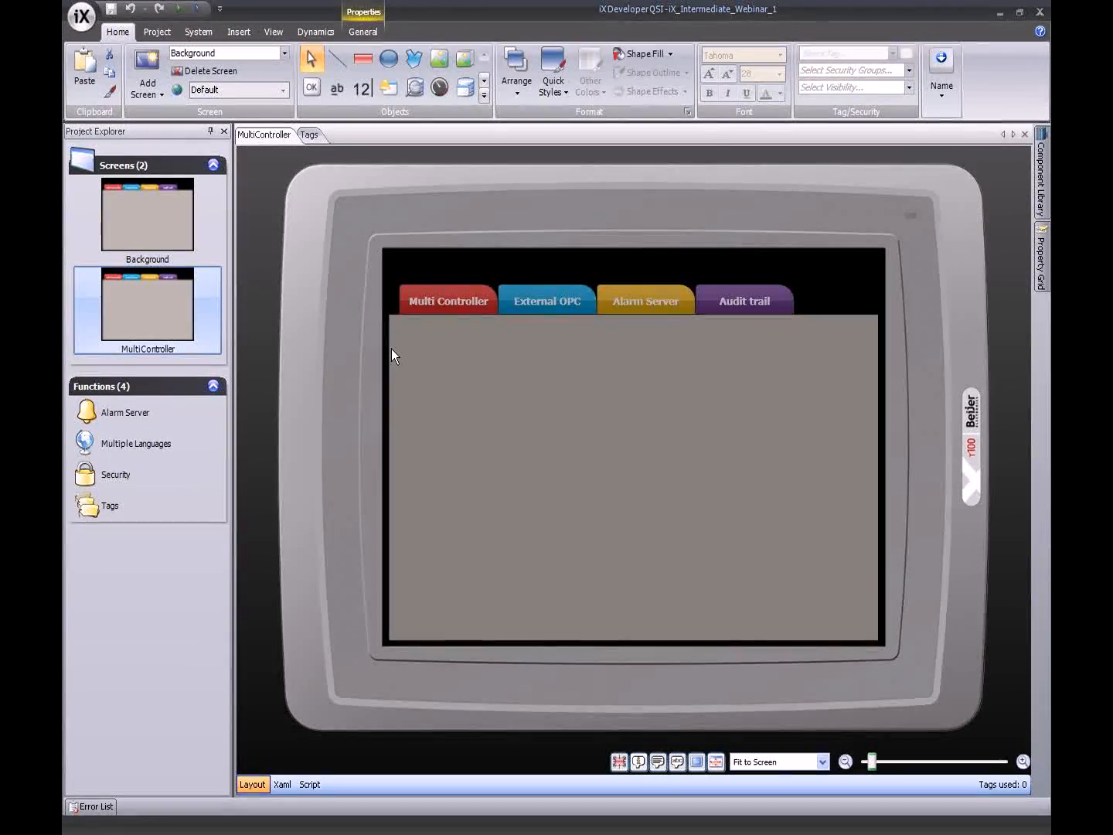
- Show the Tags list with Tag1 and narrow its Data Type column
click(173, 505)
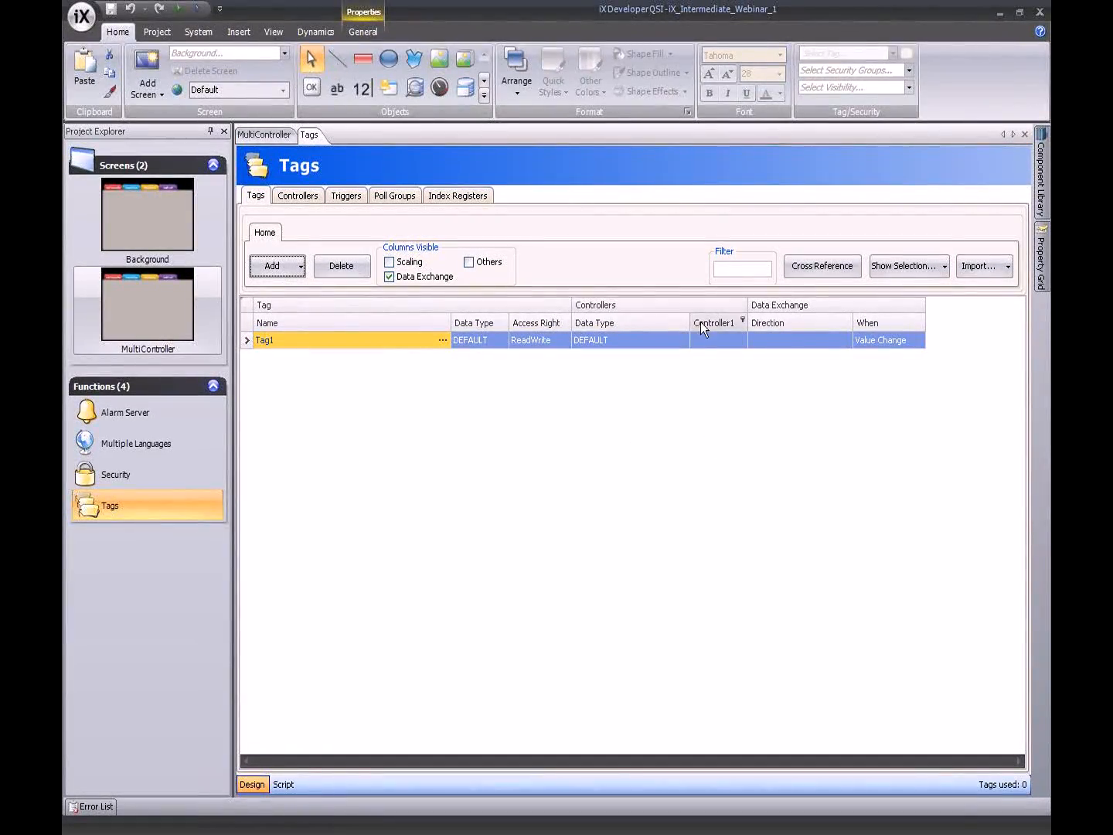
drag(692, 324, 640, 324)
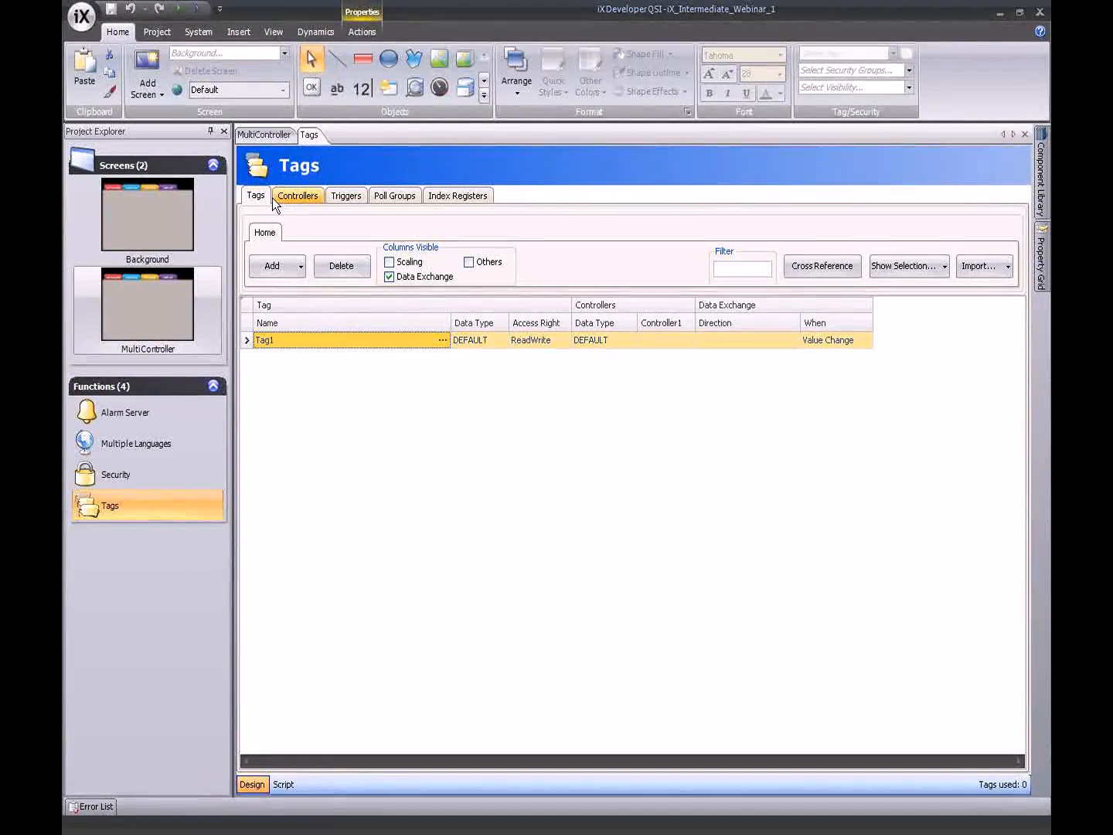
- Add Controller2 with the DEMO brand's Demo protocol, then select Controller1's name for editing
click(296, 198)
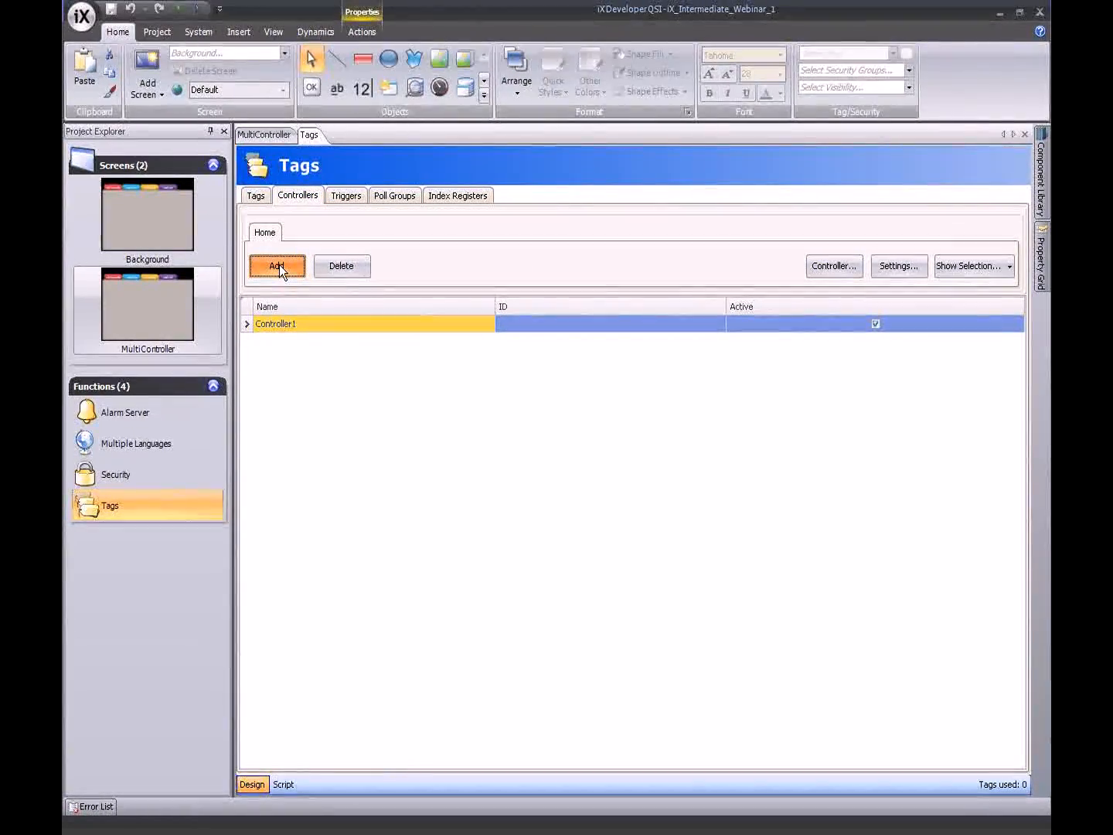
click(277, 265)
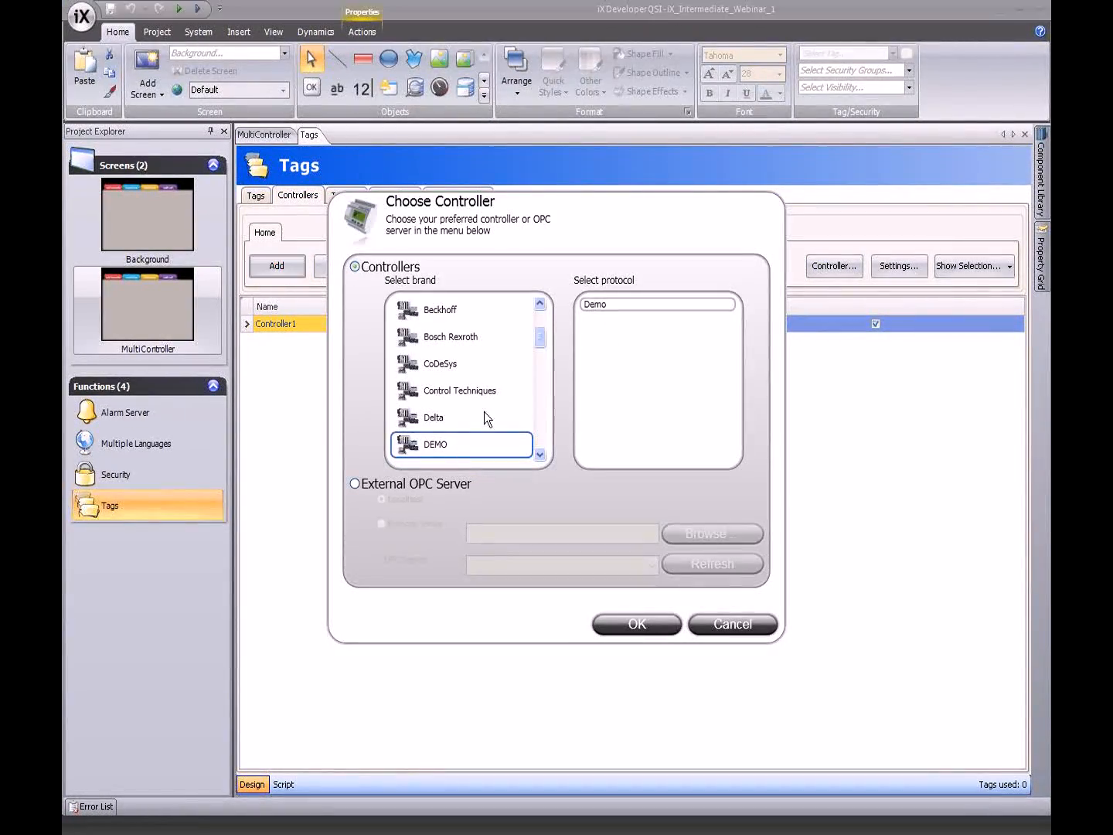
click(605, 303)
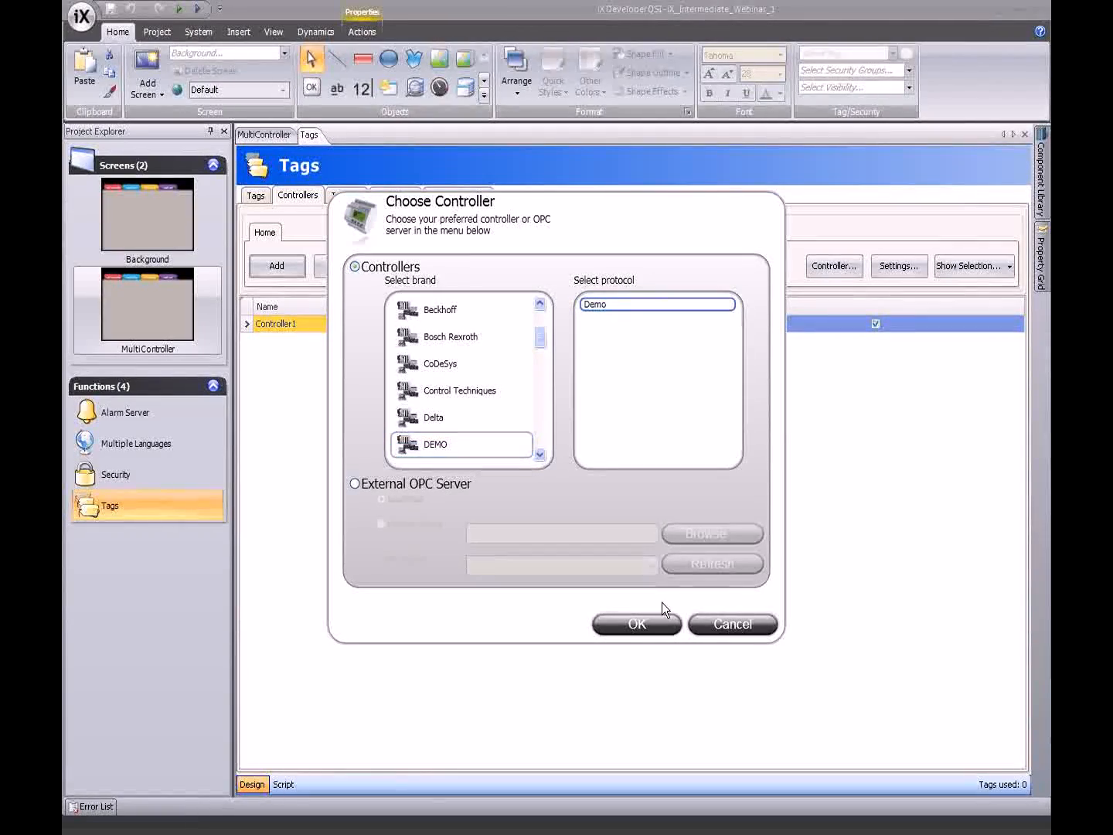
click(646, 623)
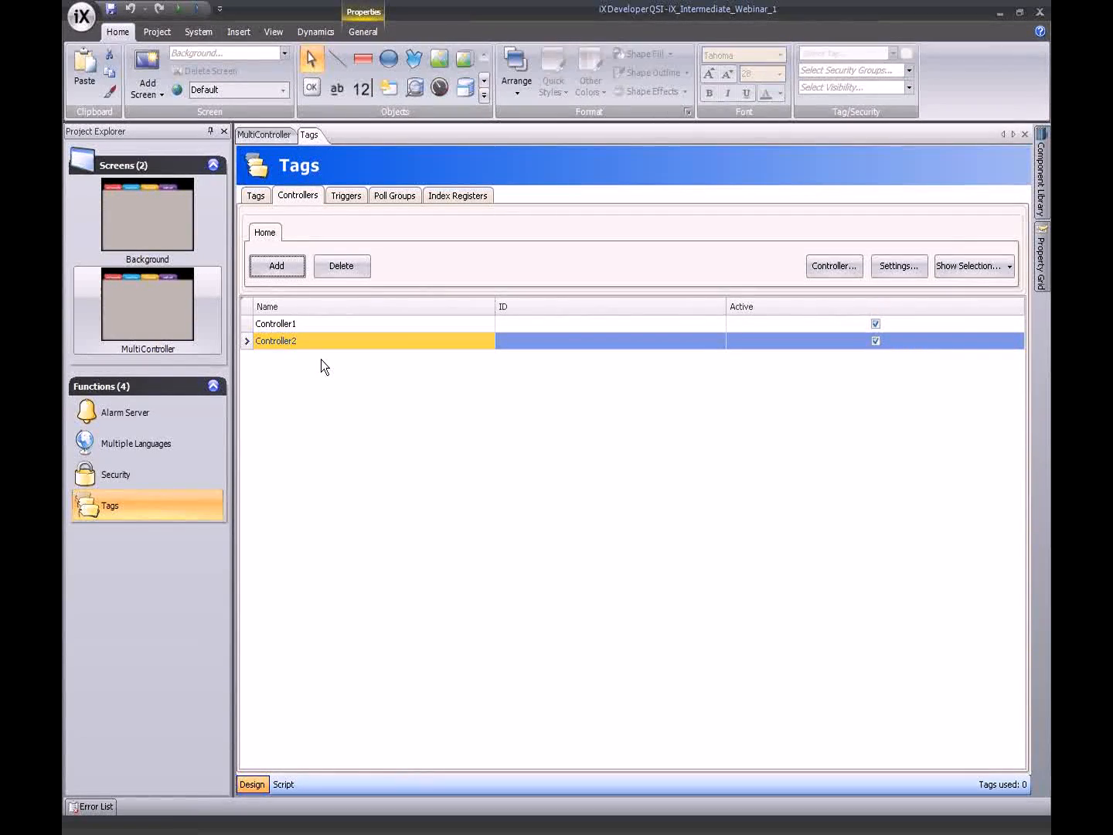
click(300, 324)
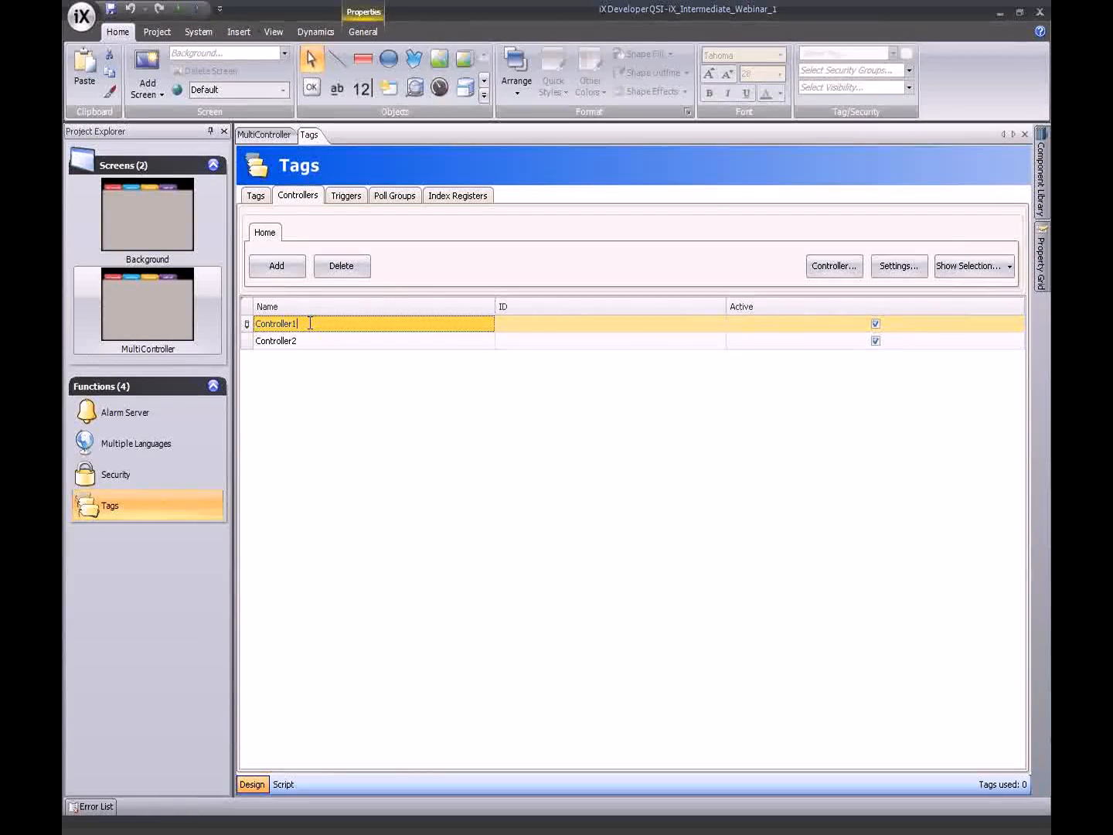
- Rename the two controllers to Demo1 and Demo2
key(BackSpace)
key(BackSpace)
key(BackSpace)
key(BackSpace)
key(BackSpace)
key(BackSpace)
key(BackSpace)
key(BackSpace)
key(BackSpace)
key(BackSpace)
key(BackSpace)
text(Demo1)
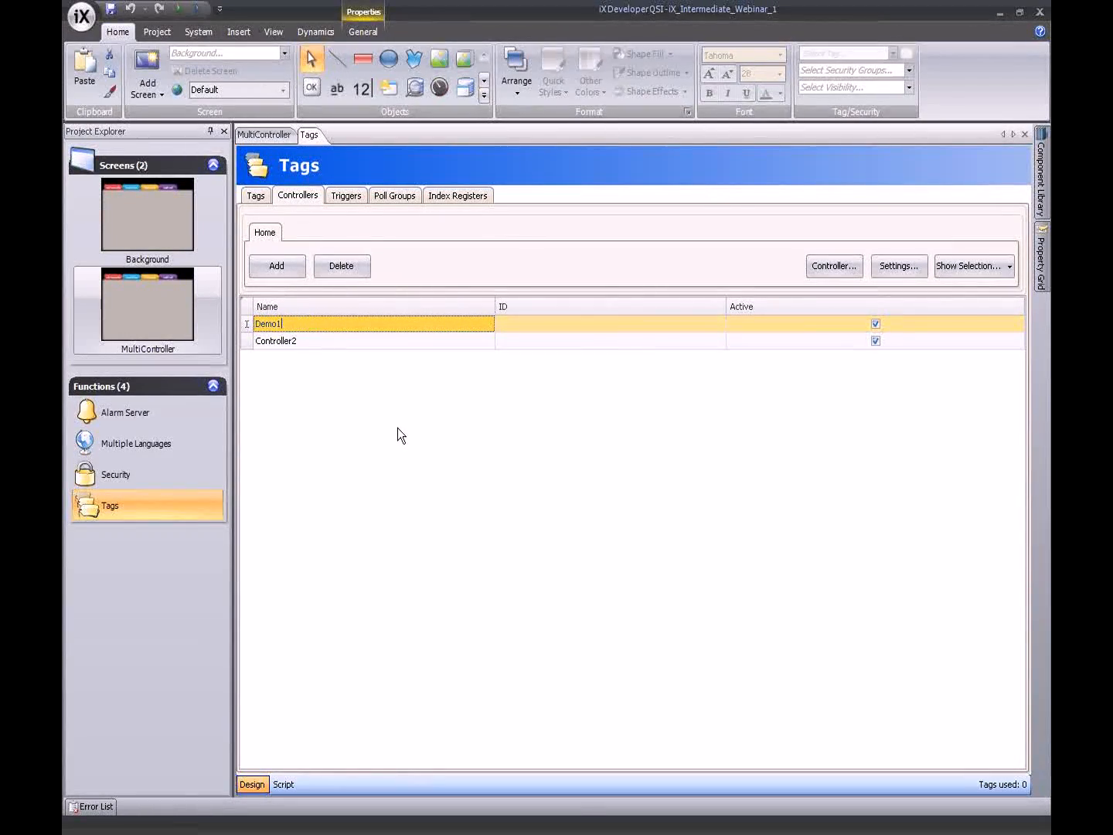
click(316, 340)
drag(324, 340, 254, 339)
key(BackSpace)
text(Demo2)
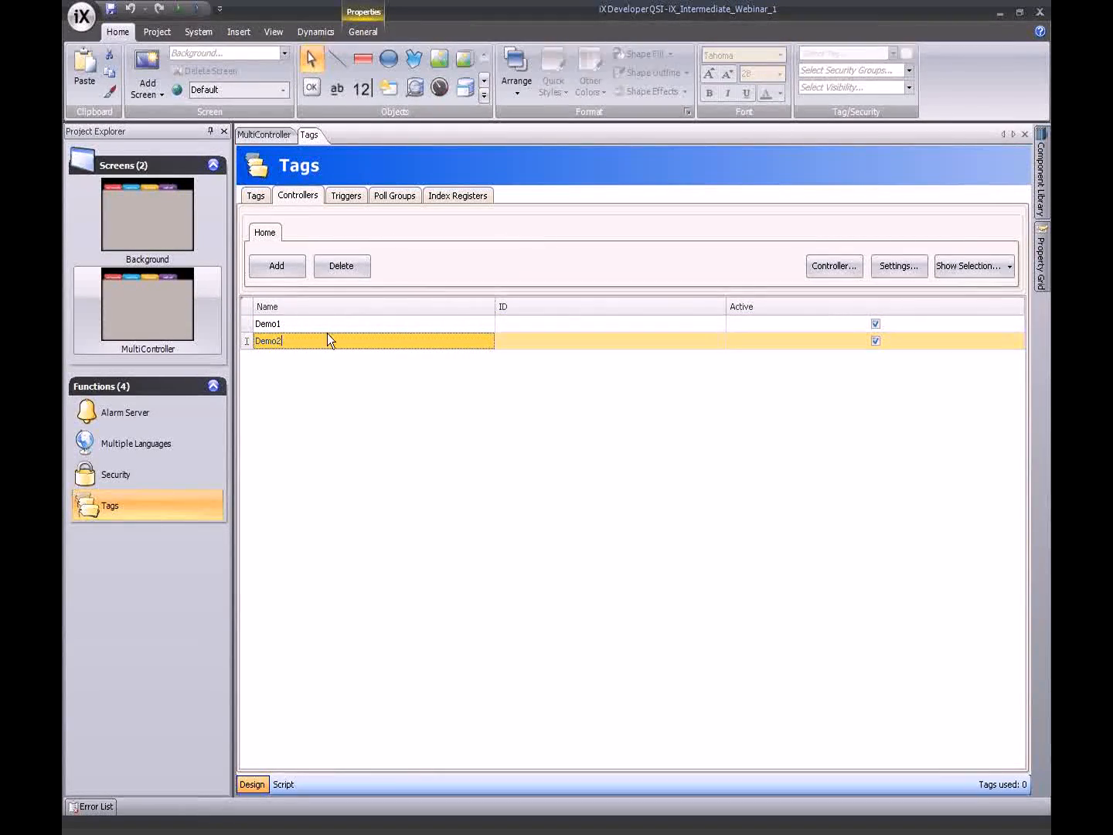
- Give the controllers IDs D1 and D2, keep Demo2 active, and return to the tag list
click(532, 326)
text(D1)
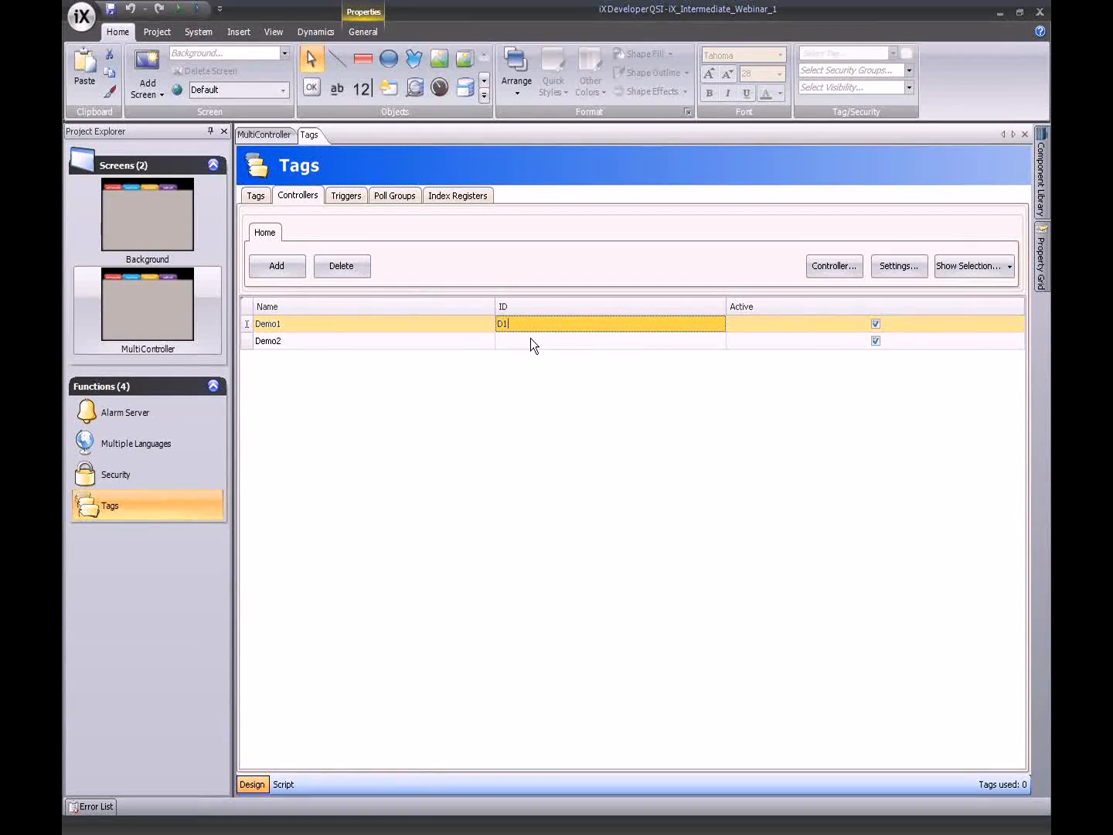
click(530, 341)
text(D2)
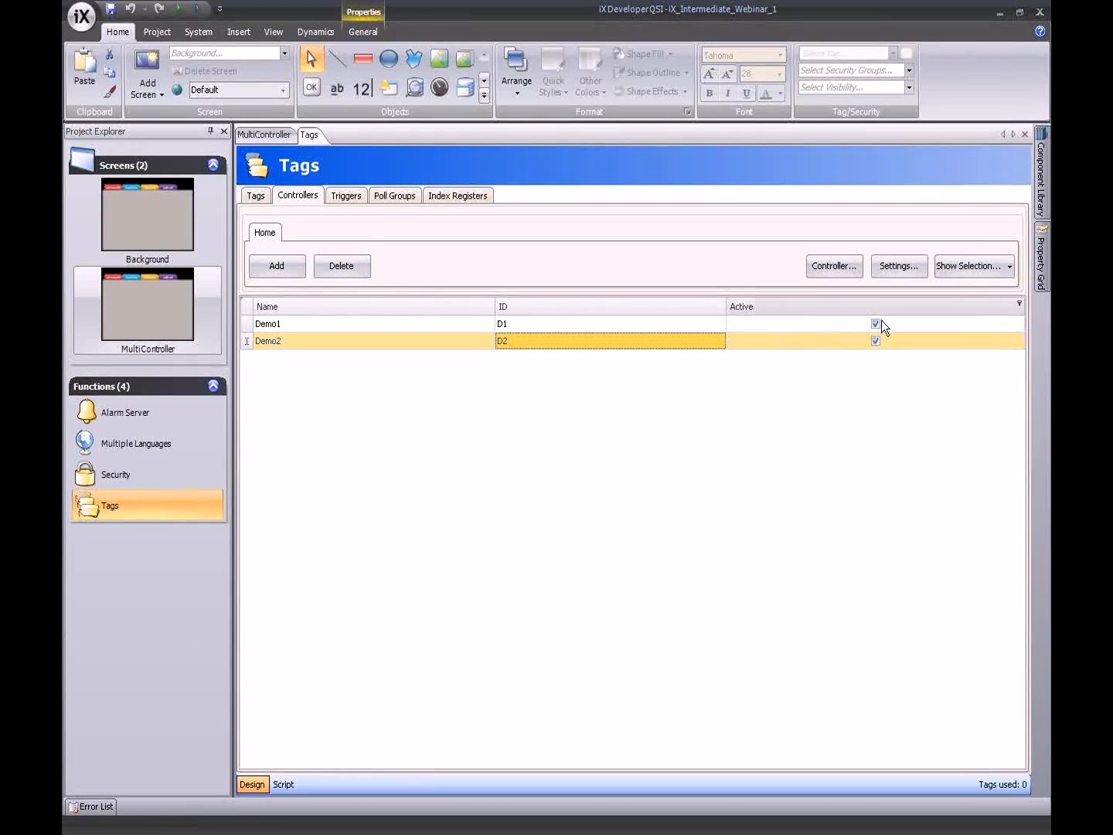
click(874, 341)
click(876, 341)
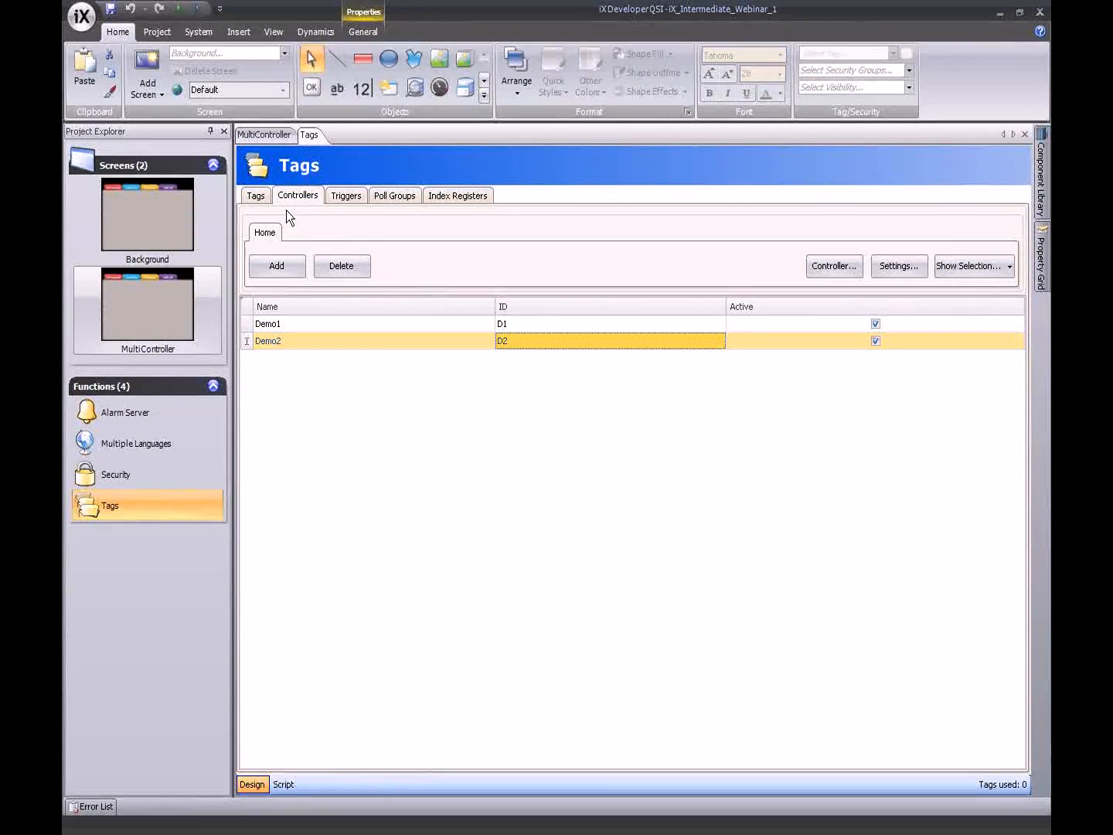
click(256, 195)
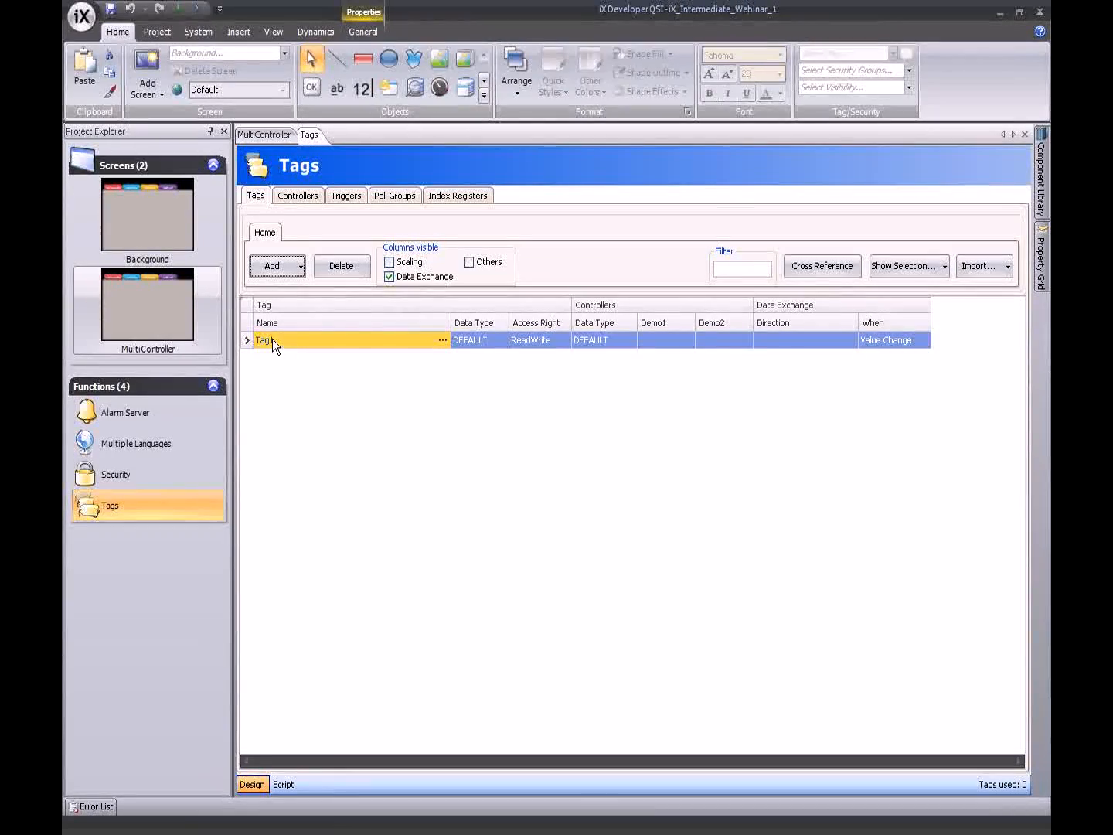
- Set Tag1's address to D0 on Demo1 and Demo2, then open its data exchange directions editor
click(652, 341)
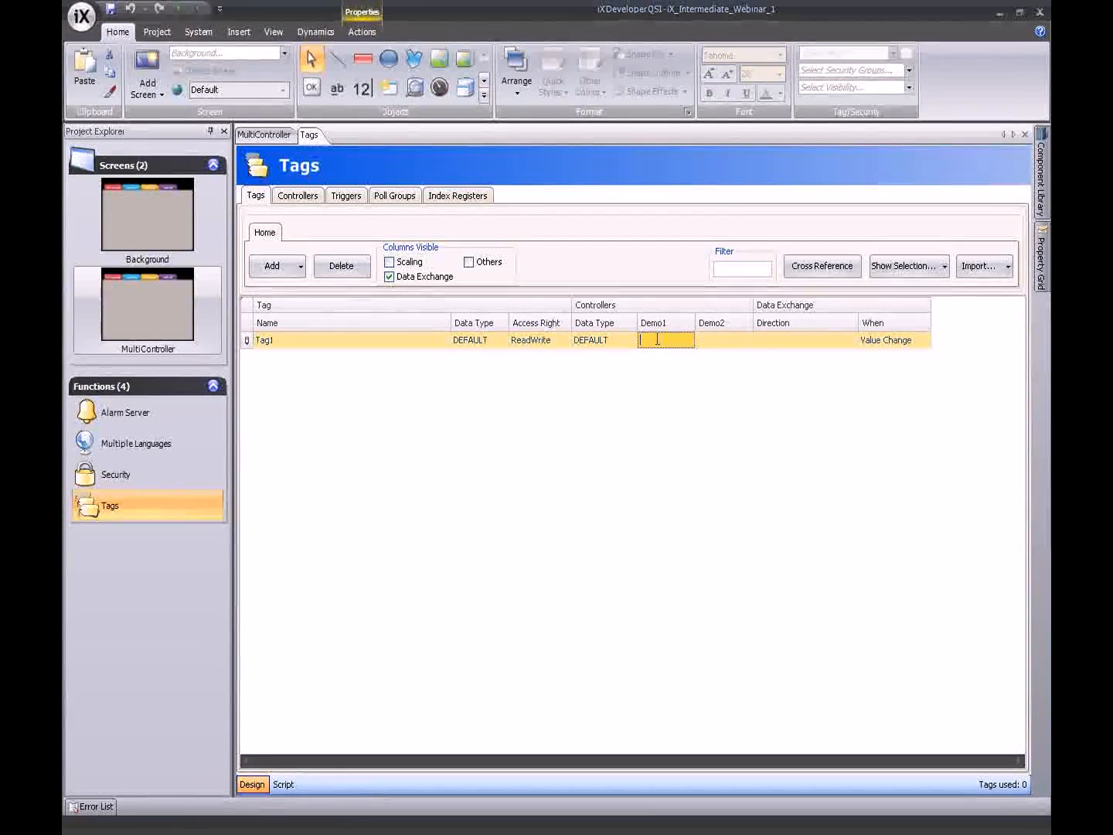
text(D0)
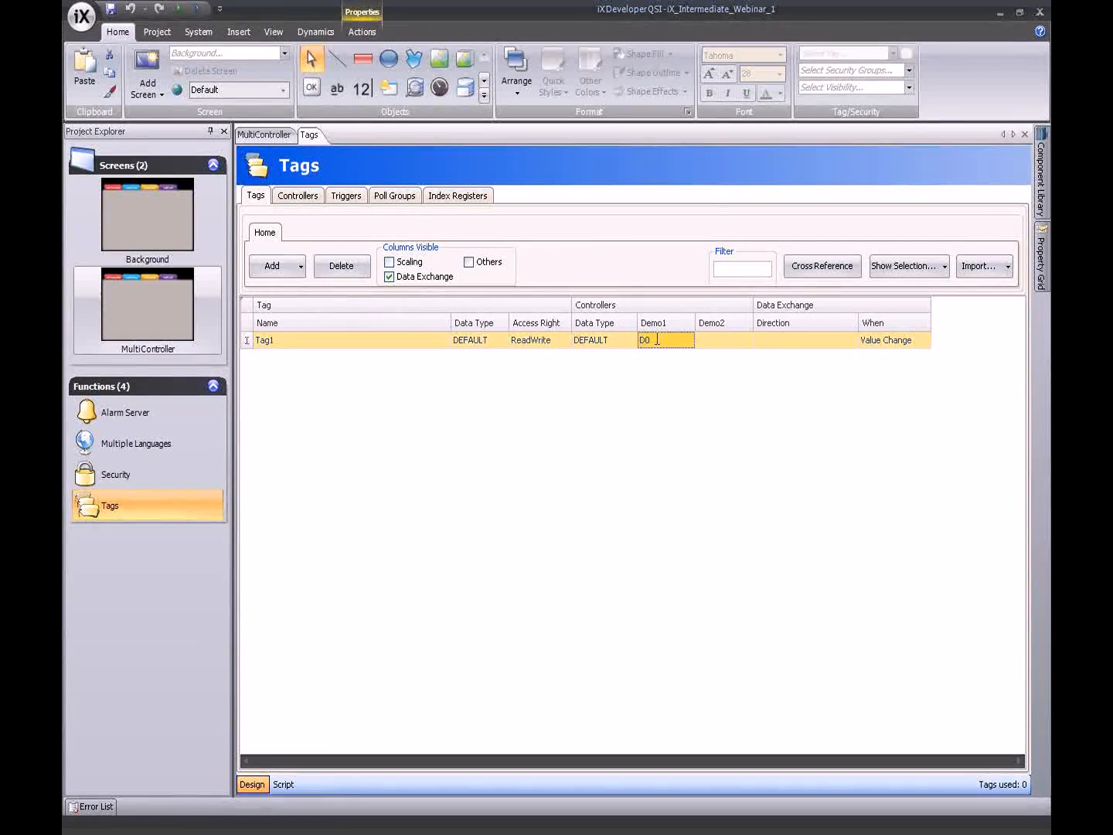
key(Tab)
text(D0)
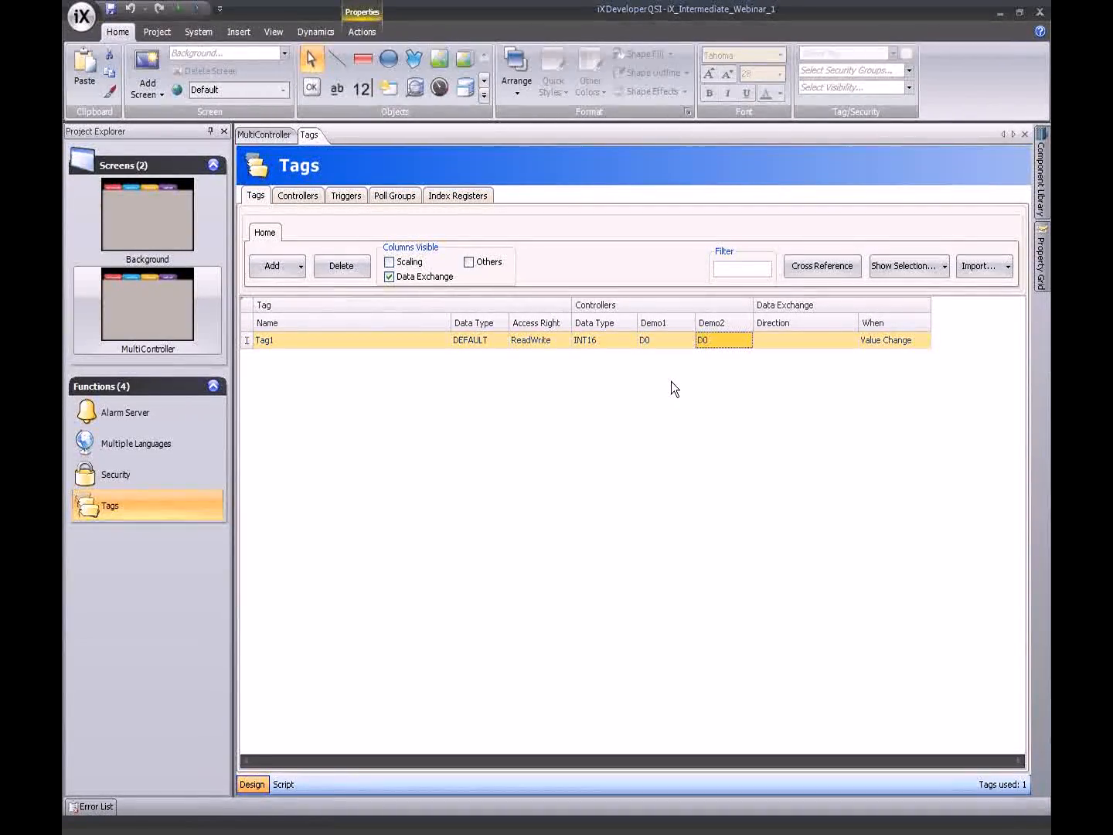
click(851, 343)
click(851, 341)
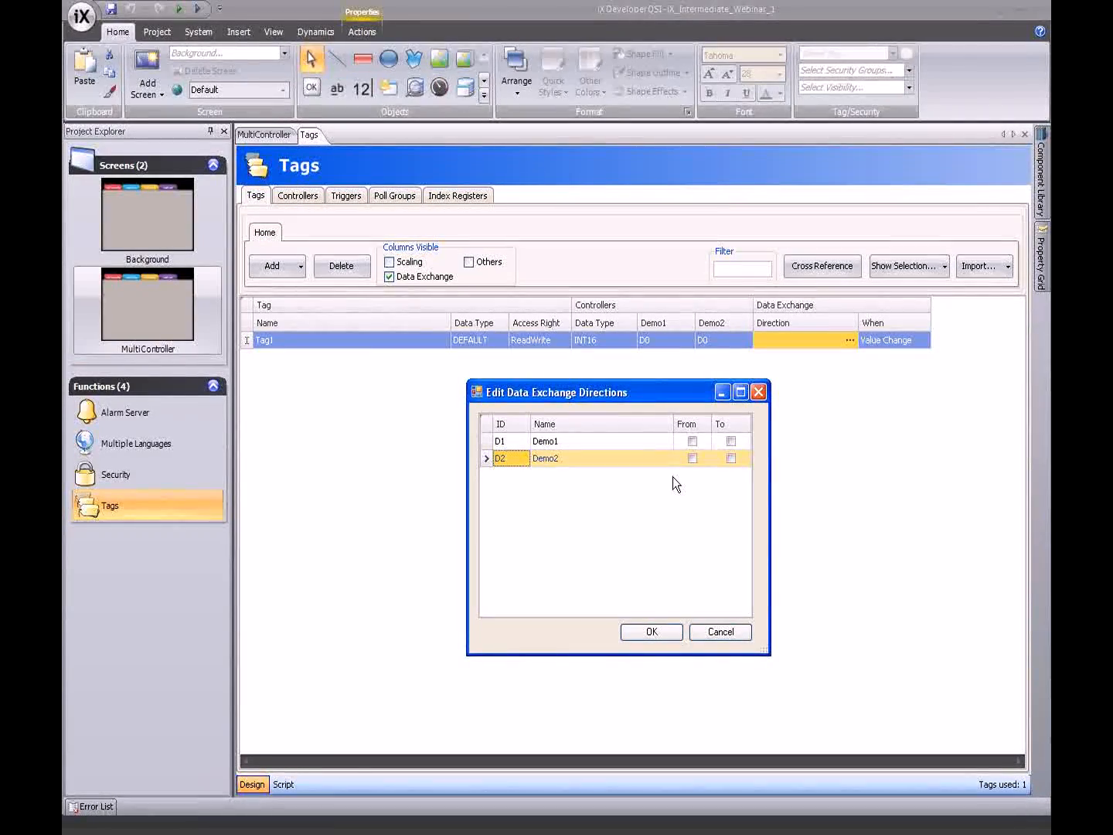
- Tick From and To for D1 and D2 so Tag1 exchanges D1, D2 -> D1, D2
click(692, 441)
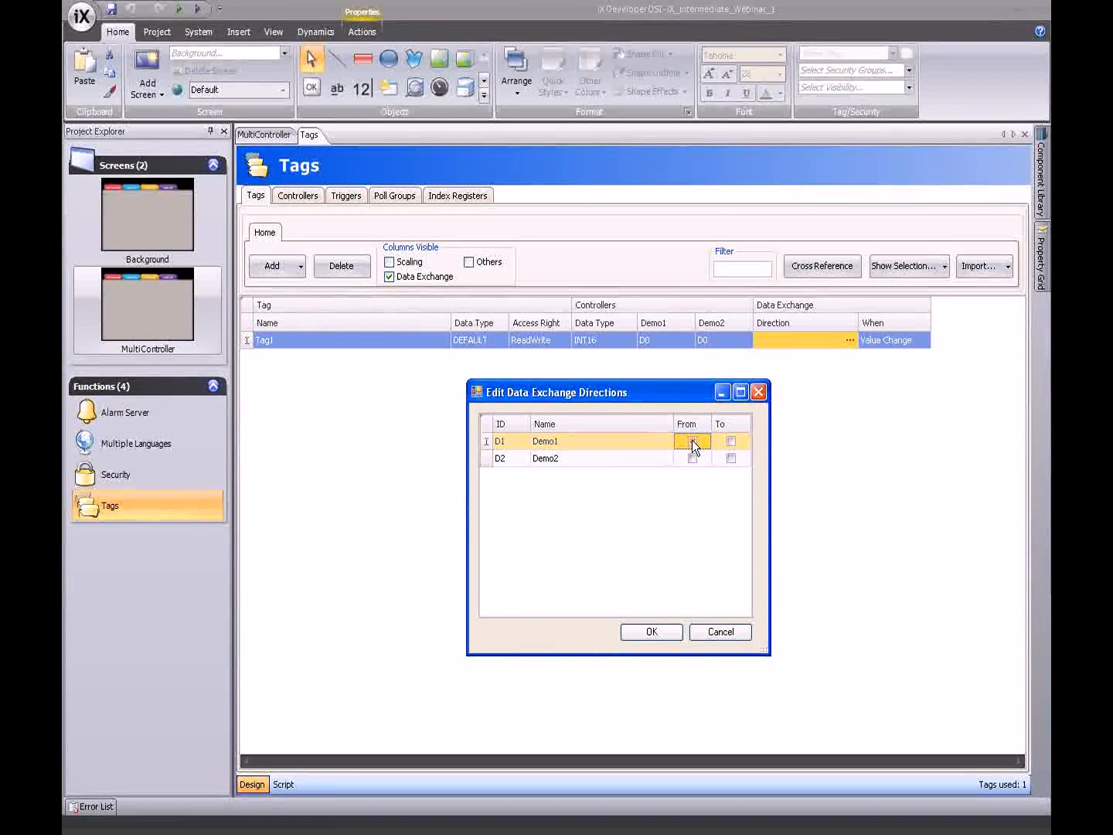
click(727, 458)
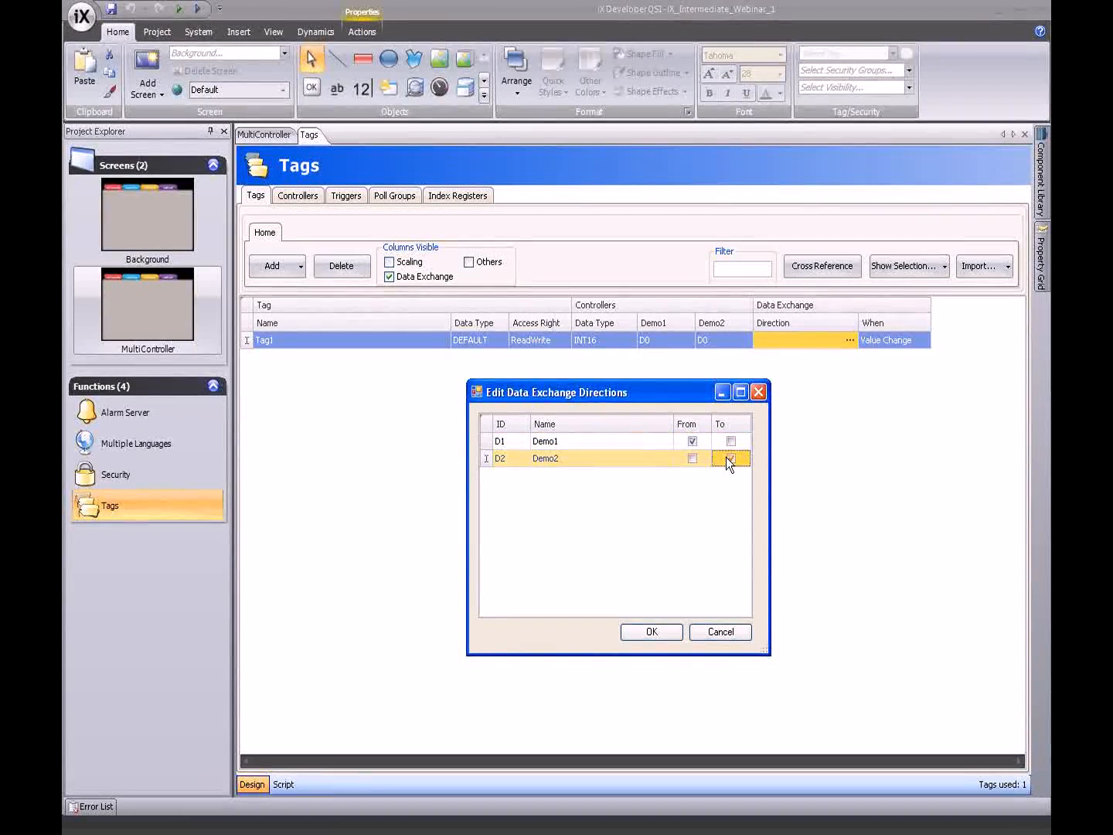
click(726, 457)
click(692, 459)
click(730, 442)
click(726, 434)
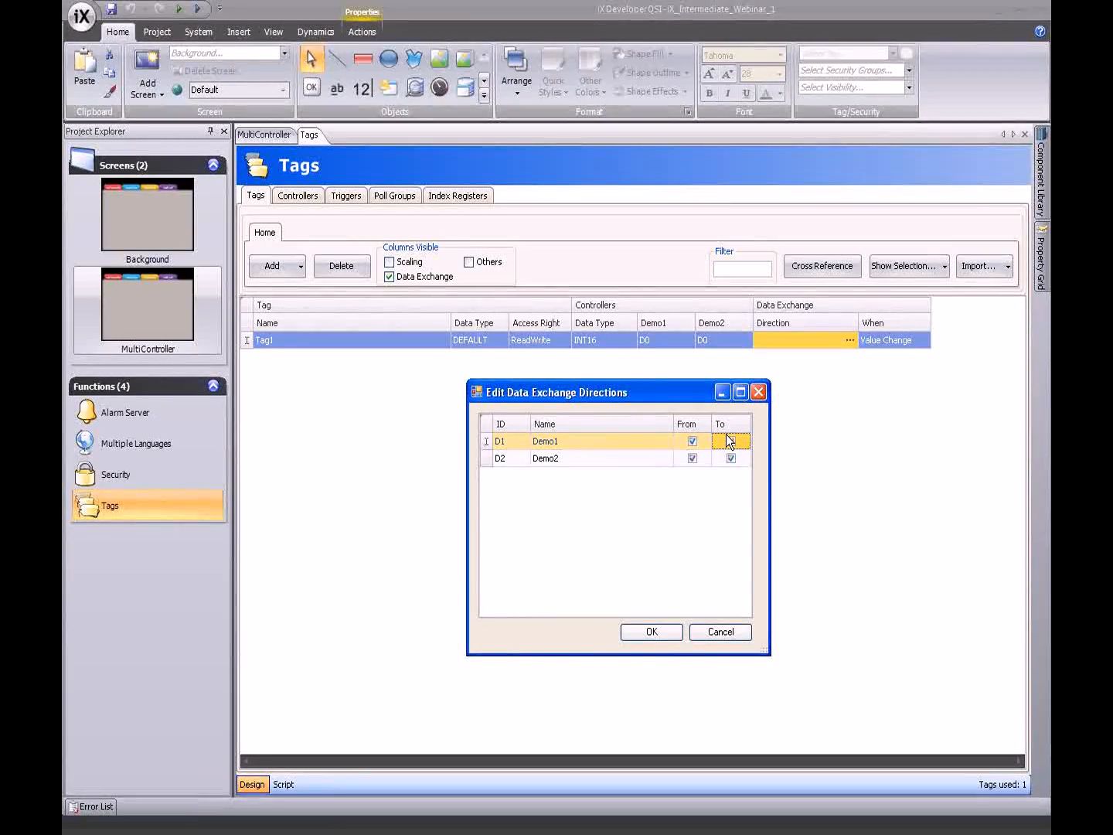
click(726, 436)
click(651, 632)
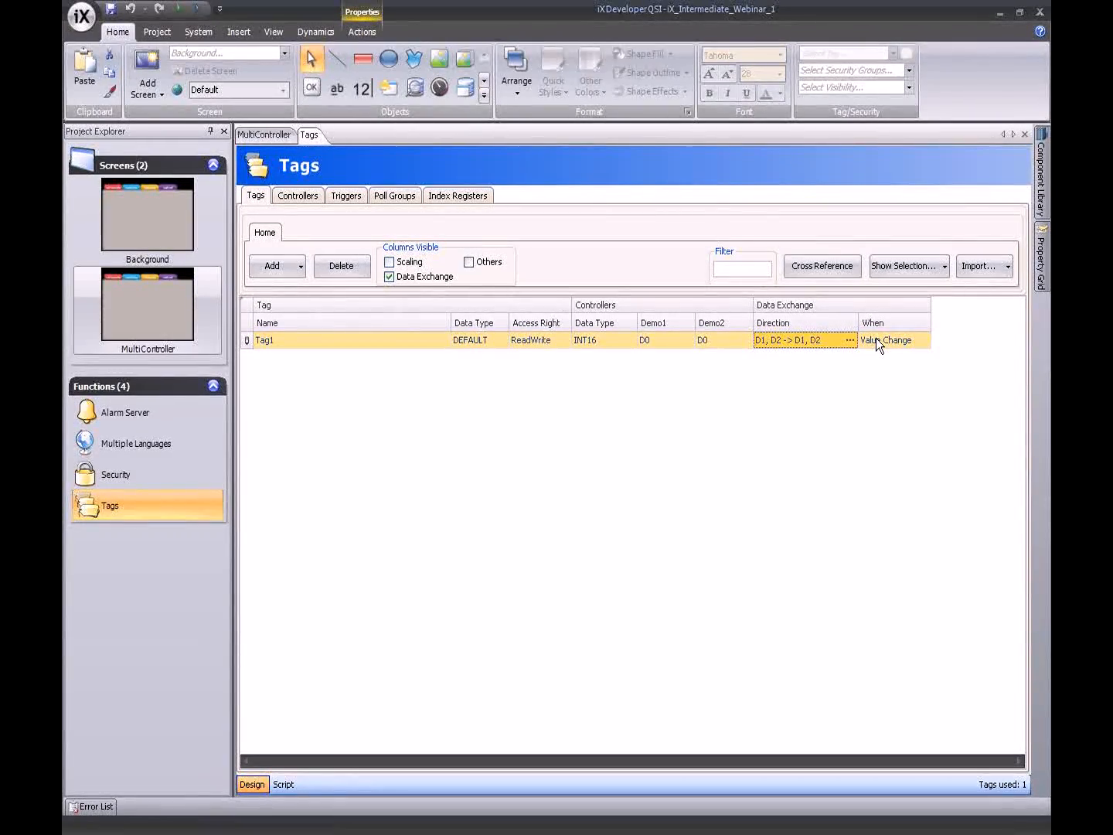
- Leave Tag1's exchange trigger at Value Change and add Tag2
click(922, 345)
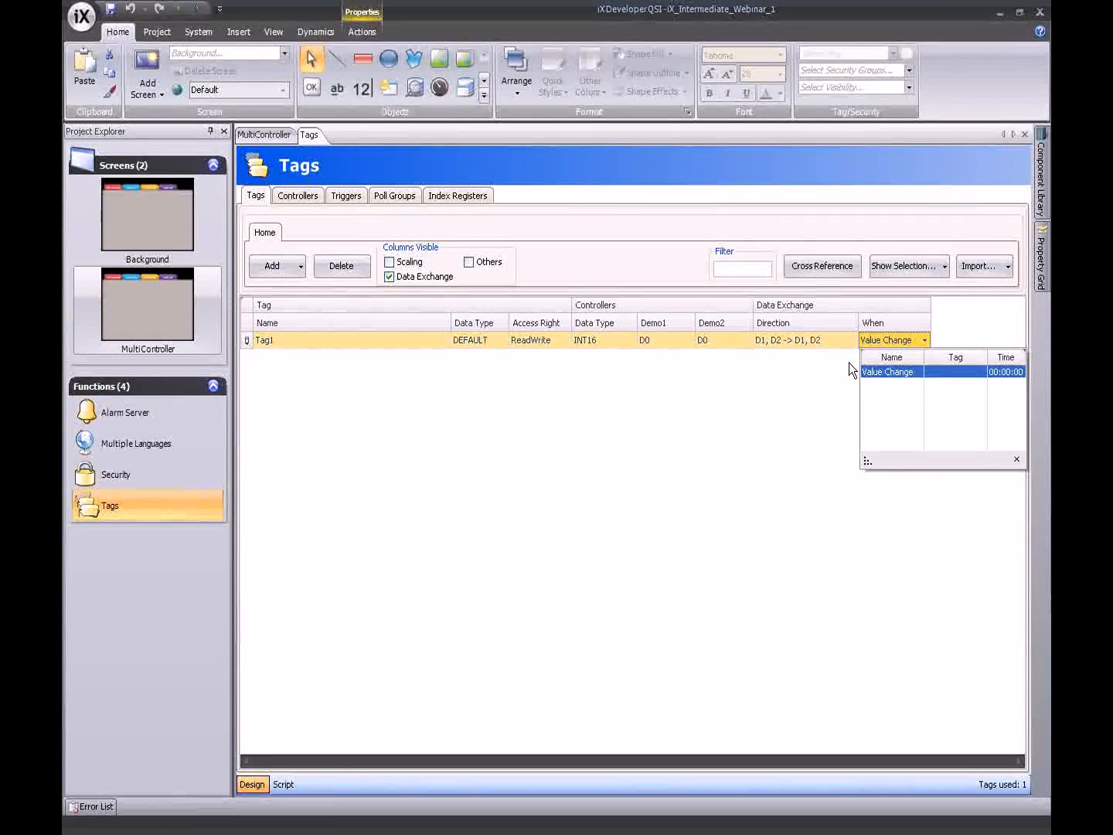
click(881, 368)
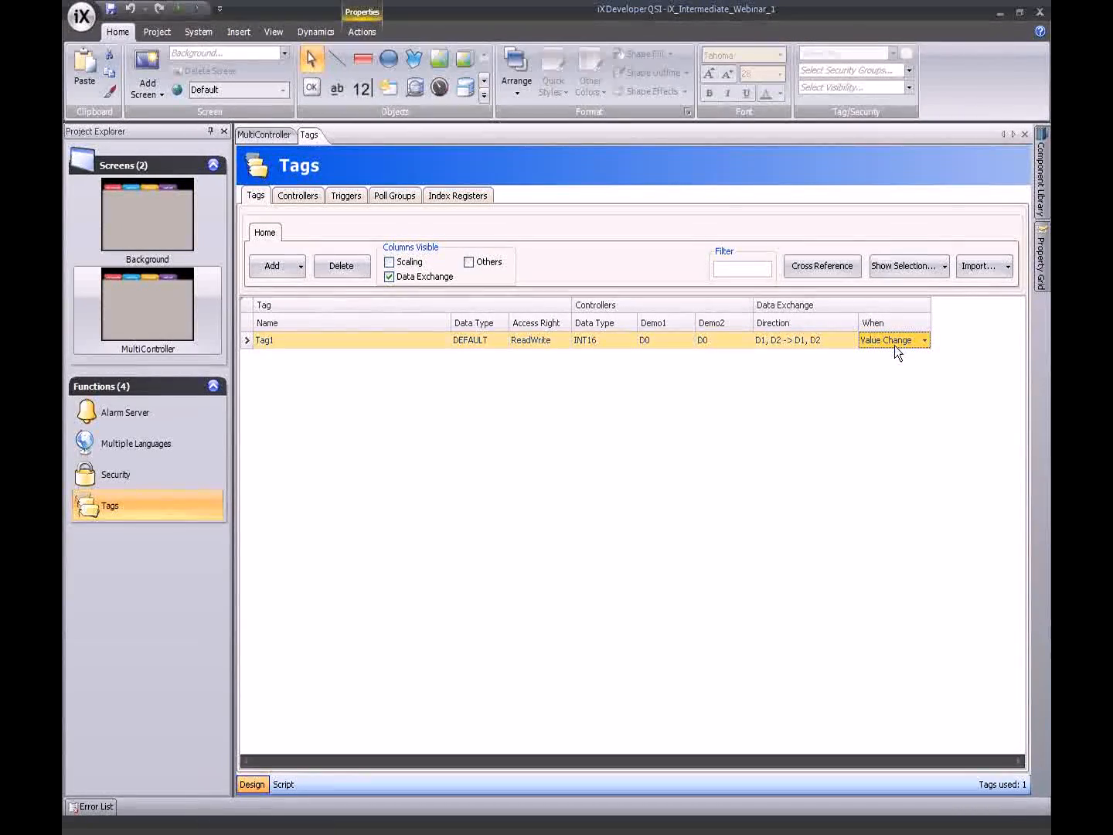
click(268, 268)
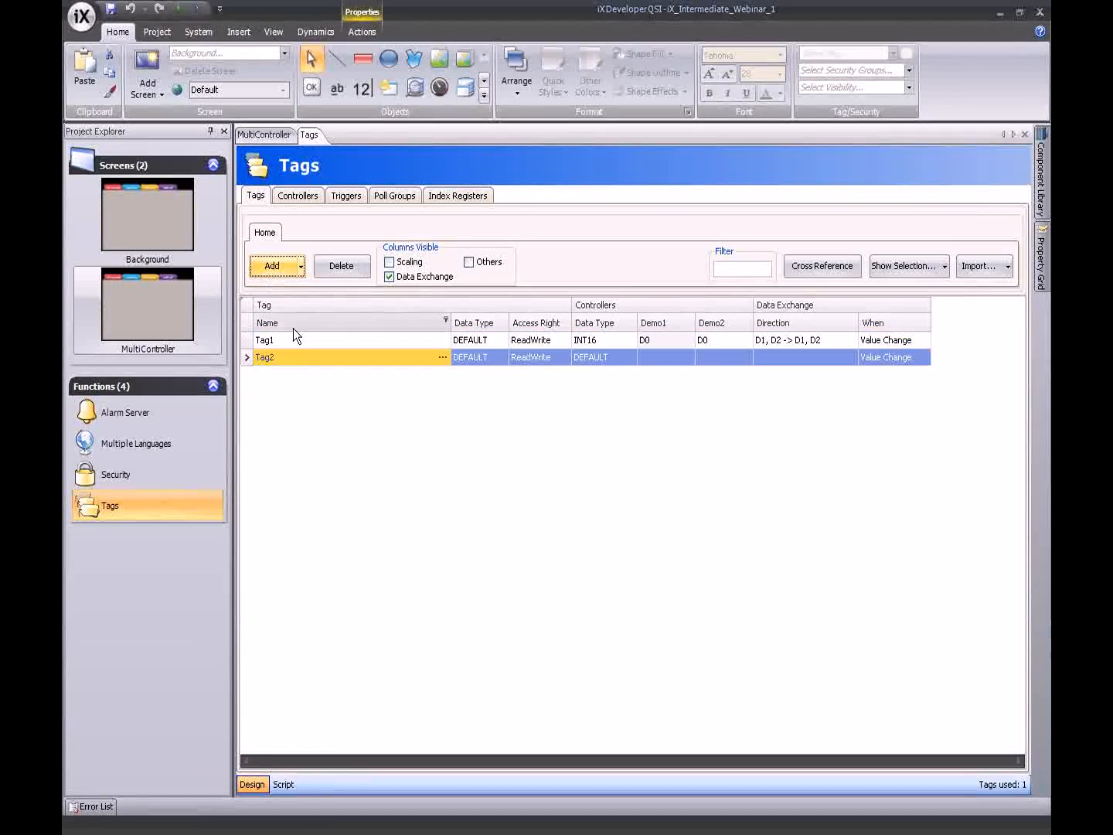
- Add Tag3, then give Tag2 Demo1 address D0 and Tag3 Demo2 address D0
click(267, 269)
click(661, 359)
text(D)
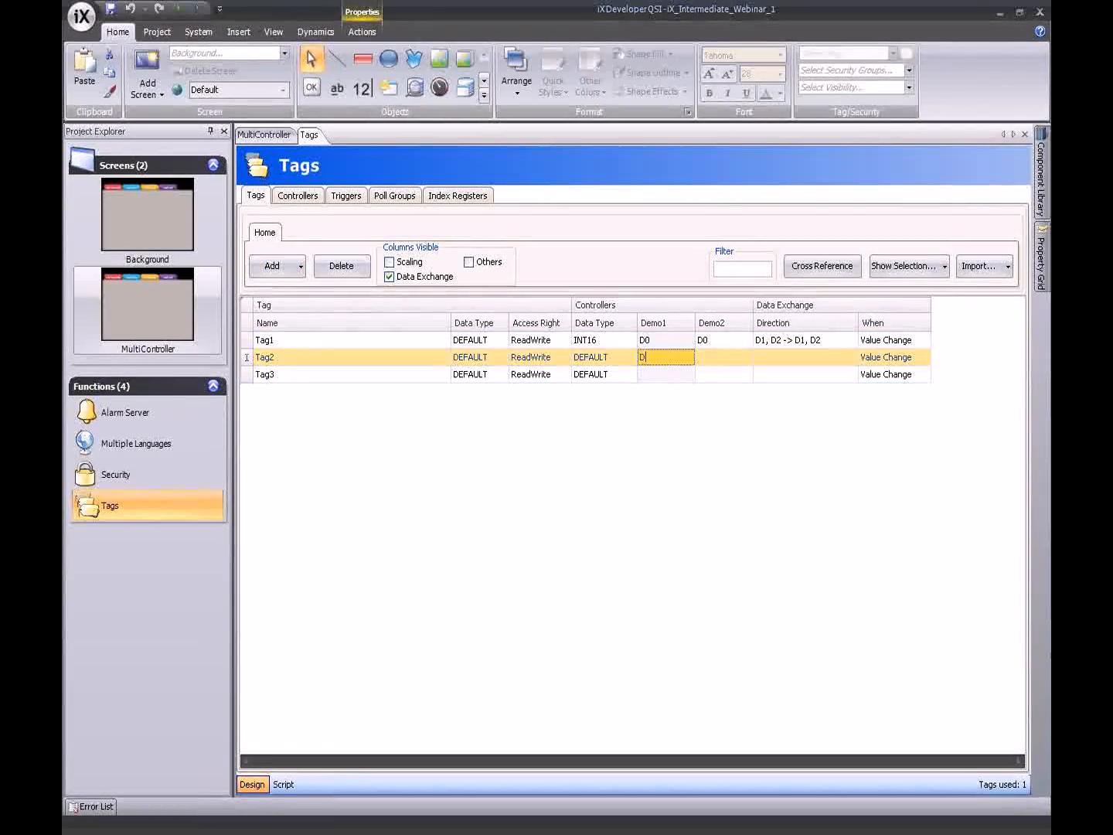
text(0)
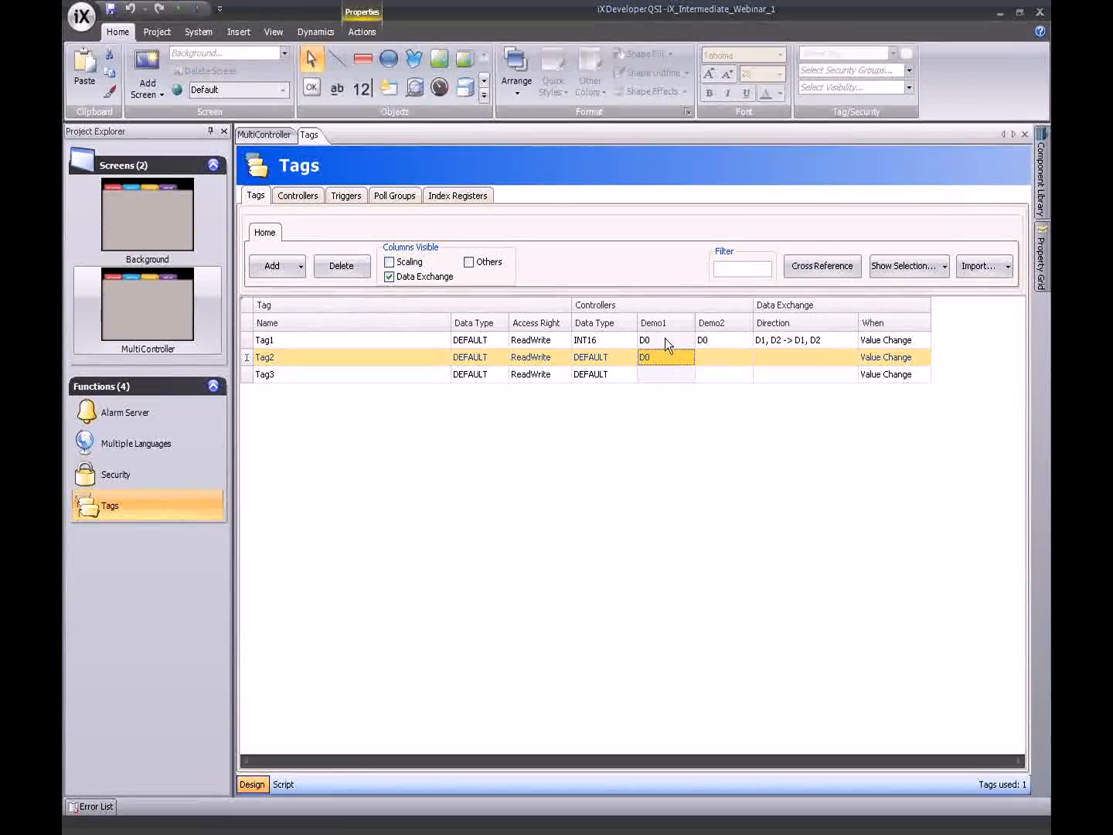
click(717, 375)
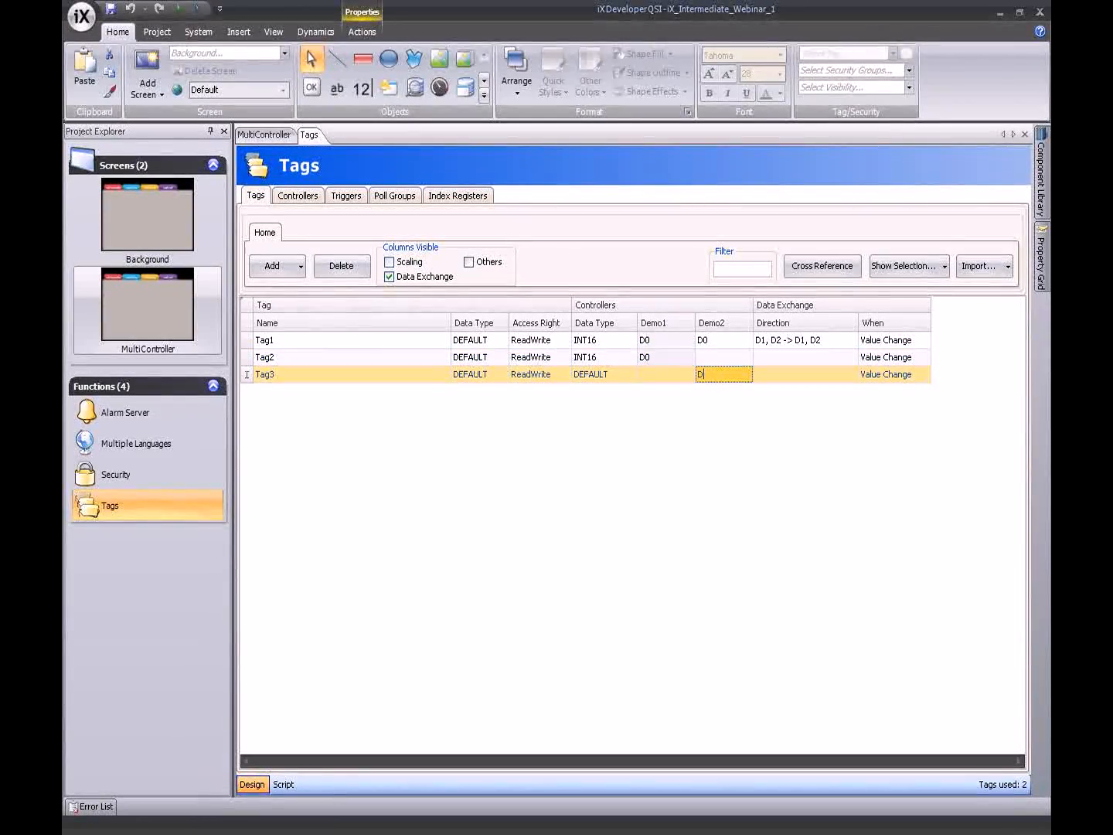
text(D9)
key(BackSpace)
text(0)
key(Return)
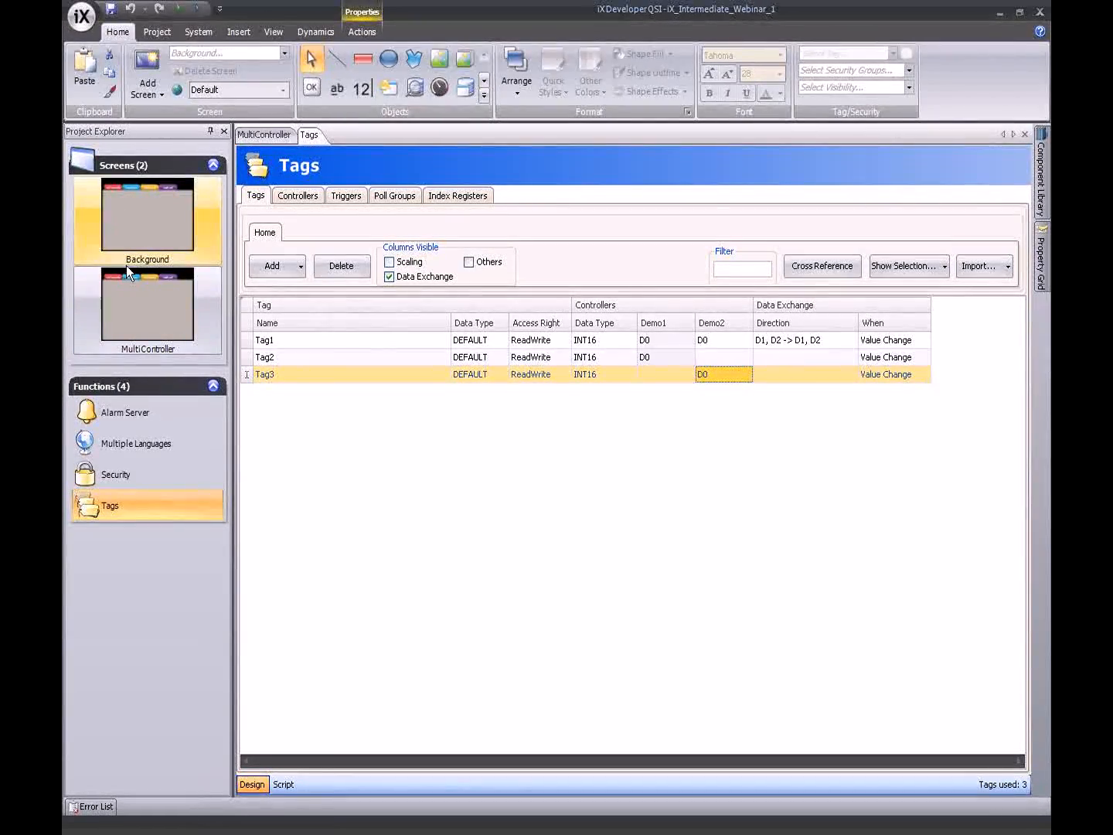
- On the MultiController screen, draw a numeric field at top centre linked to Tag1
double_click(152, 319)
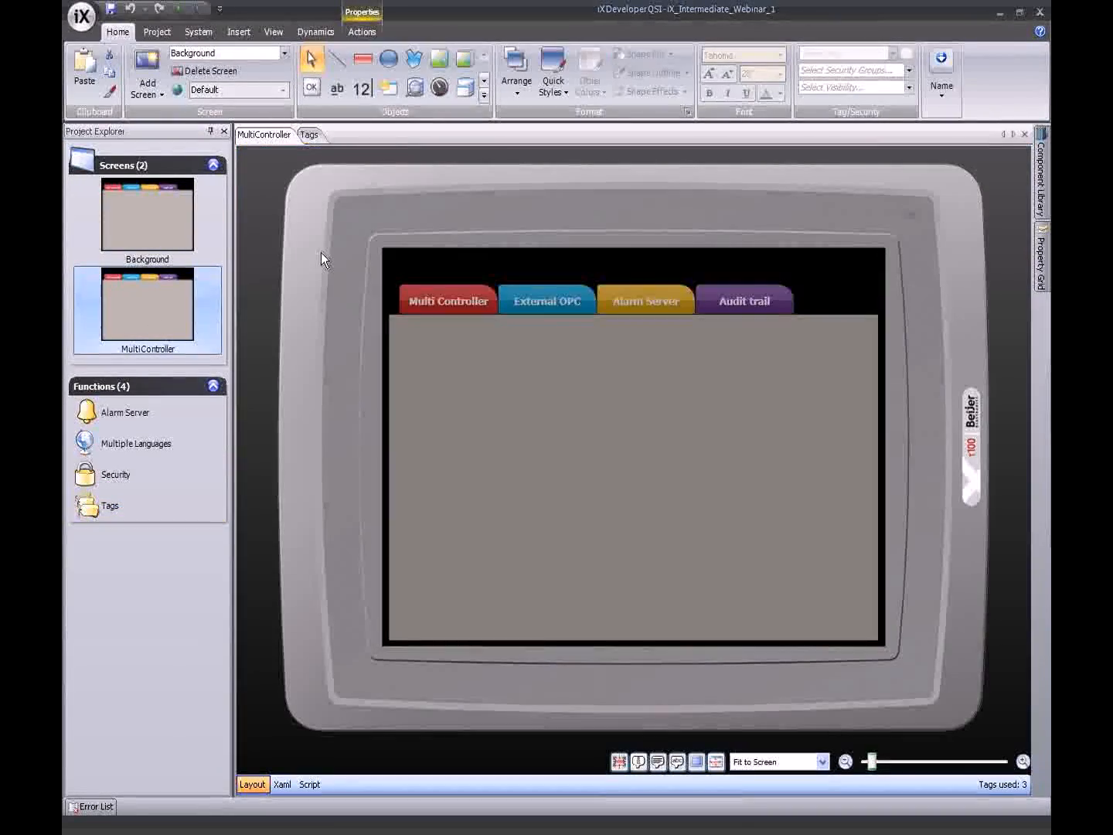
click(362, 89)
mouse_move(511, 440)
mouse_down()
mouse_move(618, 483)
mouse_move(617, 469)
mouse_up()
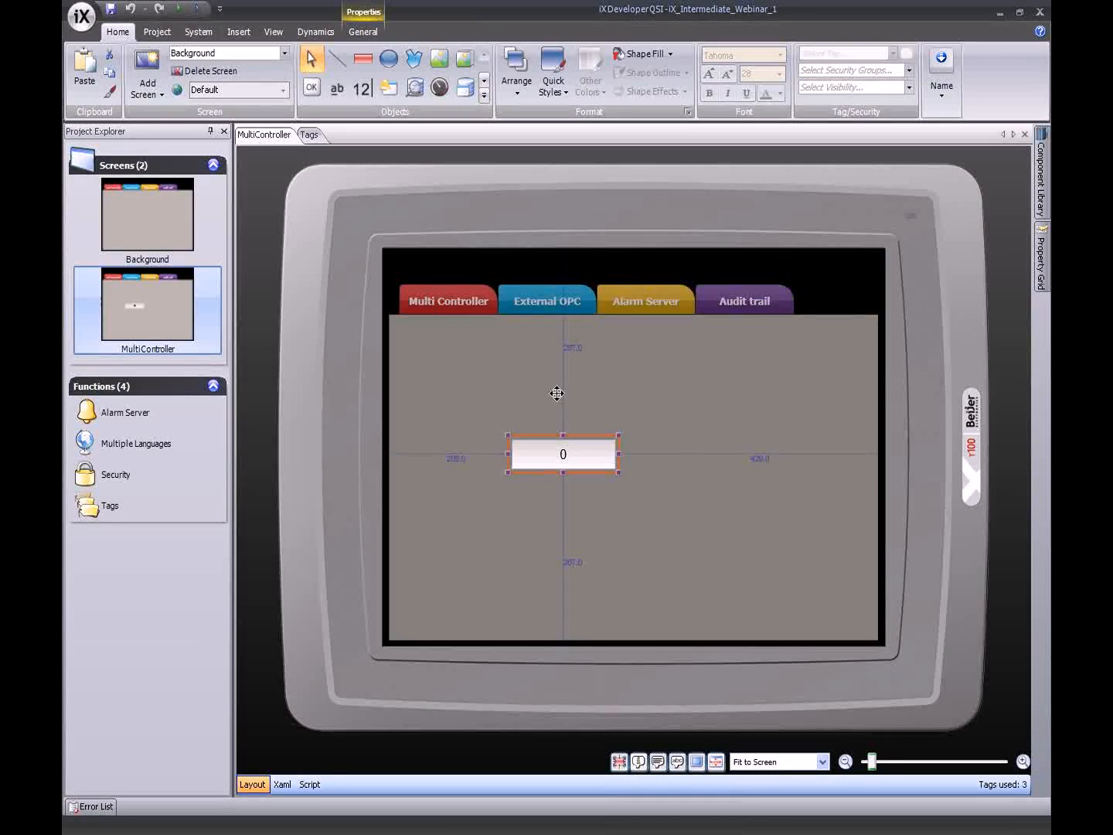
drag(600, 450, 664, 379)
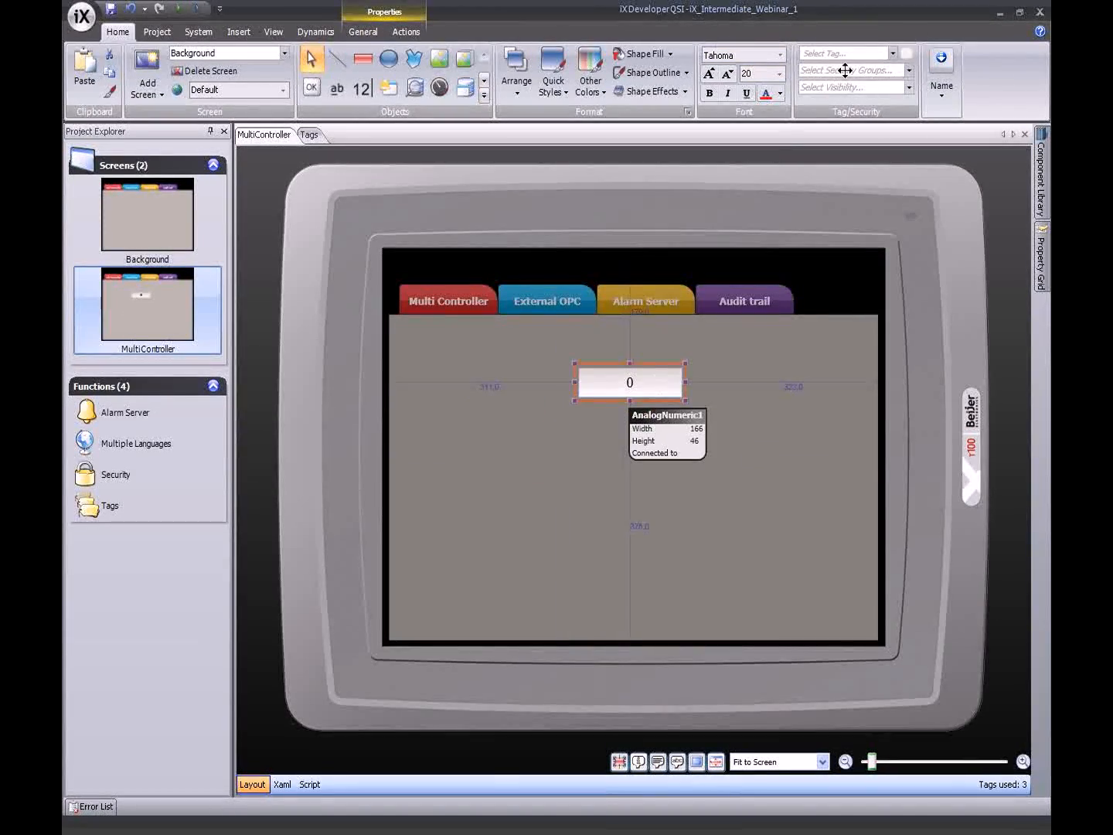
click(894, 54)
click(635, 93)
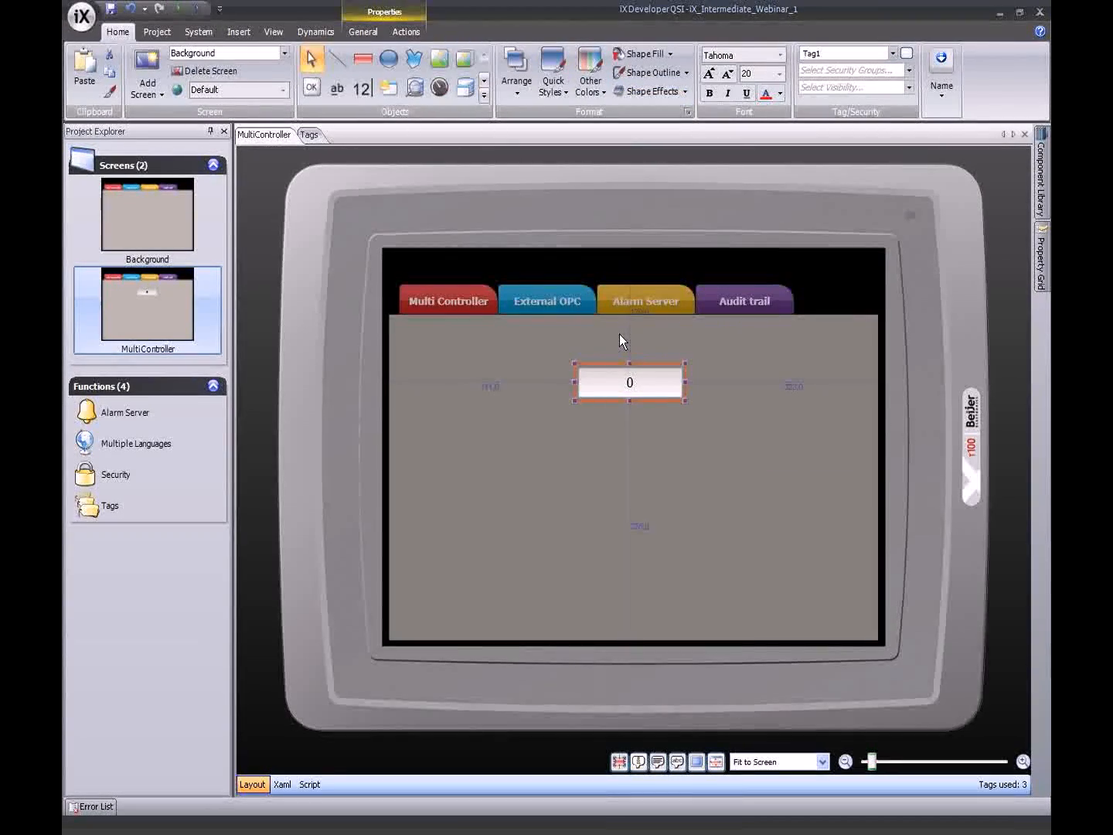
- Add a left numeric field linked to Tag2 and a copied right field linked to Tag3
click(358, 90)
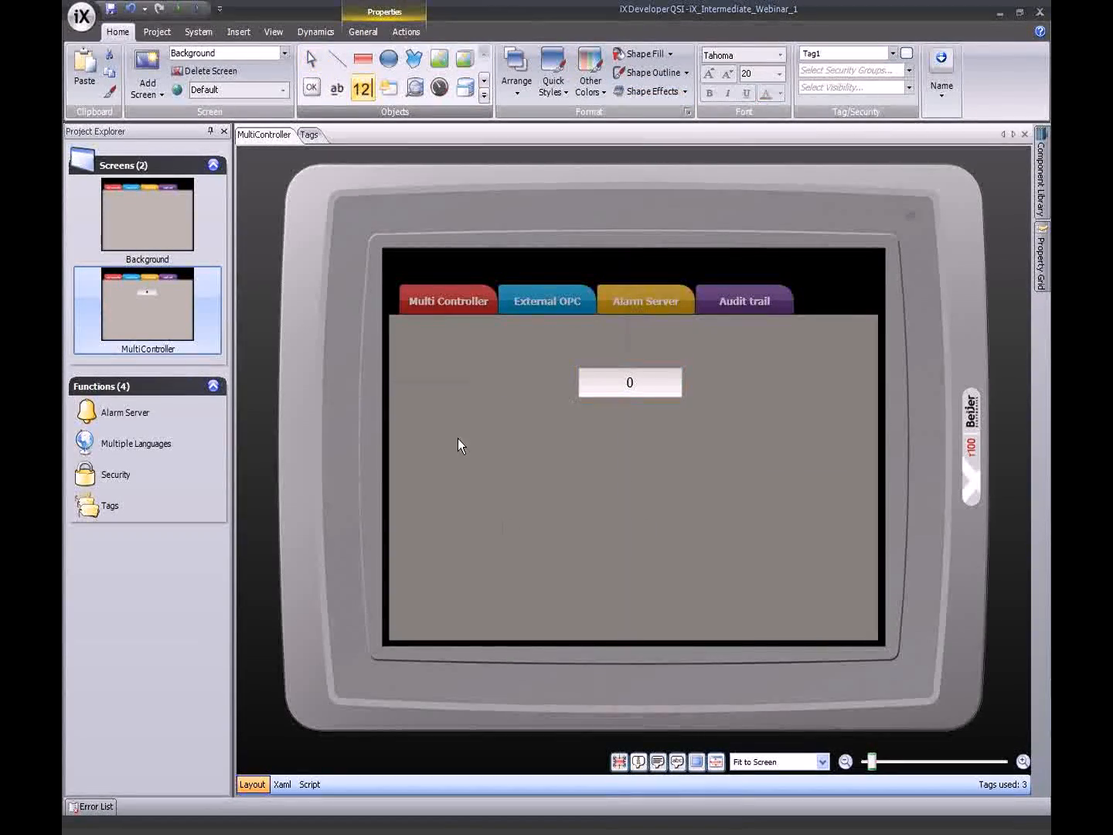
drag(450, 447, 557, 479)
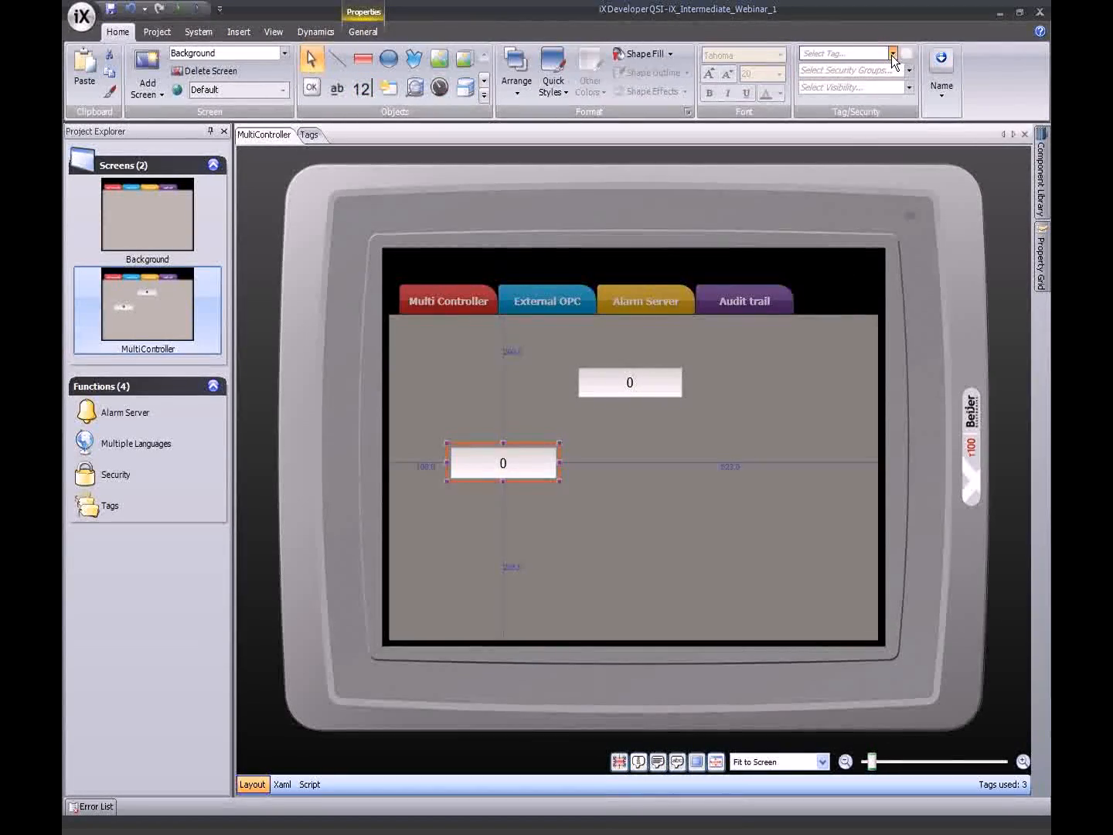
click(892, 54)
click(638, 105)
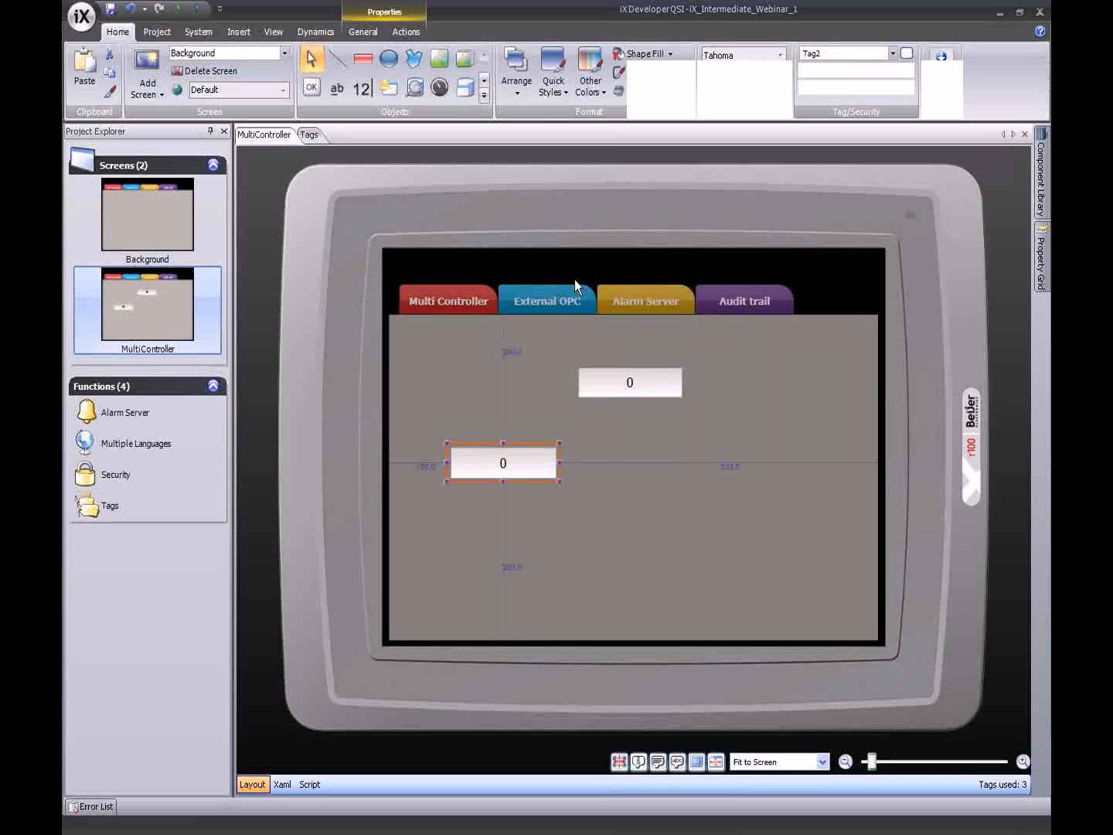
drag(551, 474, 737, 466)
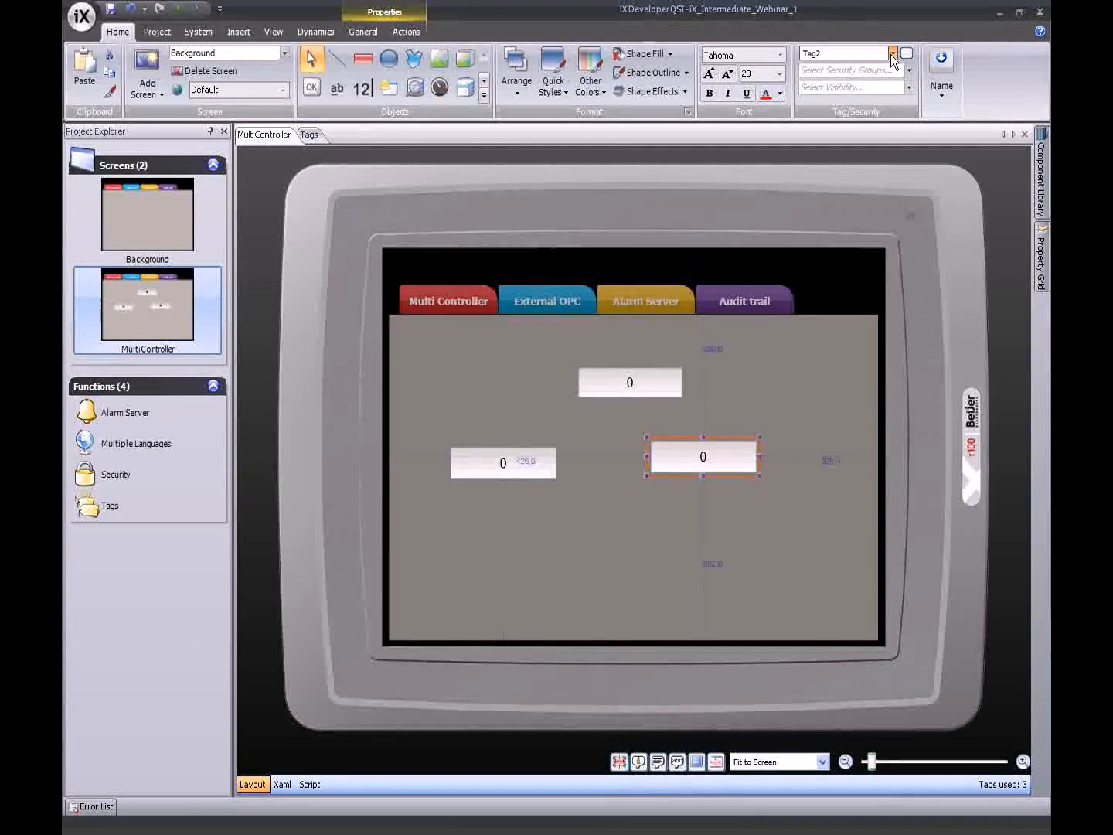
click(892, 53)
click(637, 124)
- Align the two lower numeric fields evenly beneath the top field
drag(646, 467, 663, 466)
drag(530, 470, 595, 479)
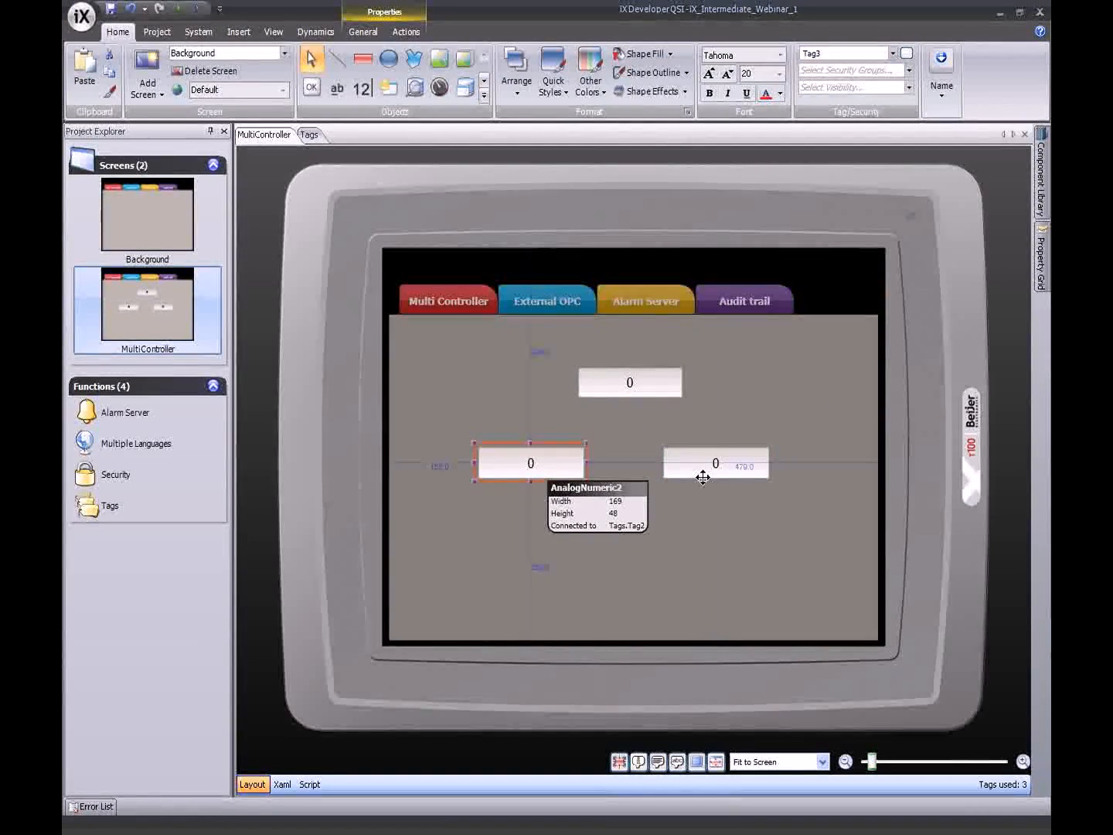
drag(701, 475, 710, 476)
click(367, 289)
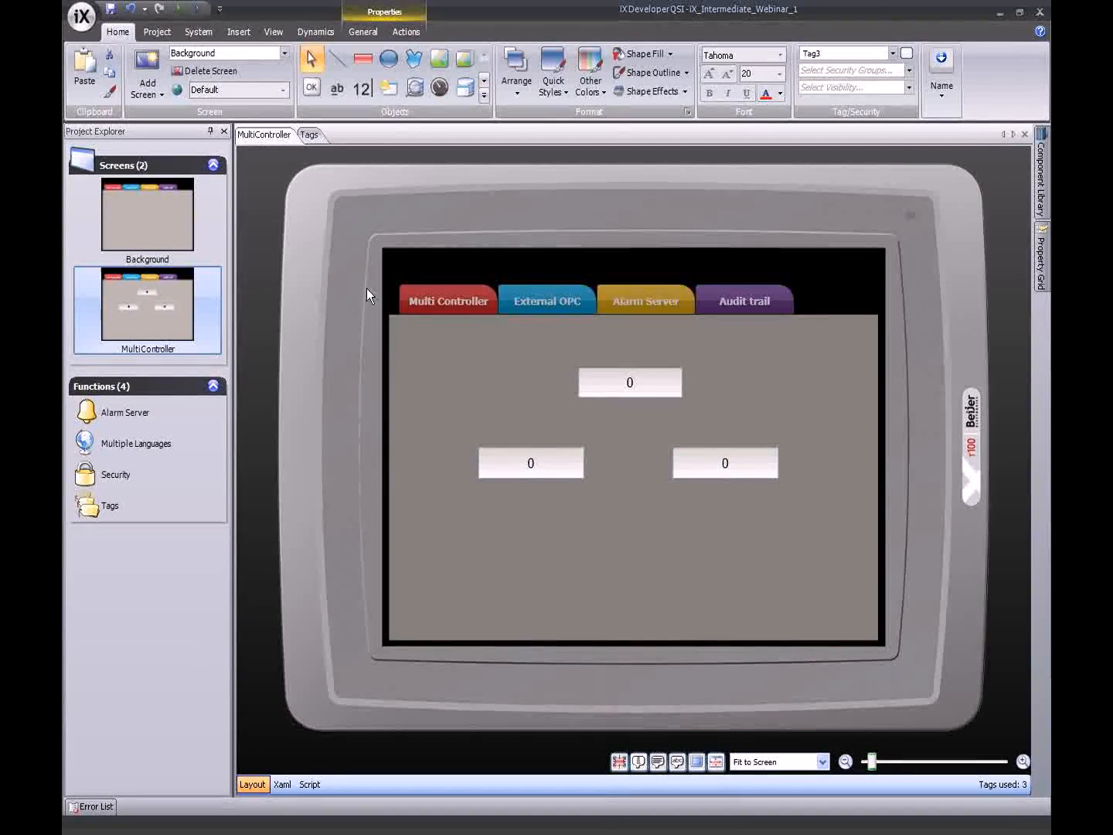
click(506, 386)
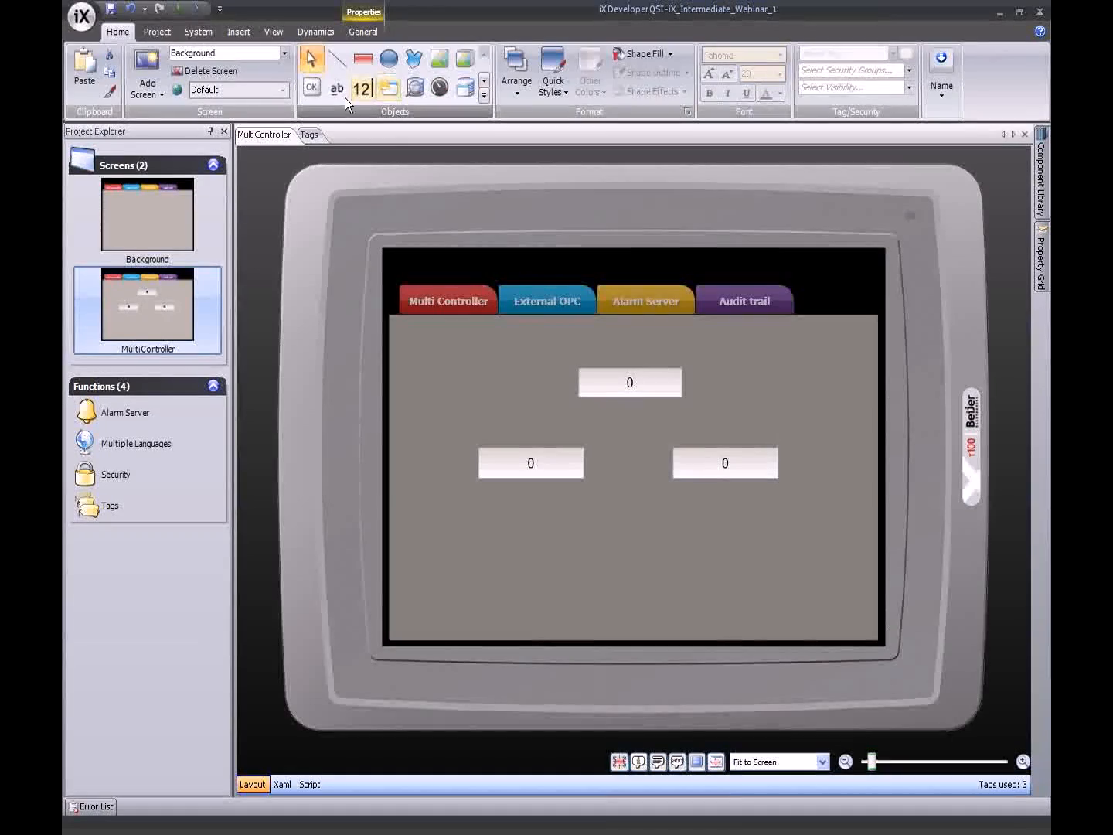
- Draw a button at the bottom centre whose click action changes the active controller
click(317, 92)
drag(634, 593, 704, 621)
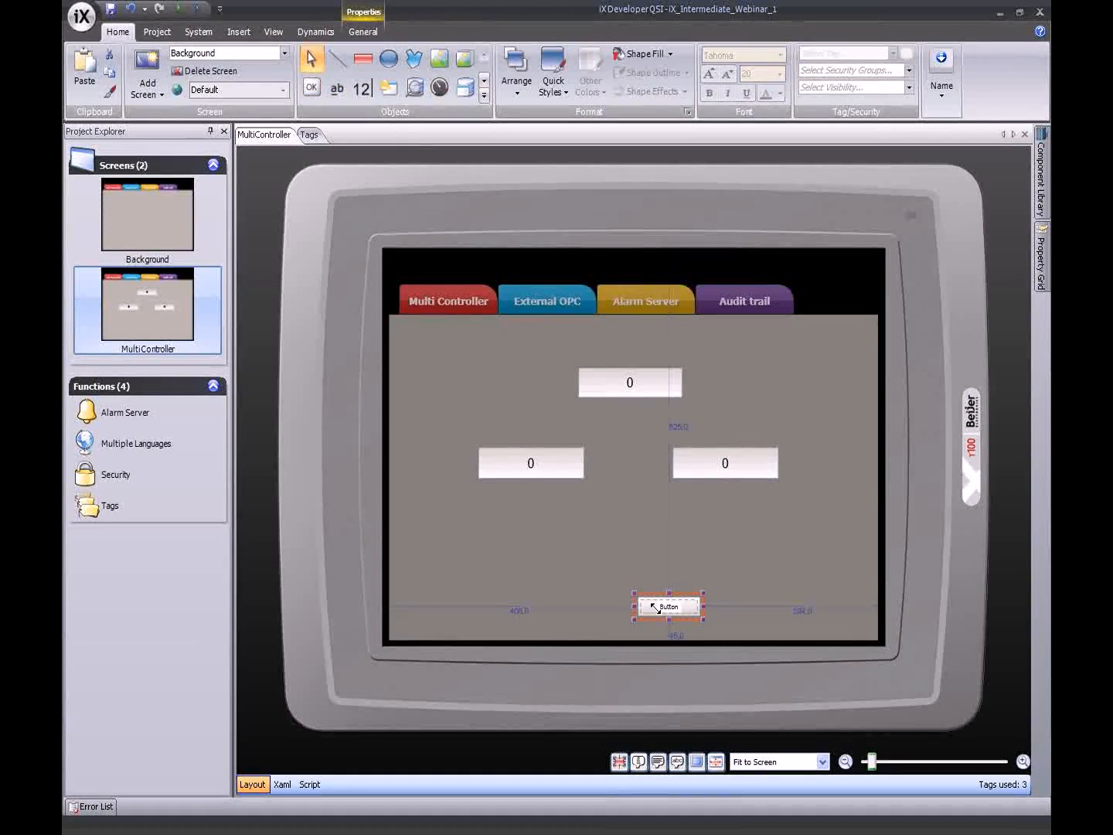
mouse_move(645, 595)
mouse_down()
mouse_move(604, 593)
mouse_move(659, 603)
mouse_move(658, 574)
mouse_up()
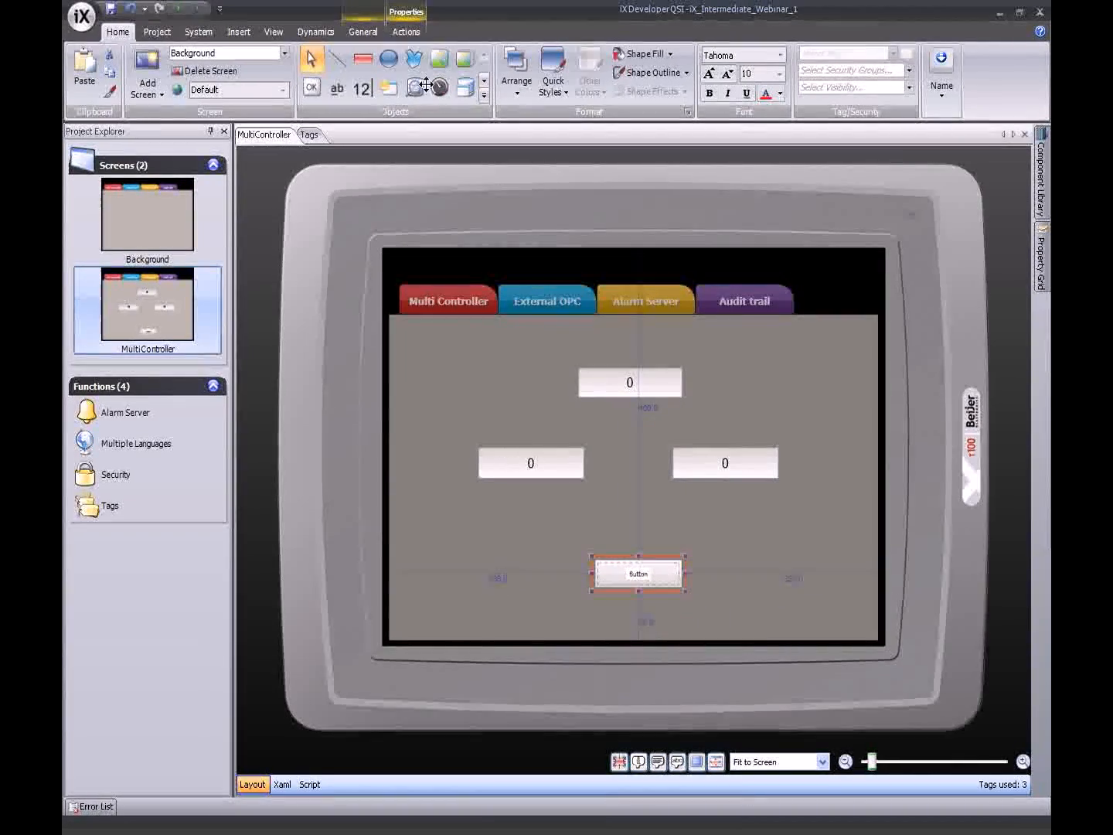
click(402, 37)
click(220, 53)
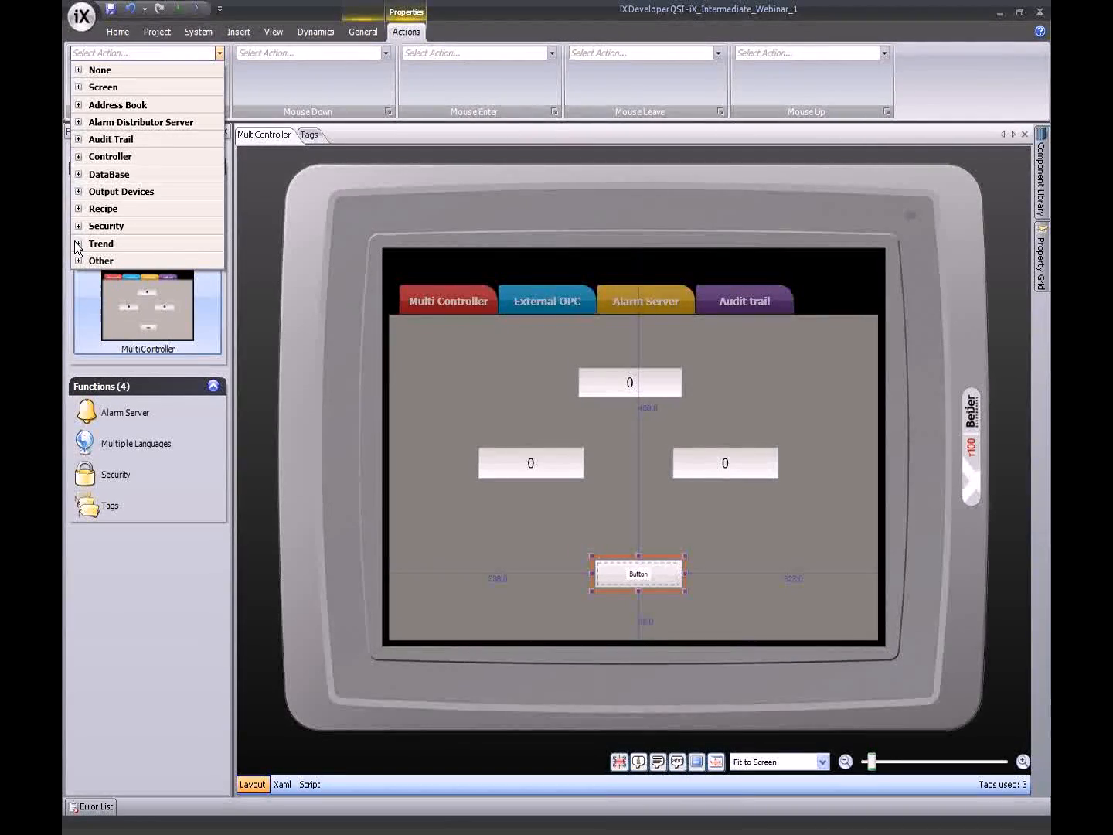
click(79, 157)
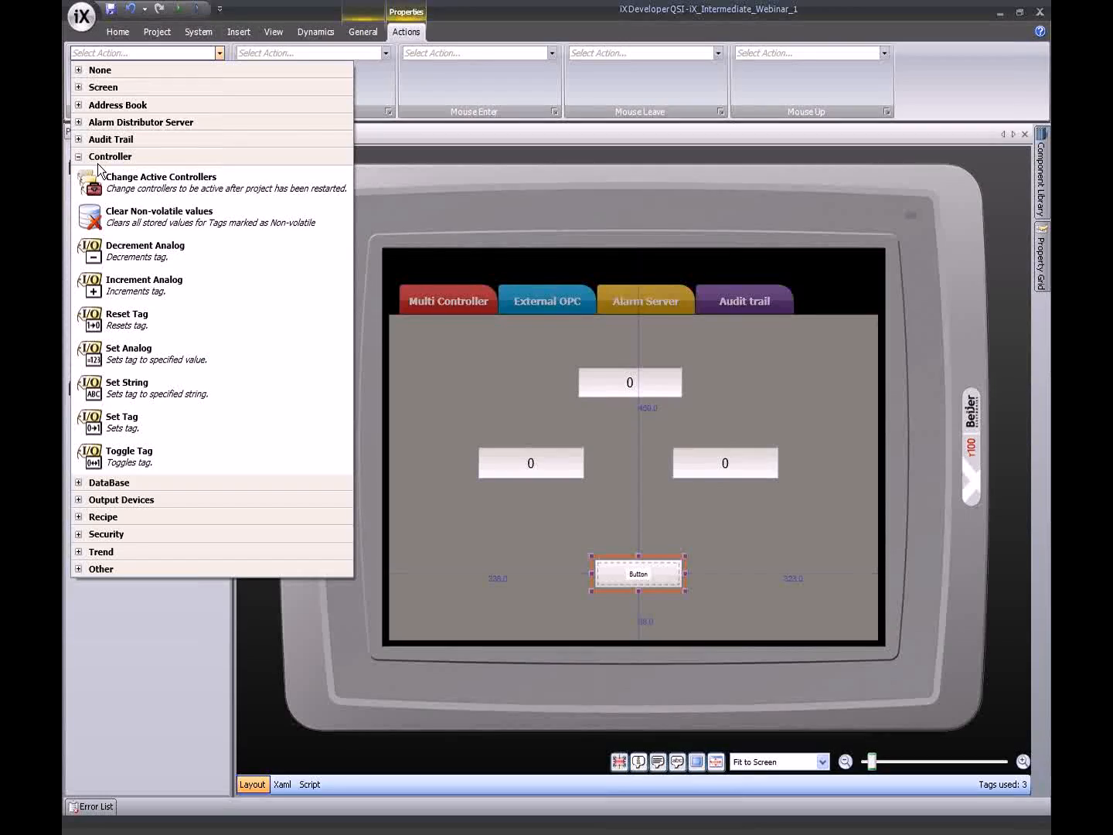
click(154, 179)
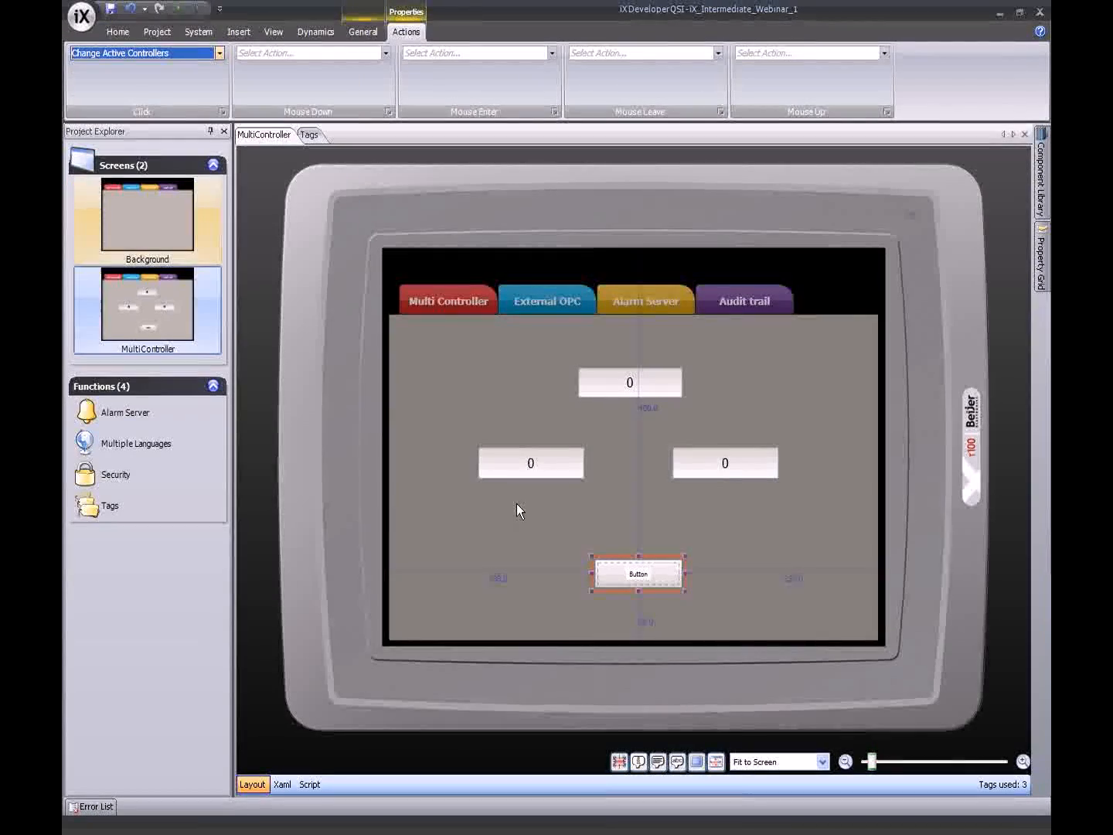
- Label the button 'Change Controller', fixing the capitalisation
click(620, 534)
drag(620, 568, 632, 573)
text(Cha)
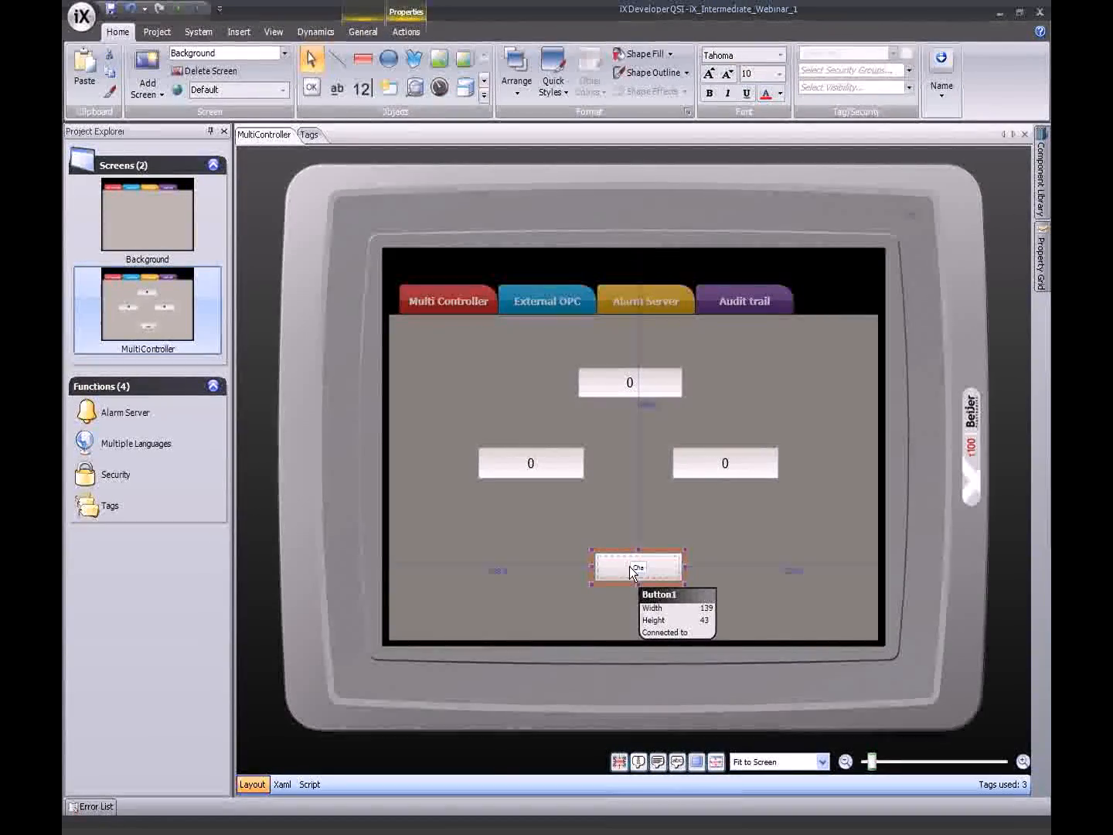
text(nge Controller)
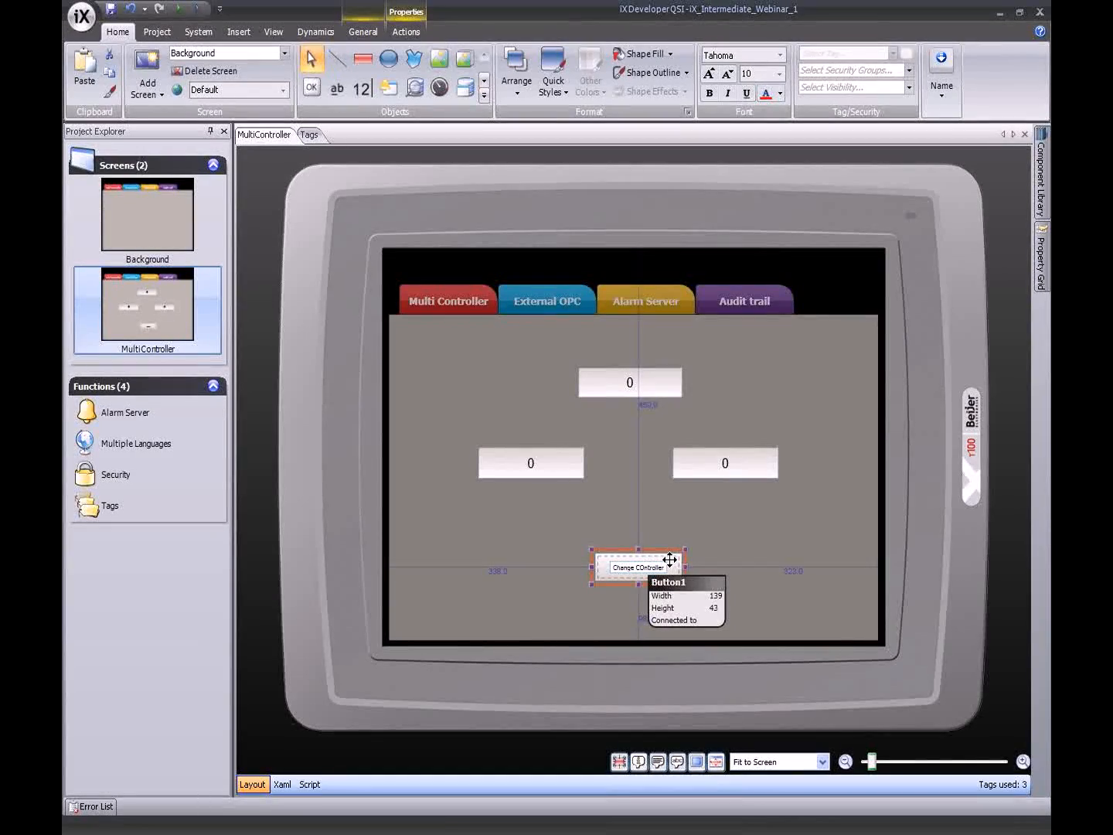
key(Left)
key(Left)
key(Left)
key(Left)
key(Left)
key(Left)
key(Left)
key(Left)
key(BackSpace)
text(o)
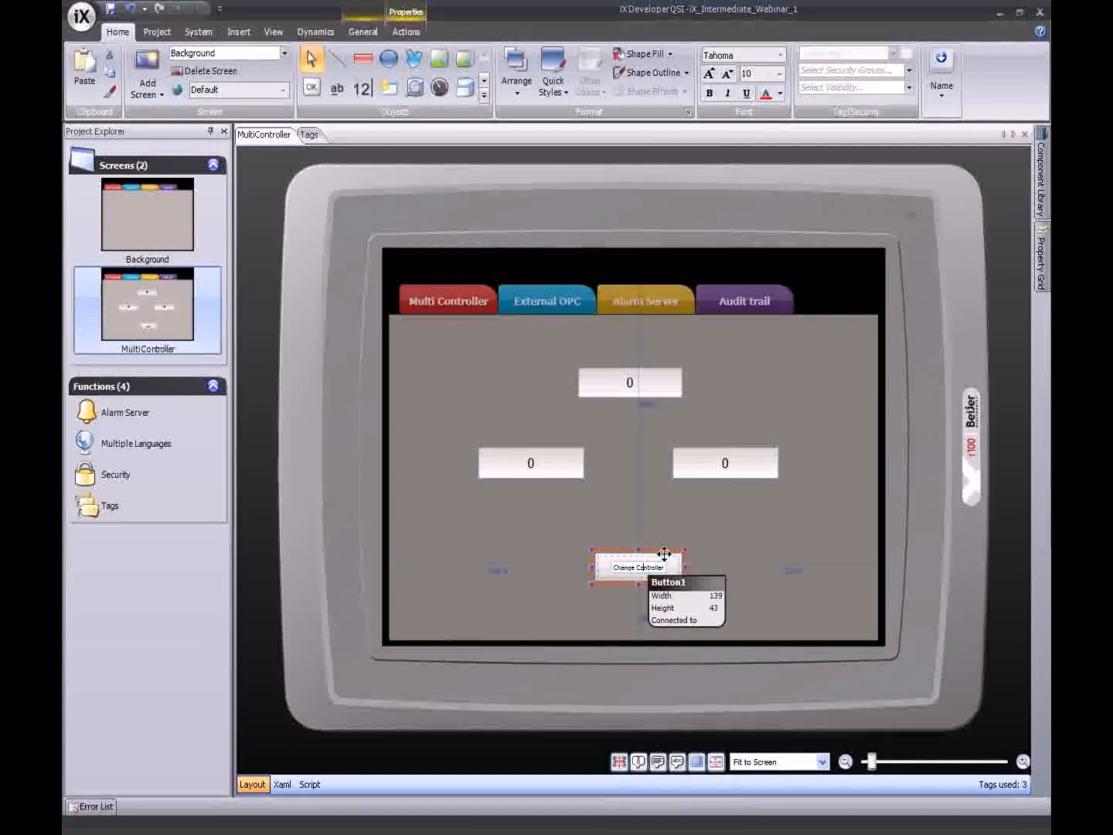
key(Return)
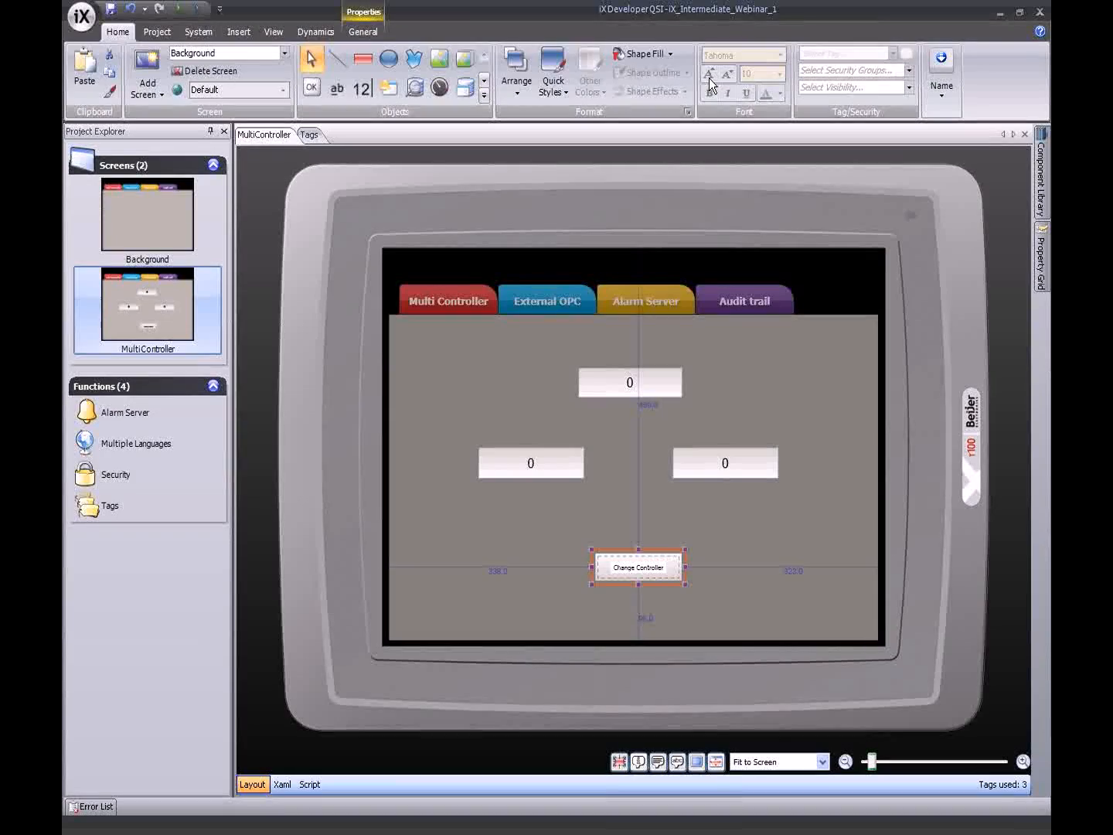
- Set the button caption to font size 12 and run the project in simulation
click(709, 79)
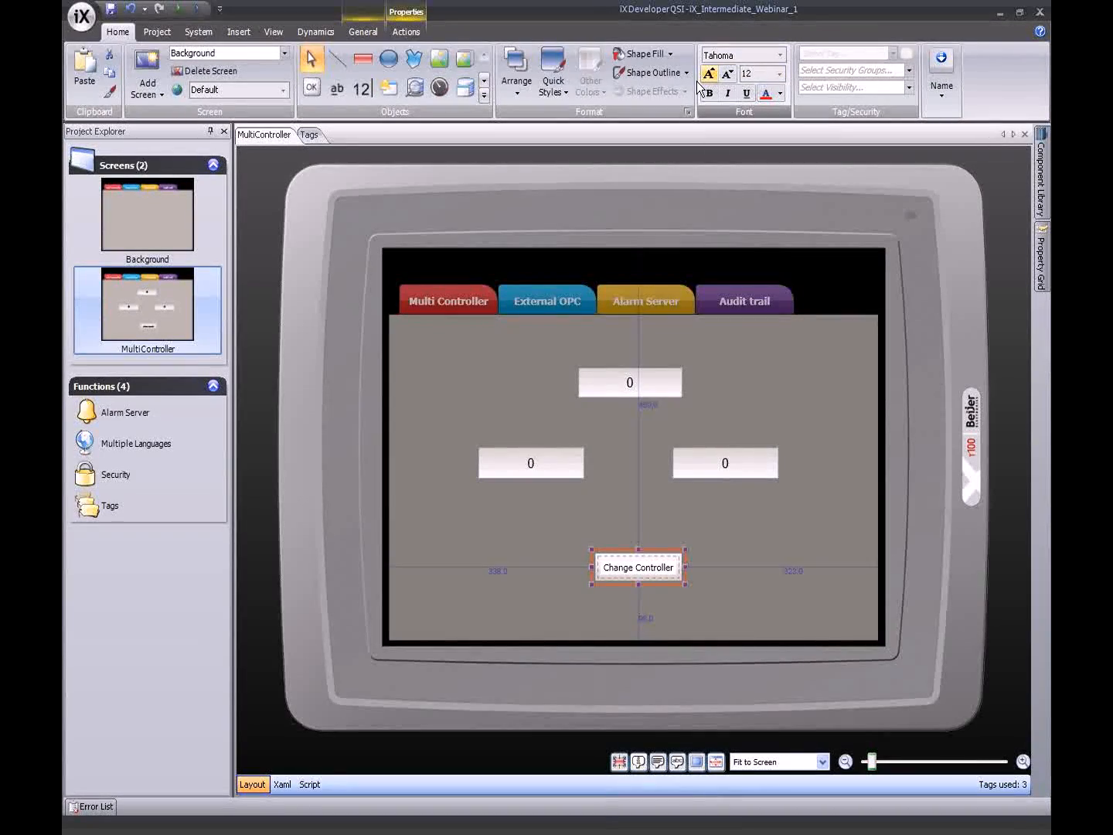
click(630, 426)
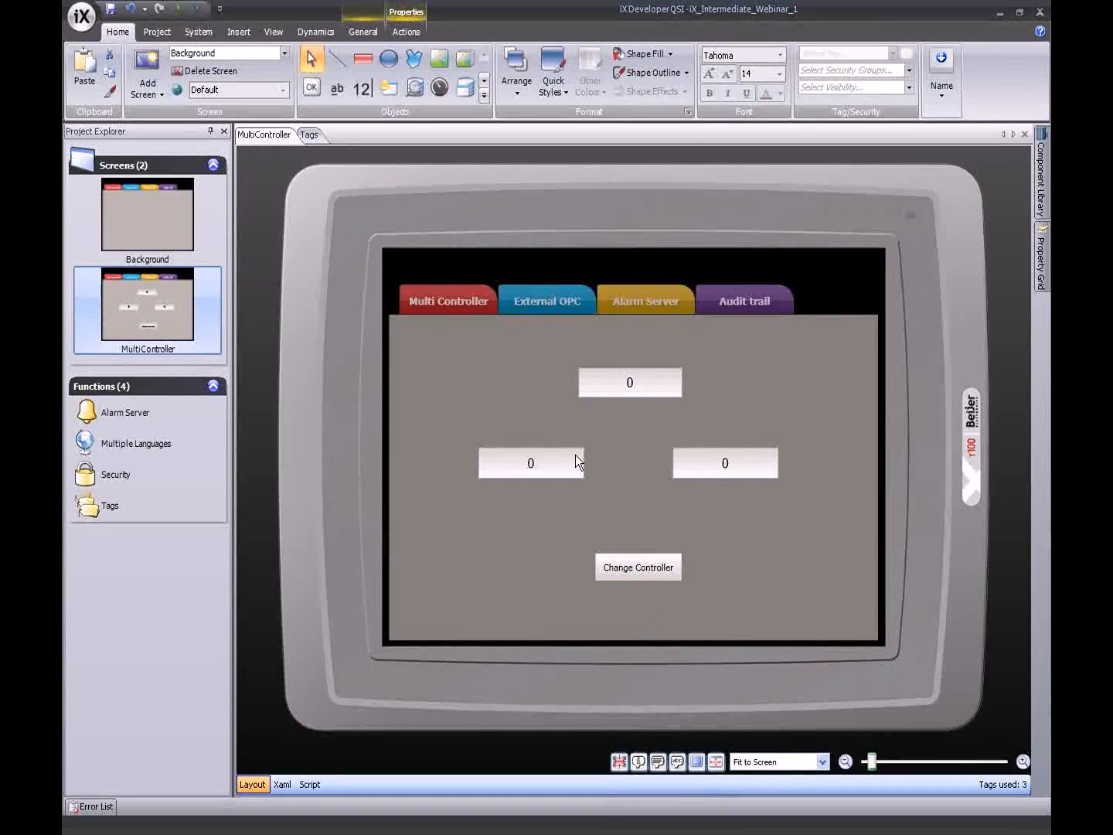
click(184, 10)
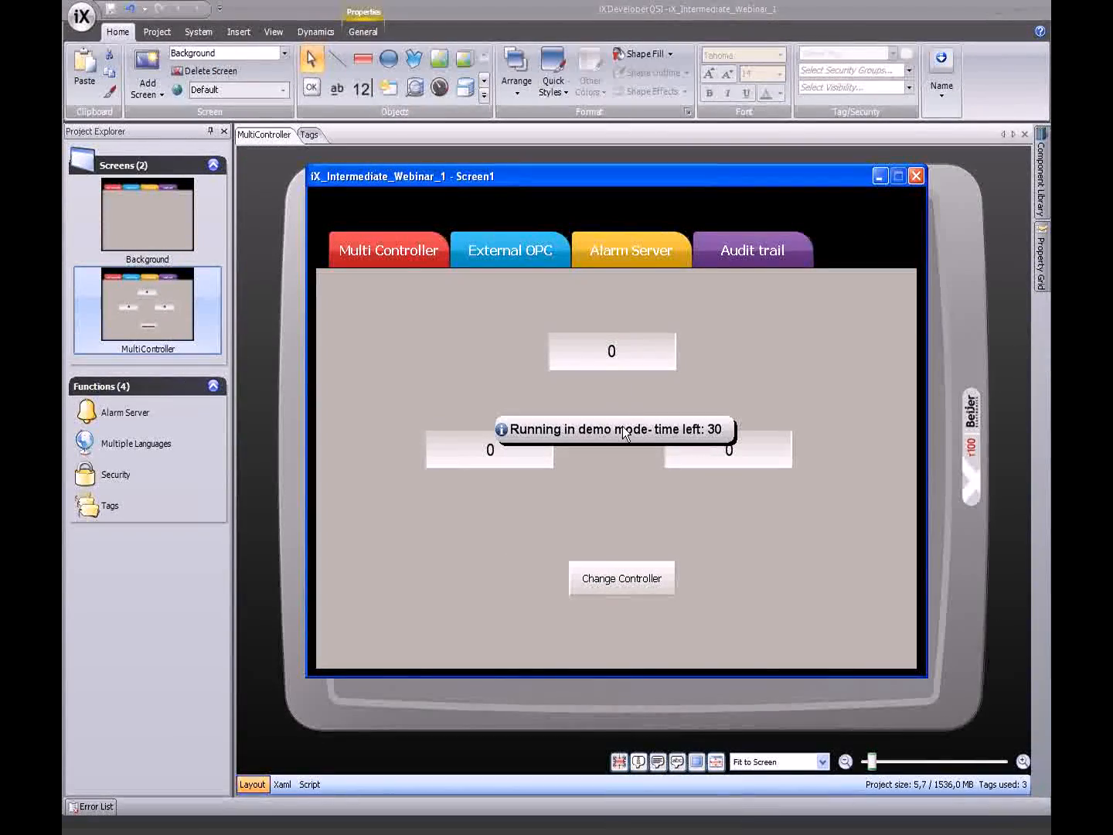
- Enter 10, 20 and 40 in the top, left and right fields, then press Change Controller
click(611, 356)
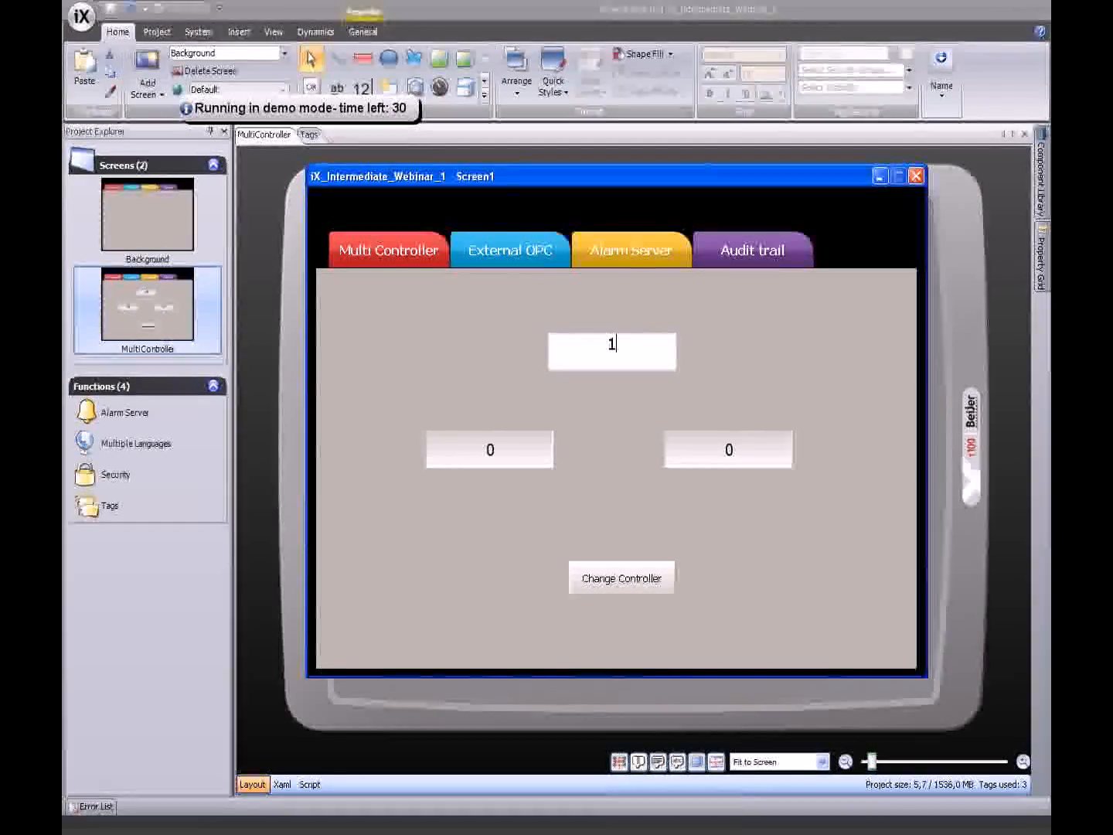
key(Return)
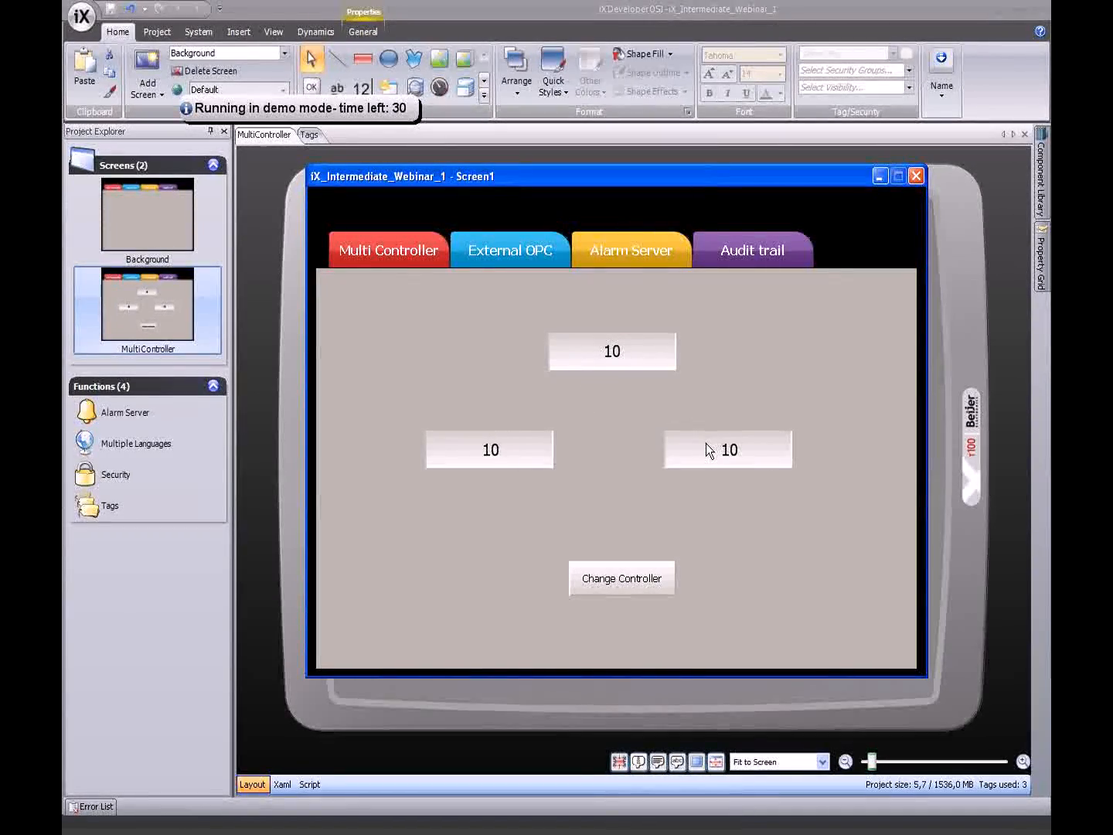
click(496, 451)
text(2)
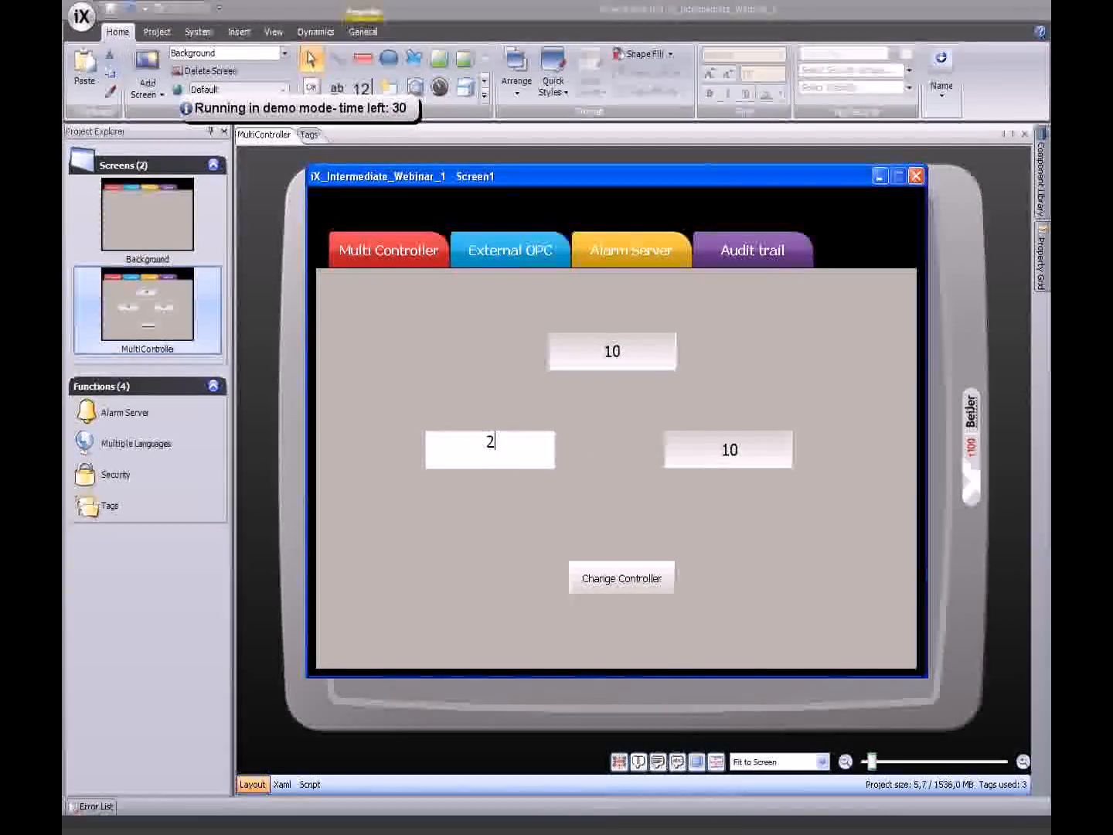
key(Return)
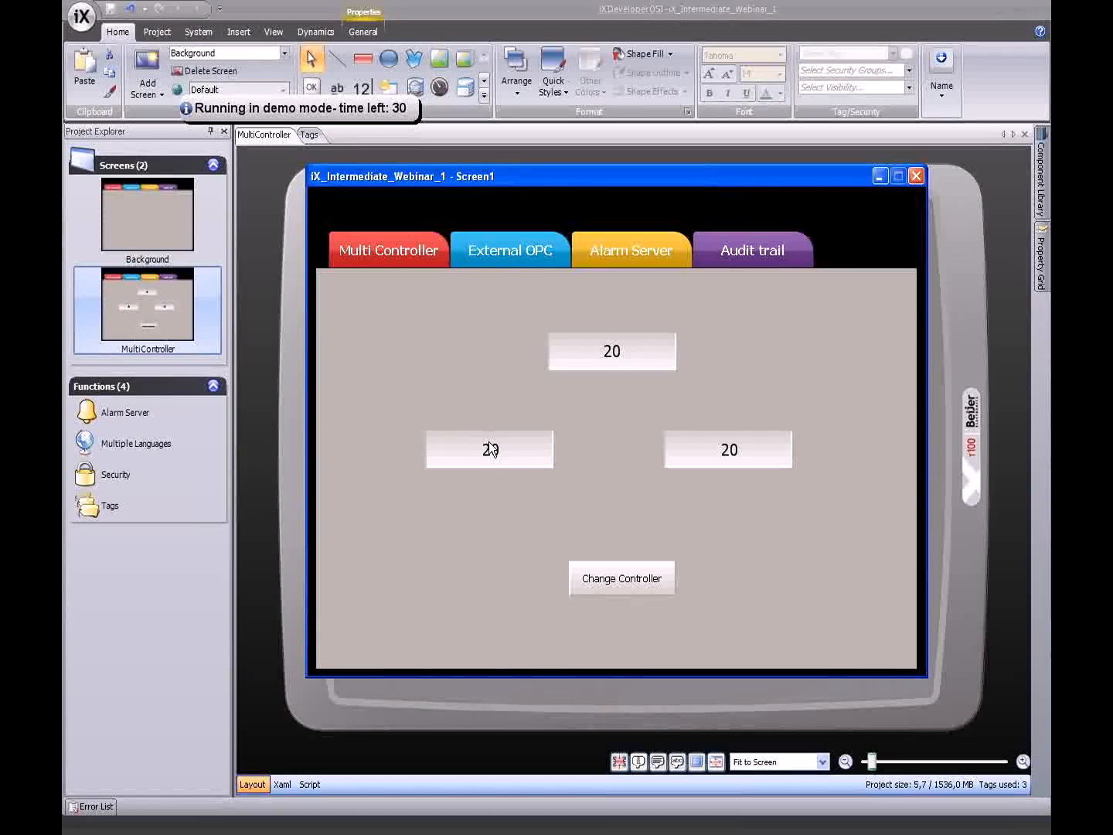
click(728, 456)
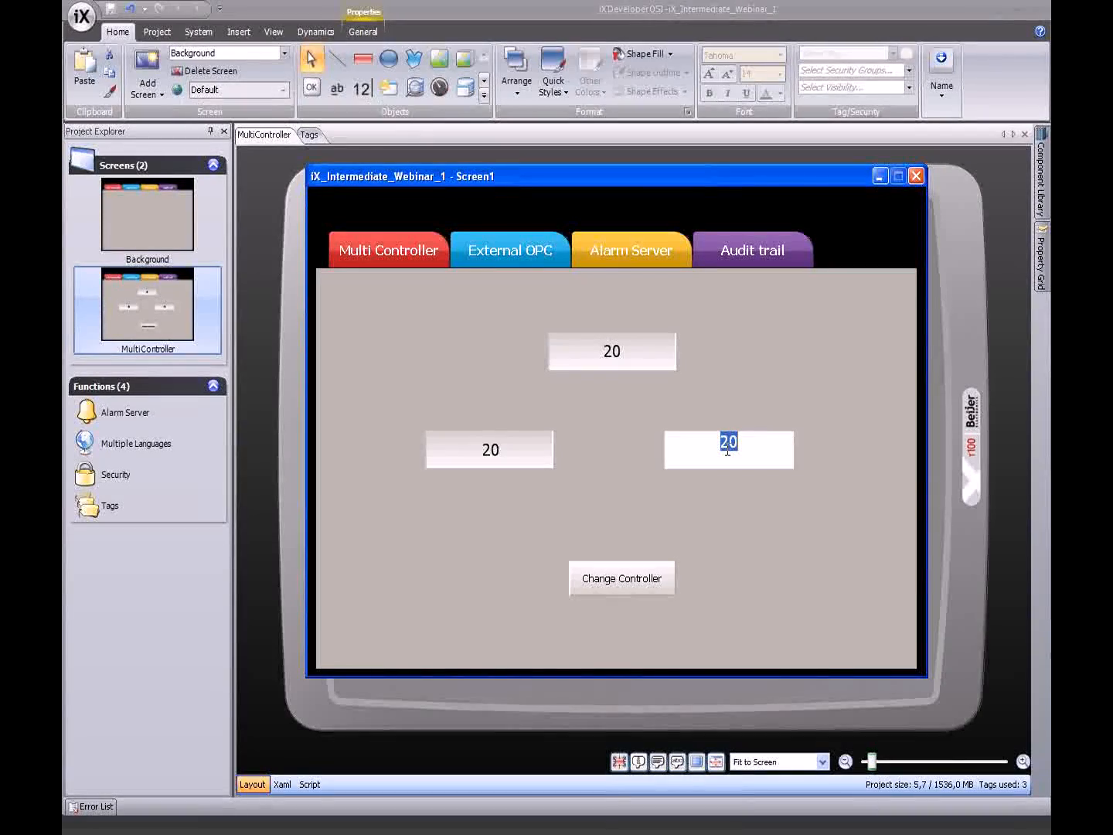
text(40)
key(Return)
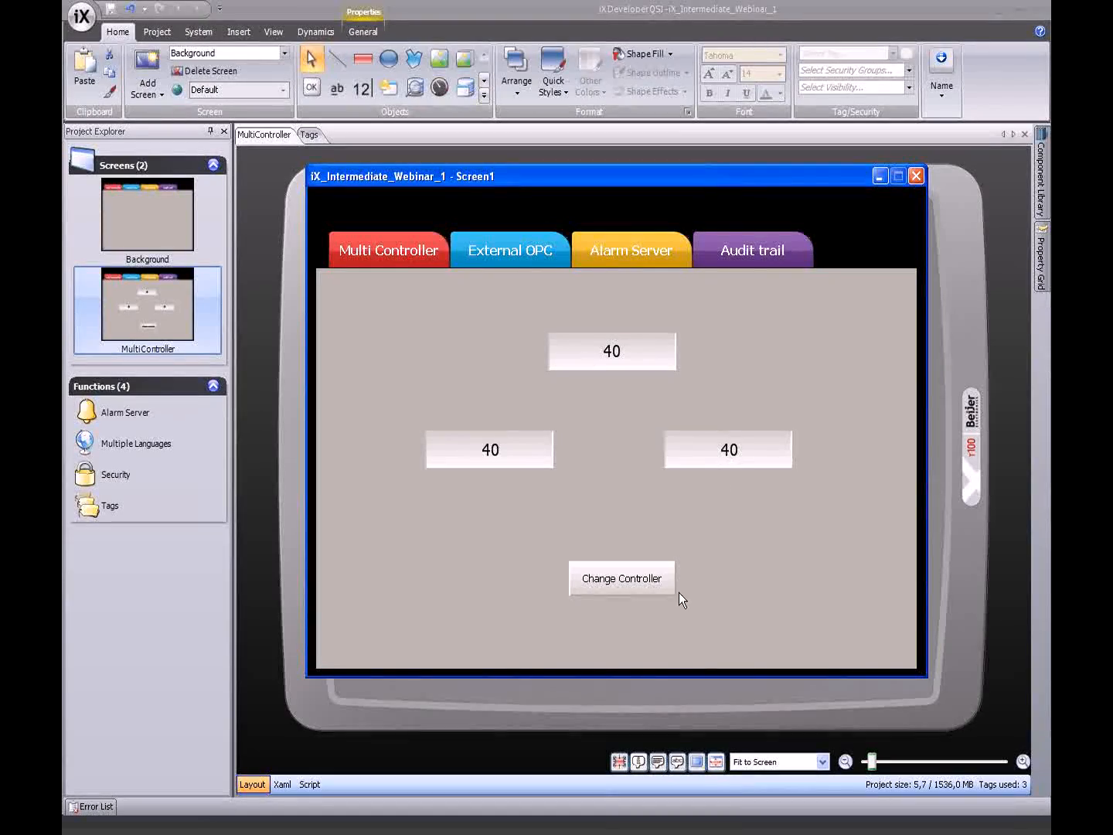
click(634, 585)
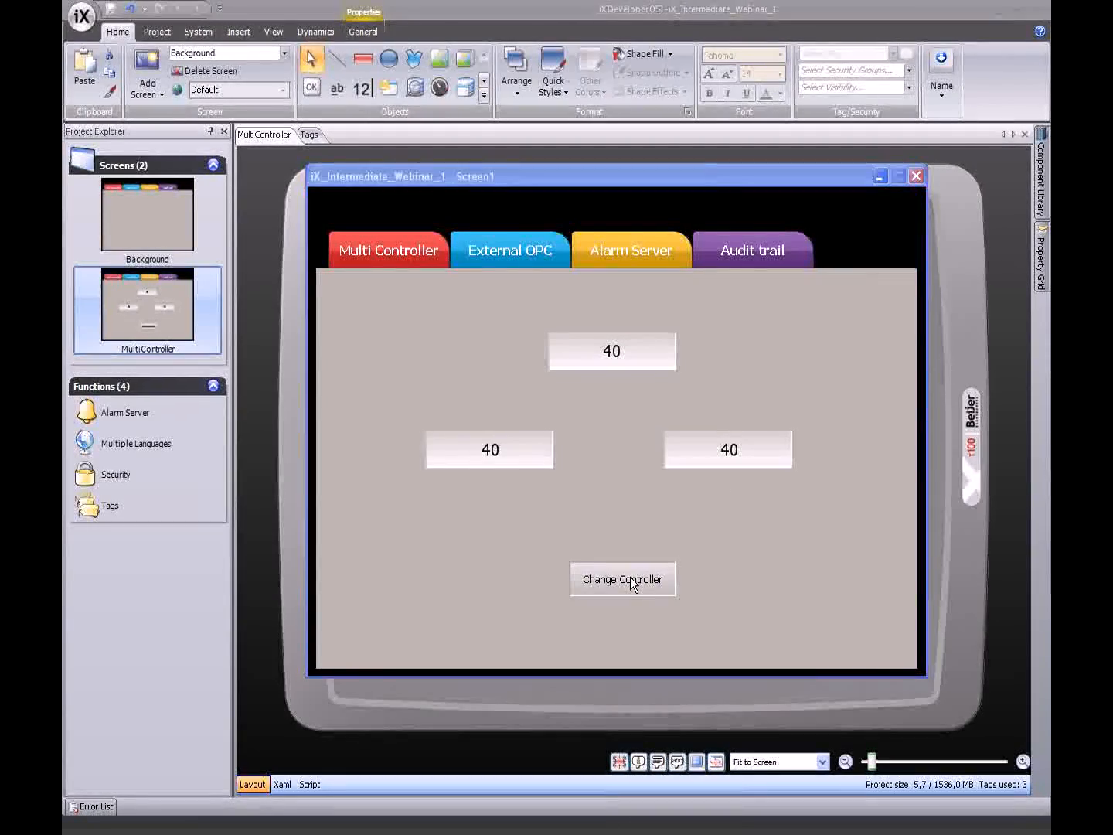
- Switch the active controller from Demo2 to Demo1 and accept the project-restart warning
drag(135, 272, 390, 200)
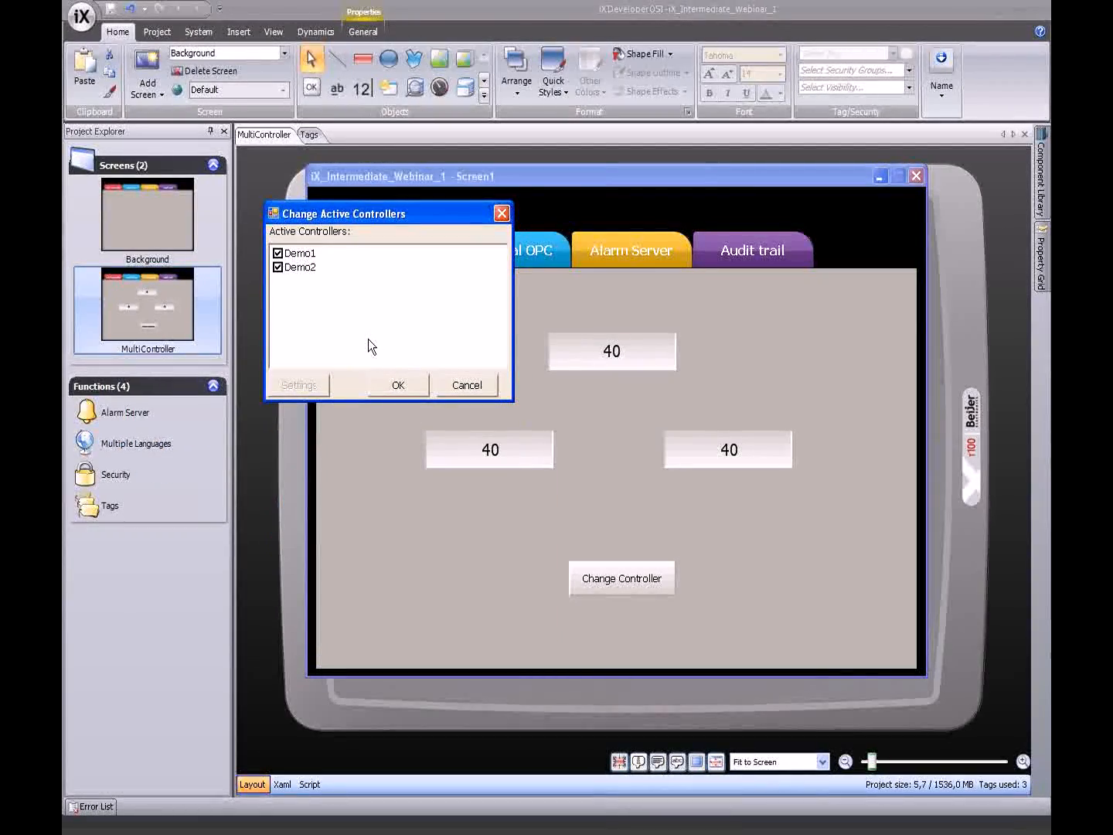
click(280, 267)
click(399, 387)
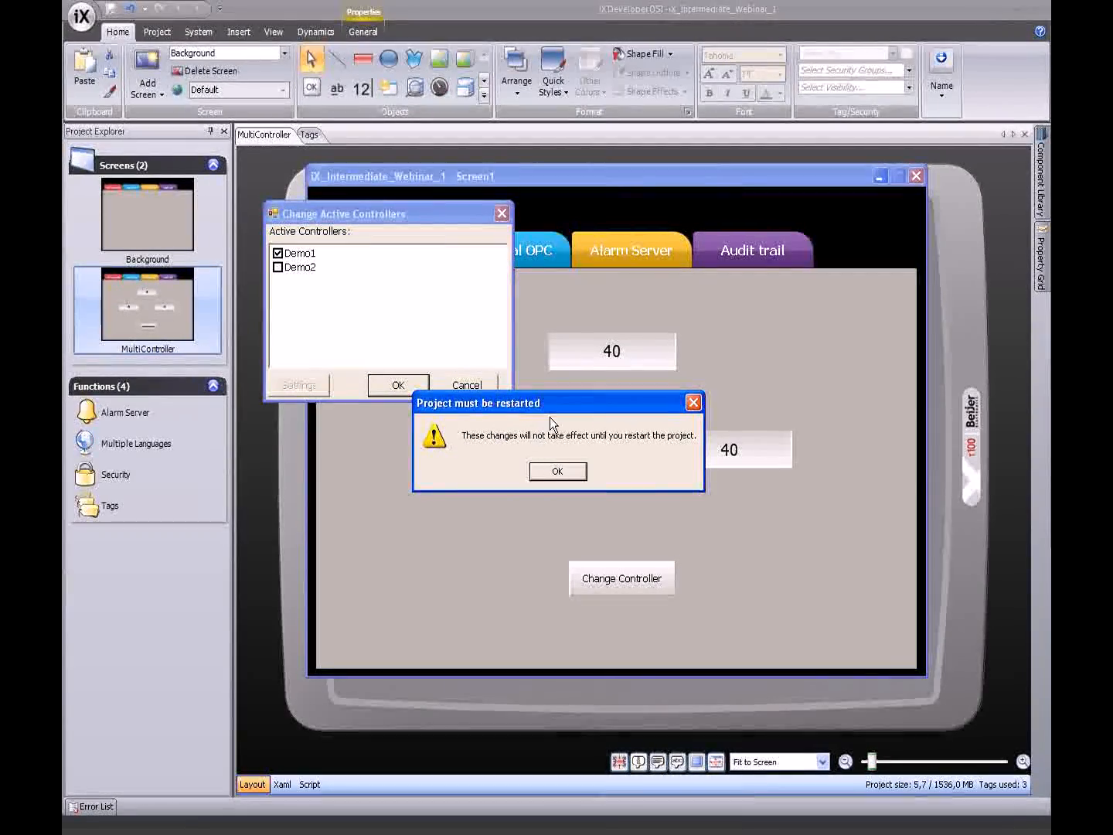
click(575, 469)
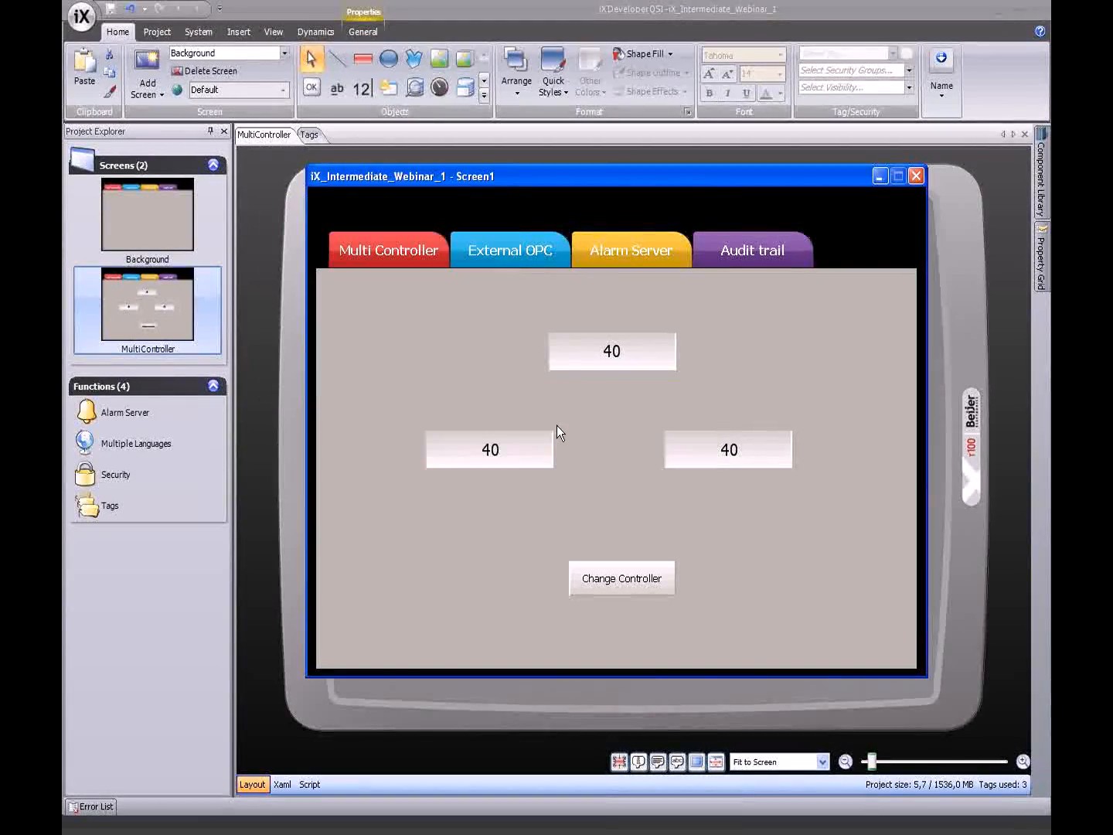
- Restart the simulator, then enter 32 in the top field and 23 in the left field
click(915, 175)
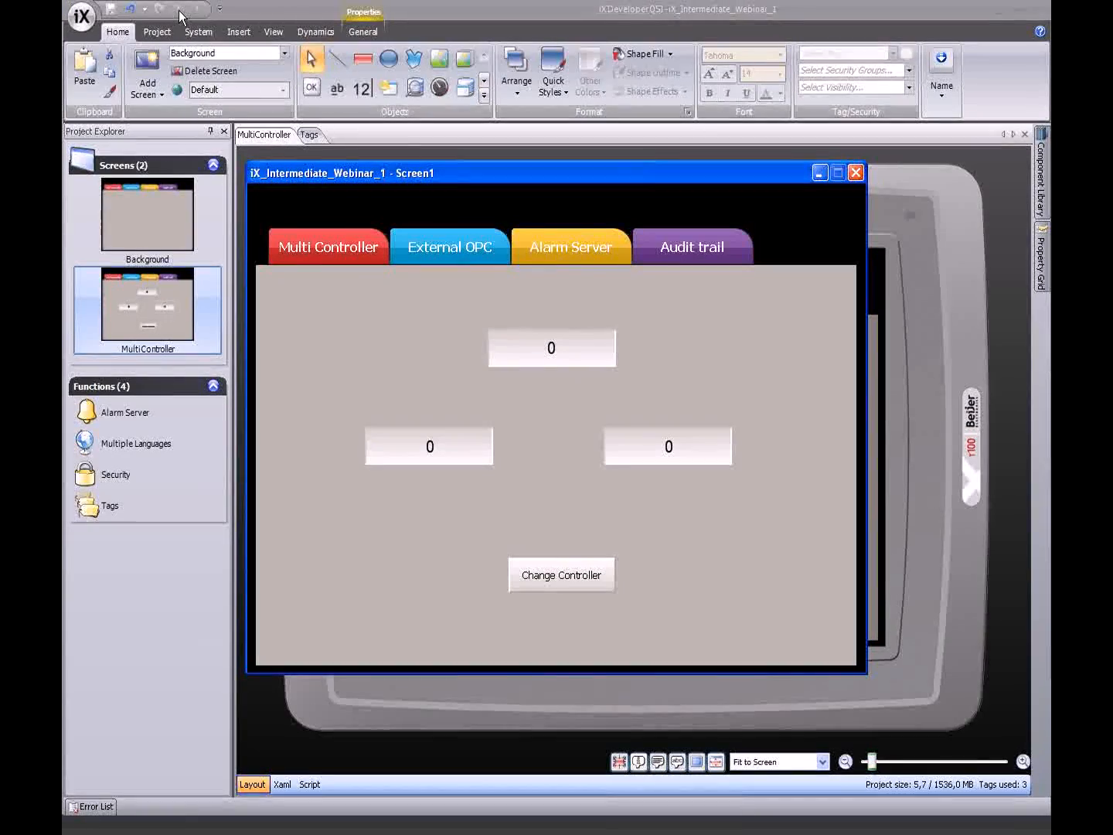
click(560, 350)
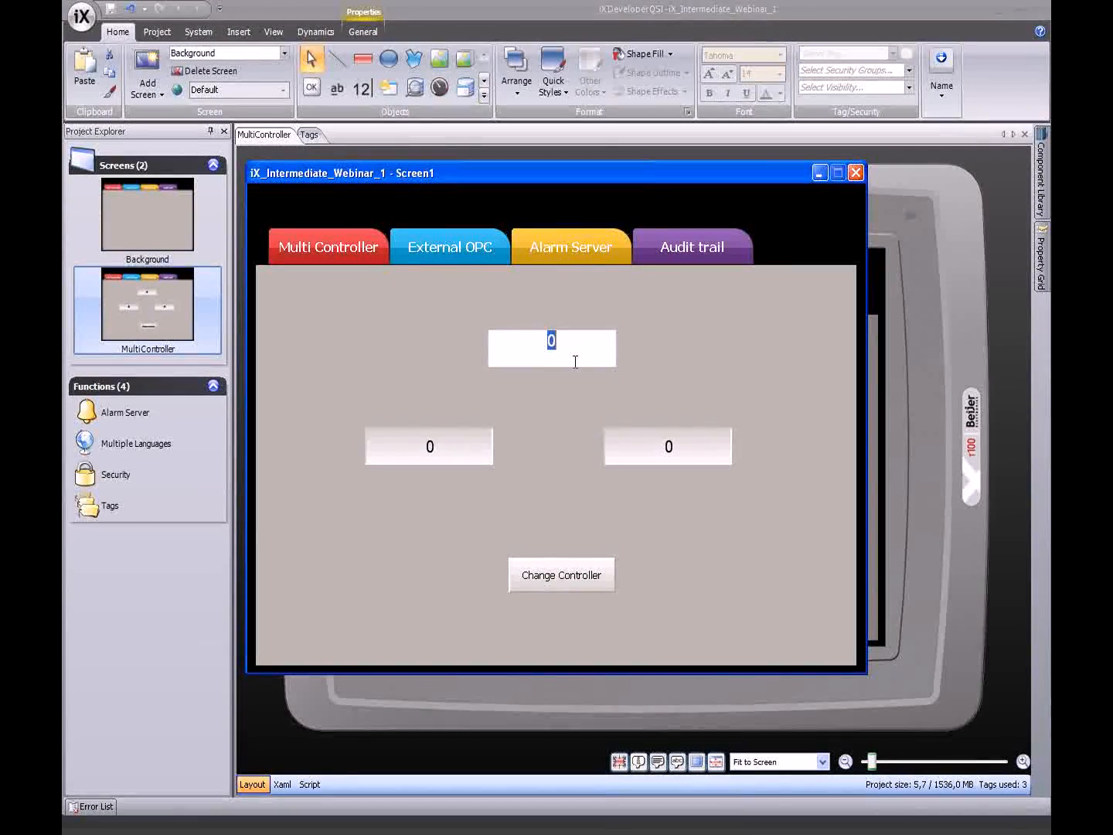
text(32)
key(Return)
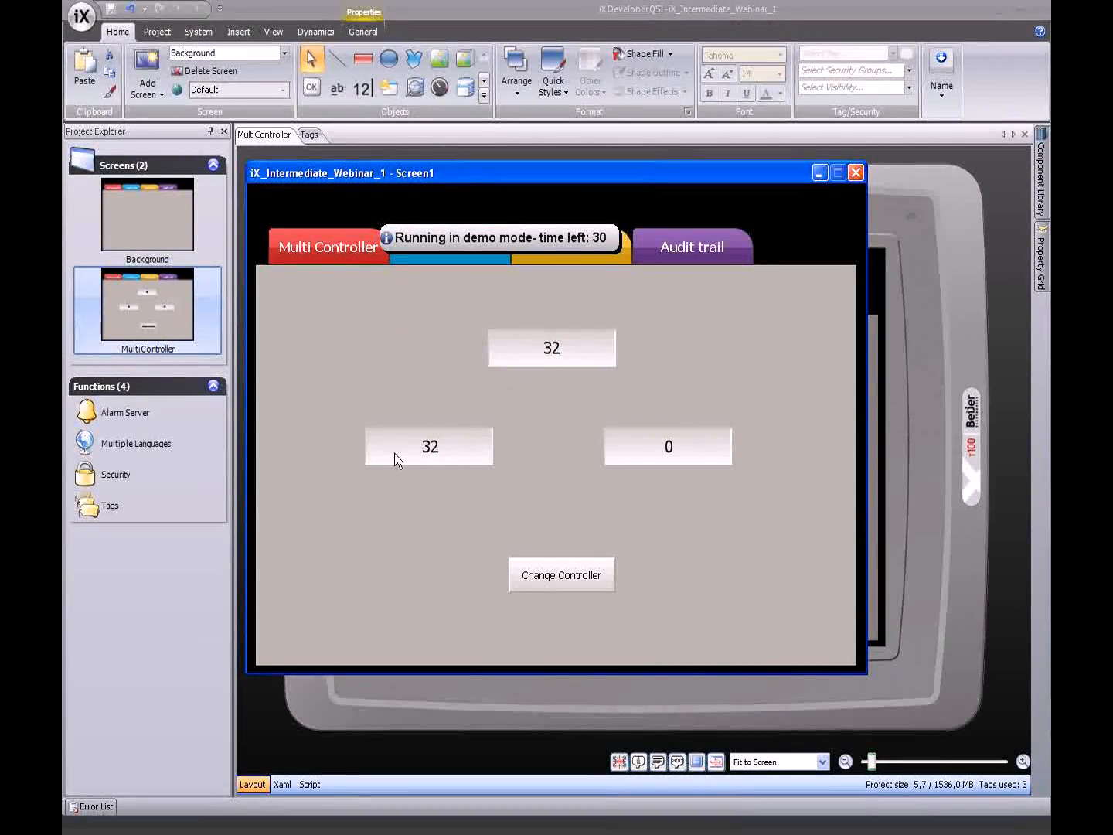
click(462, 449)
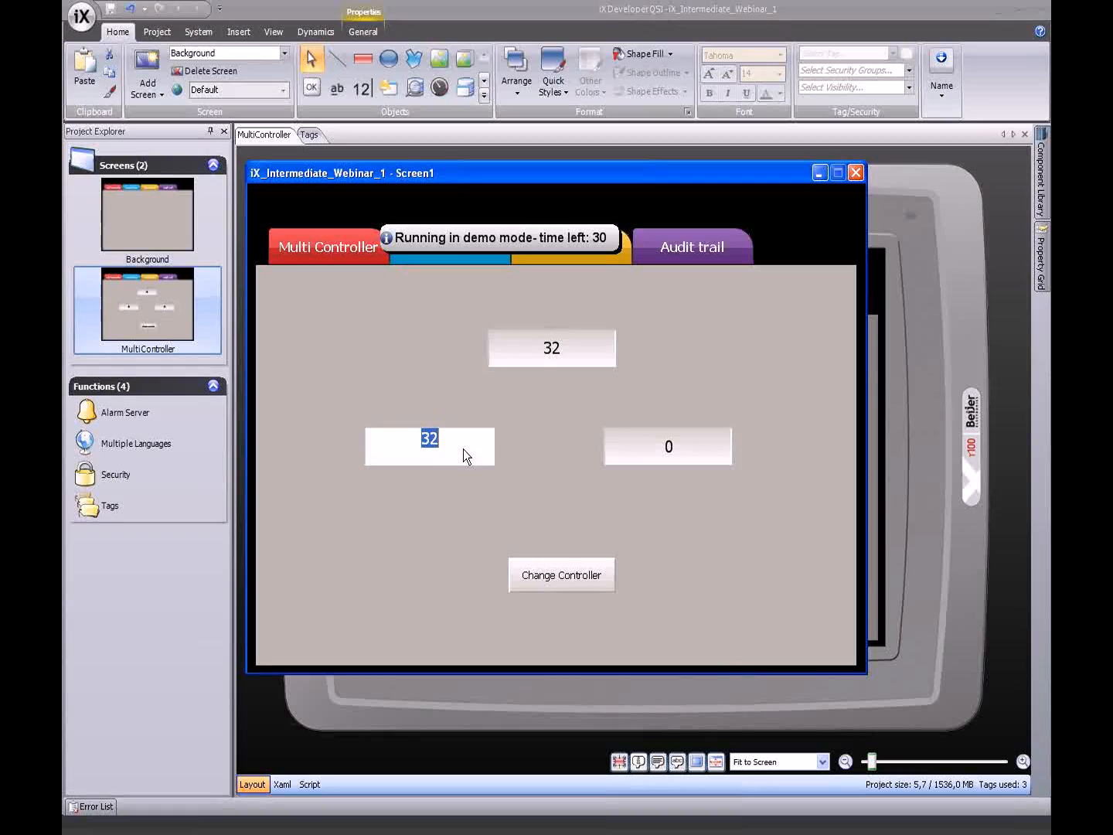
text(23)
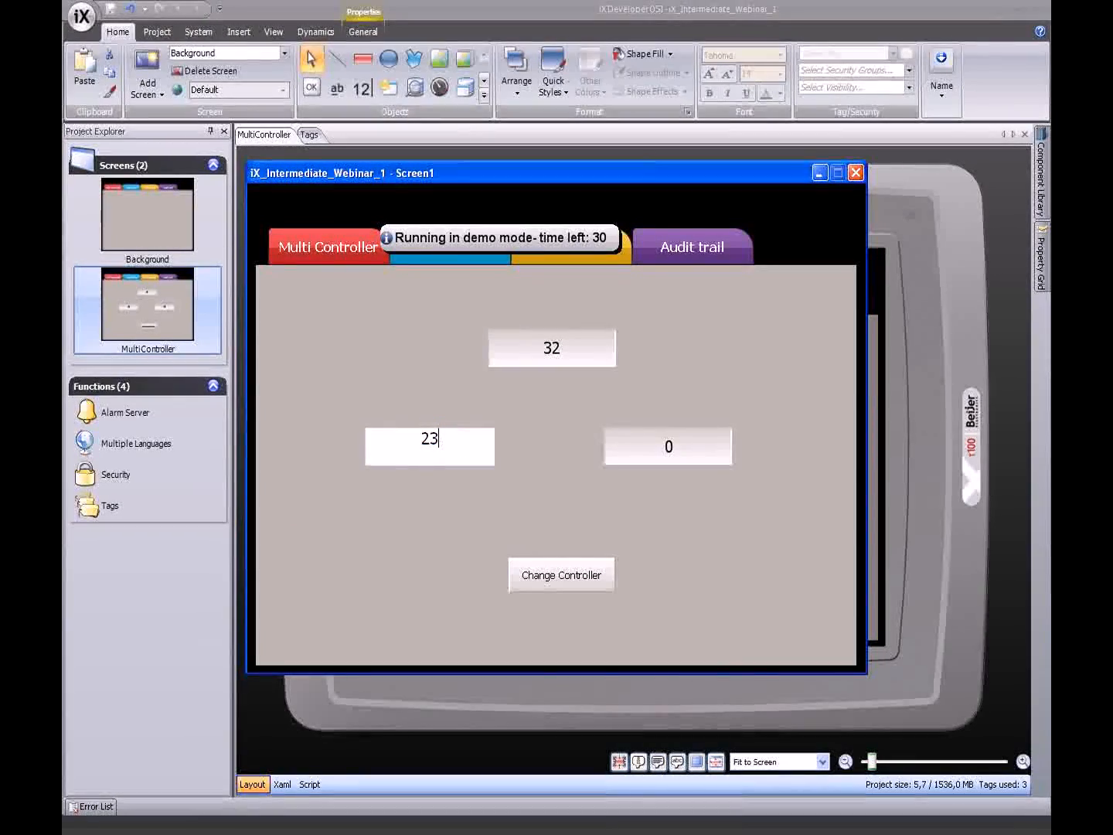
key(Return)
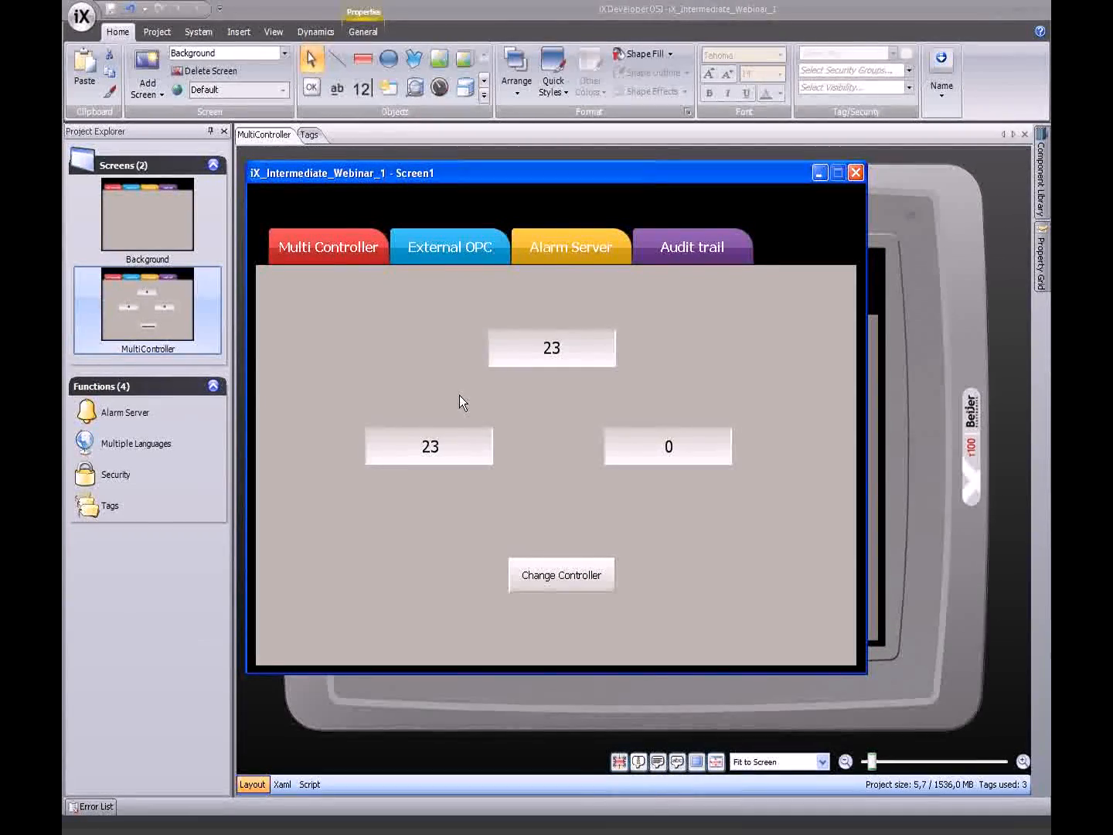
- Close the simulator and advance the presentation to the External OPC Server slide
click(860, 176)
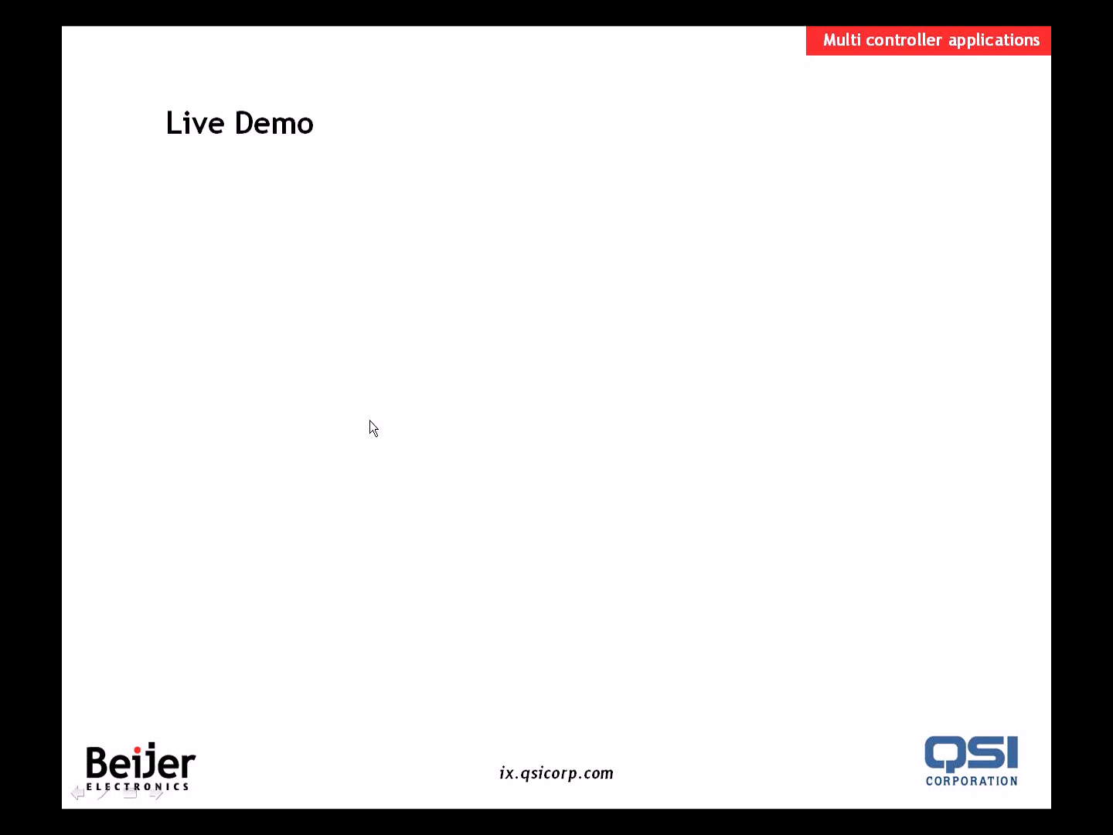
click(373, 406)
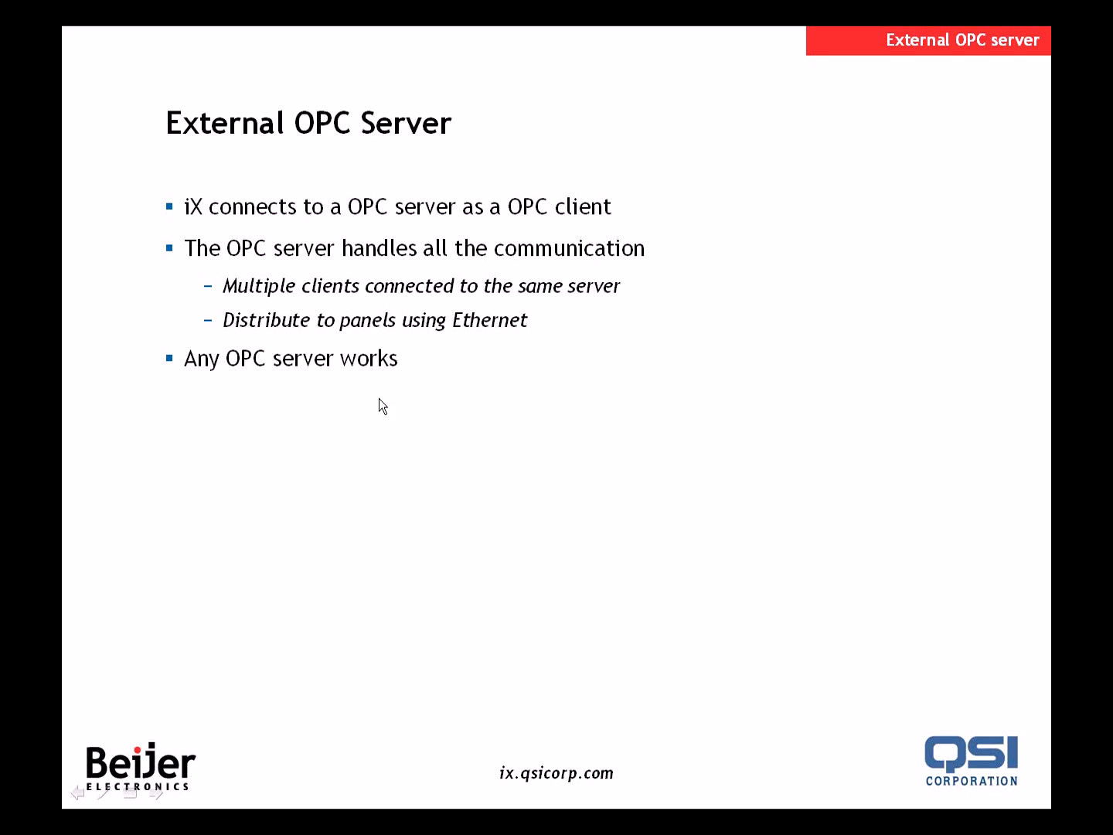
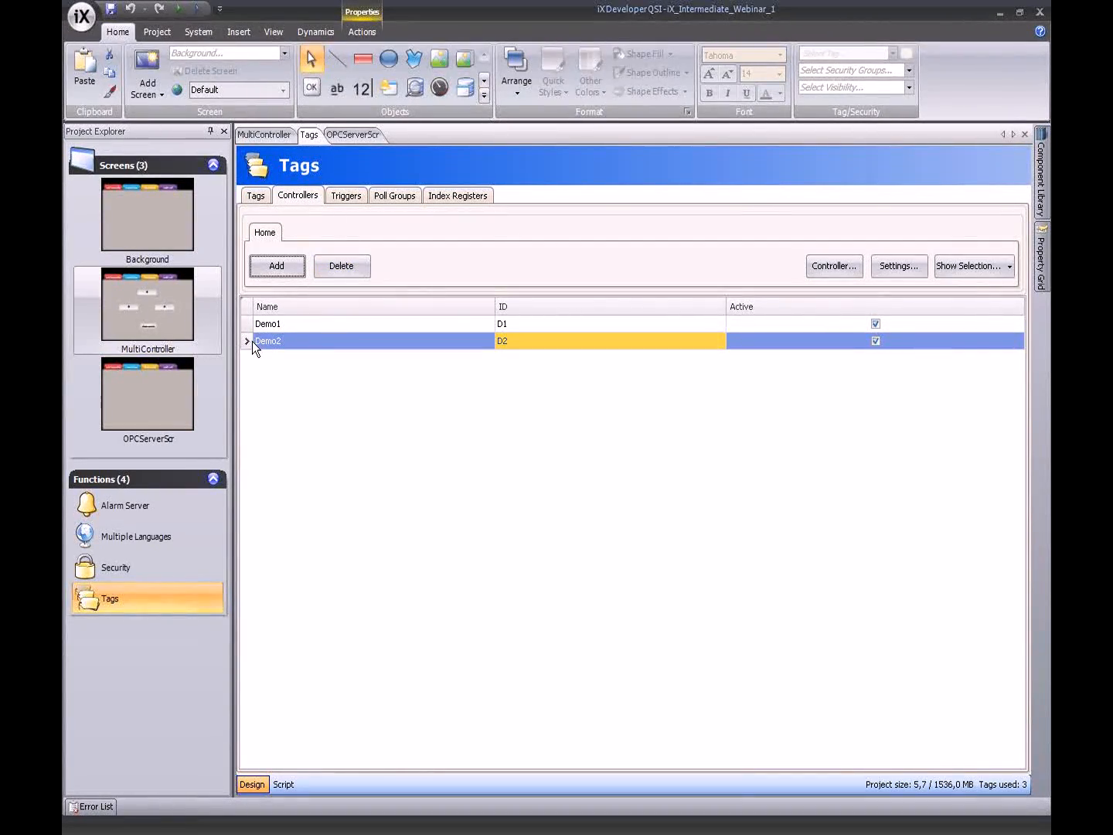
- Add an external localhost OPC server controller using Beijer.ElectronicsOPCServer.1
click(277, 266)
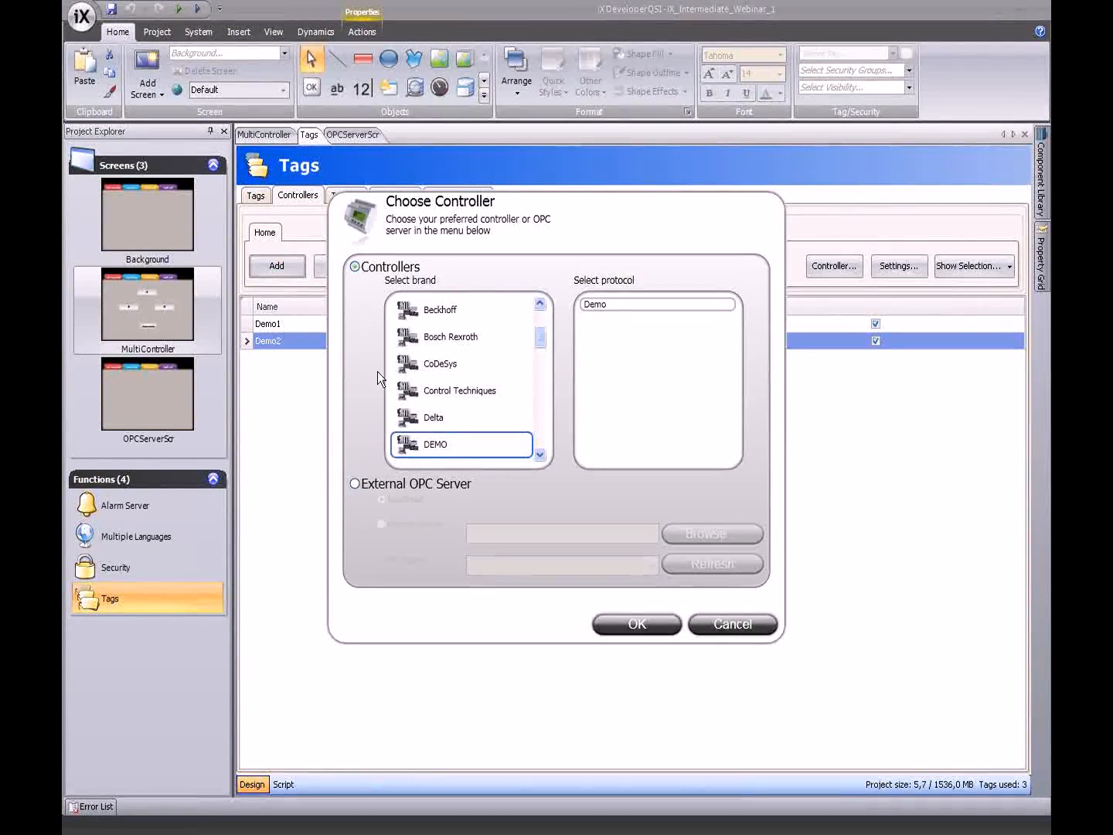
click(354, 484)
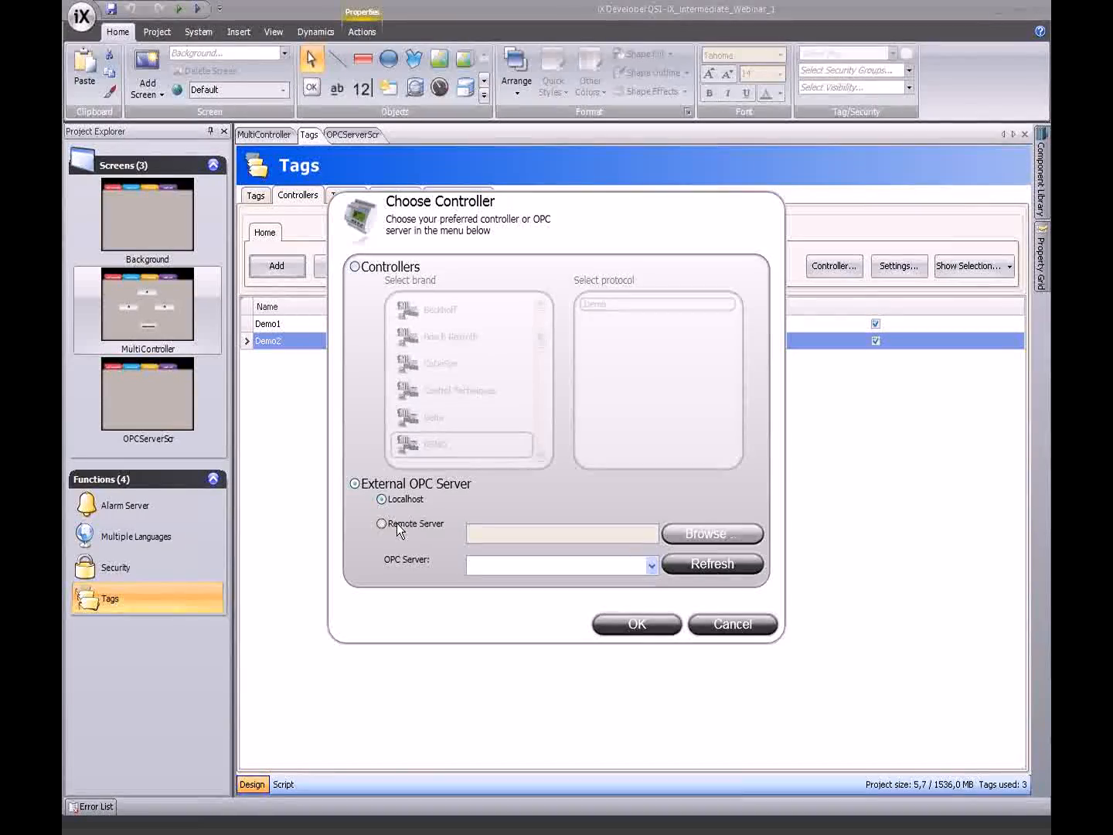
click(382, 522)
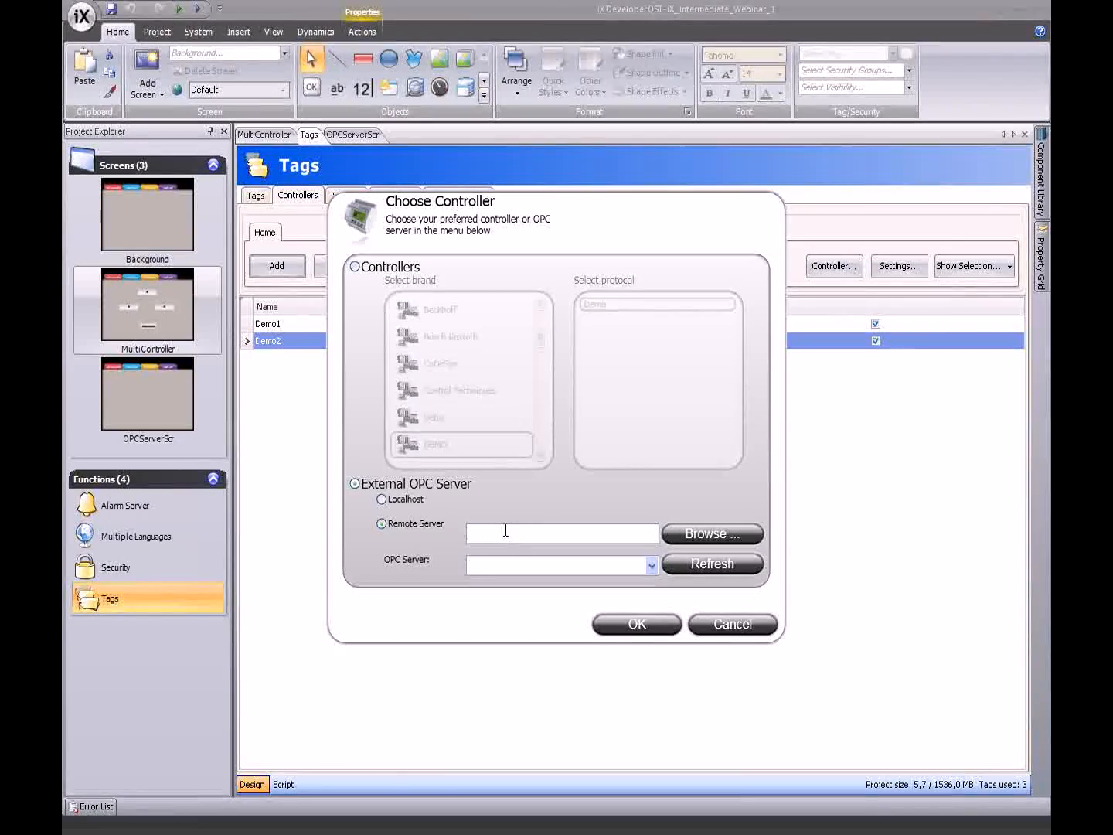
click(412, 504)
click(650, 562)
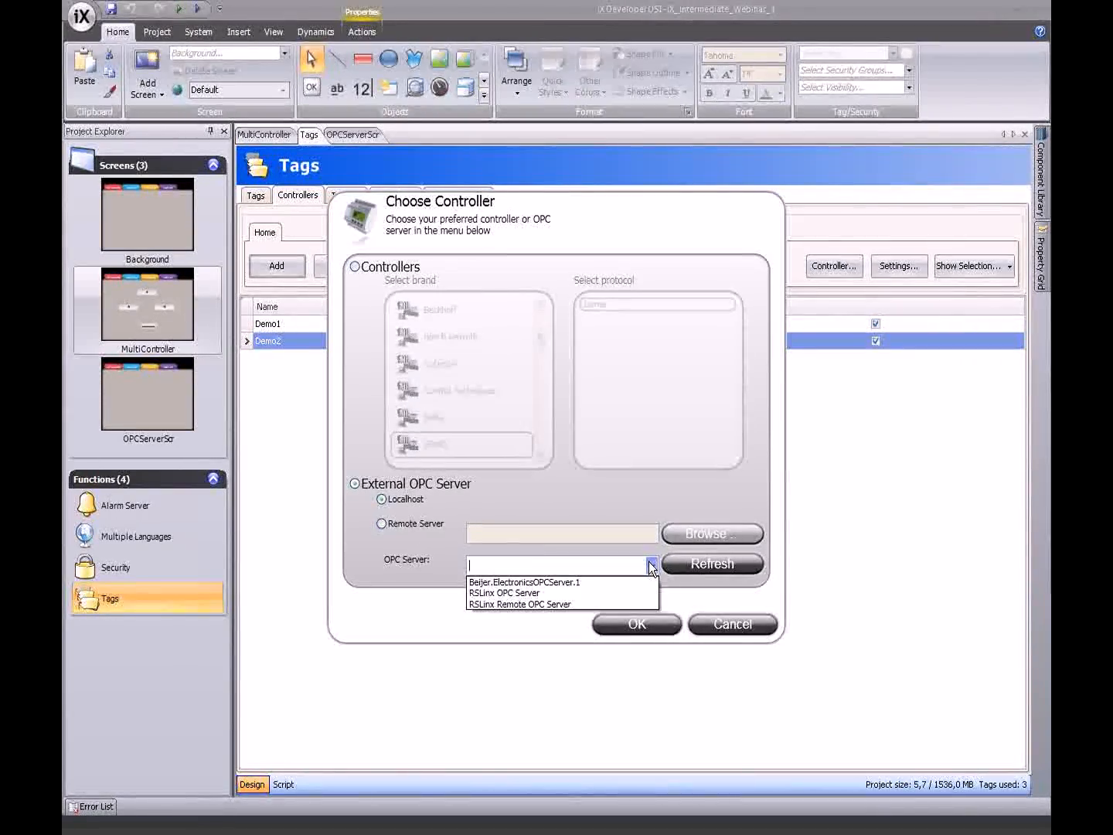
click(484, 585)
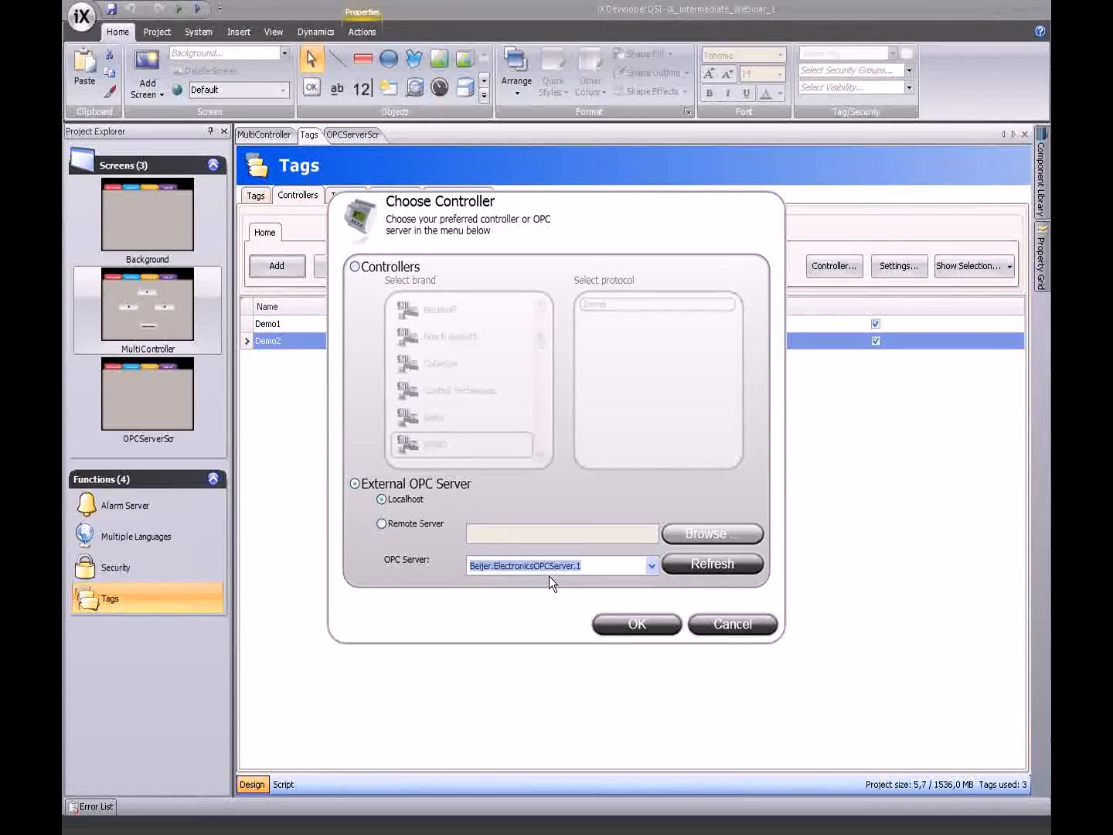
click(620, 628)
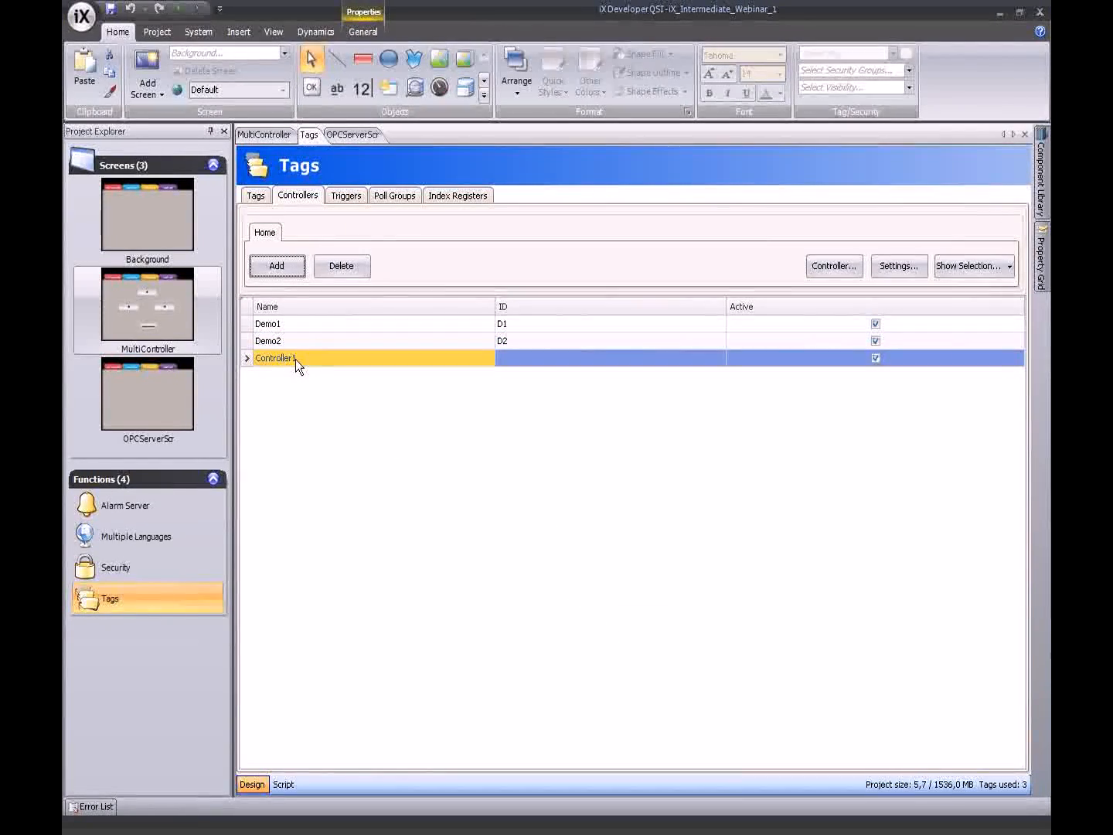
- Rename Controller1 to OPCServer with ID OPC1, then switch to the Beijer OPC Server window
click(296, 359)
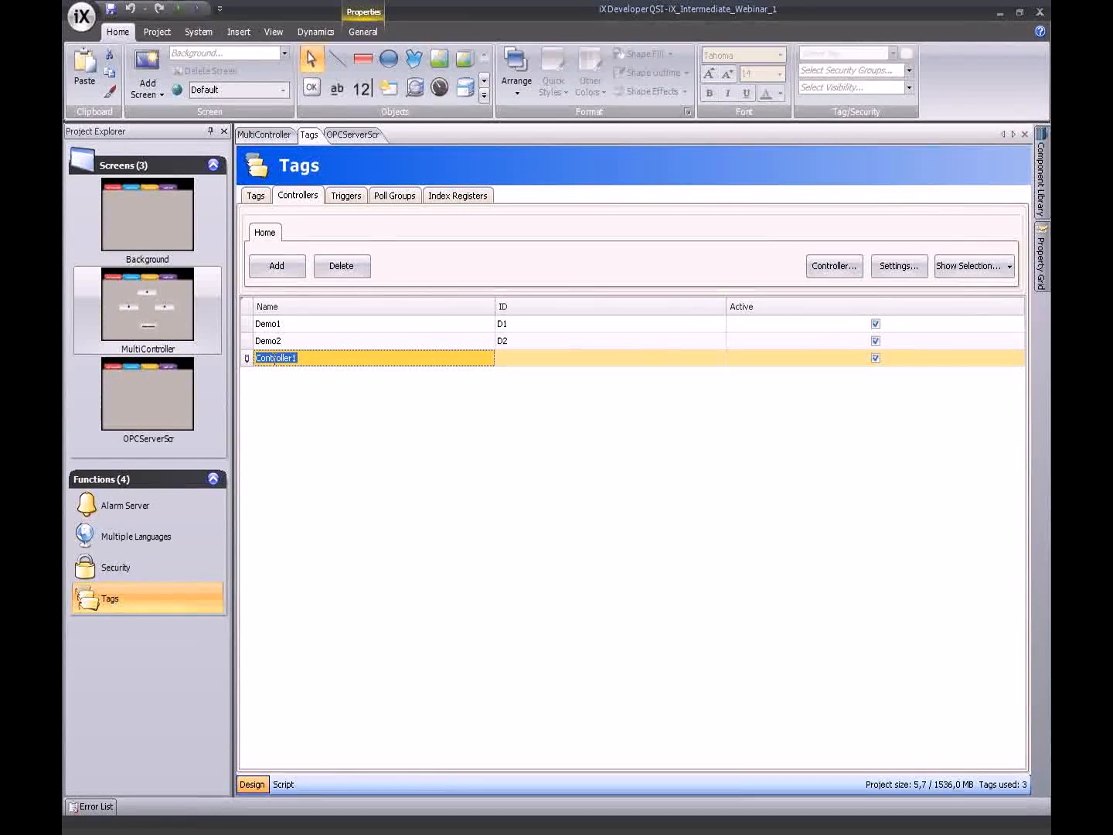
text(OPC3)
text(erver)
click(540, 357)
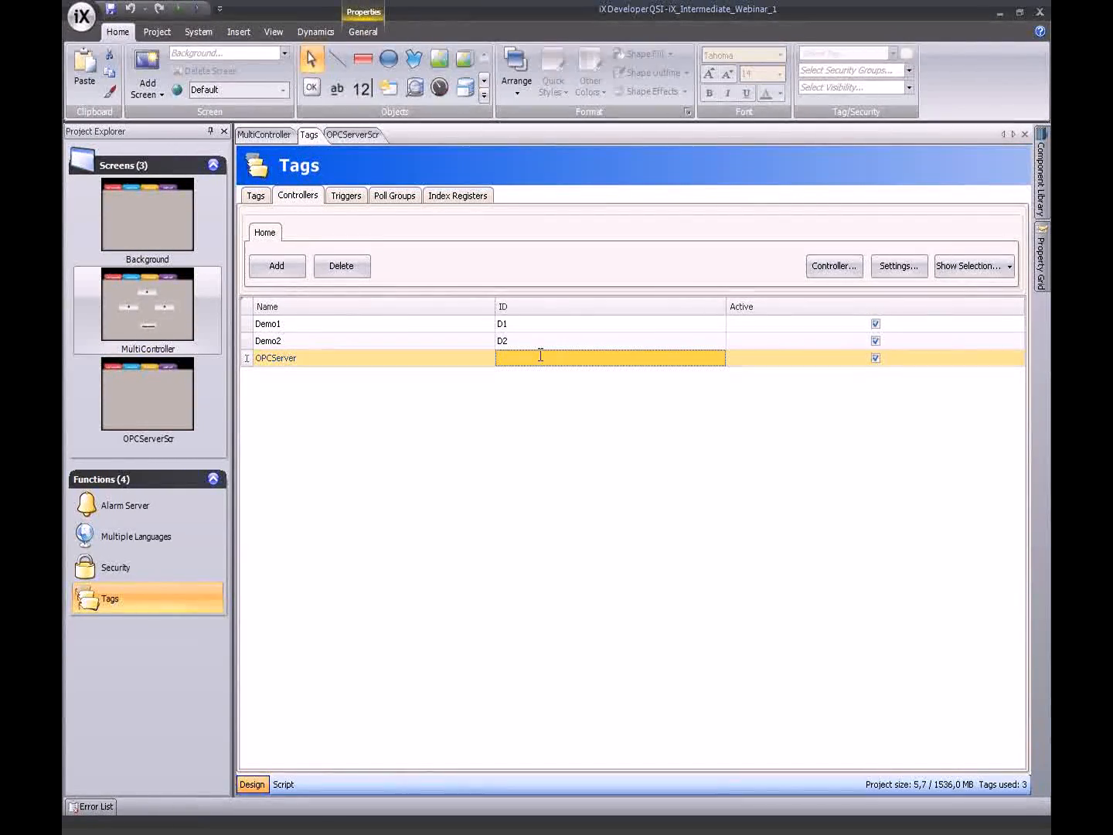
text(OPC1)
click(546, 400)
key(alt+Tab)
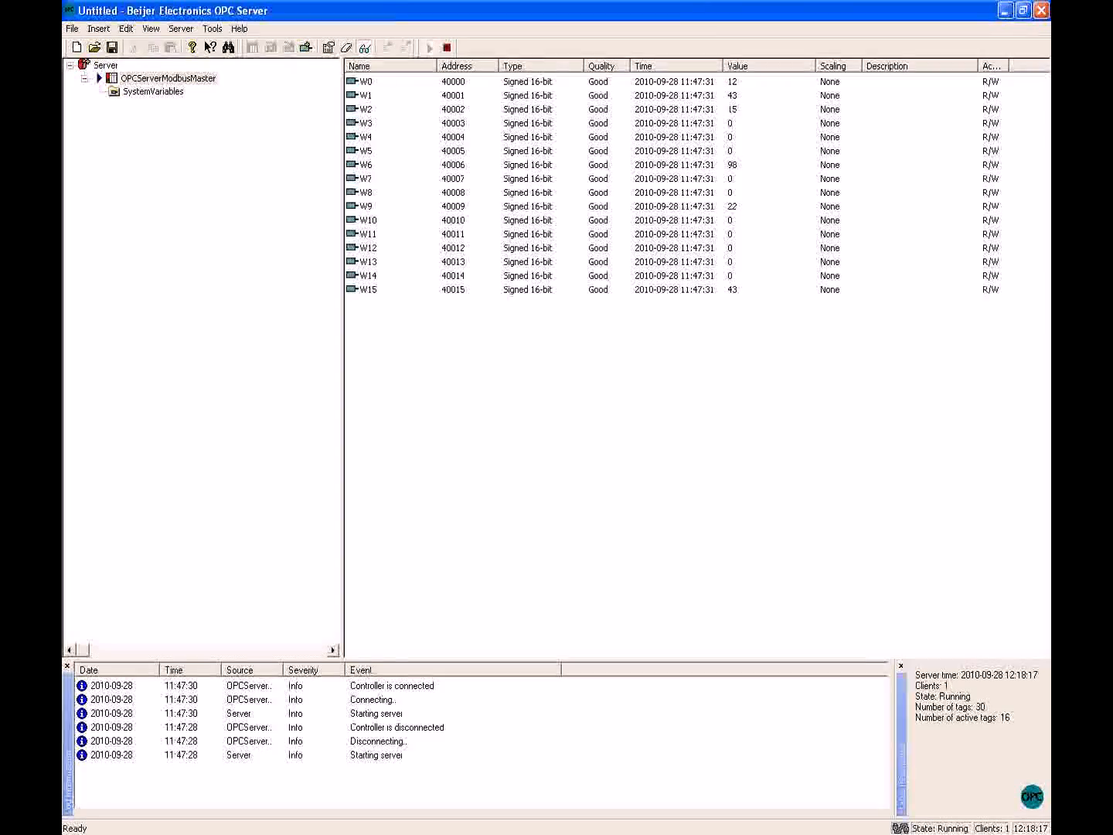
drag(472, 0, 443, 322)
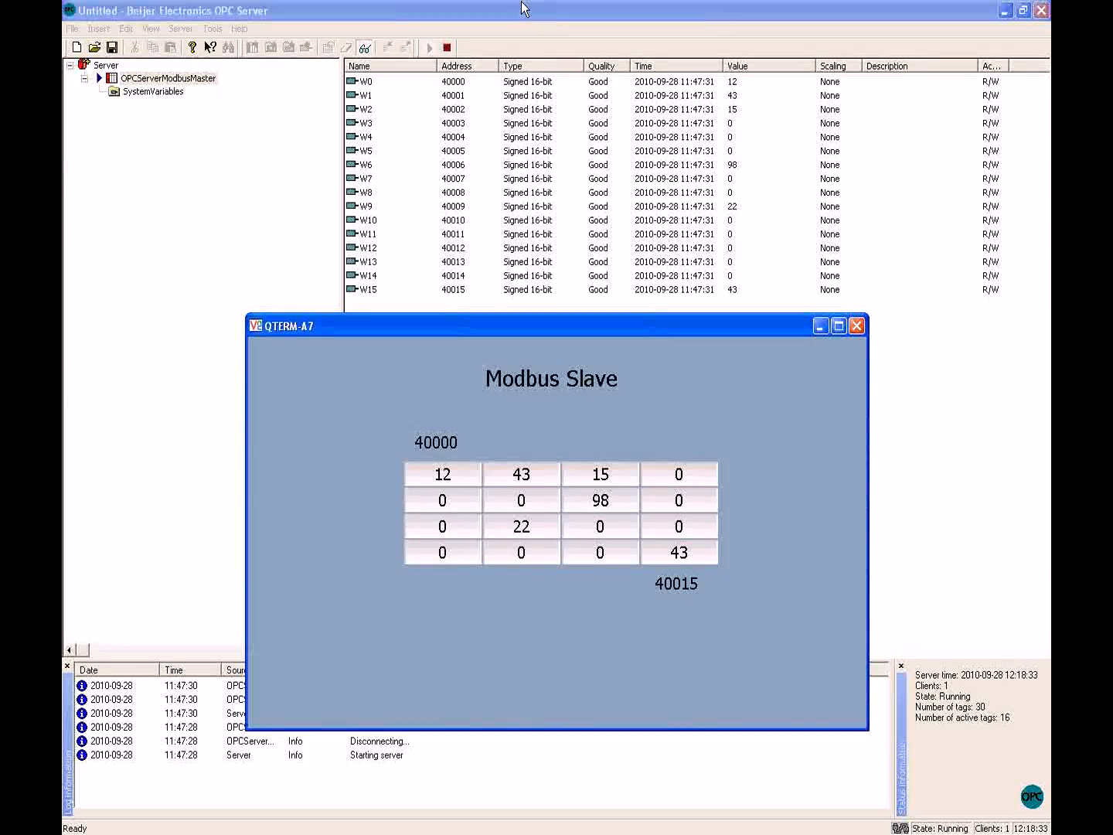
click(493, 11)
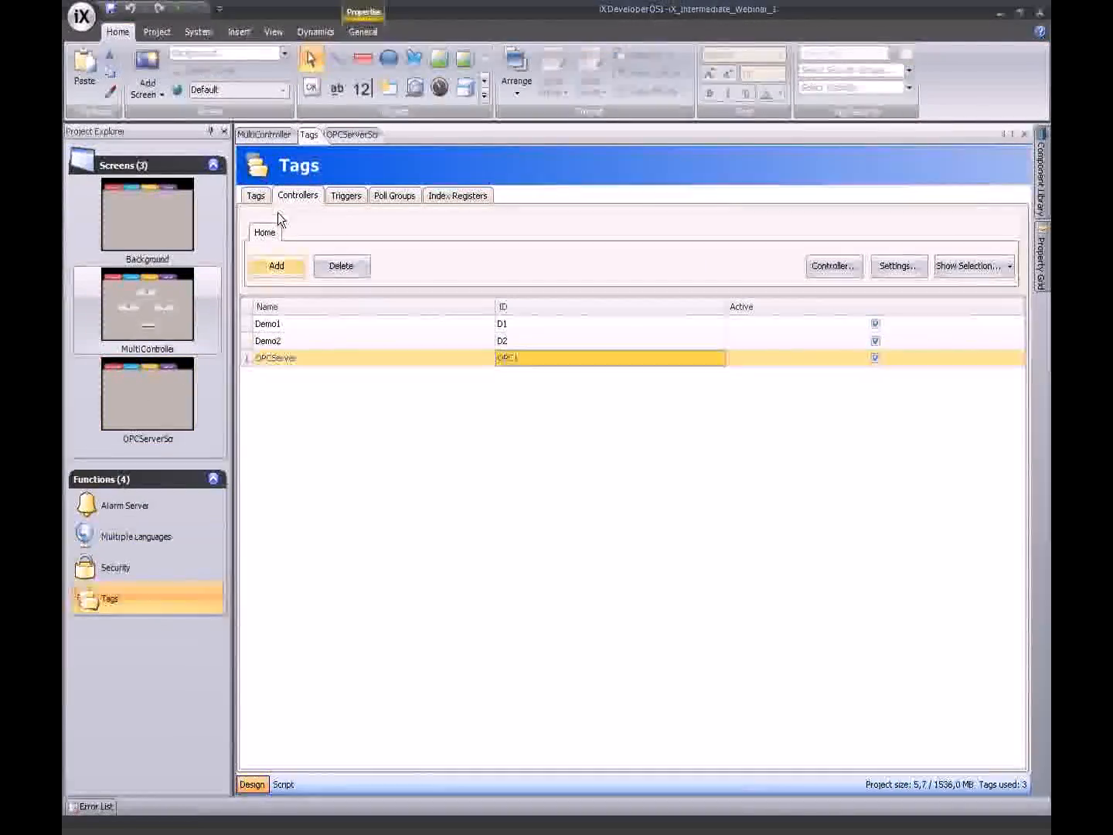
- Import all OPCServerModbusMaster tags from the OPCServer controller into the tag list
click(257, 196)
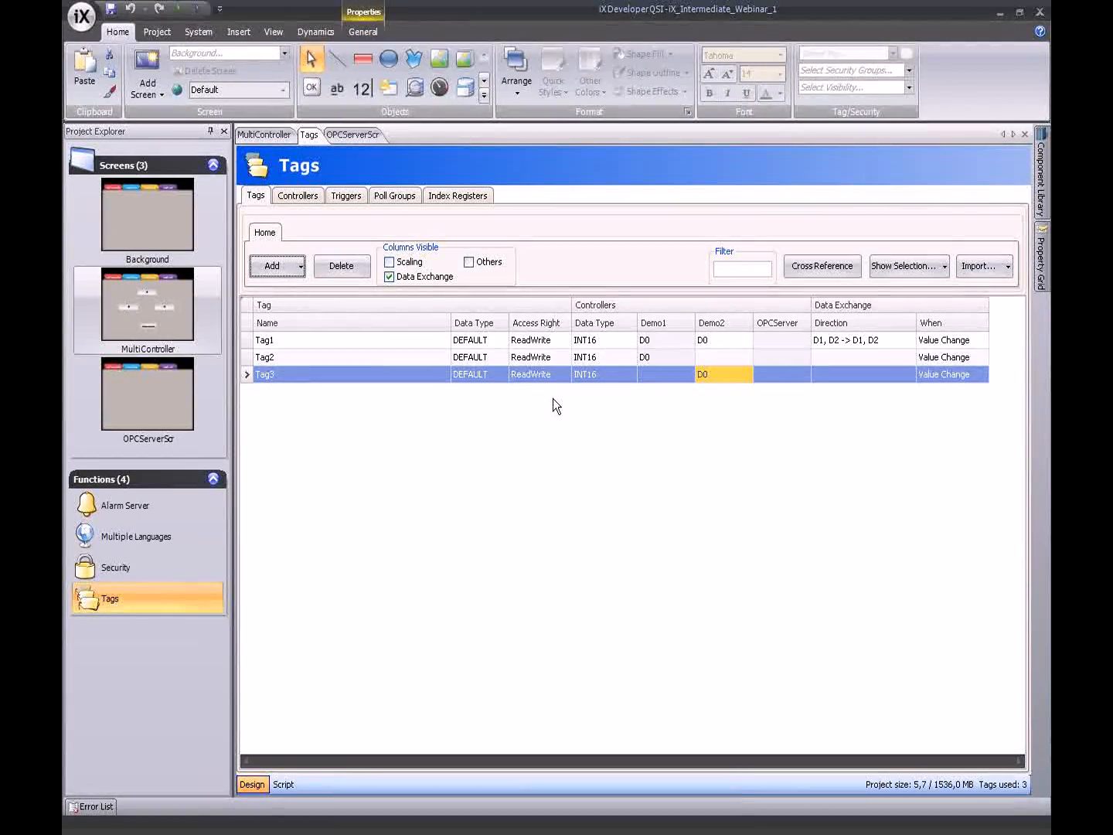
click(302, 267)
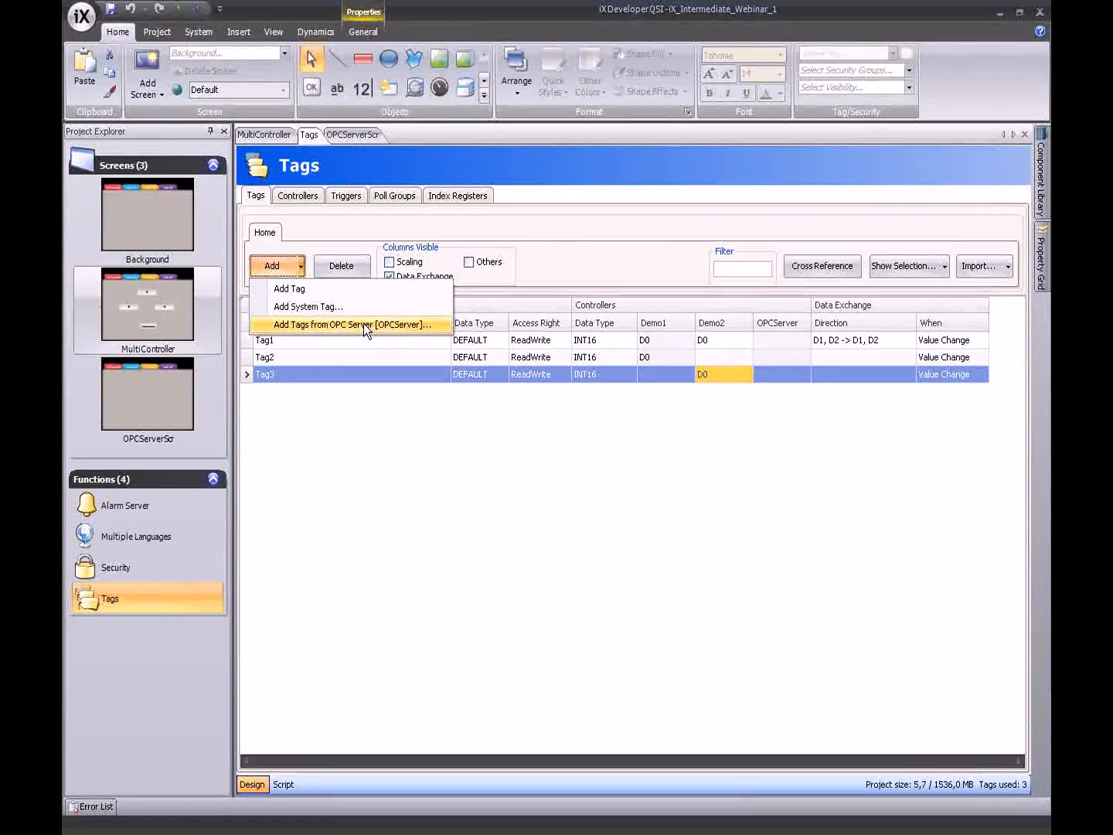
click(364, 324)
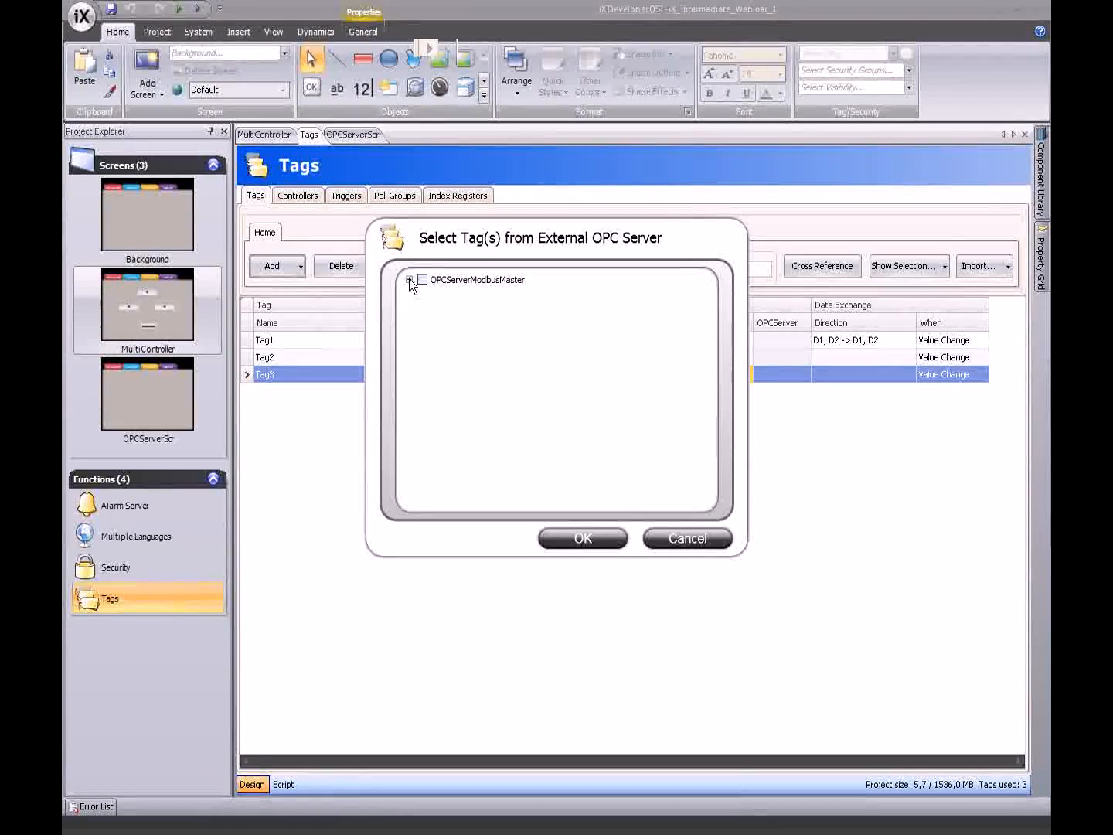
click(409, 280)
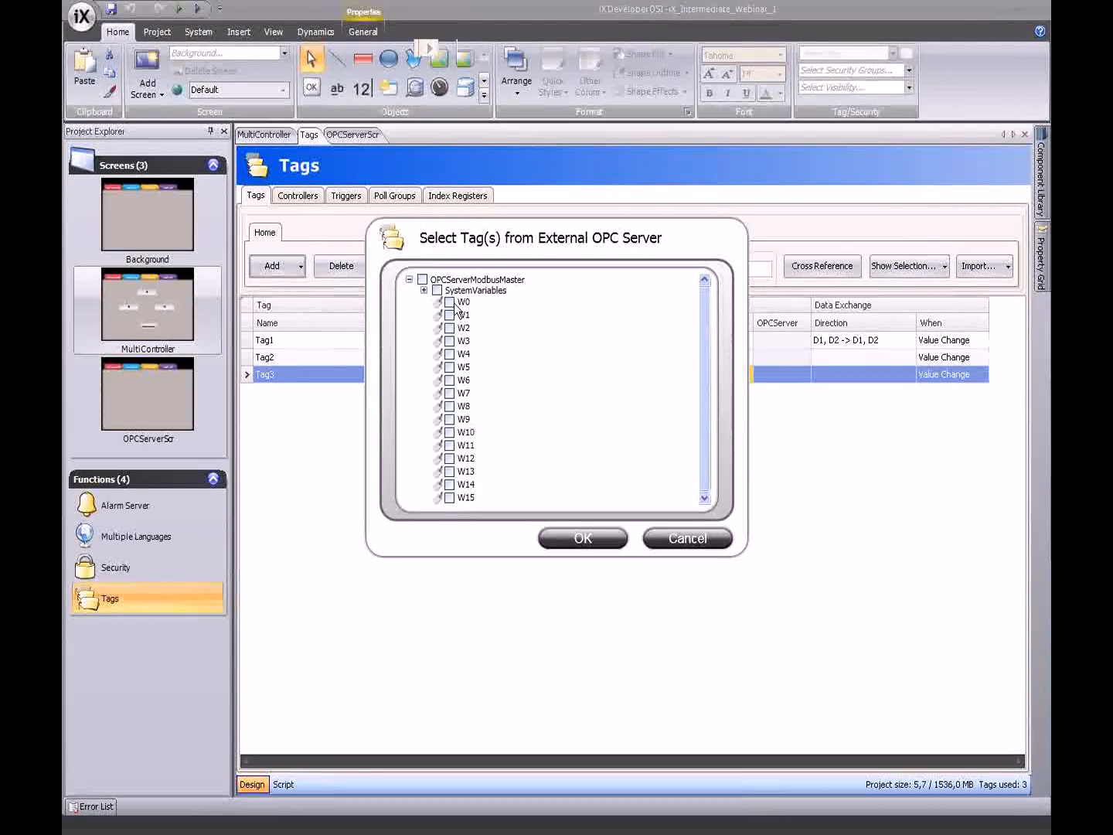
click(424, 290)
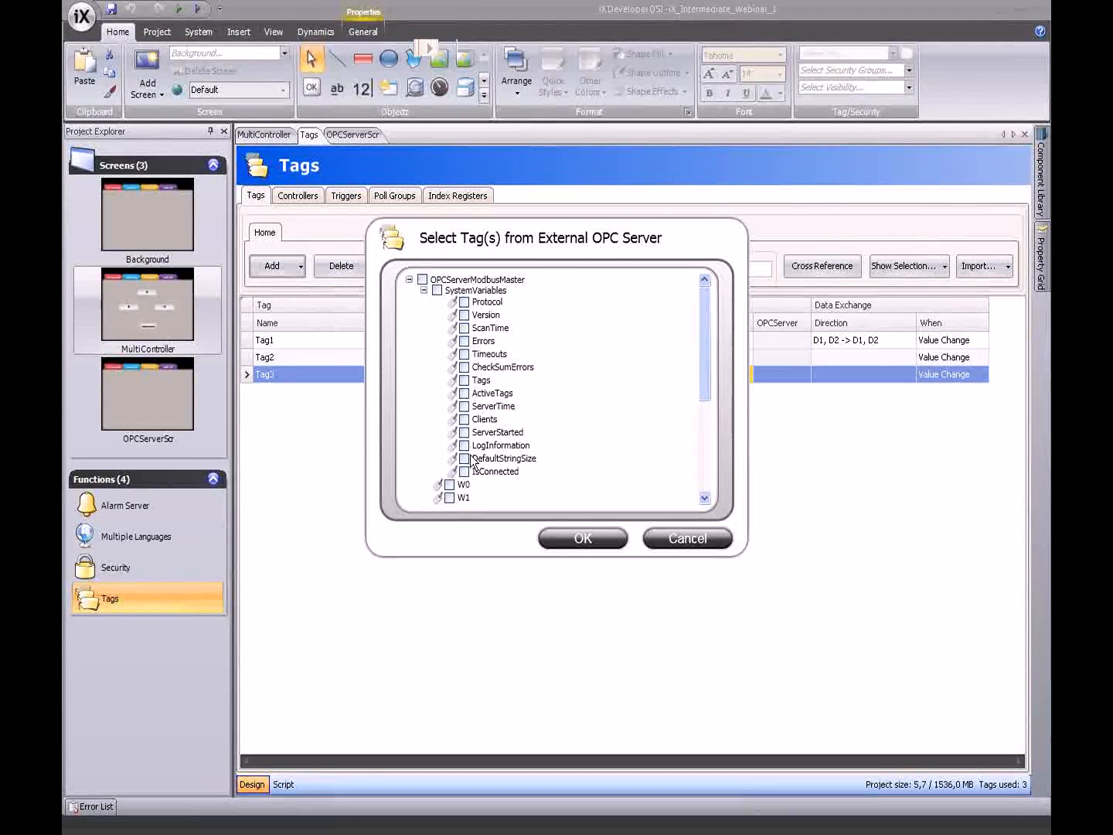
click(422, 290)
click(422, 279)
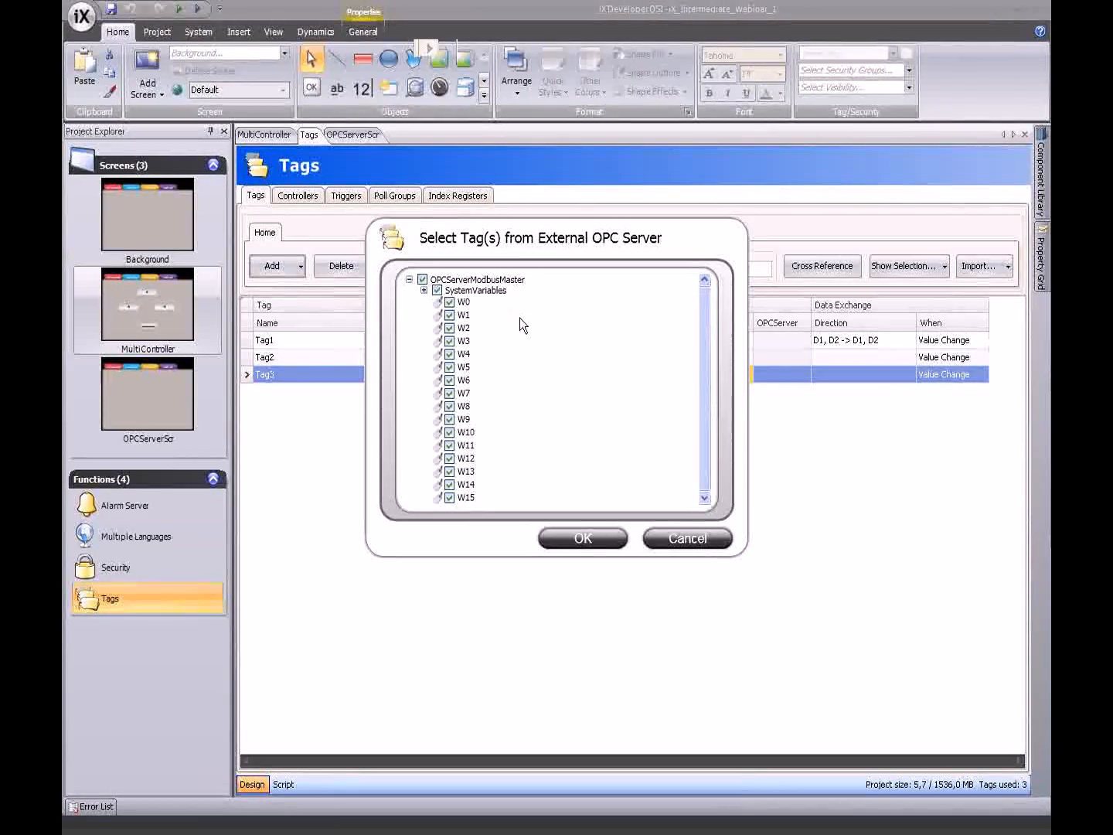
click(594, 540)
click(581, 493)
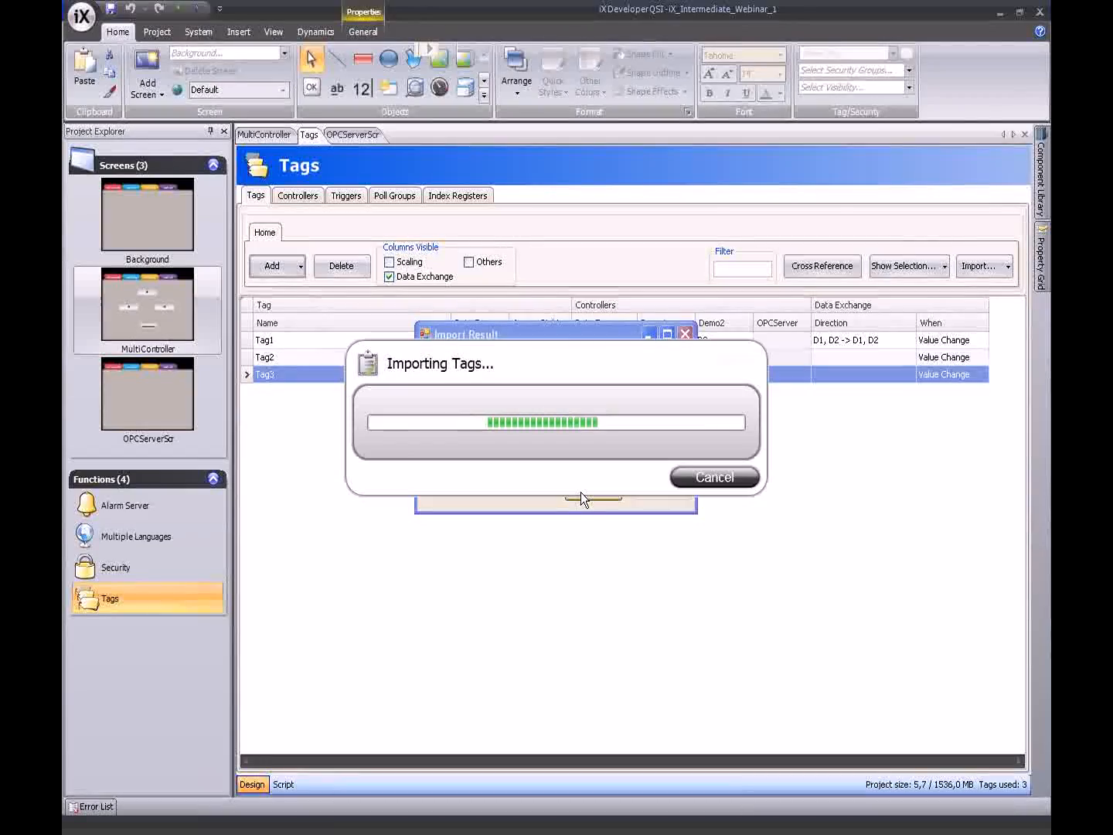
click(580, 491)
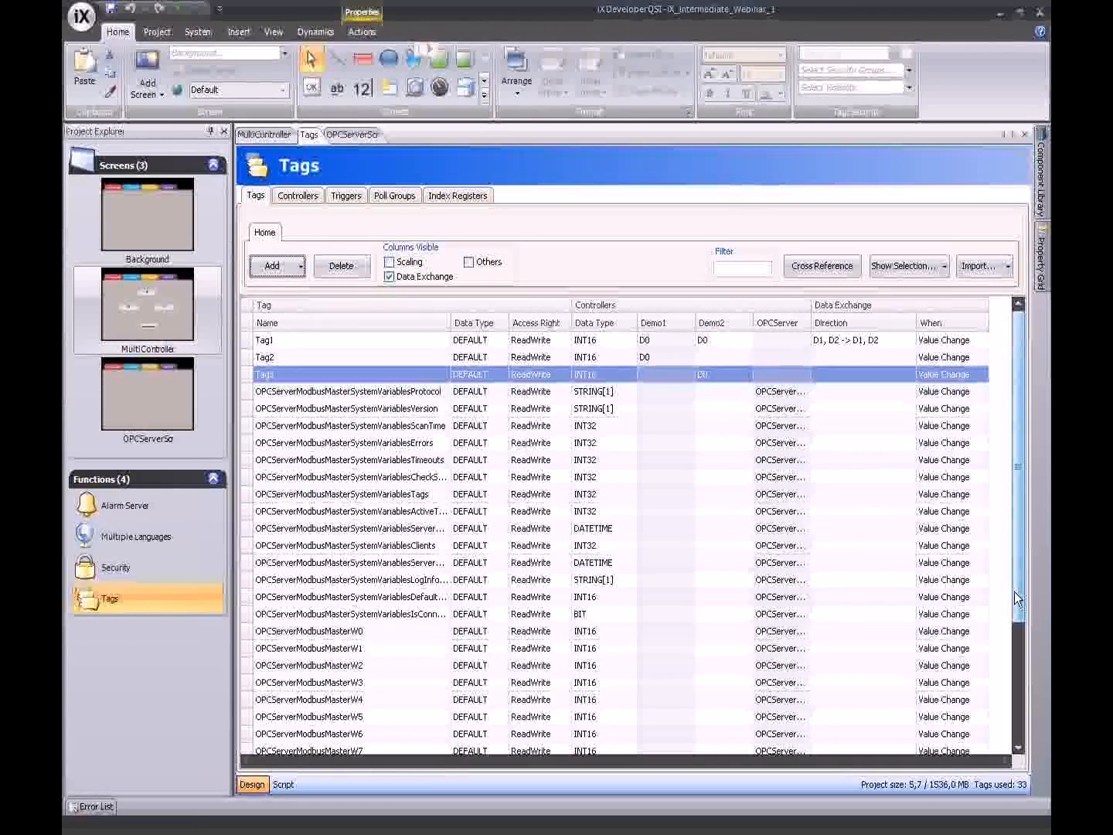
- Widen the tag grid's controller columns, check the imported tags, and open OPCServerScr
mouse_move(1015, 594)
mouse_down()
mouse_move(1016, 630)
mouse_move(1017, 595)
mouse_up()
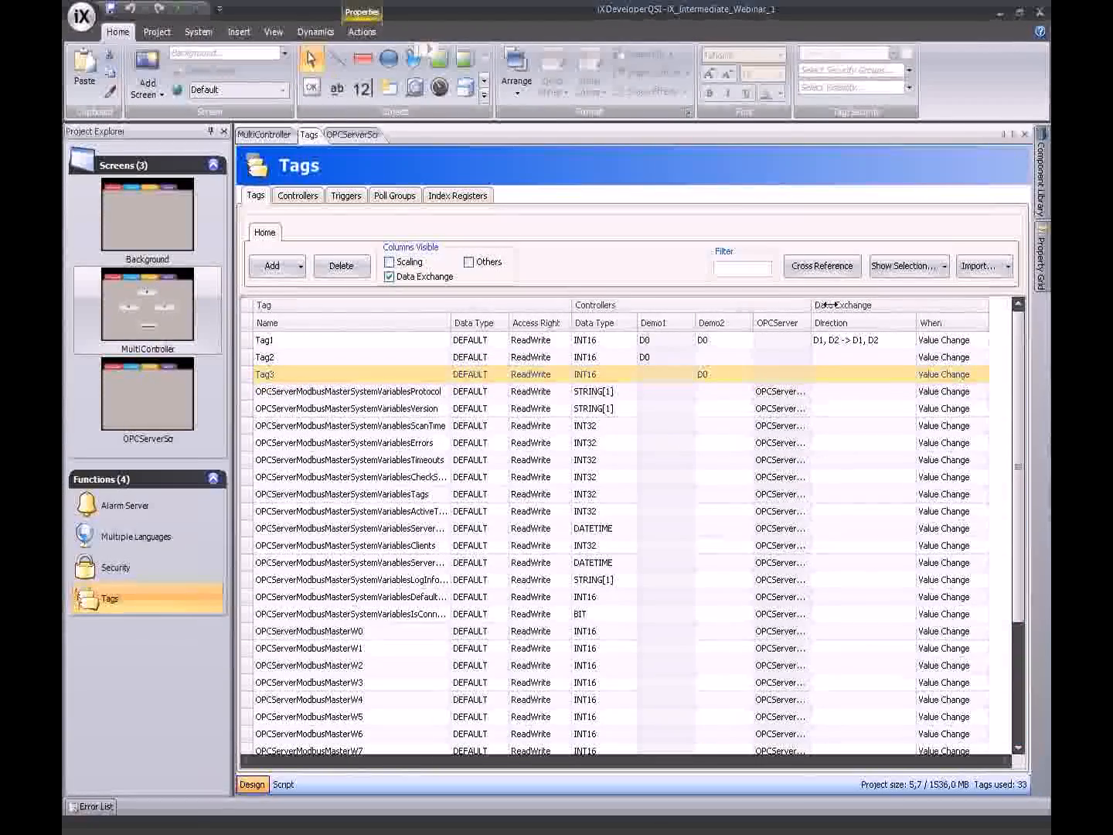
drag(825, 304, 830, 304)
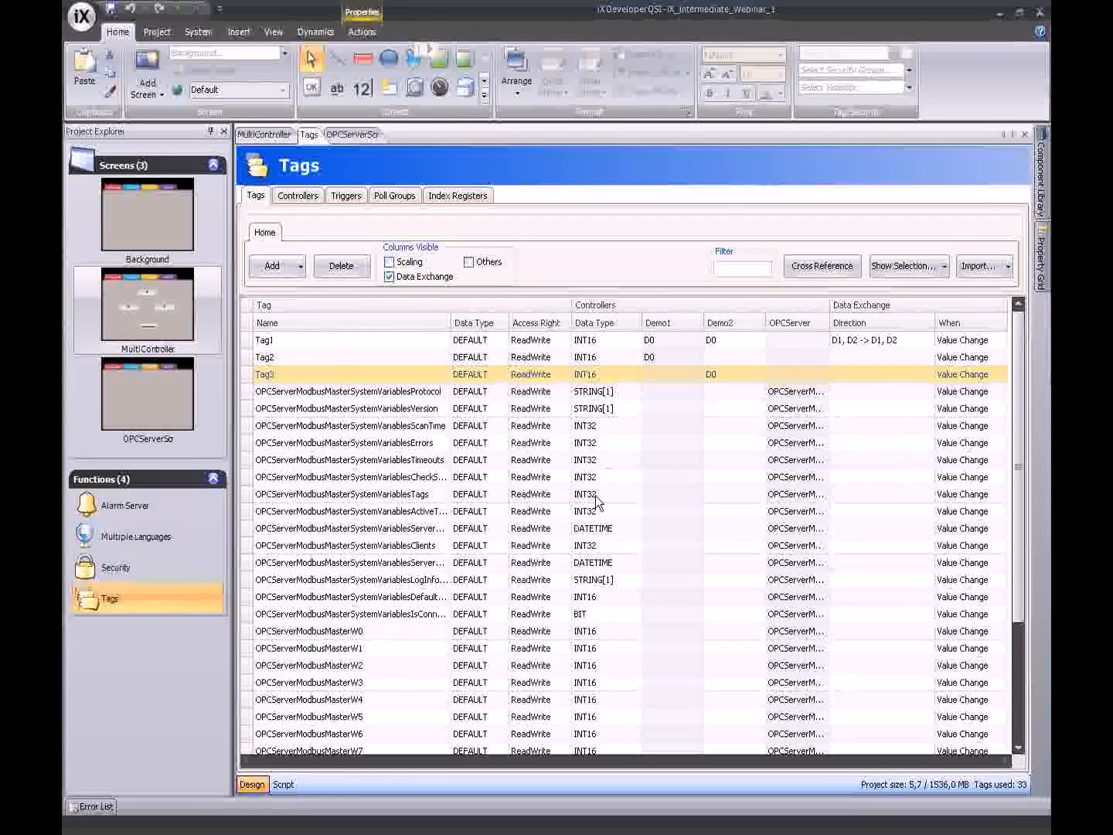
key(ctrl+Down)
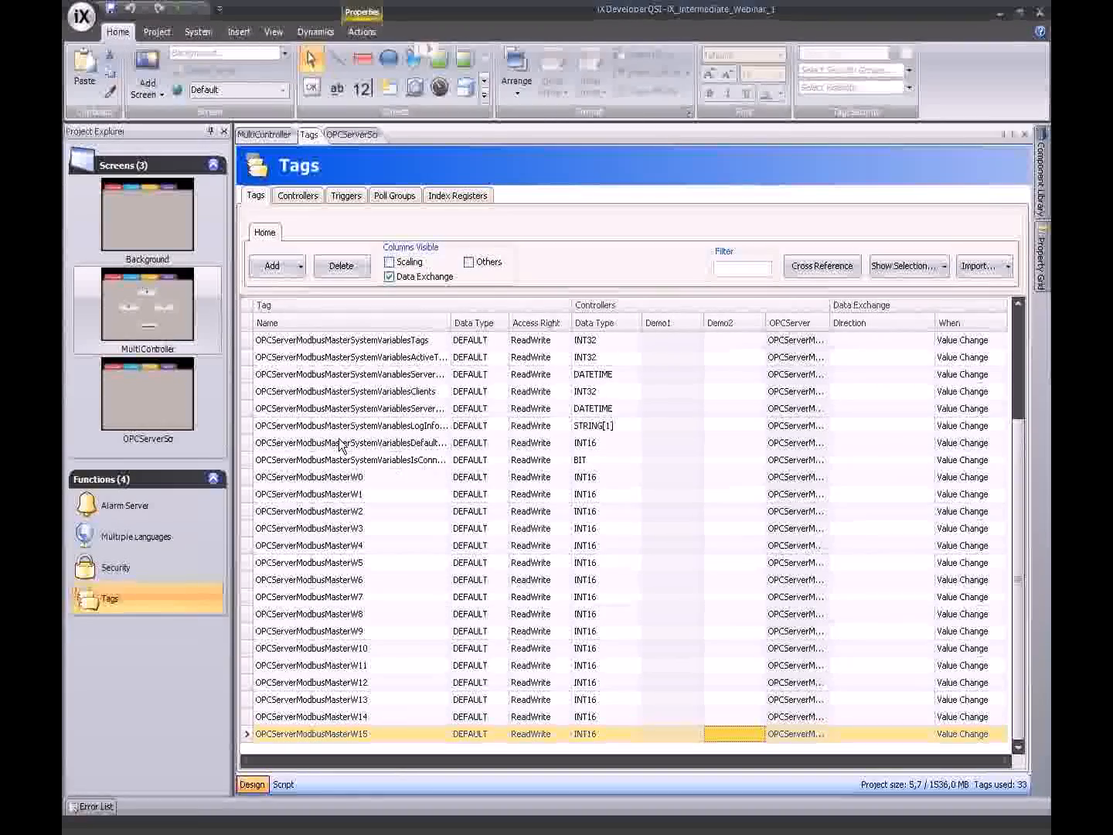
double_click(147, 394)
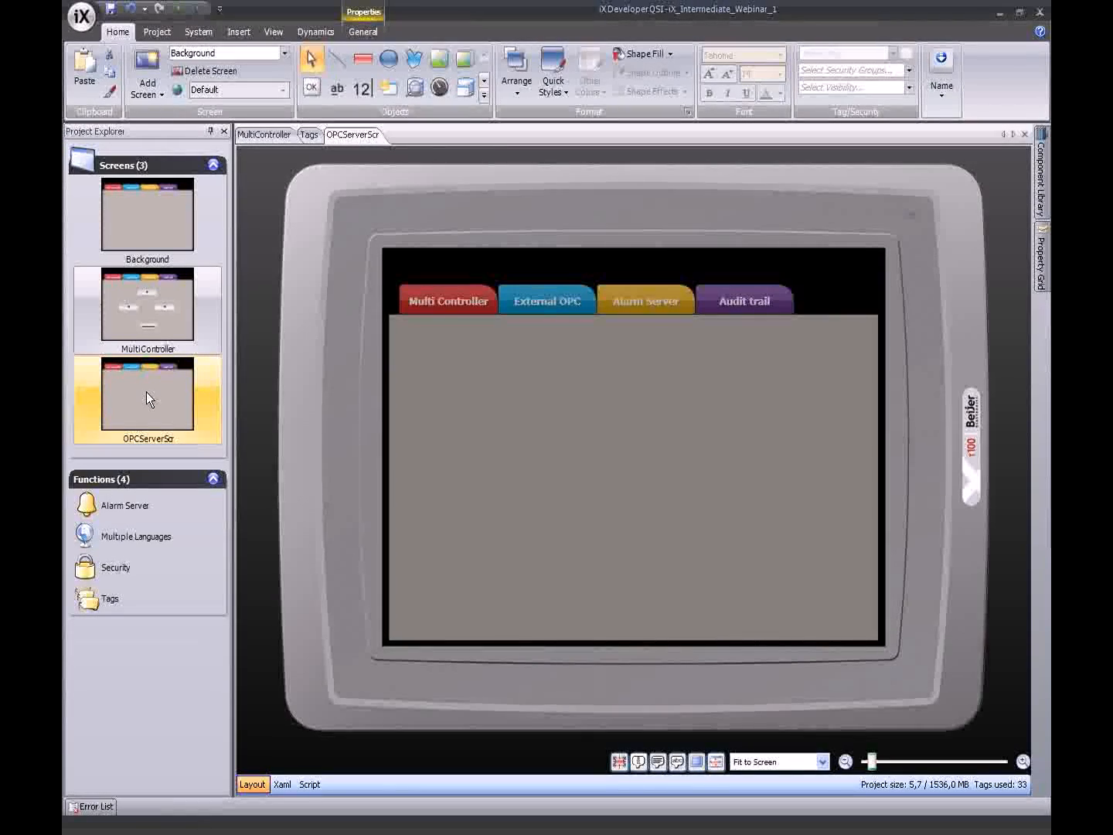
- Draw a numeric field on OPCServerScr bound to OPCServerModbusMasterW0
click(360, 90)
drag(480, 362, 561, 397)
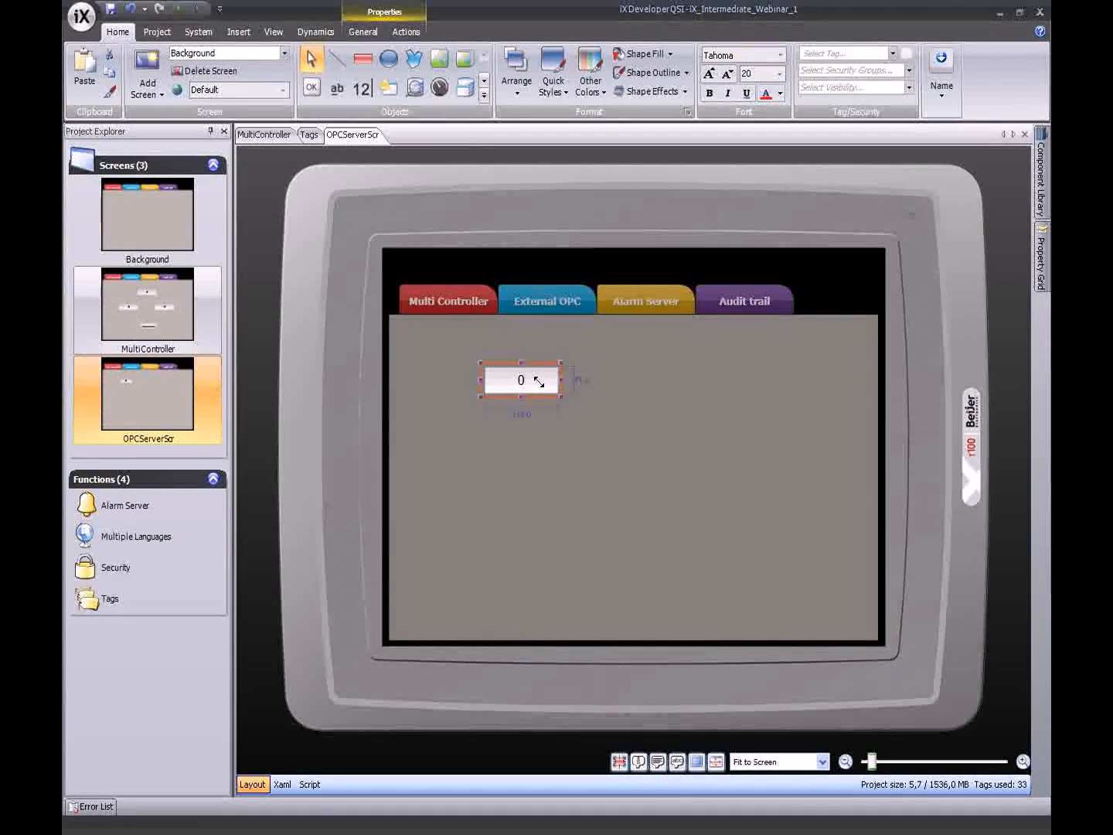
click(894, 59)
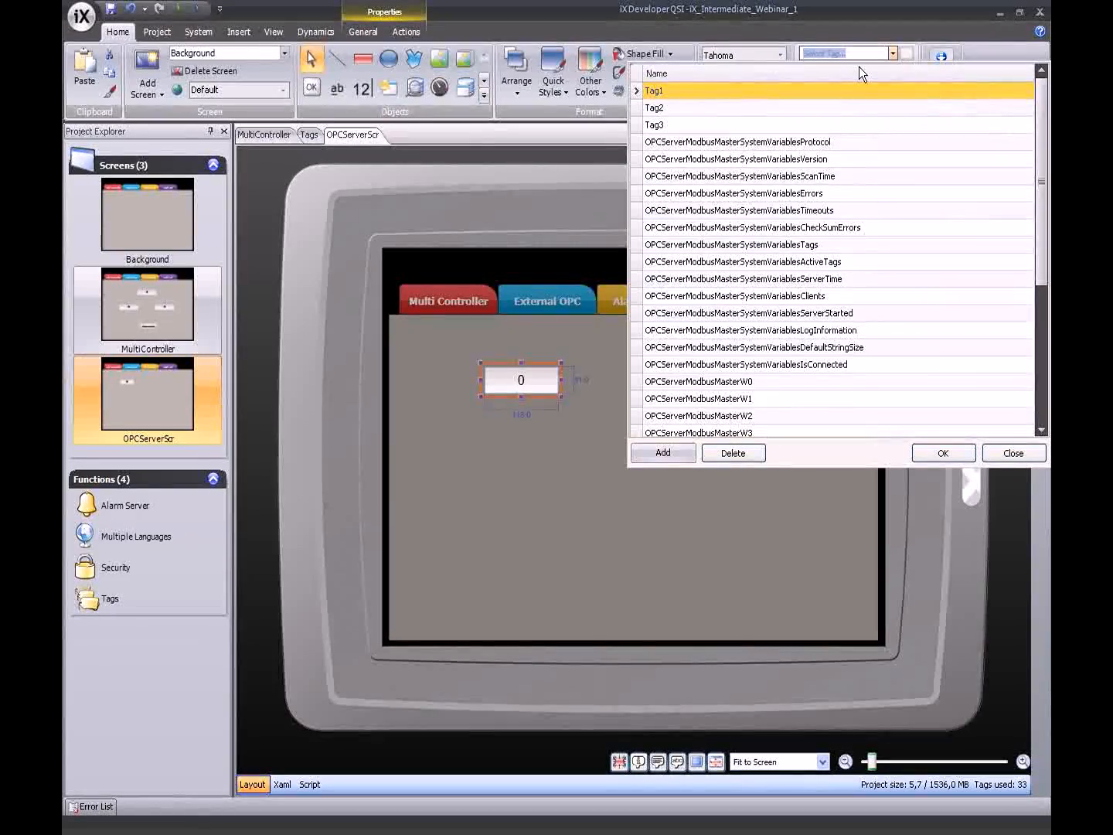
click(644, 382)
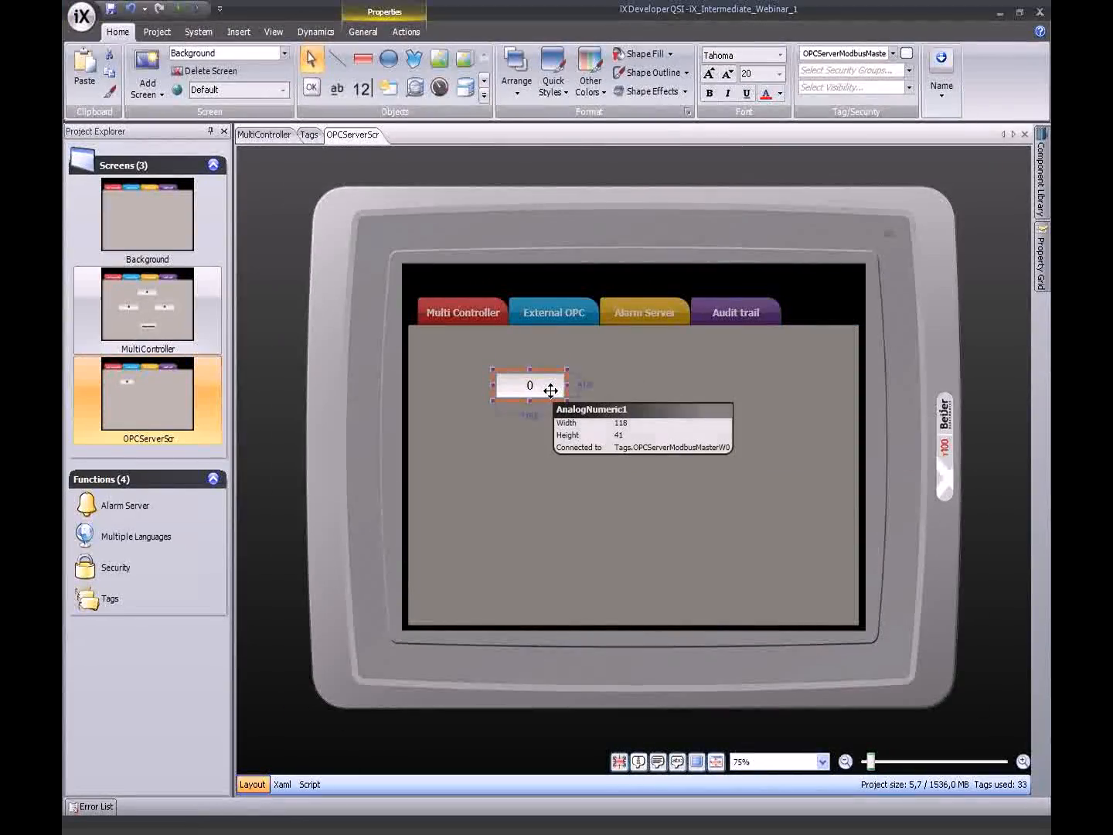
mouse_move(552, 390)
mouse_down()
mouse_move(594, 386)
mouse_move(546, 386)
mouse_up()
- Copy the numeric field to the right and bind the copy to OPCServerModbusMasterW1
key(ctrl+v)
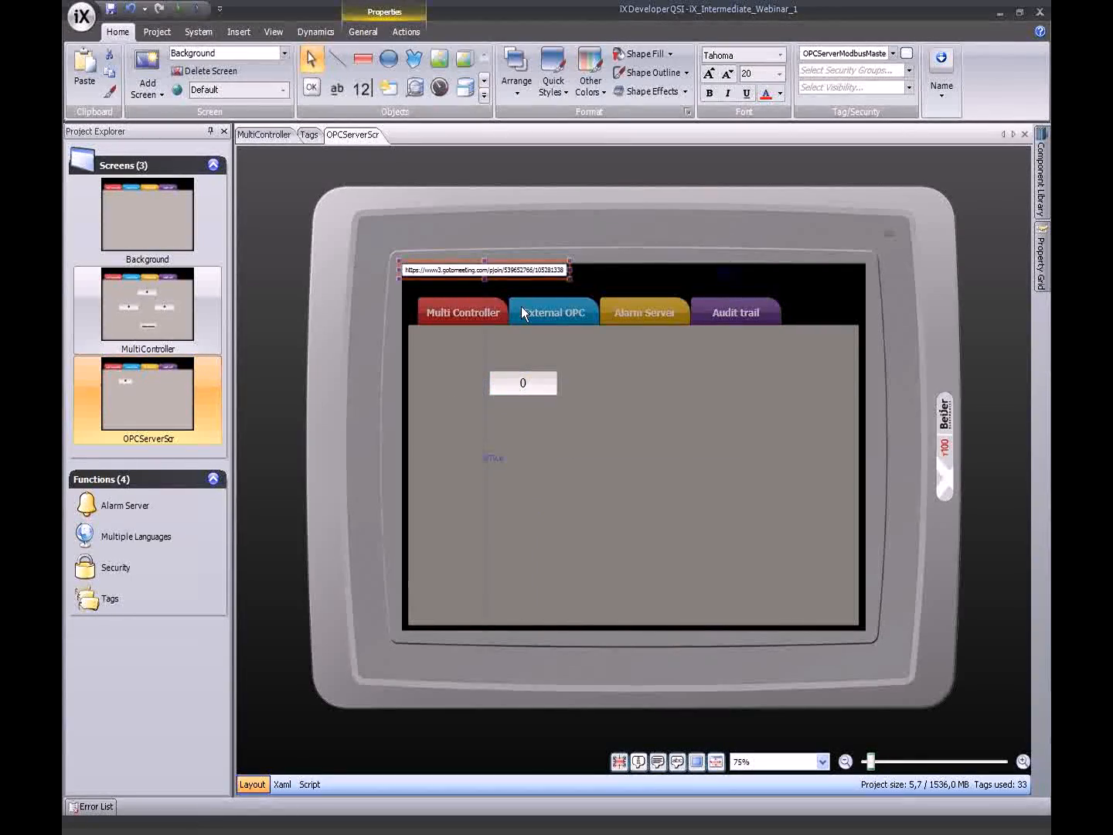
key(Delete)
click(540, 377)
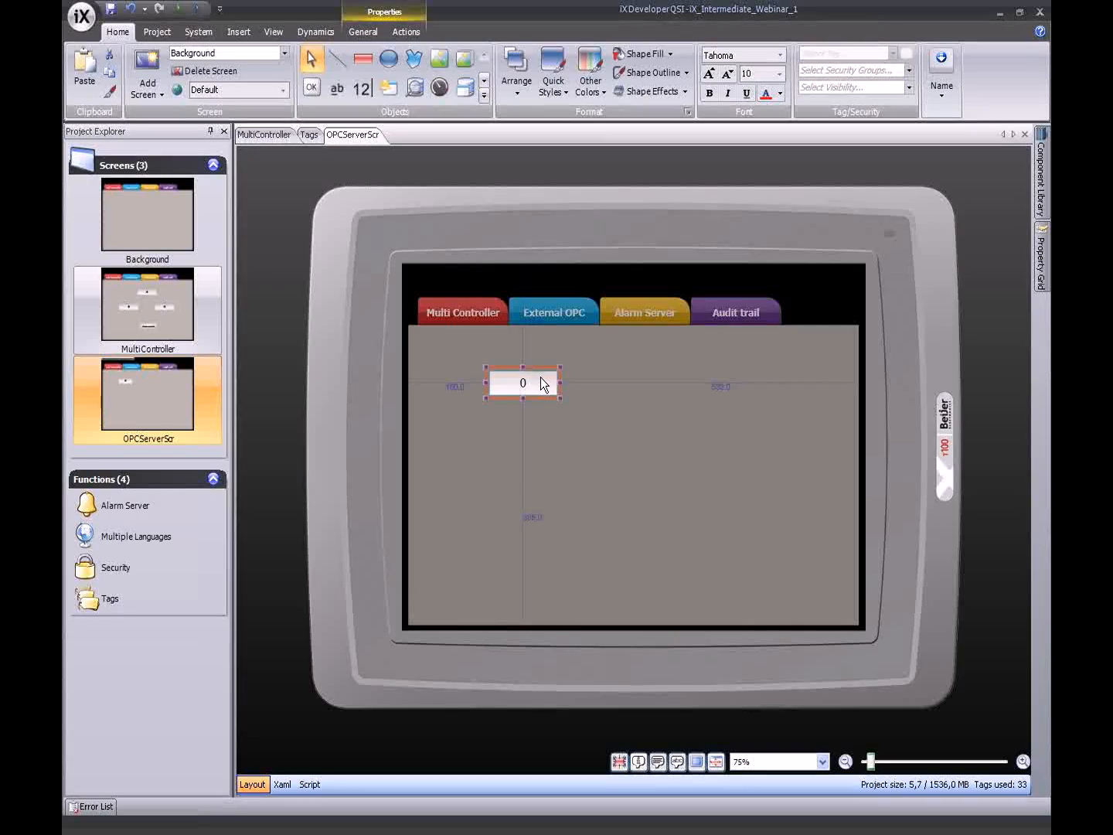
drag(543, 382, 685, 382)
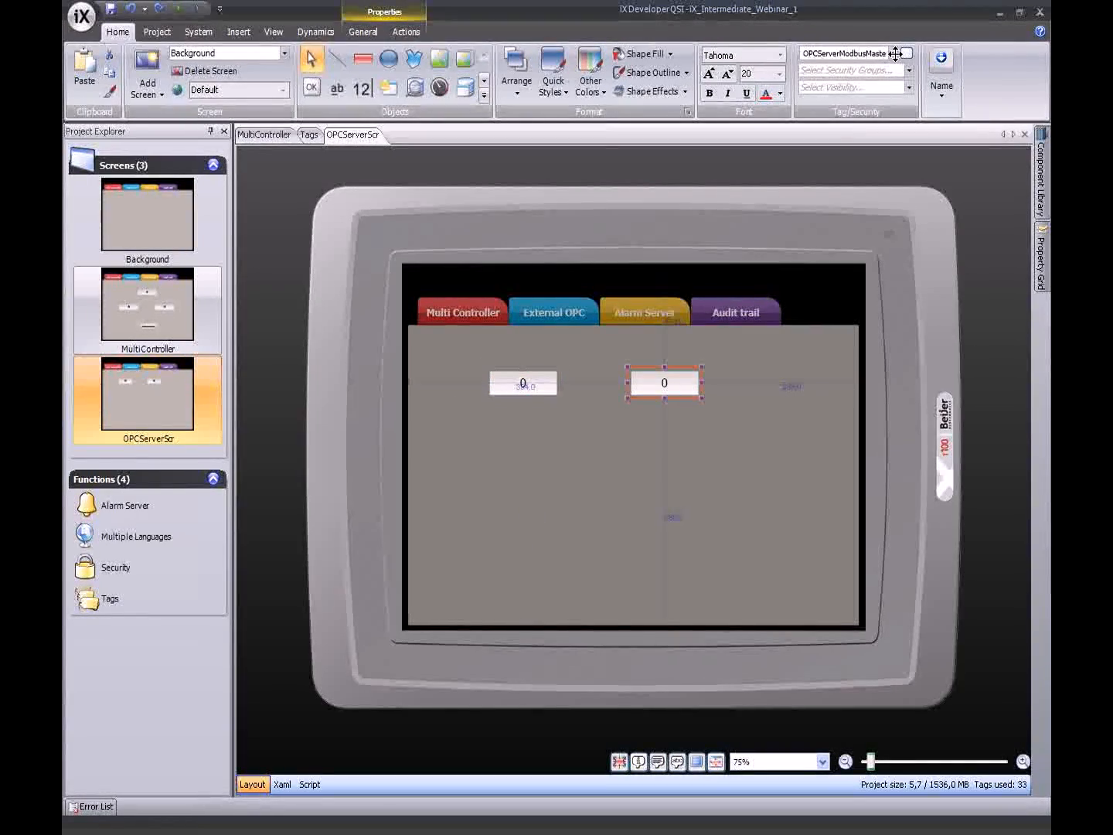
click(893, 55)
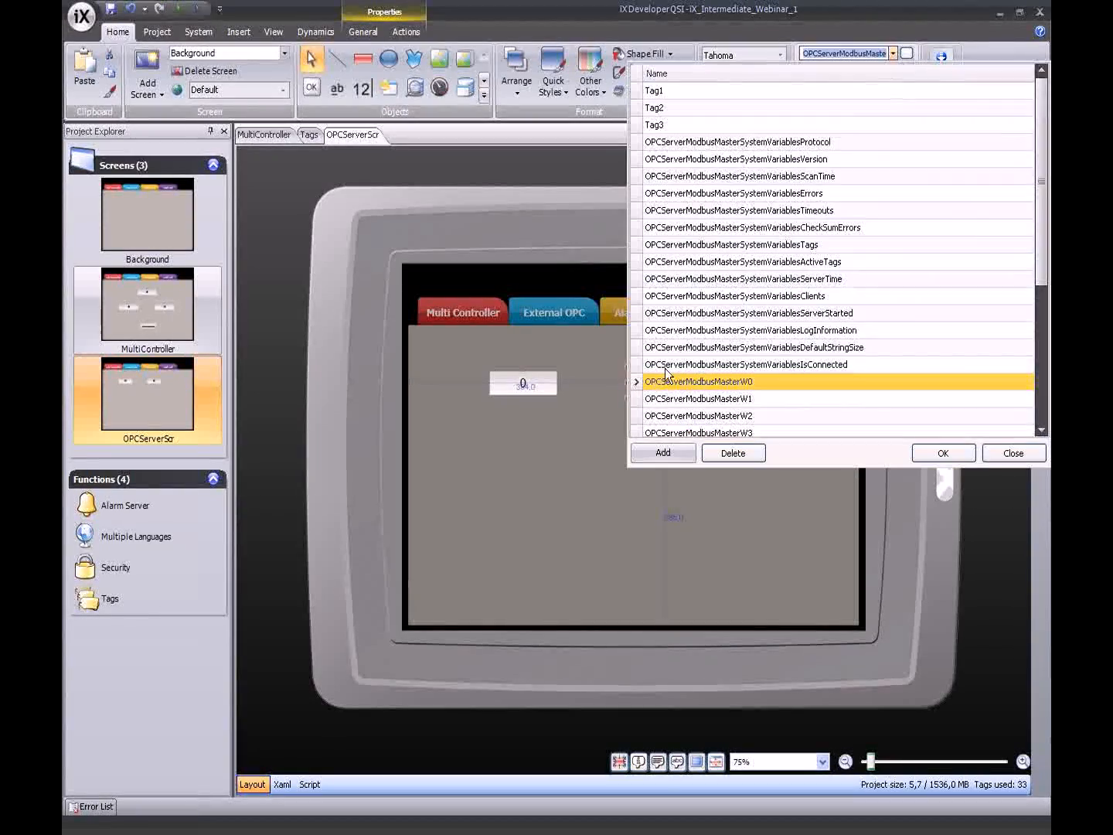
double_click(639, 399)
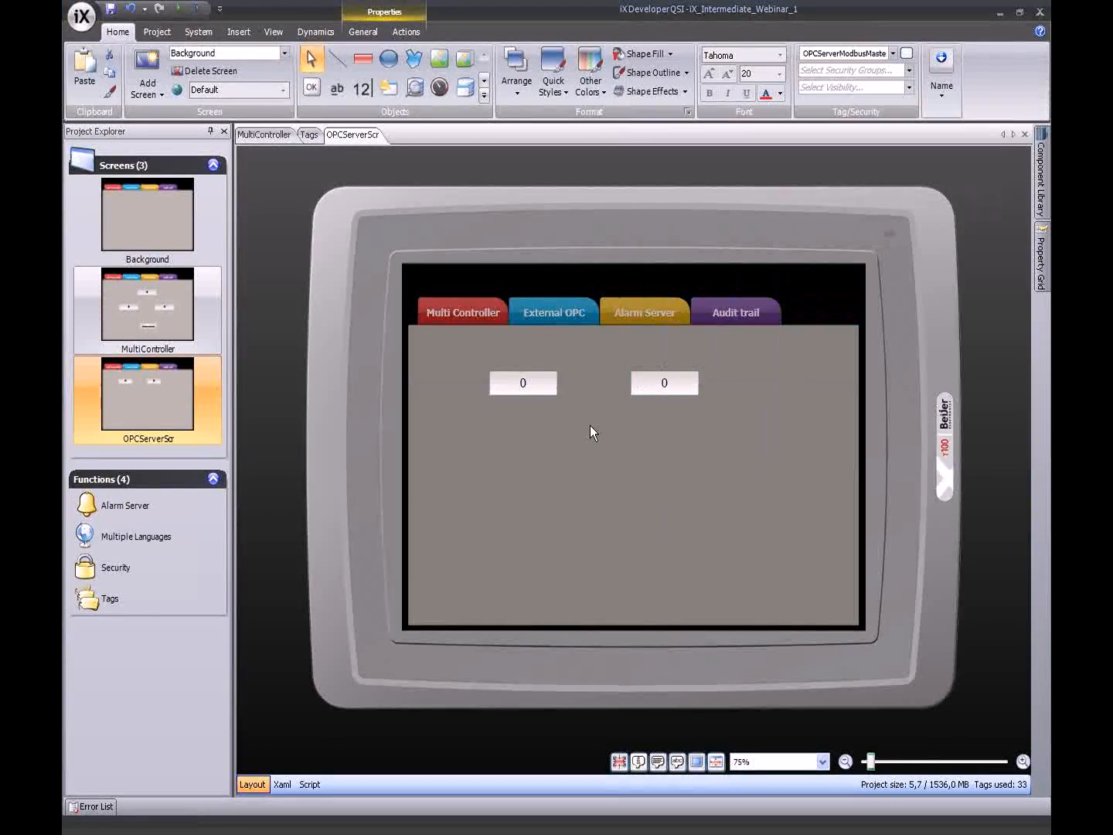
click(590, 433)
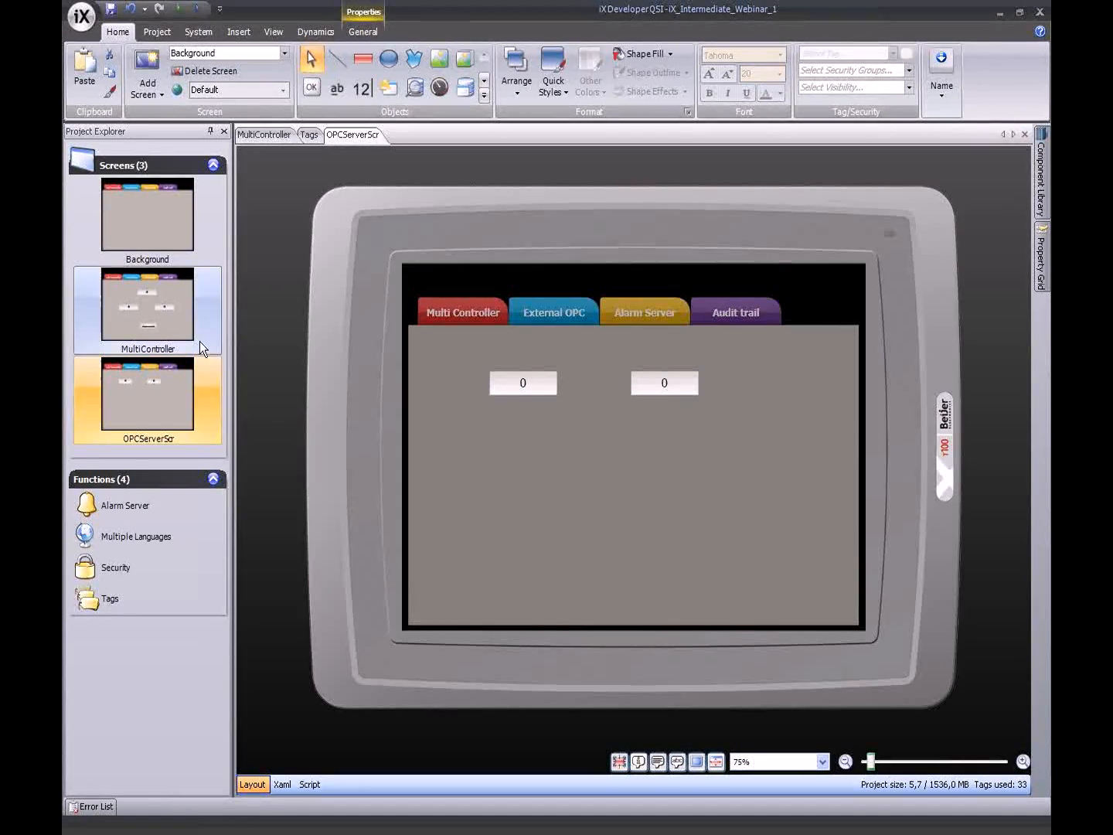
- Set the Background screen's External OPC button Click action to Show Screen OPCServerScr
double_click(130, 226)
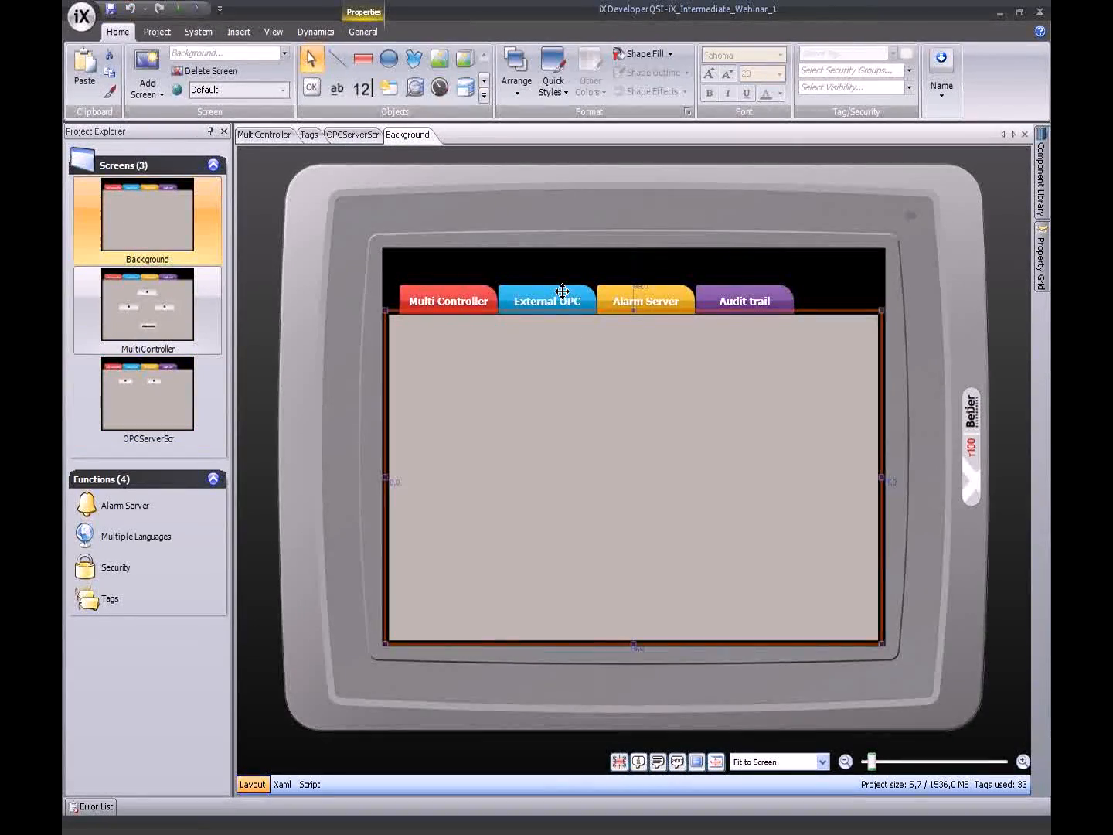
click(562, 298)
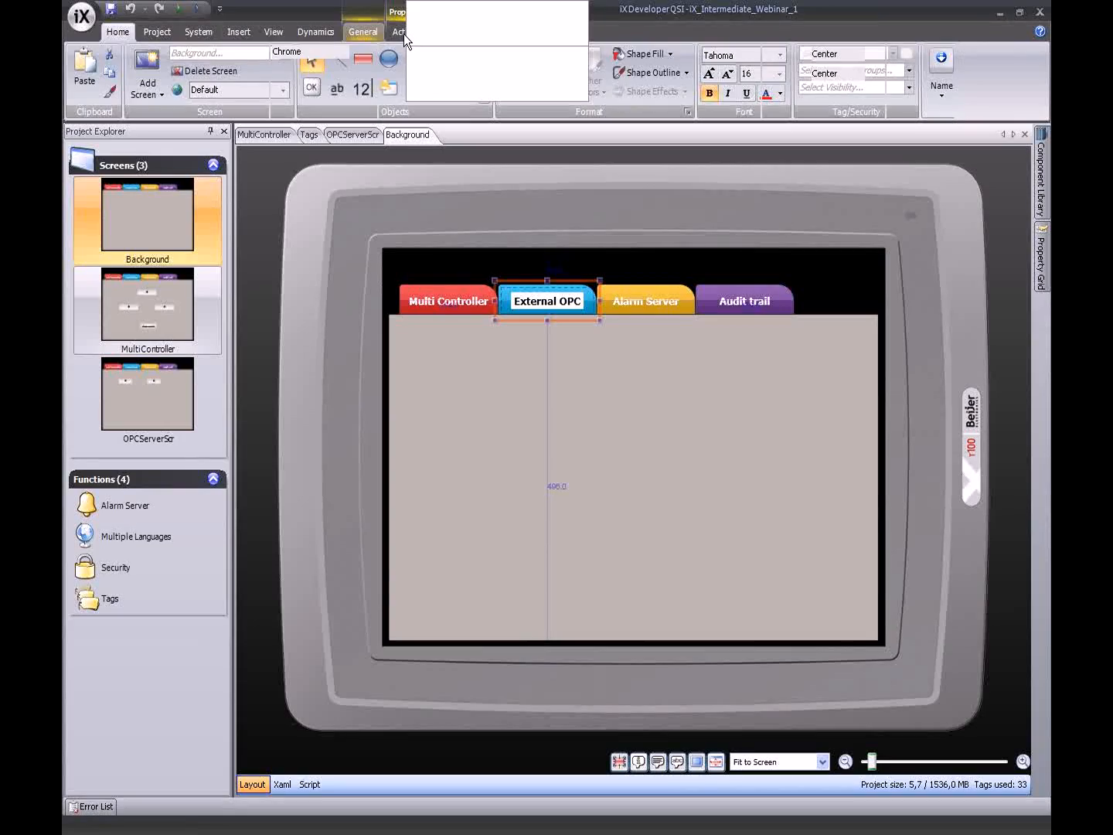
click(415, 33)
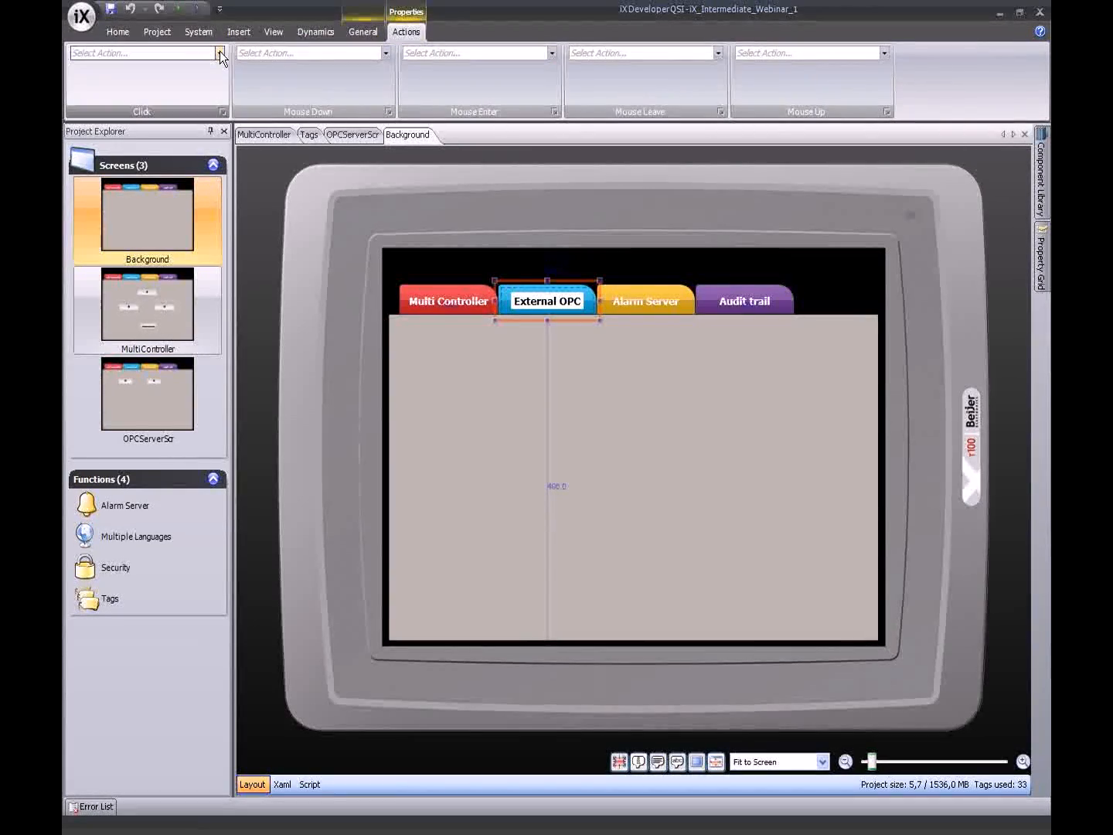
click(220, 53)
click(136, 87)
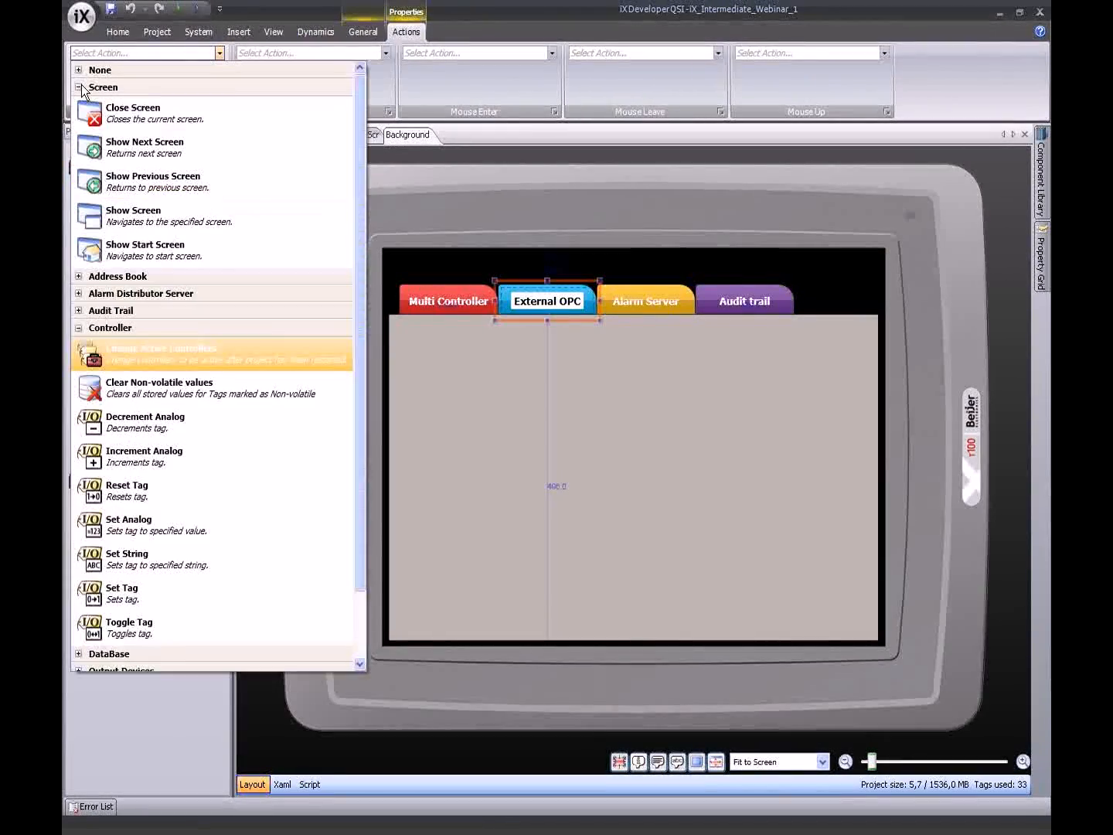
click(155, 216)
click(139, 71)
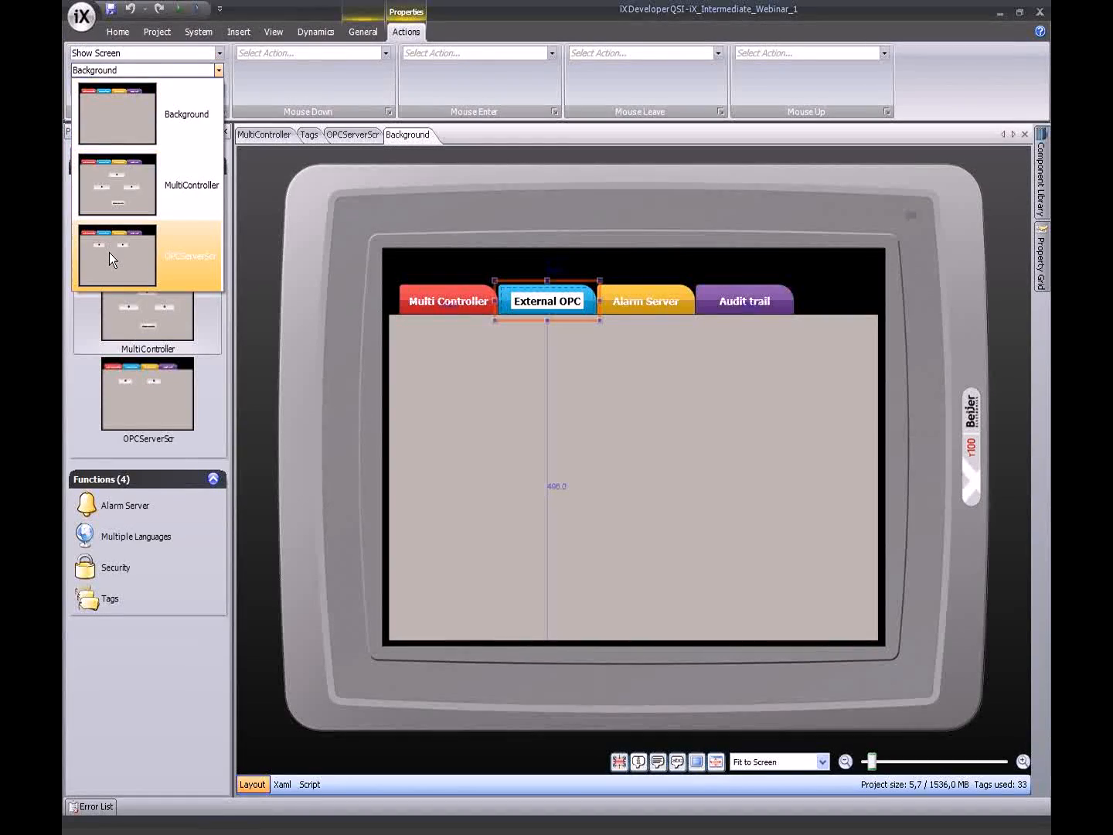
click(109, 251)
double_click(170, 400)
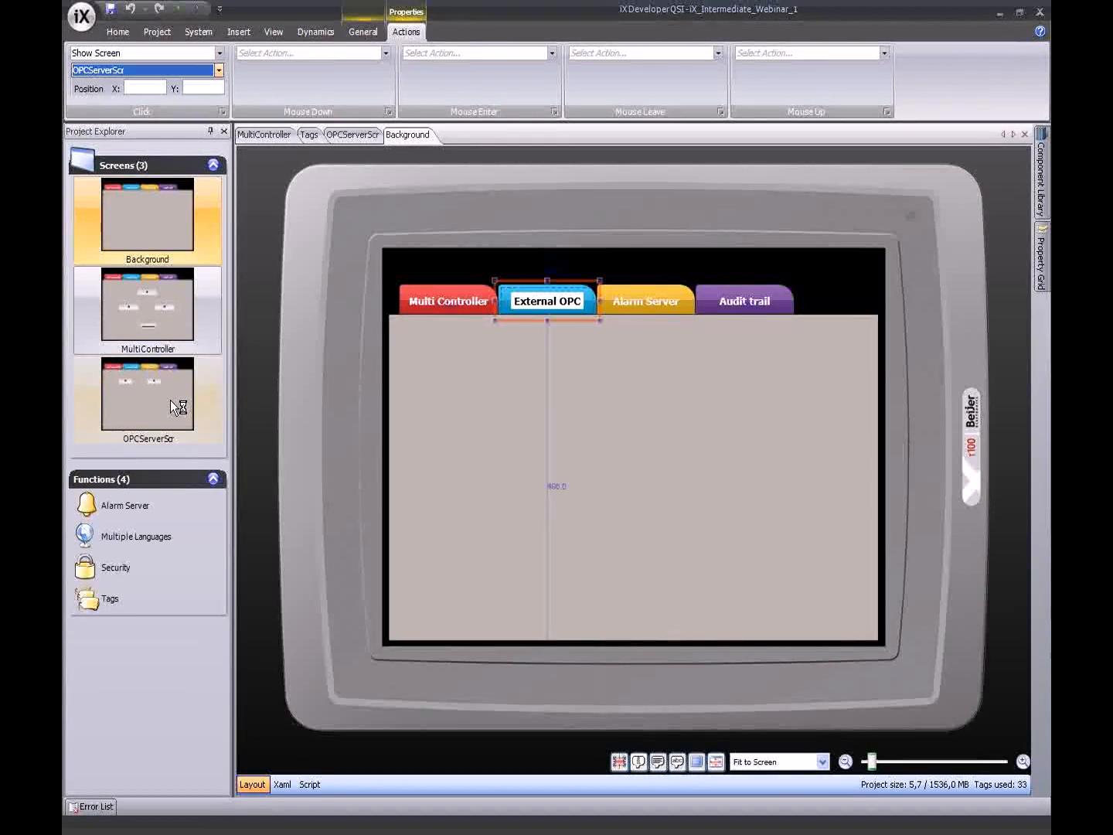
- Run the project and arrange the runtime and Modbus Slave windows side by side
click(180, 10)
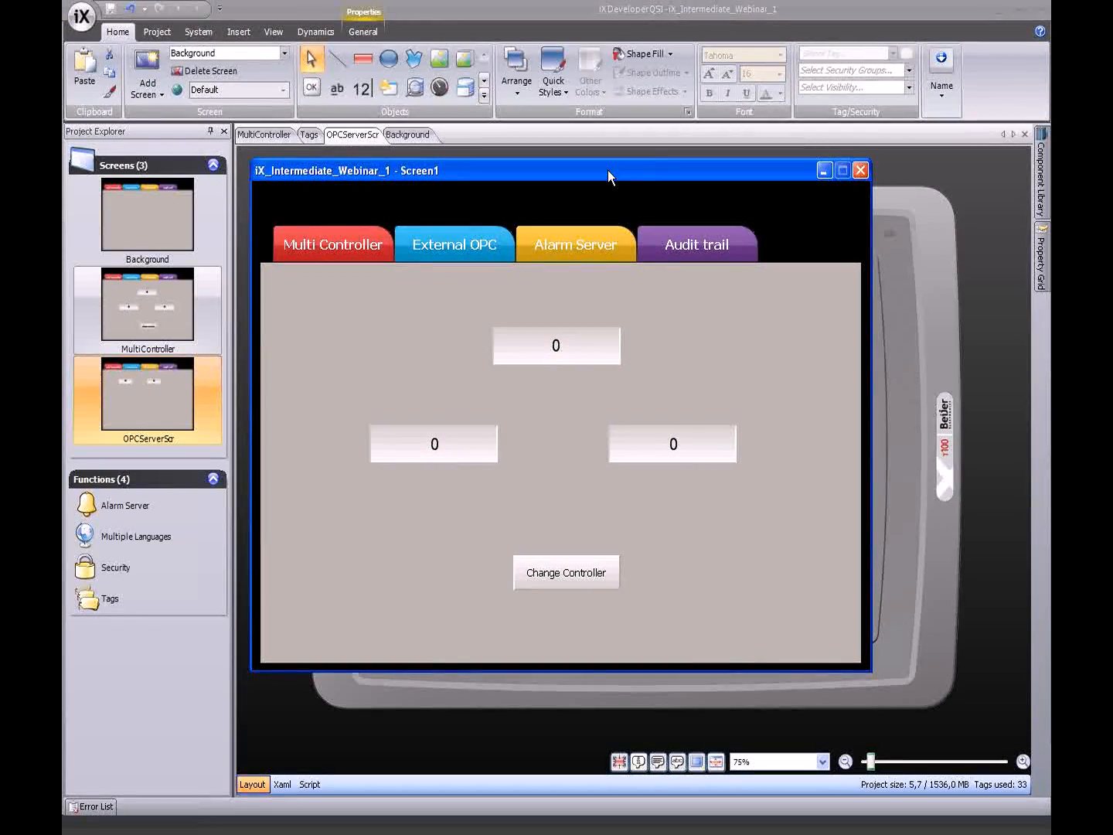
drag(609, 170, 719, 114)
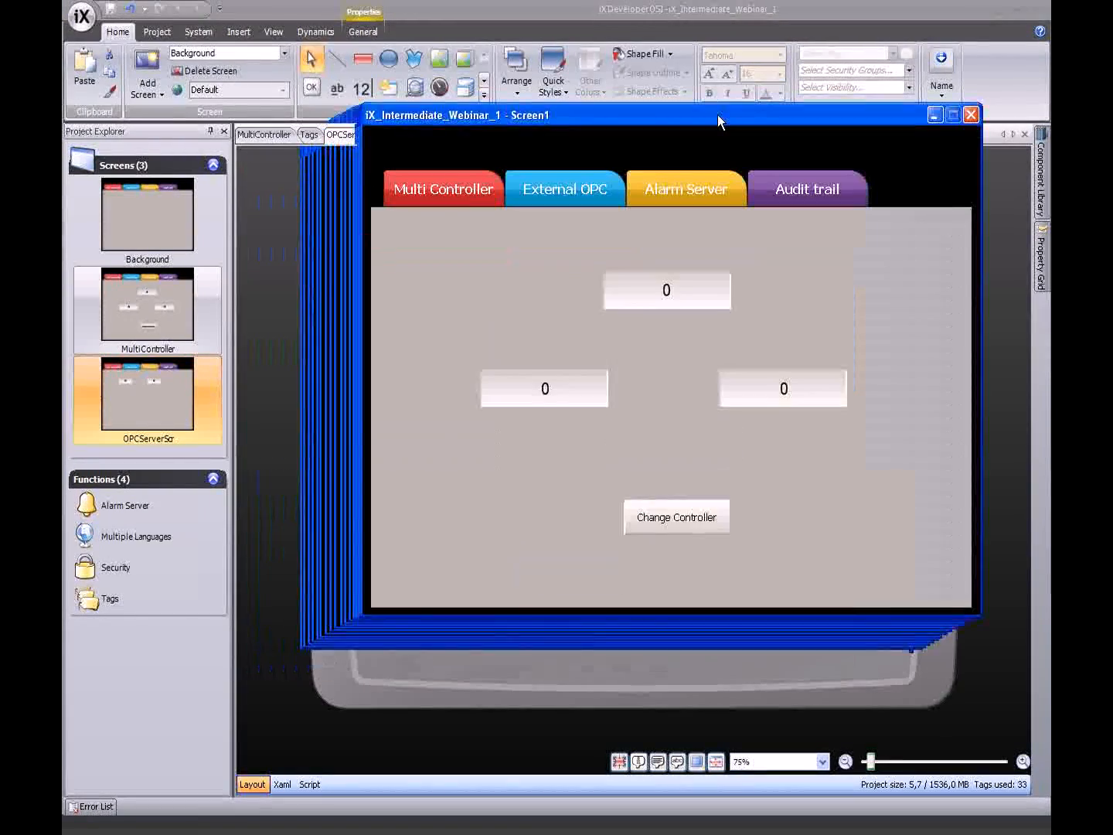
drag(611, 103, 640, 80)
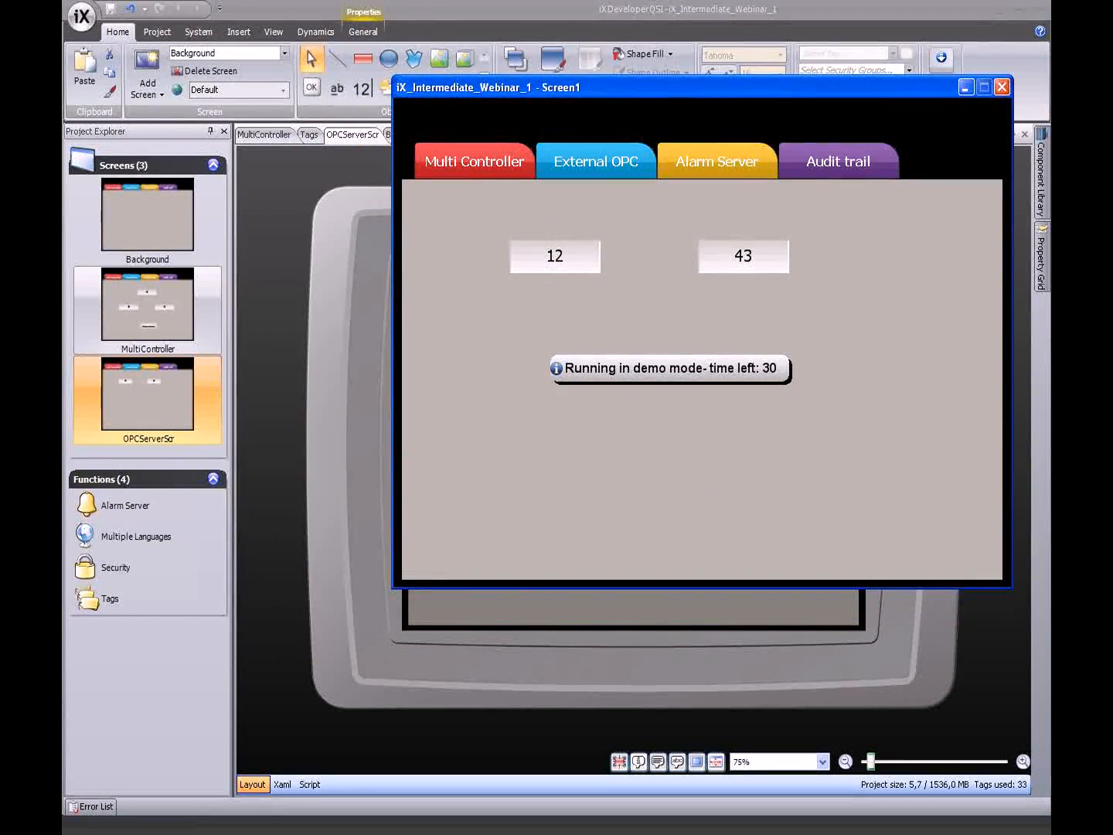
drag(379, 327, 193, 392)
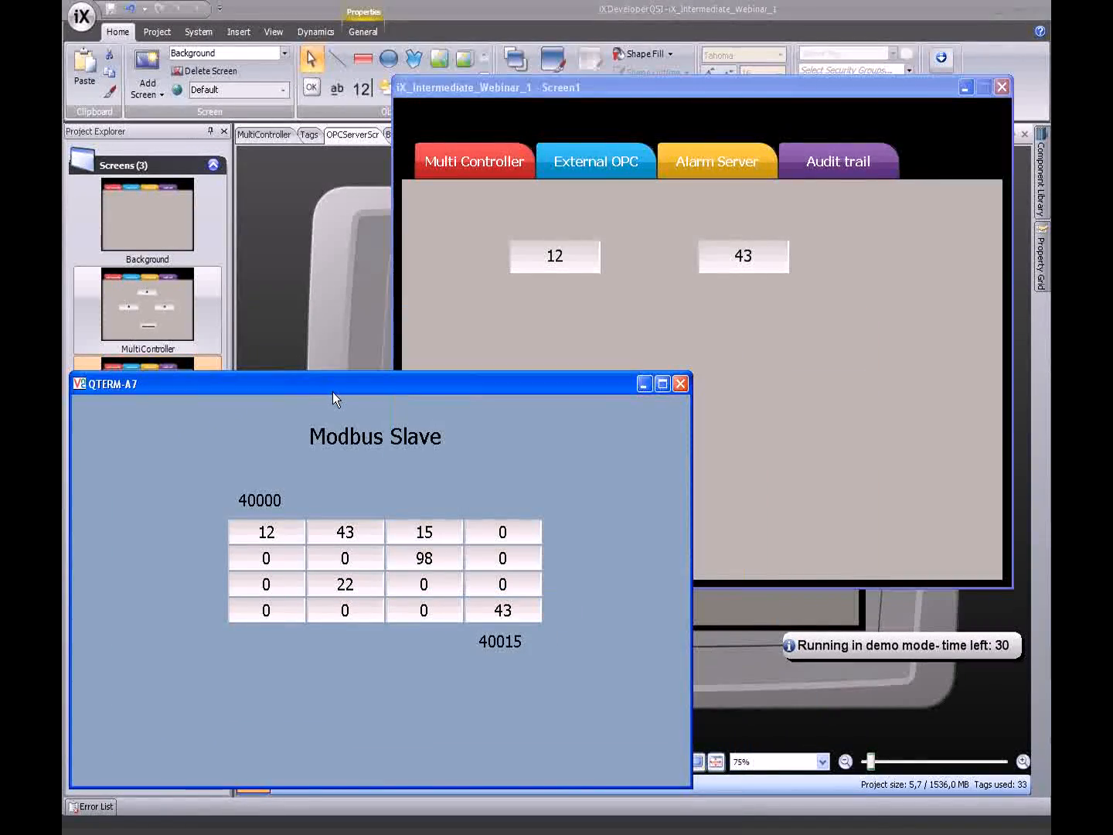
drag(332, 392, 303, 512)
click(631, 83)
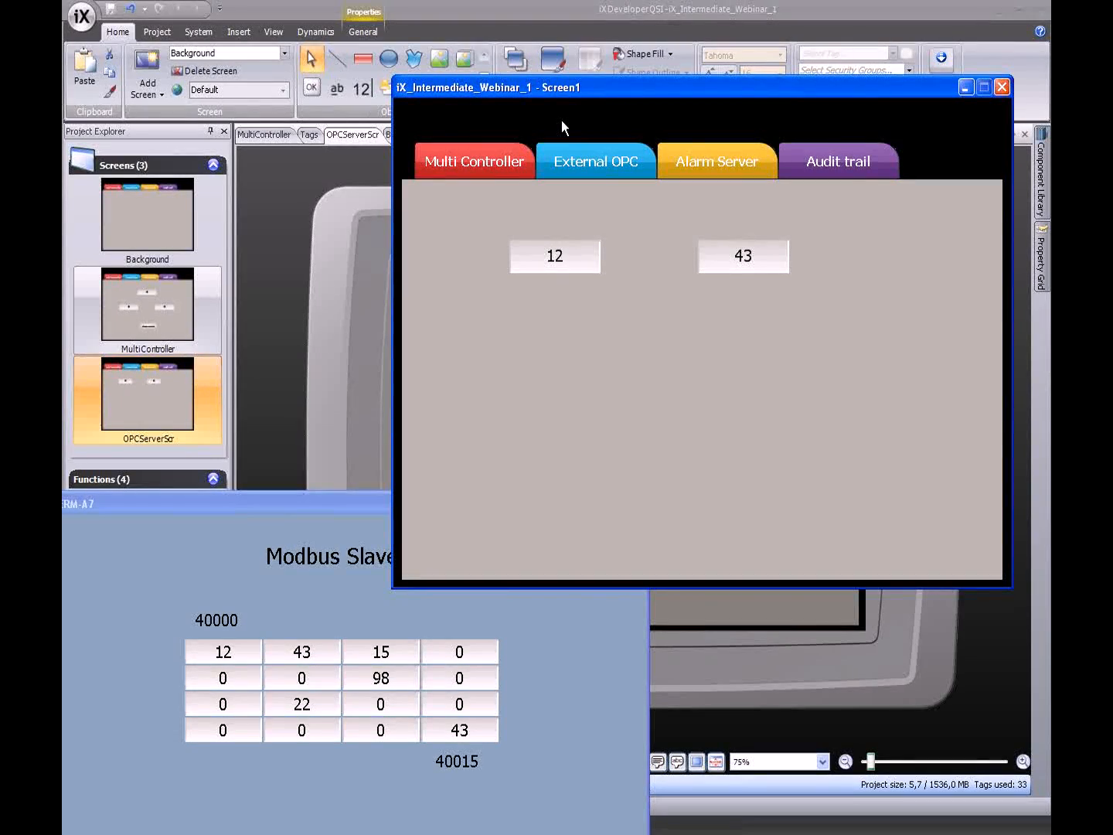
- Change the first field from 12 to 988, then close the runtime and Modbus Slave windows
click(566, 266)
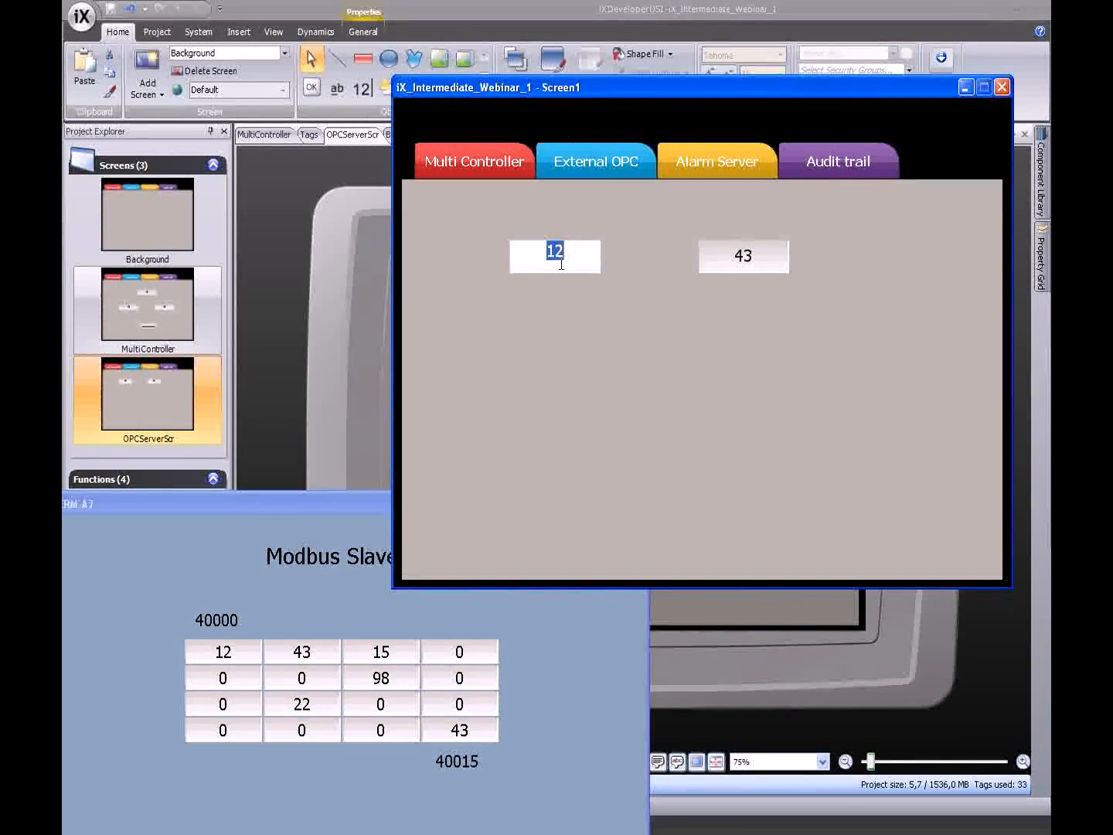
text(988)
key(Return)
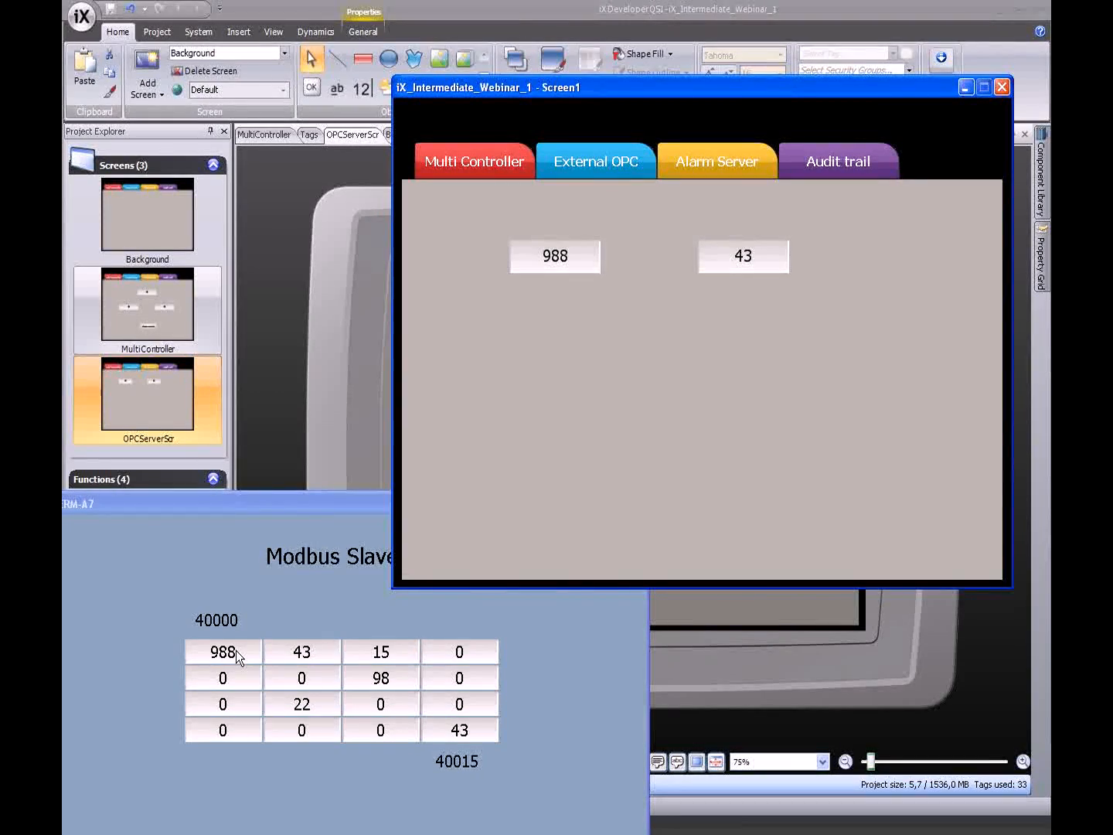
click(1001, 88)
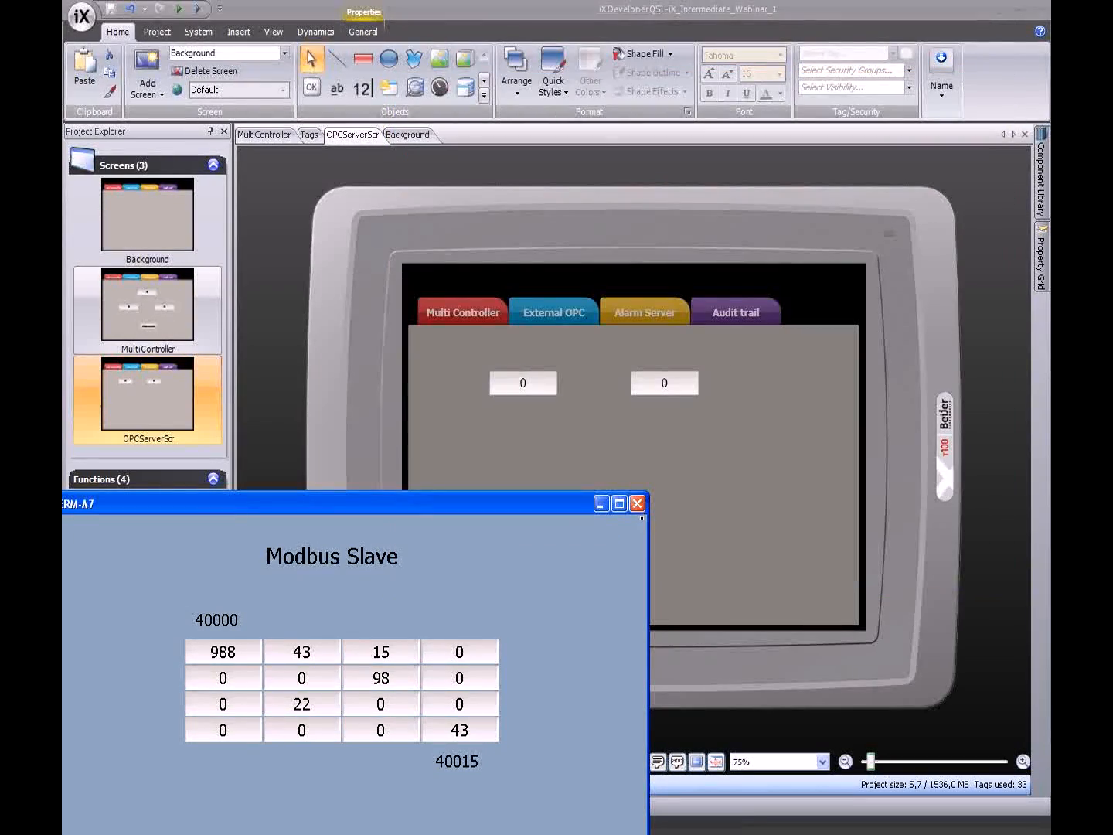
click(637, 505)
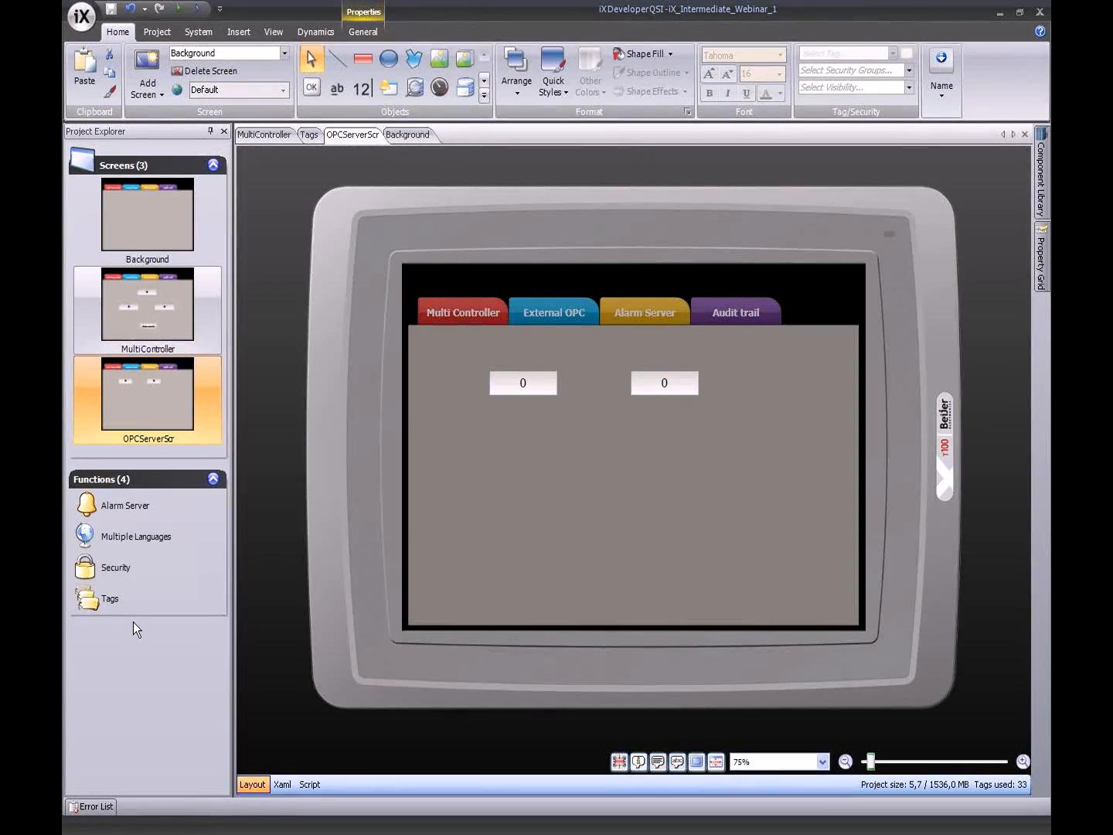
- Add an Alarm Distributor function and create an alarm route named DayShift
right_click(134, 622)
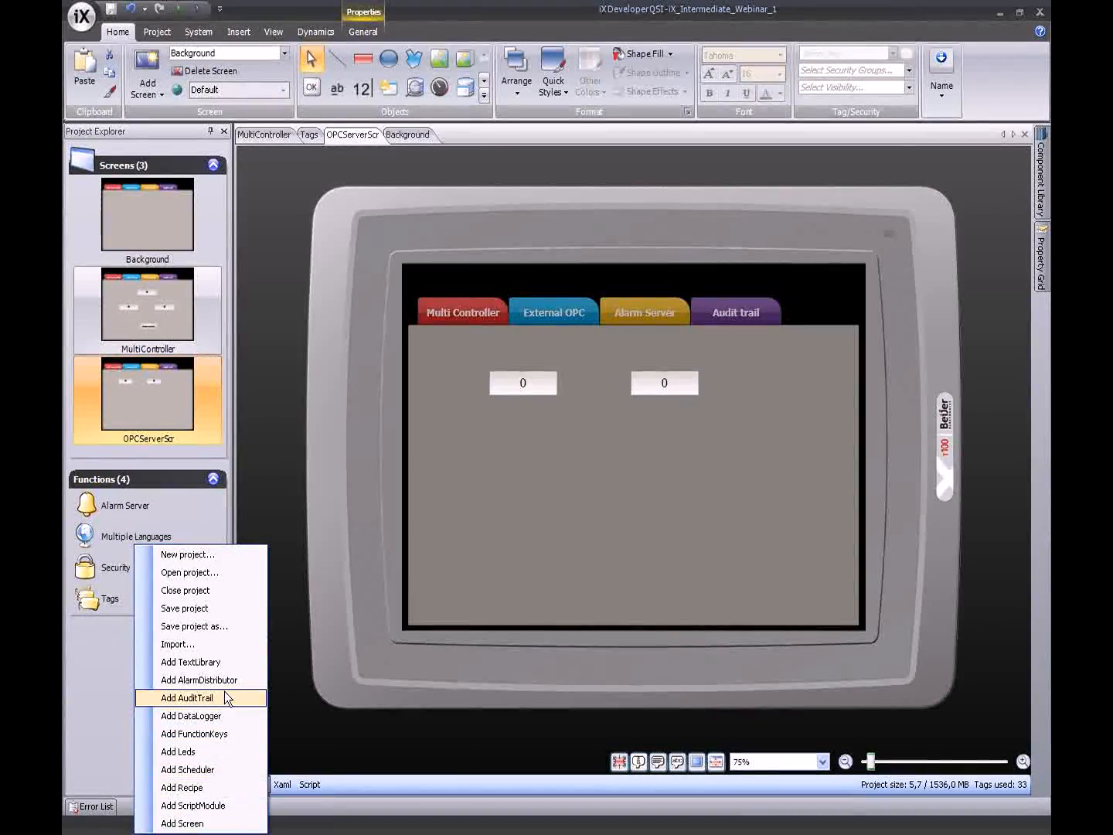
click(178, 679)
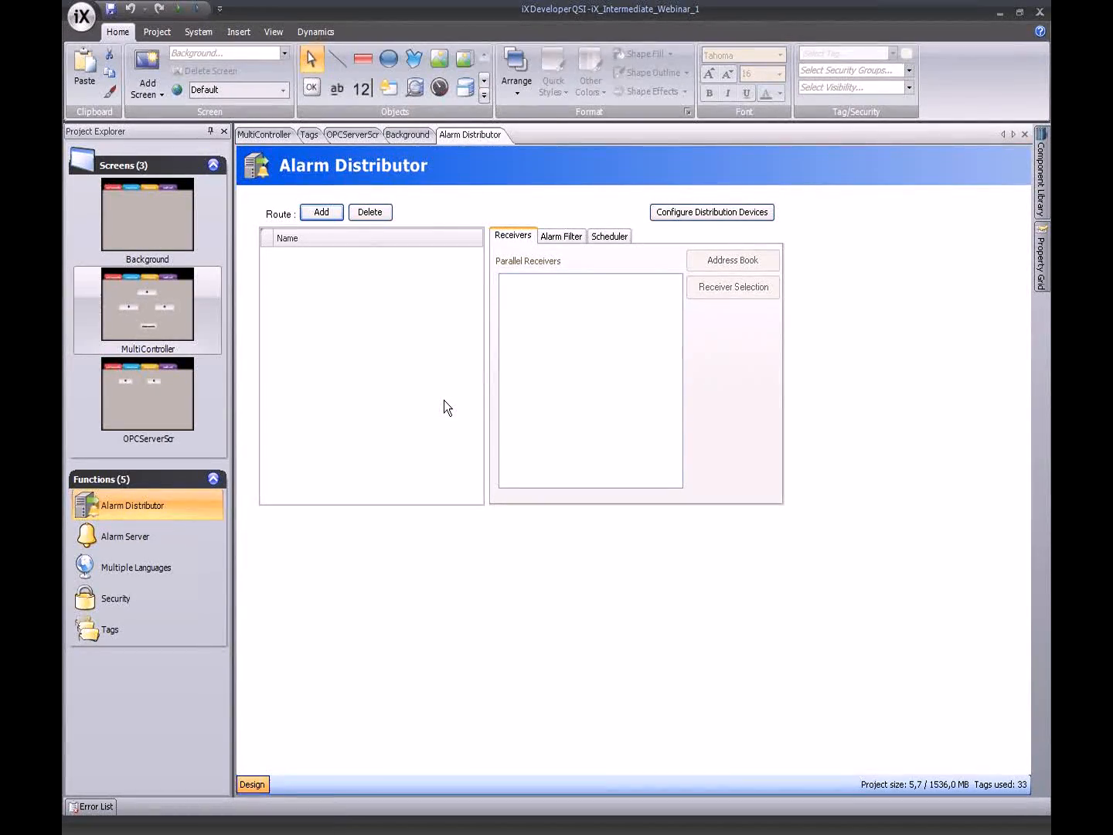
click(326, 216)
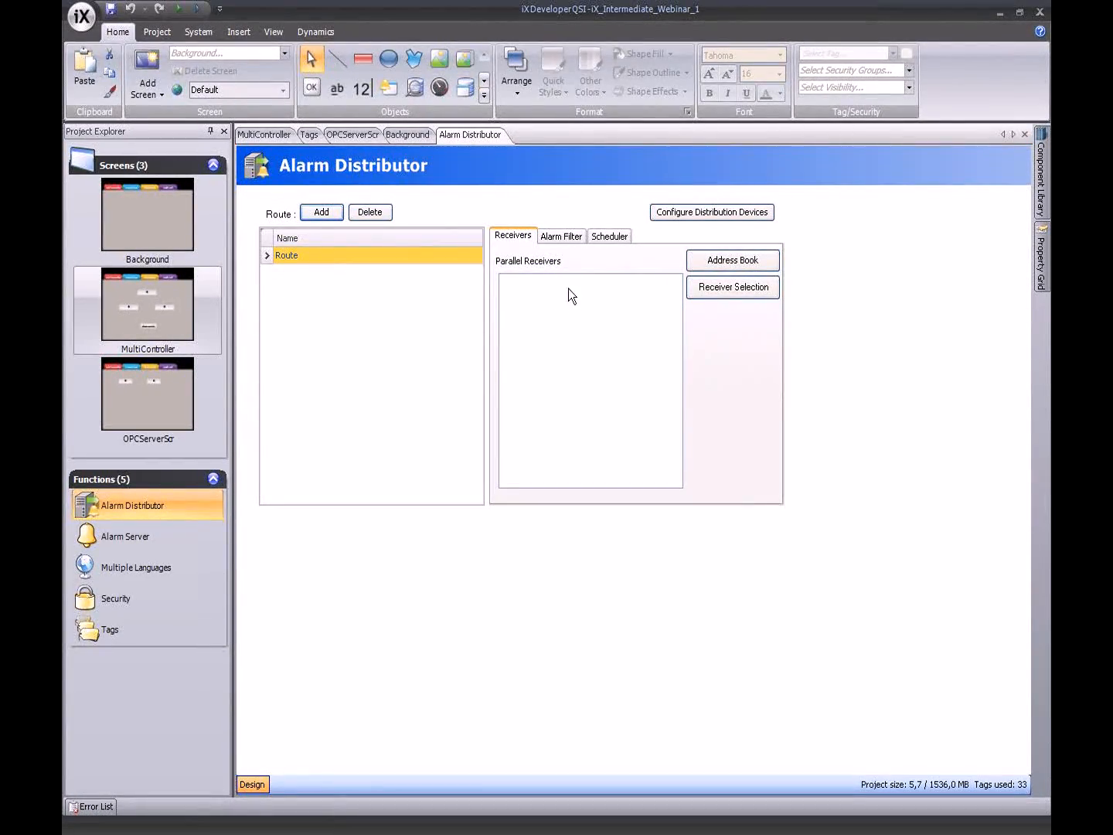
click(278, 254)
text(N)
text(ayShift)
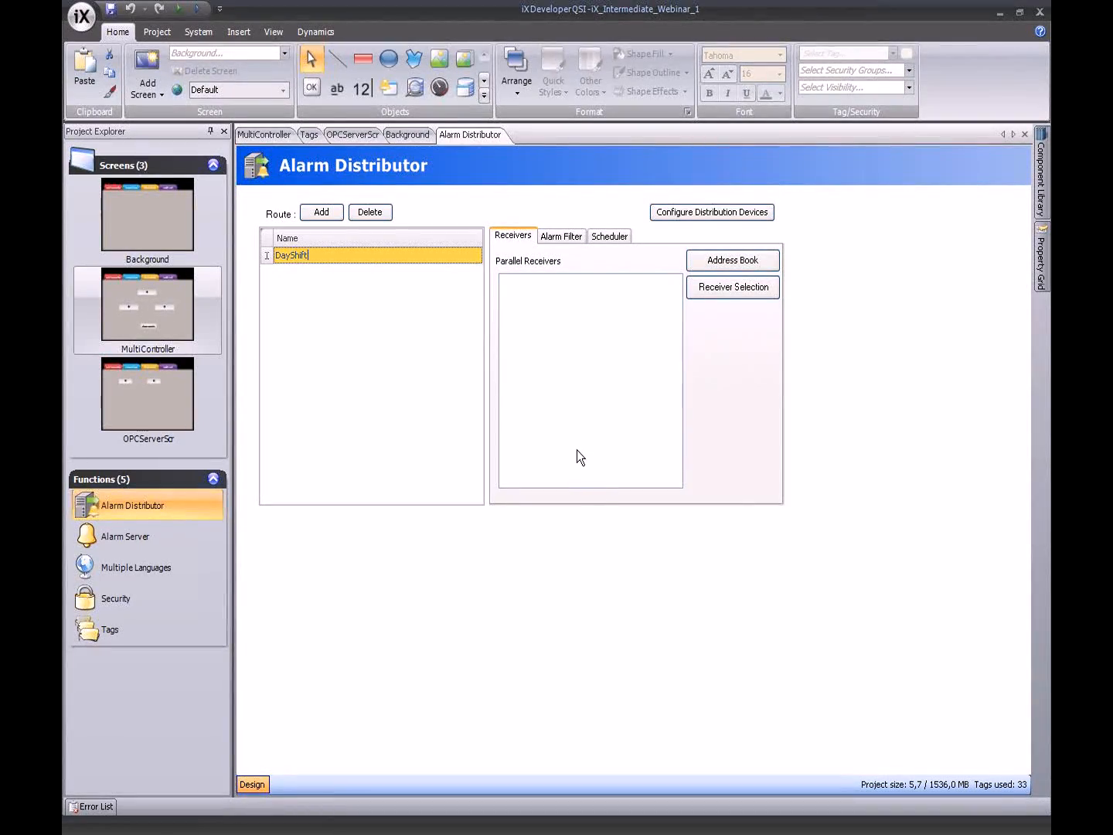
key(Return)
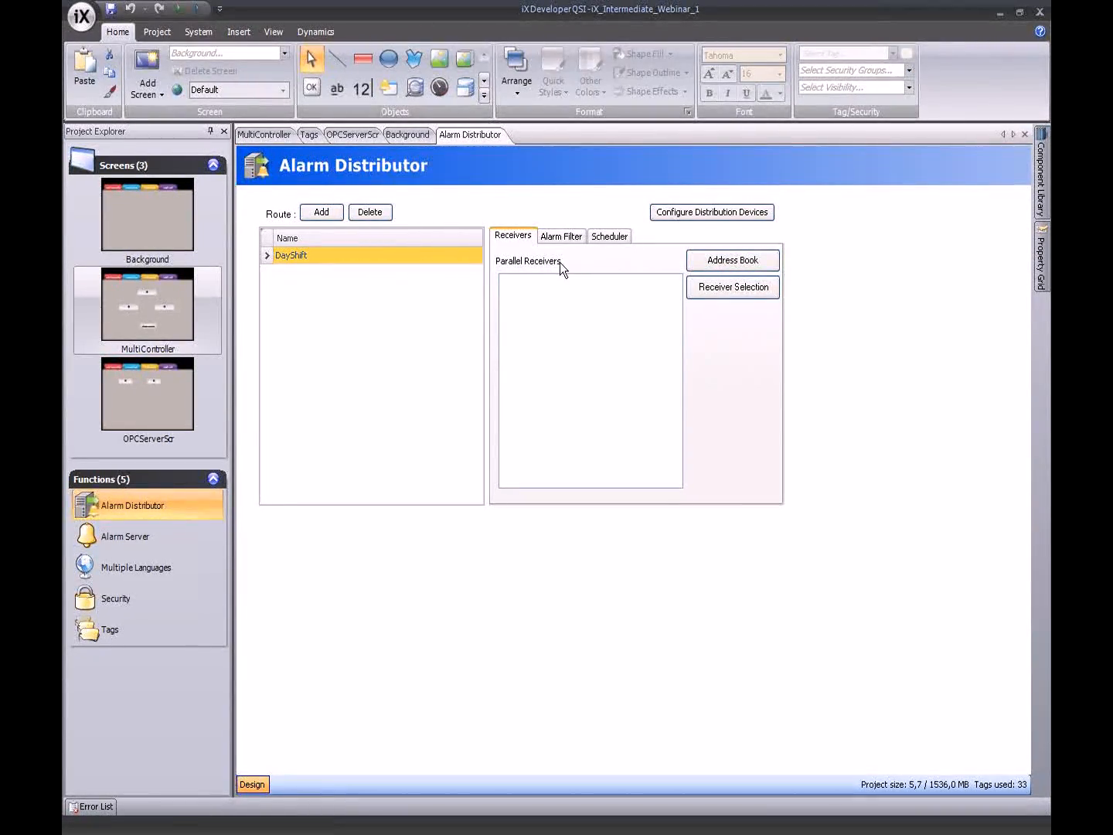
click(758, 260)
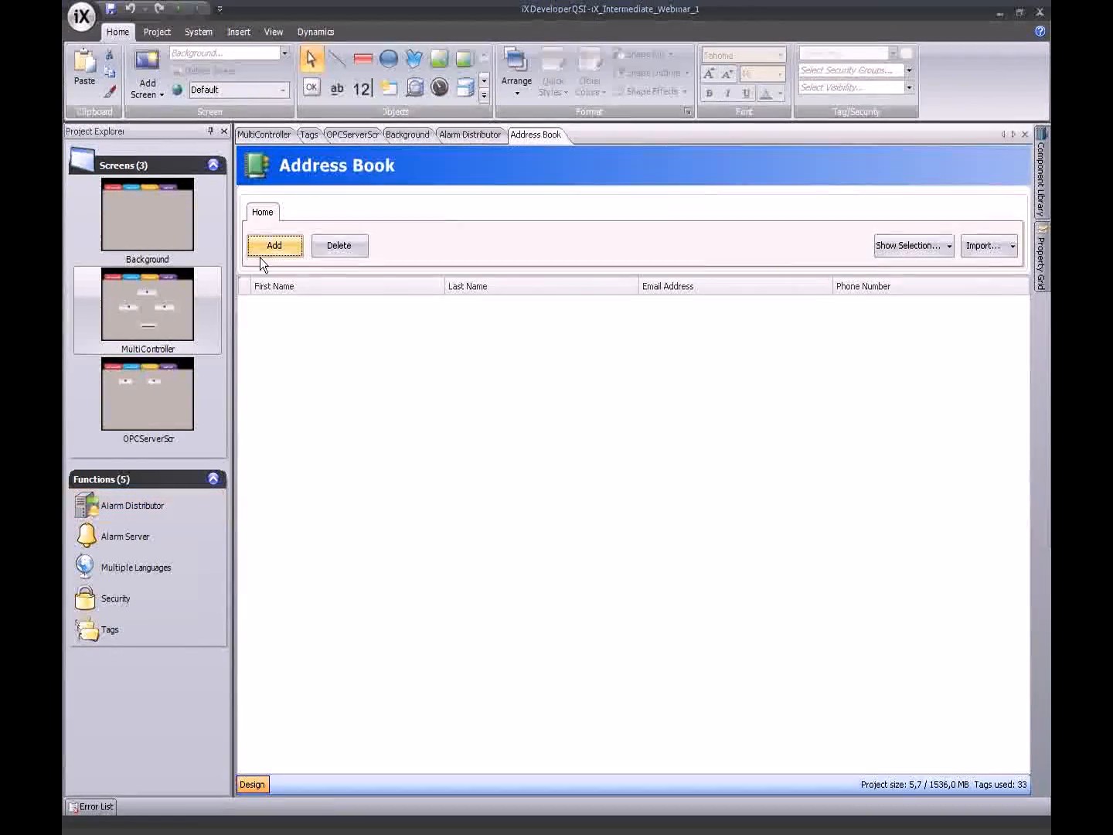
- Add two address book contacts and fill in the first contact's first name, e-mail and phone number
click(268, 247)
click(267, 248)
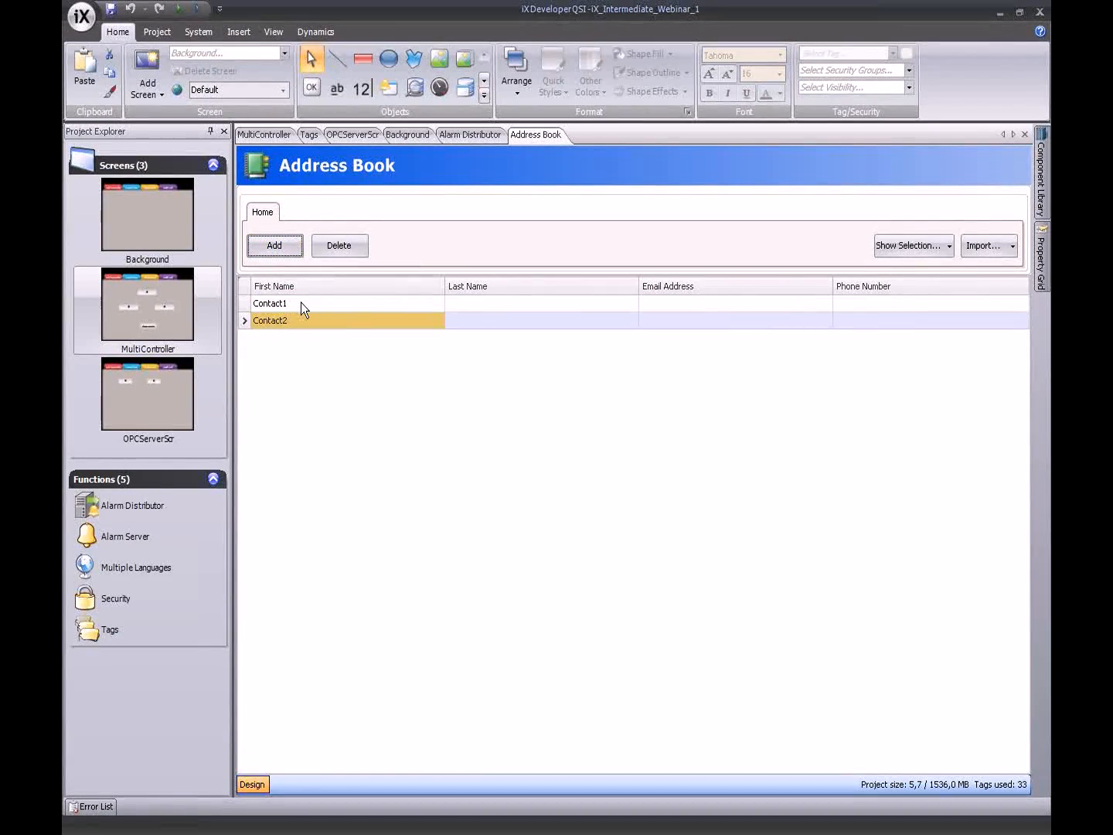
double_click(301, 303)
text(Axel)
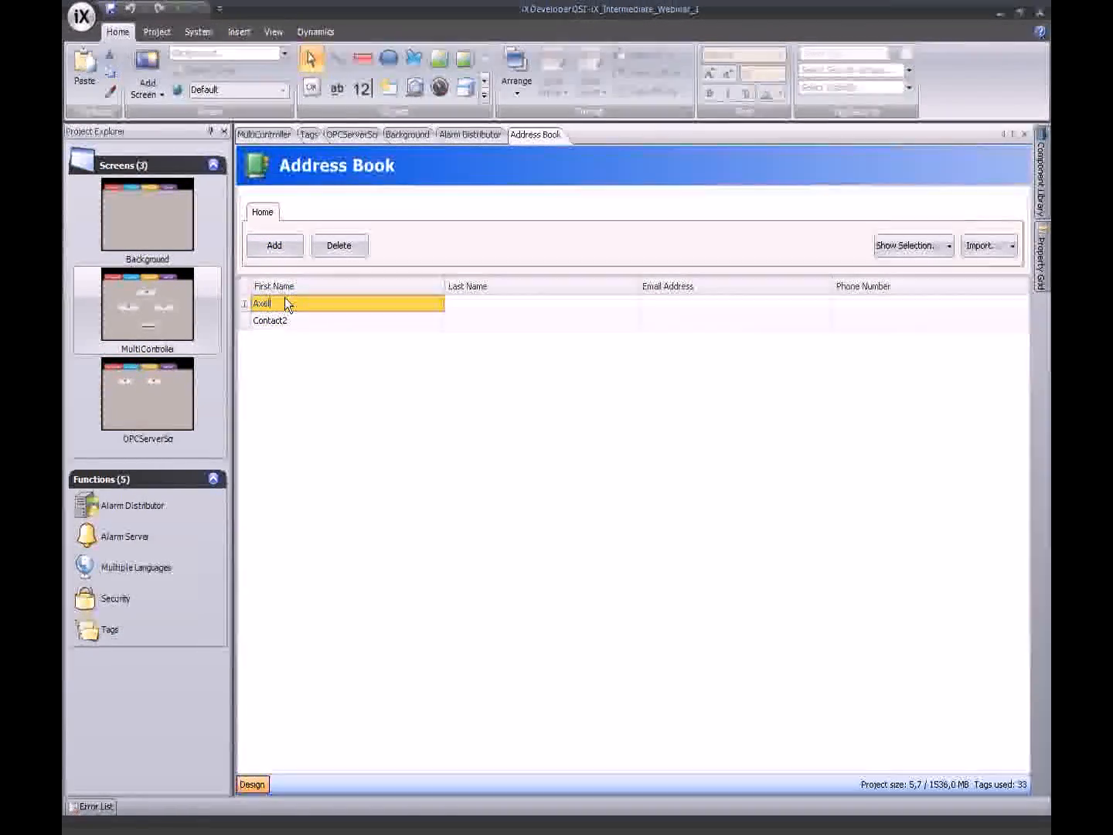
click(664, 307)
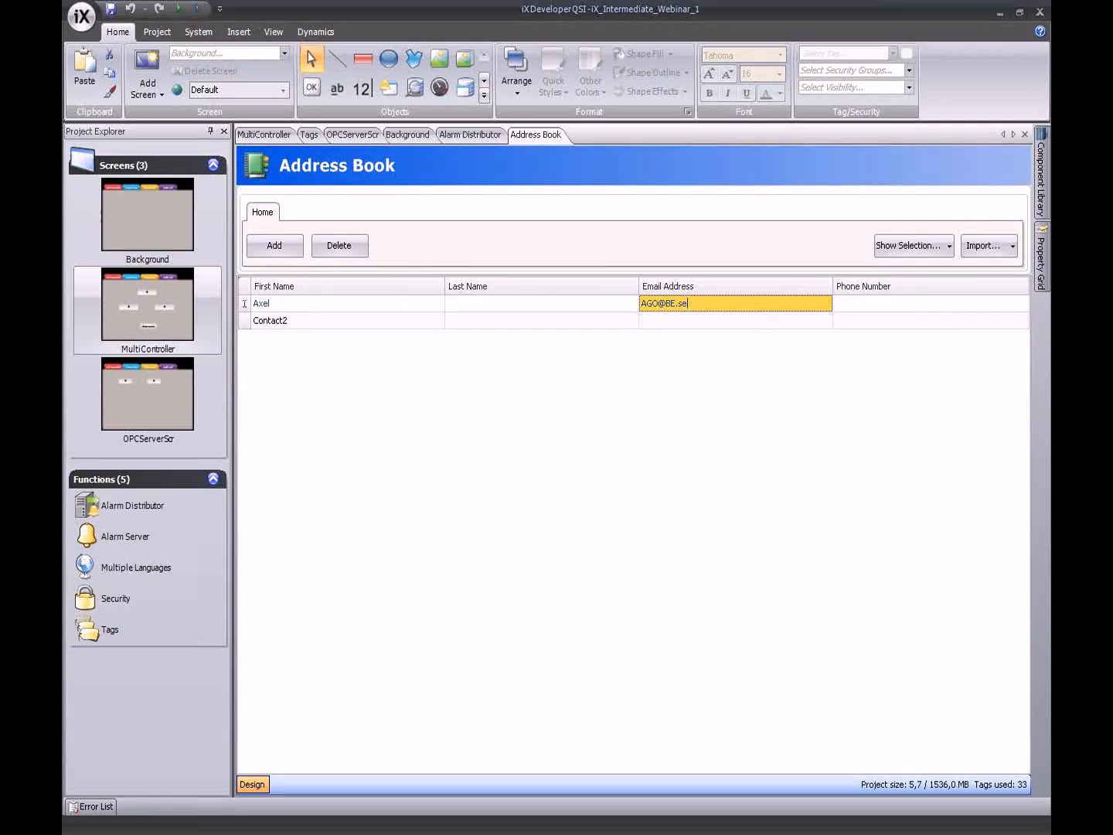
key(Tab)
click(699, 304)
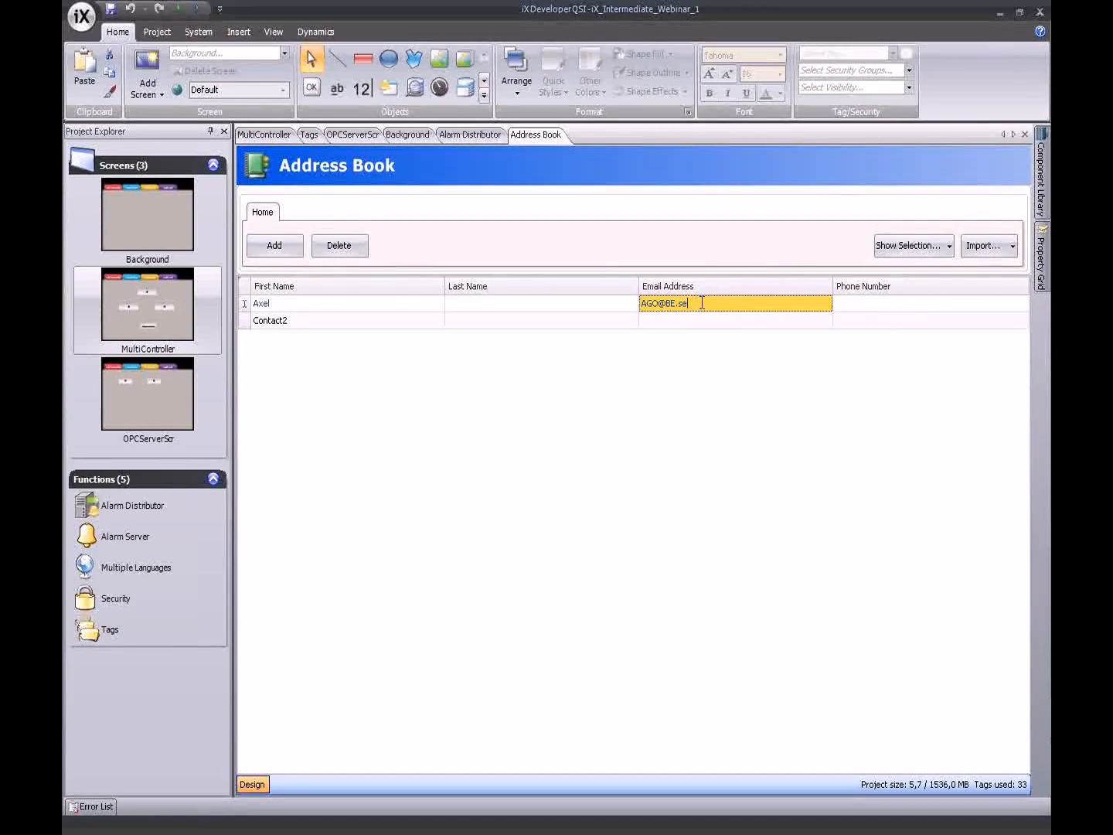
click(870, 302)
text(+4)
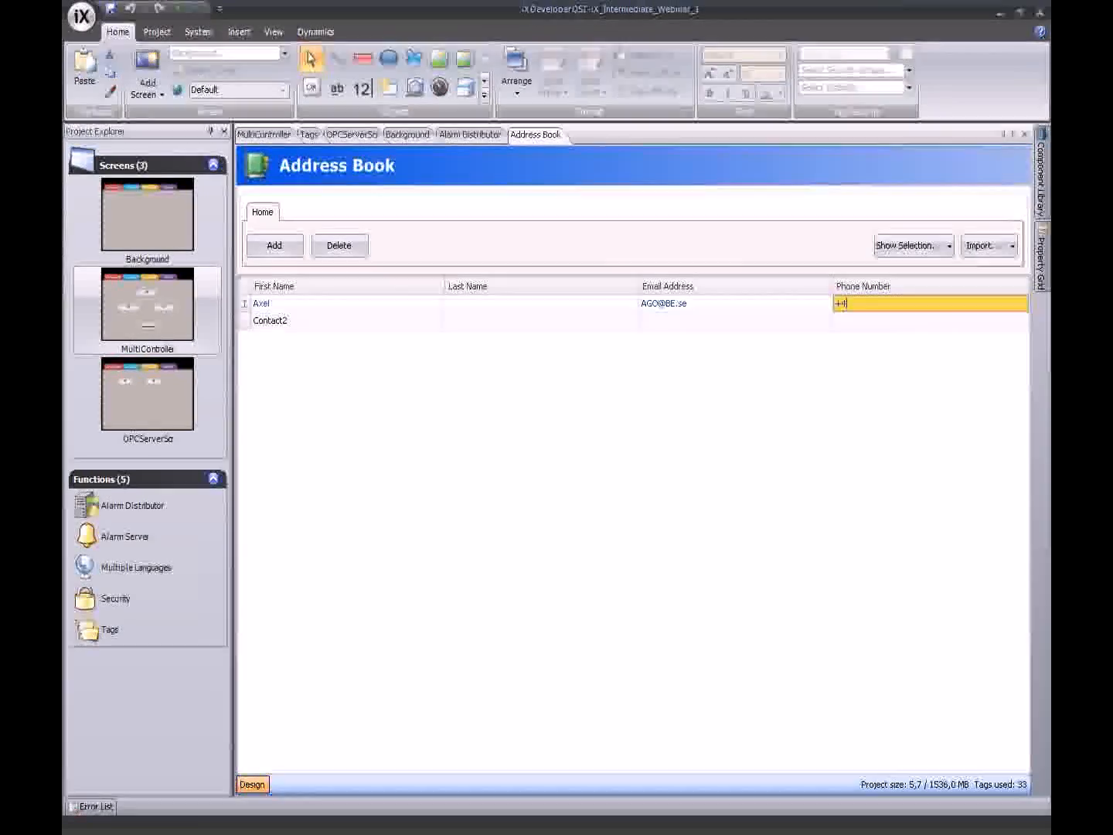
text(6123456)
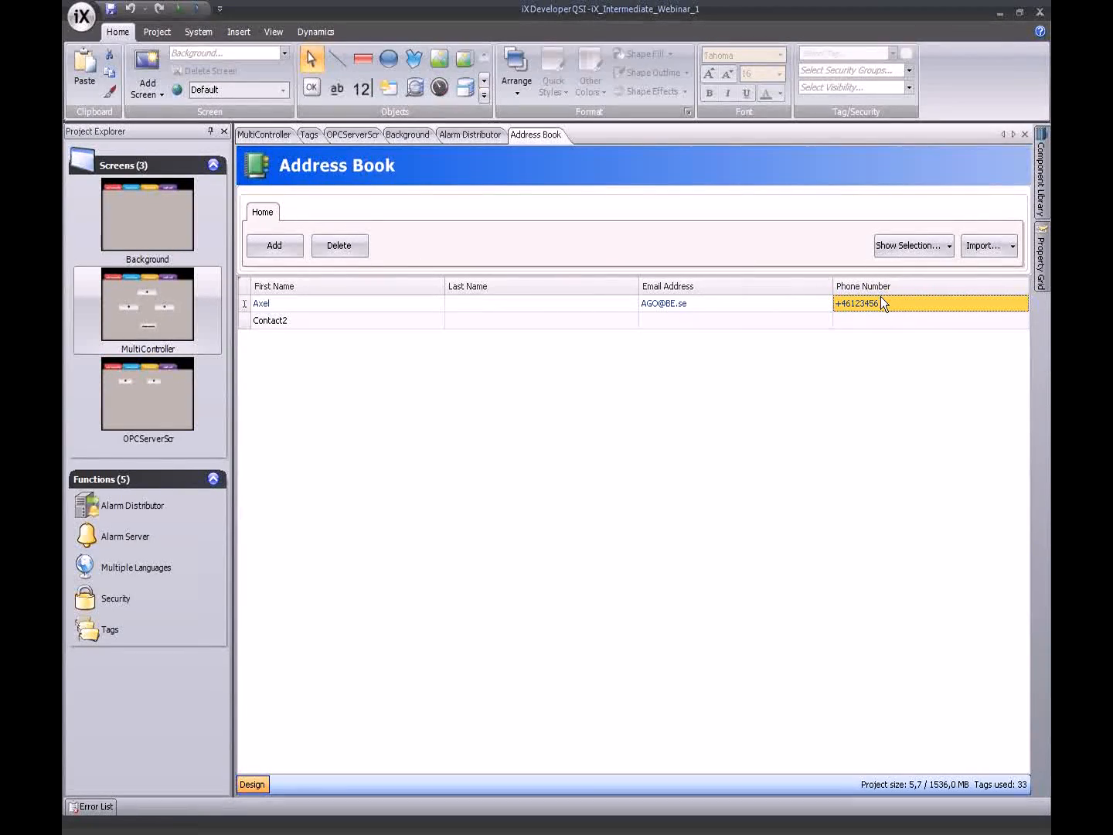
- Enter the second contact's first name and e-mail address
click(313, 320)
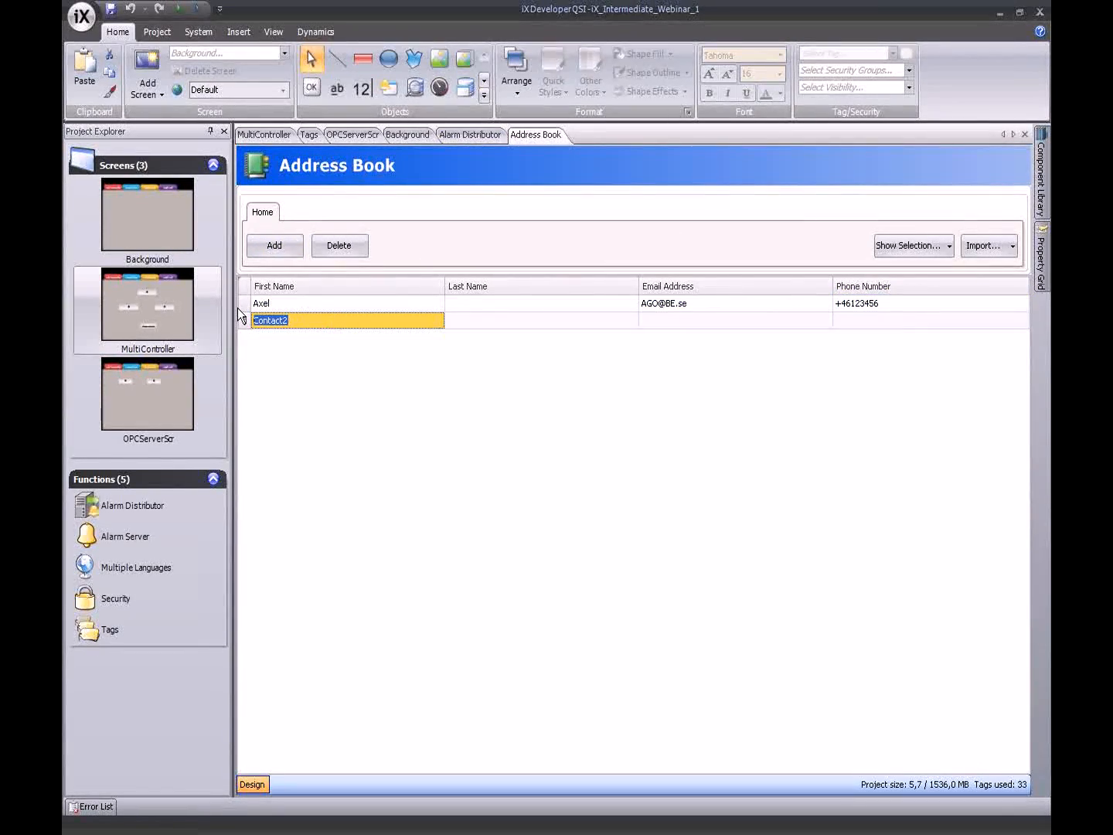
text(Patrik)
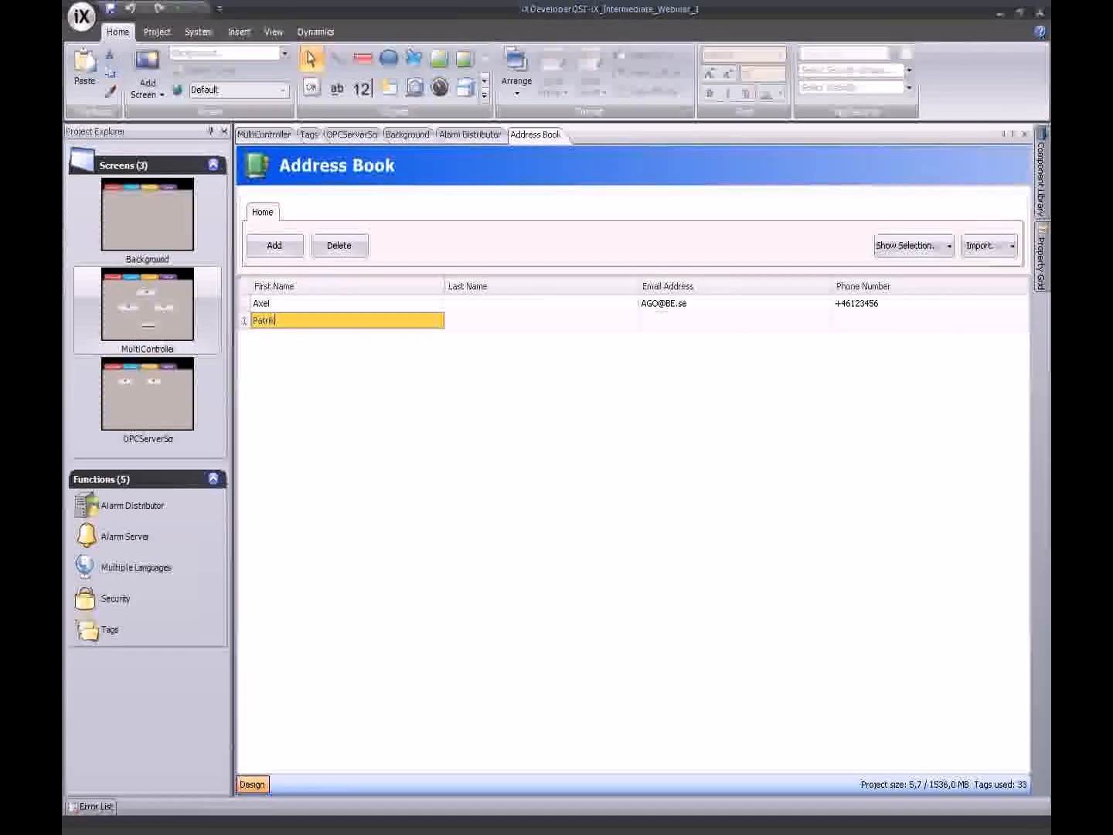
key(Tab)
click(693, 320)
- Make both contacts' e-mail addresses lowercase and start entering the second contact's phone number
double_click(640, 307)
text(ago)
key(BackSpace)
key(BackSpace)
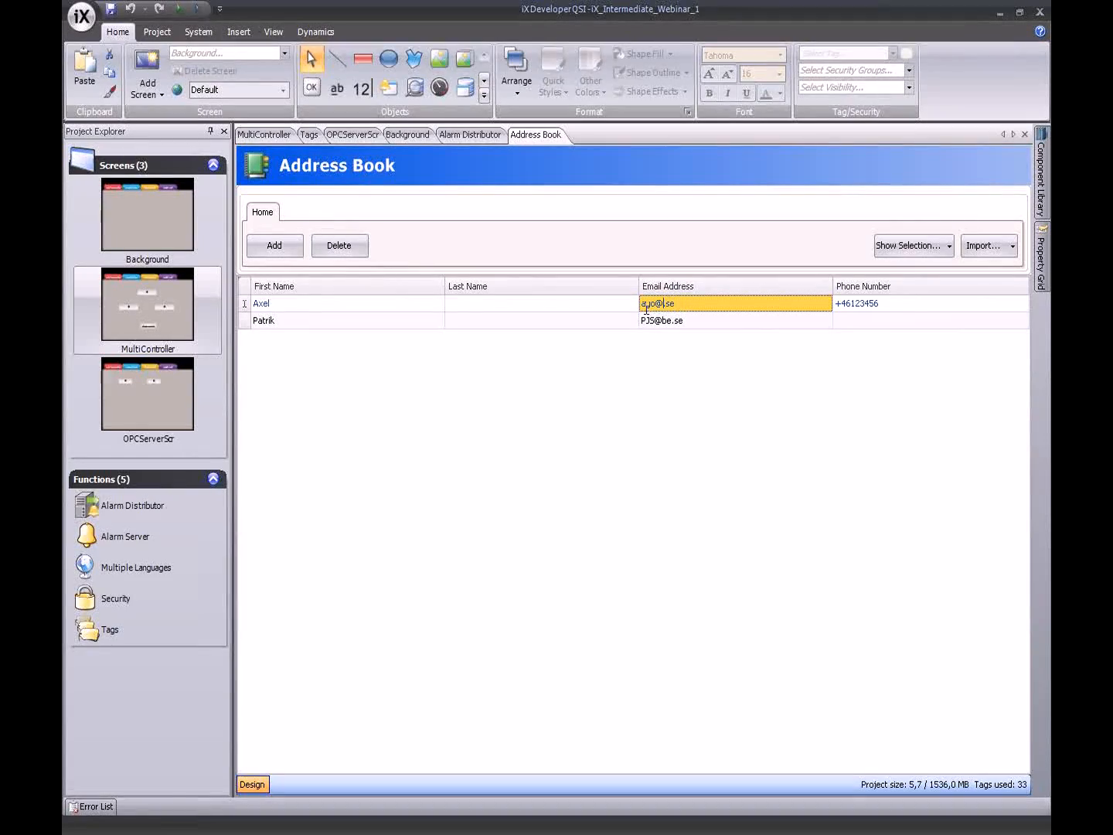
text(be.)
click(642, 319)
double_click(638, 320)
text(pjs)
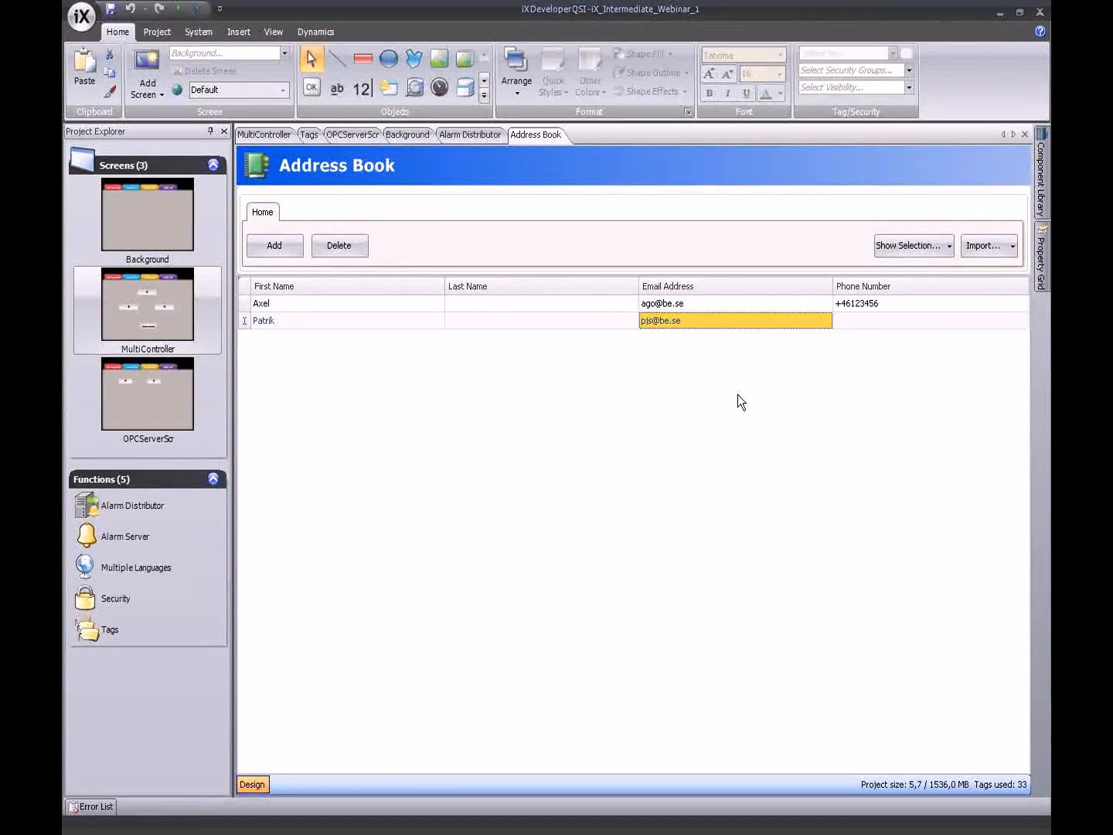
click(863, 317)
text(+46)
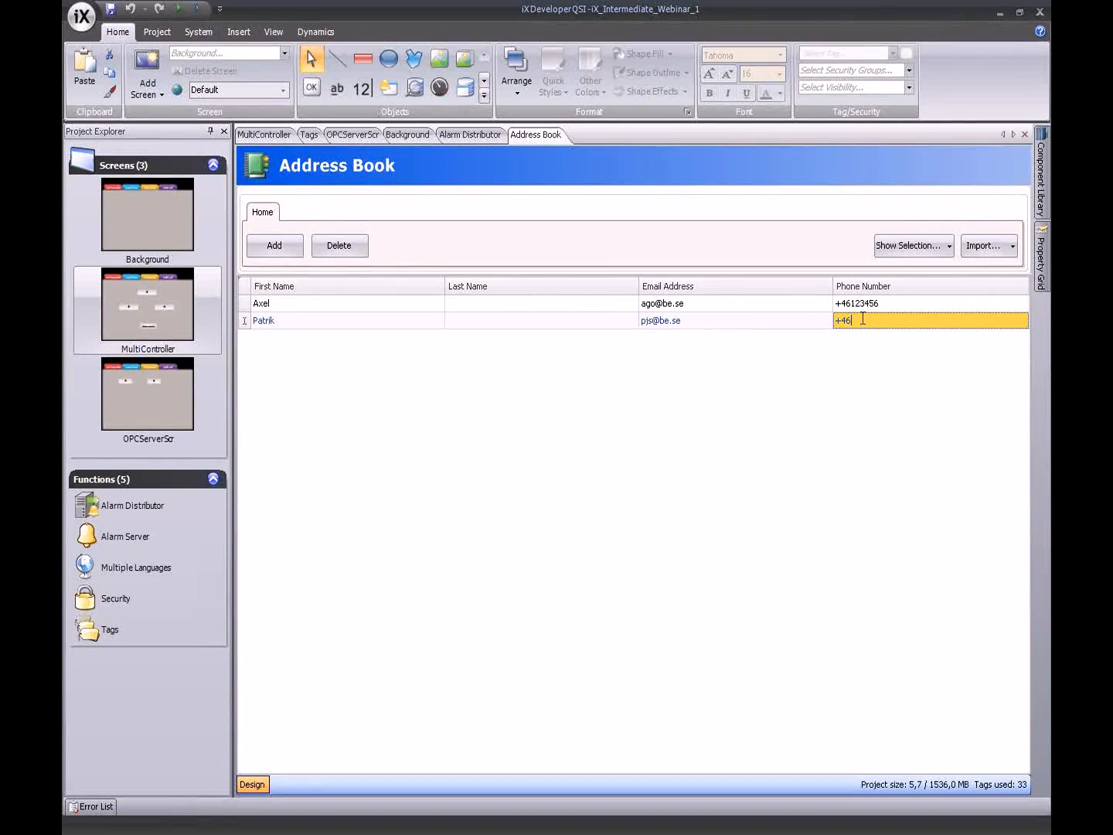
text(123475)
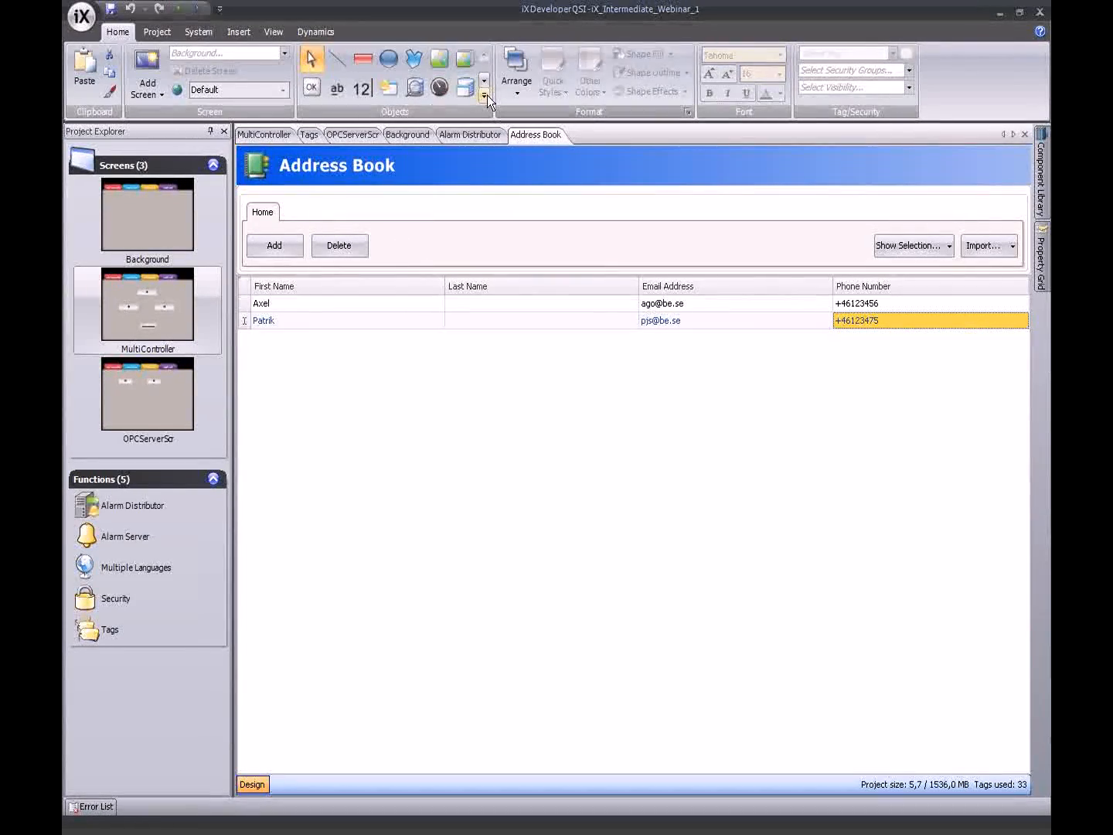
- Give DayShift the first contact's e-mail and SMS receivers plus the printer, then add a second route
click(477, 135)
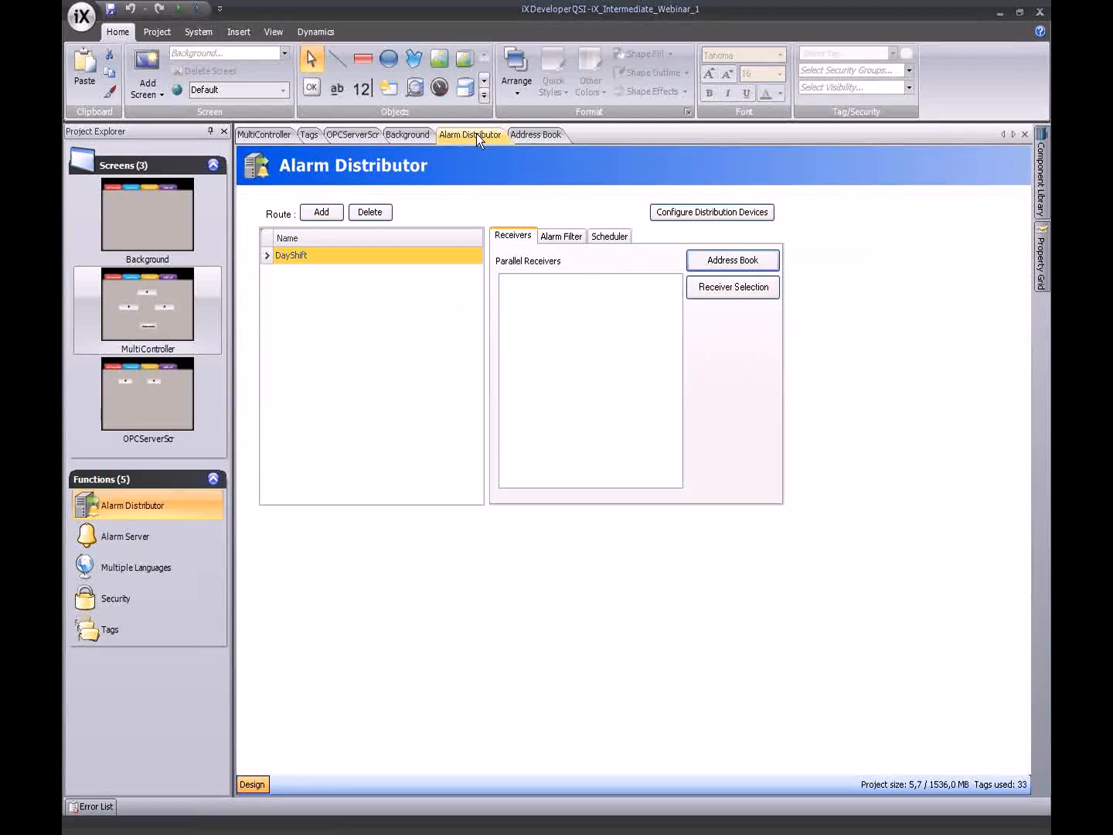
click(707, 291)
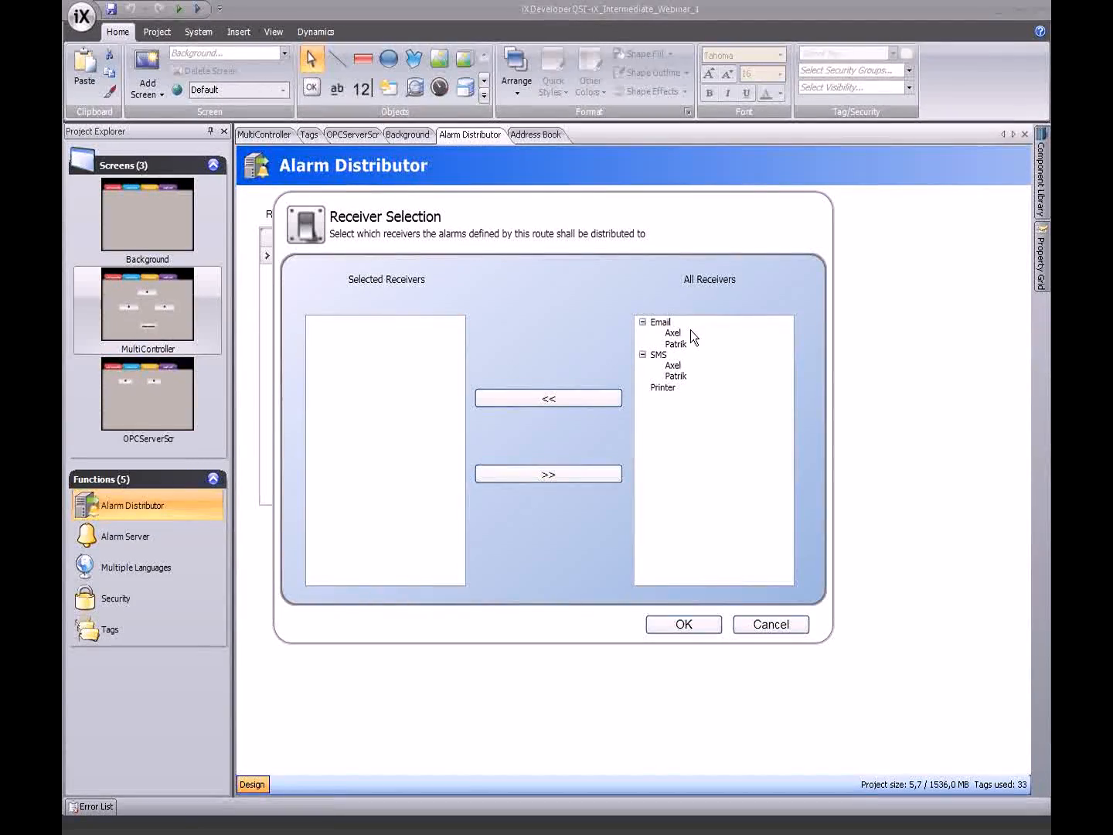
click(674, 333)
click(569, 394)
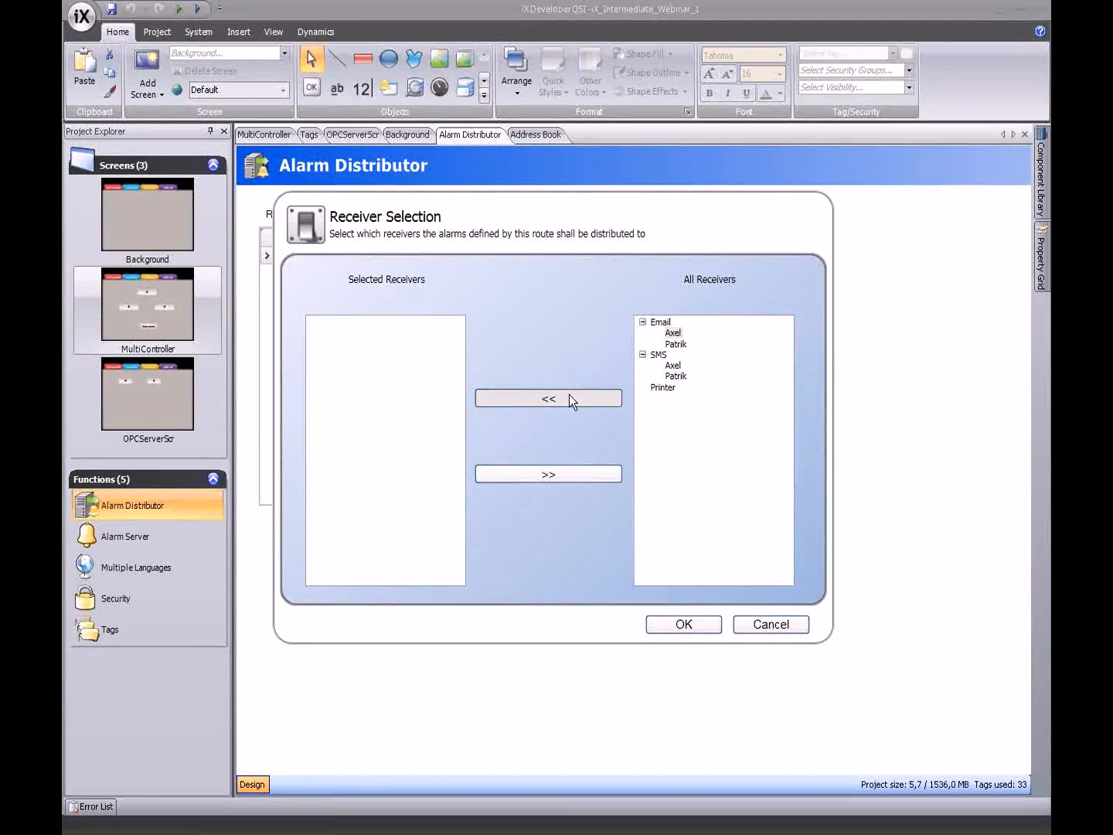
click(673, 365)
click(576, 392)
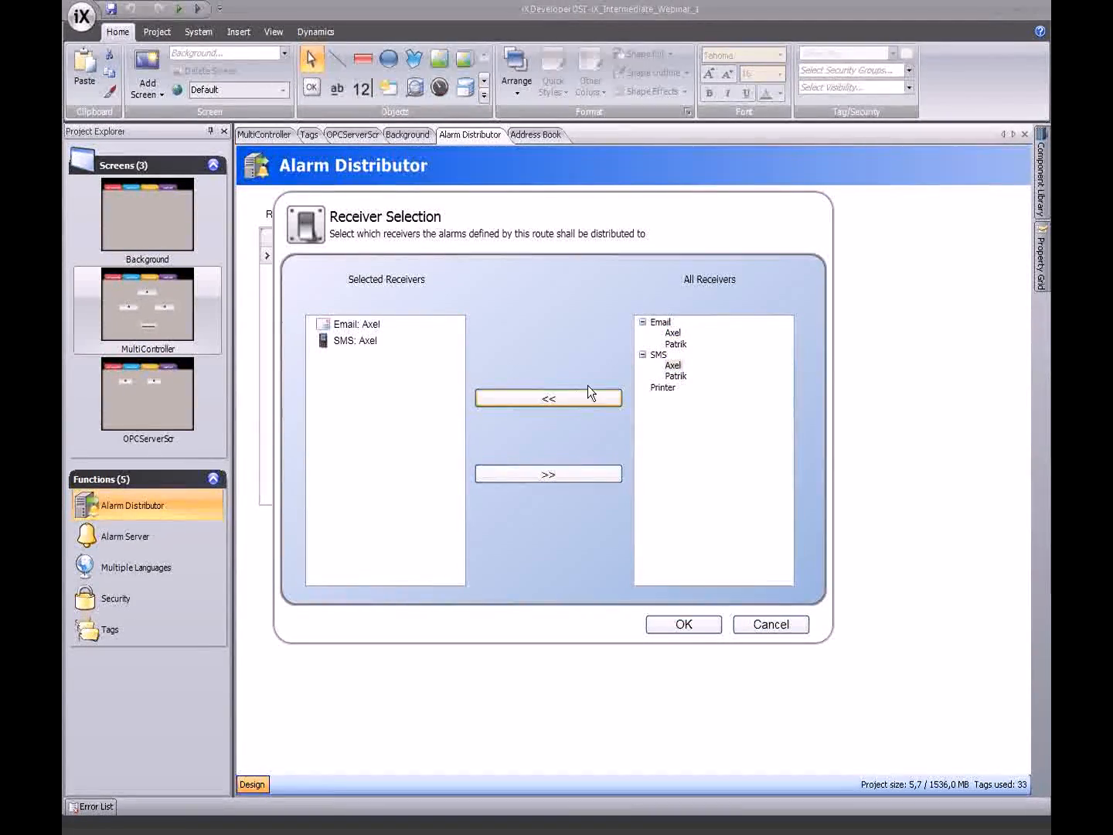
click(661, 386)
click(608, 398)
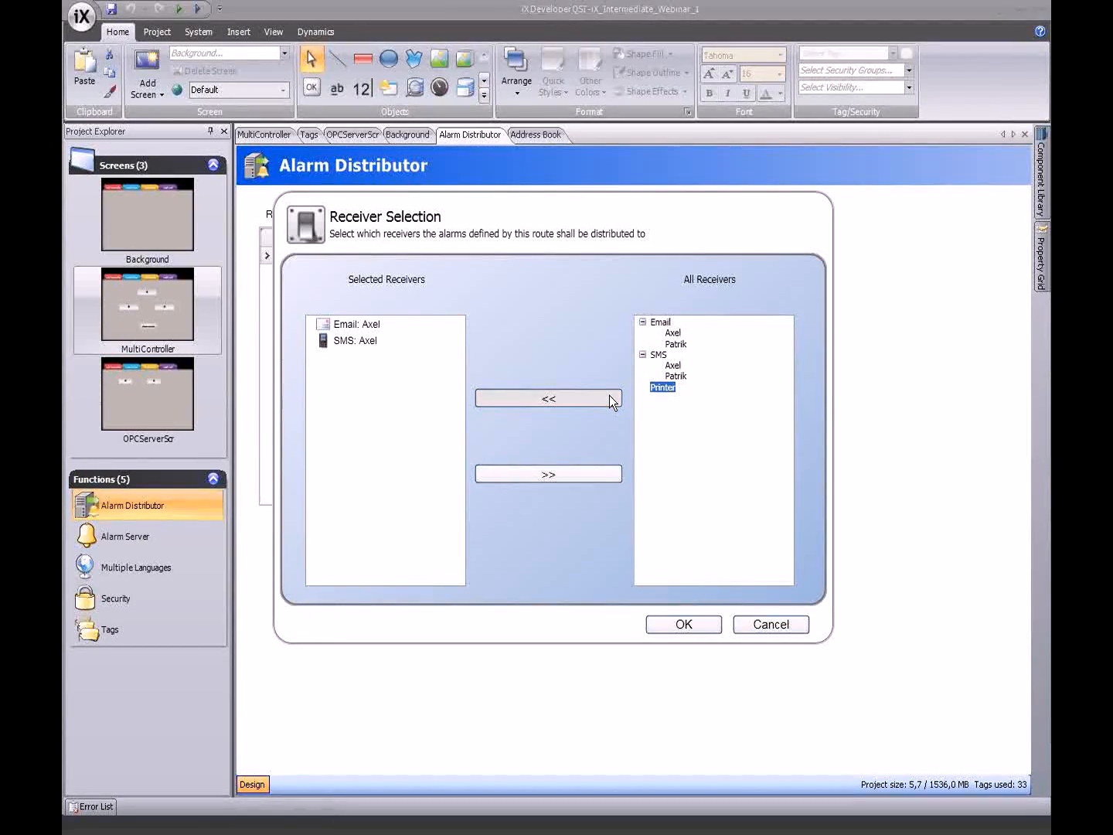
click(679, 626)
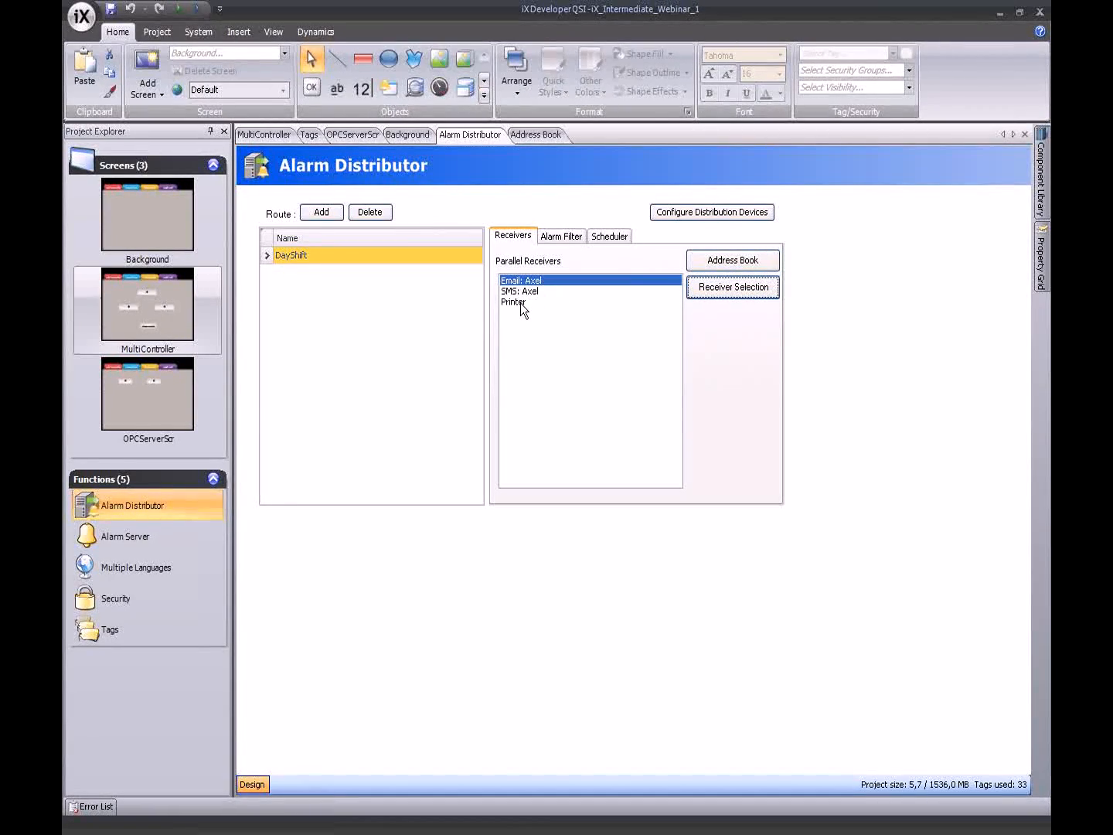
click(324, 213)
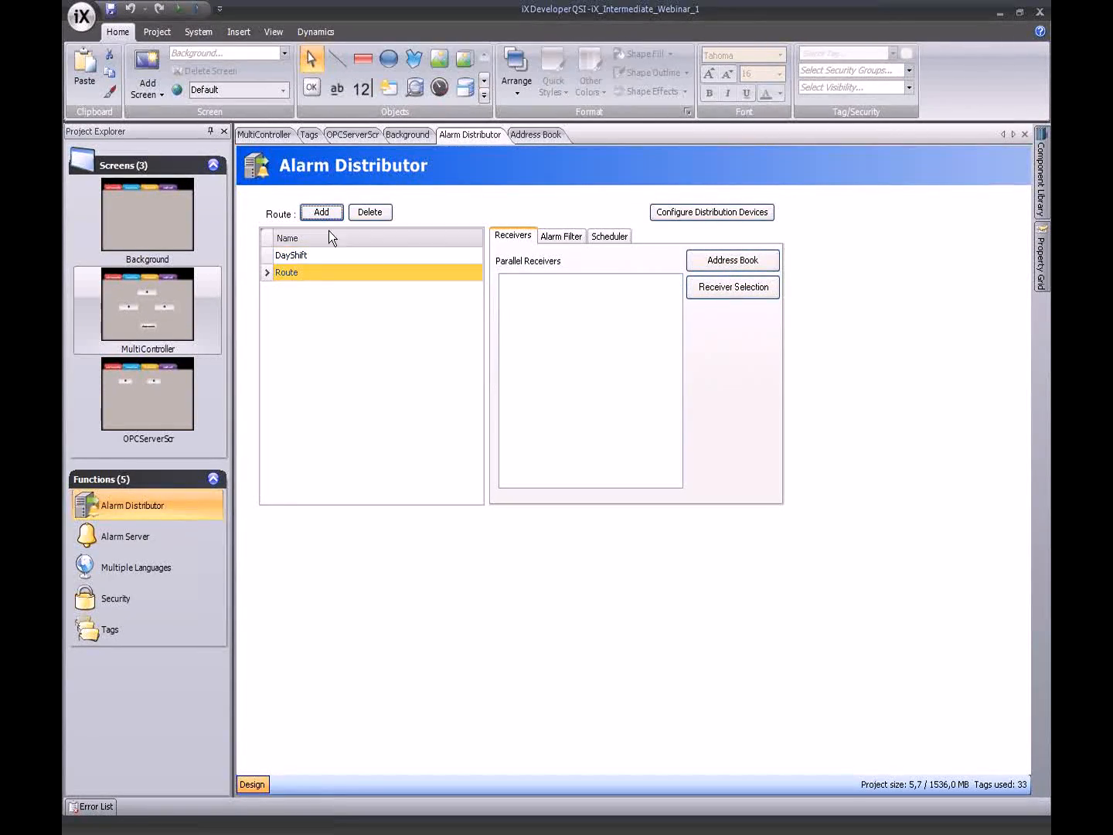
- Name the new route NightShift and give it the second contact's email, SMS and printer receivers
text(NightShift)
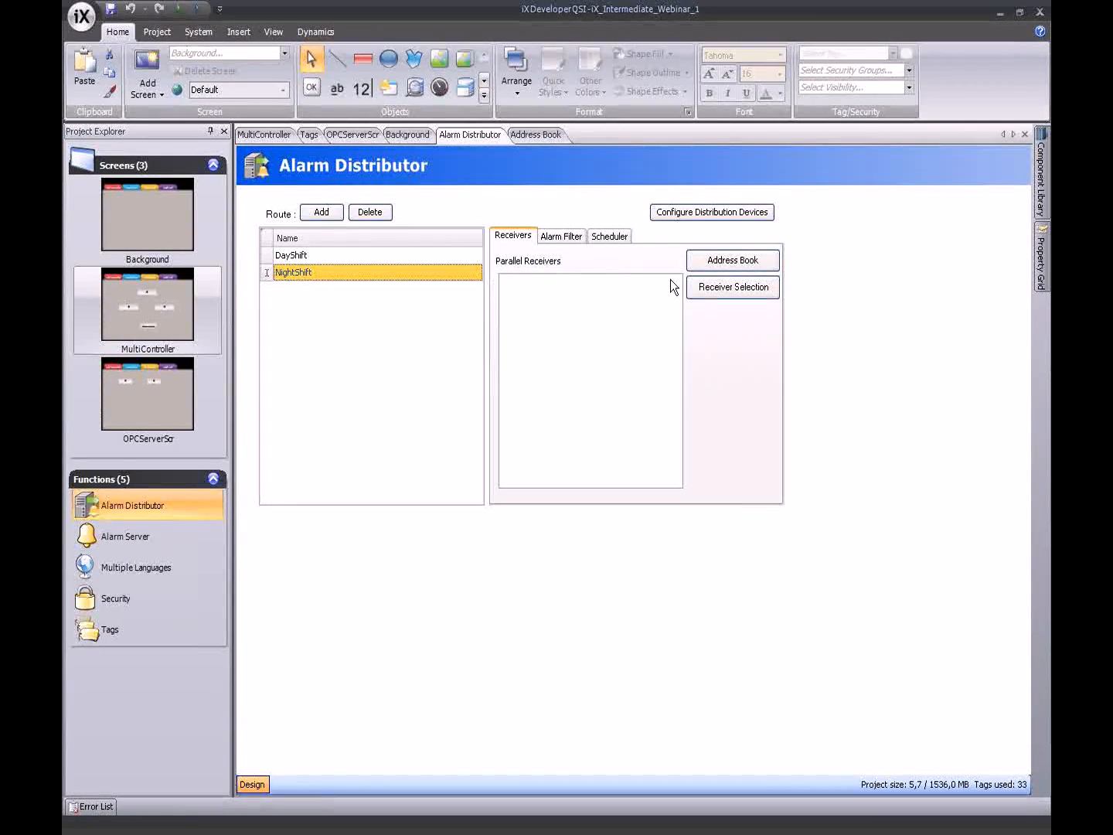
click(713, 289)
click(676, 344)
click(615, 400)
click(676, 377)
click(595, 398)
click(662, 389)
click(551, 396)
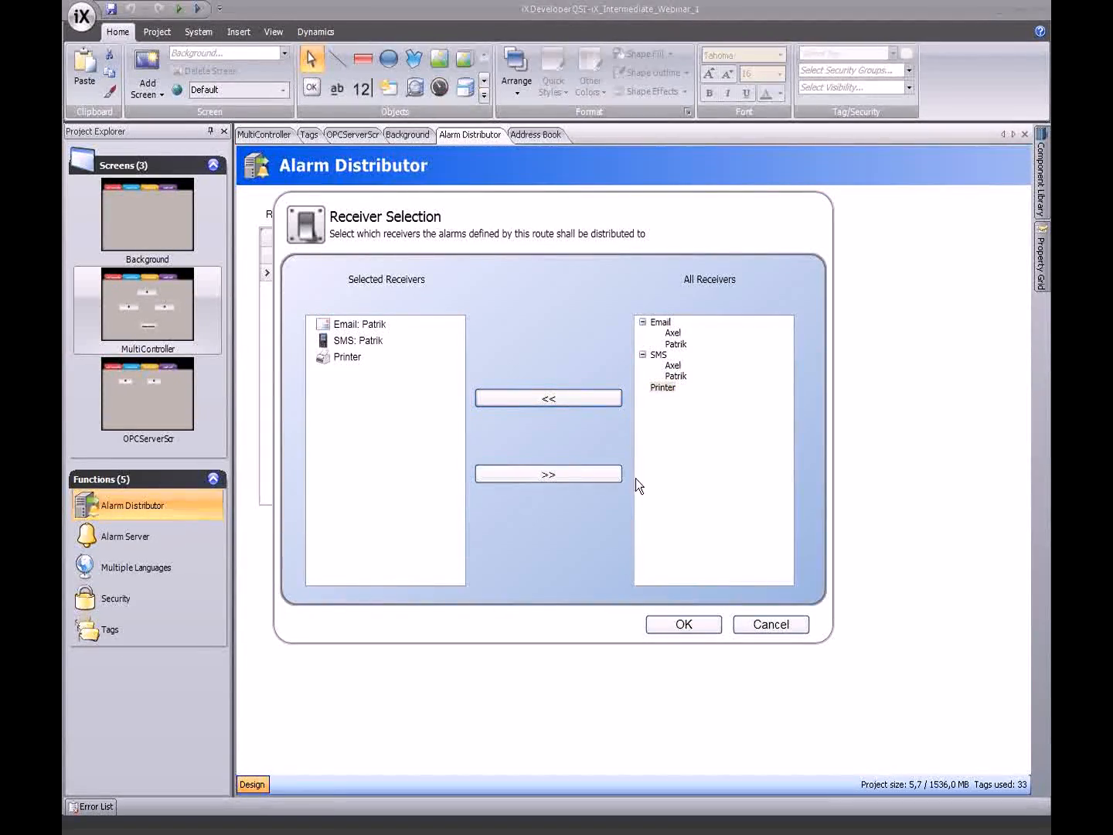
click(697, 623)
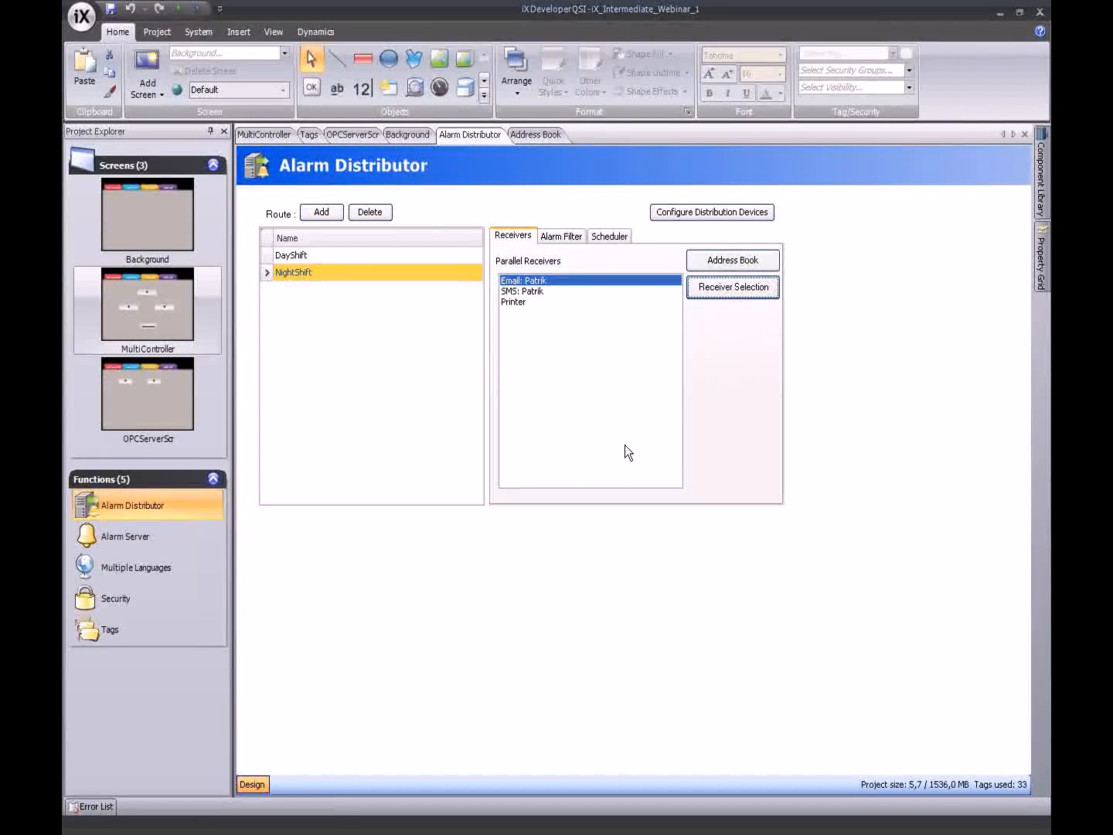
- Recheck the NightShift route name and bring up its alarm filter settings
click(371, 255)
double_click(372, 272)
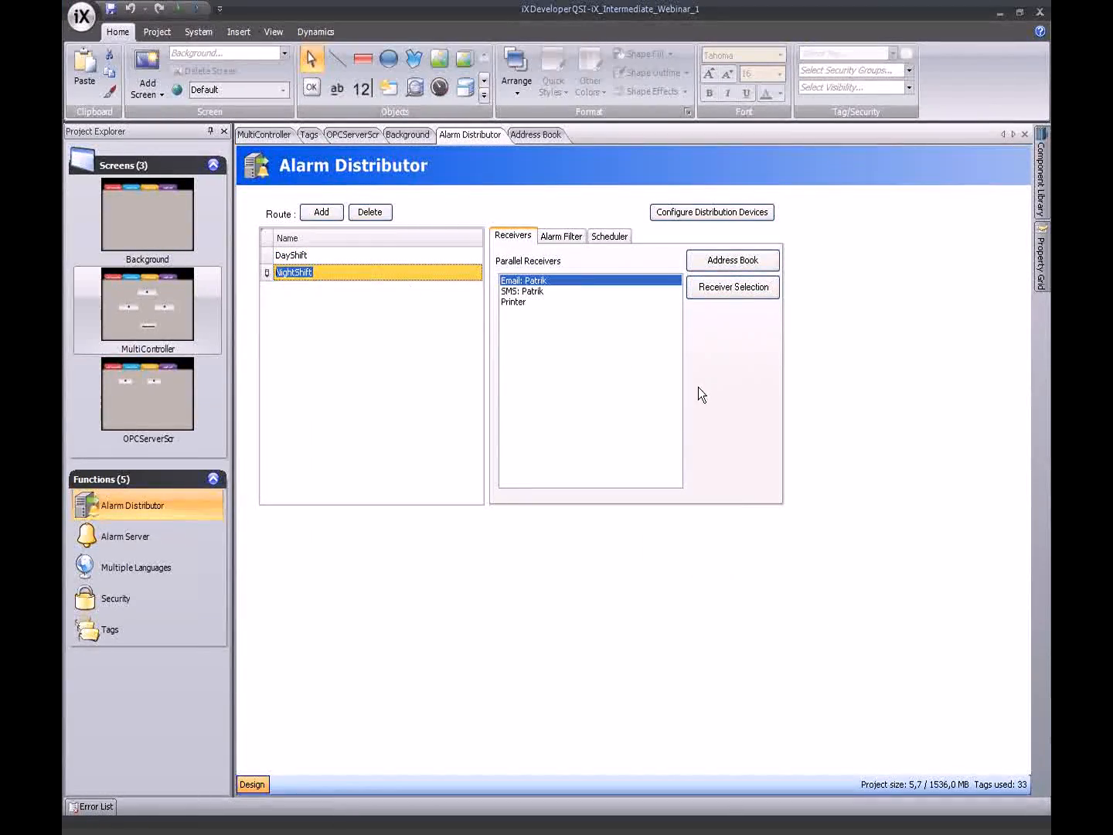
click(436, 307)
click(560, 238)
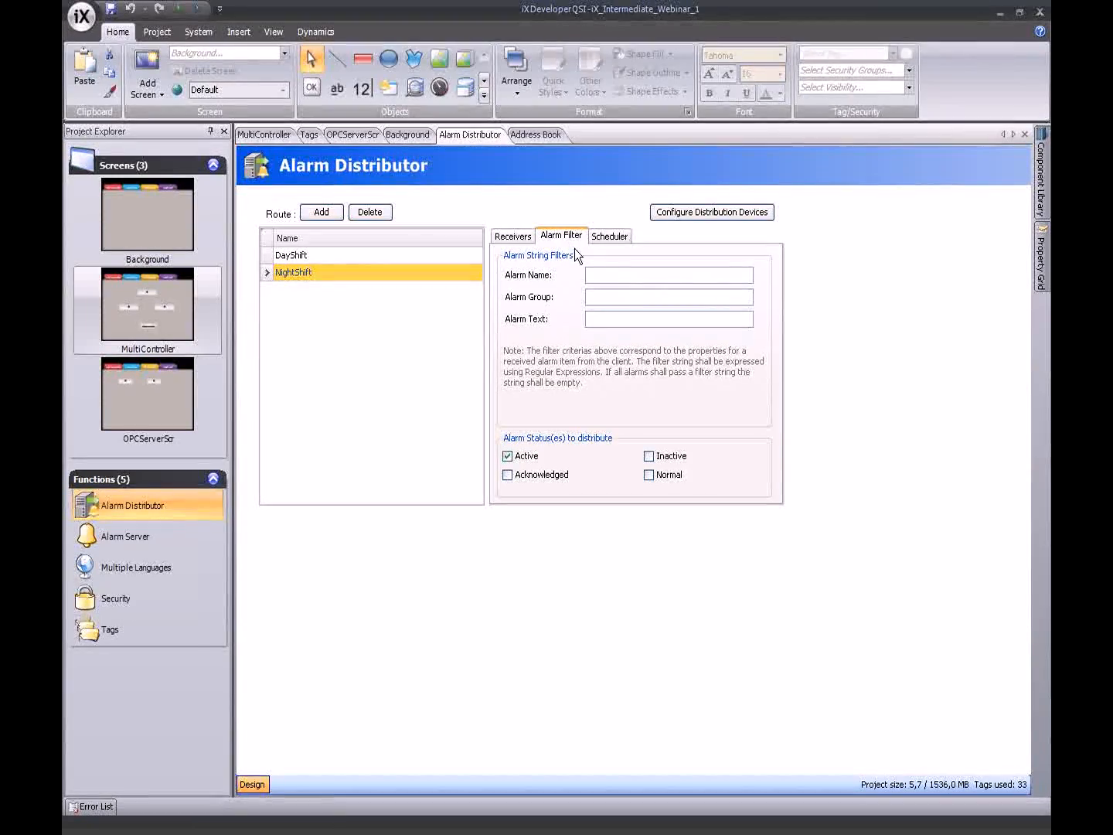
- Leave NightShift's Alarm Name, Alarm Group and Alarm Text filters empty and show its scheduler
click(604, 275)
click(612, 296)
click(607, 320)
click(608, 237)
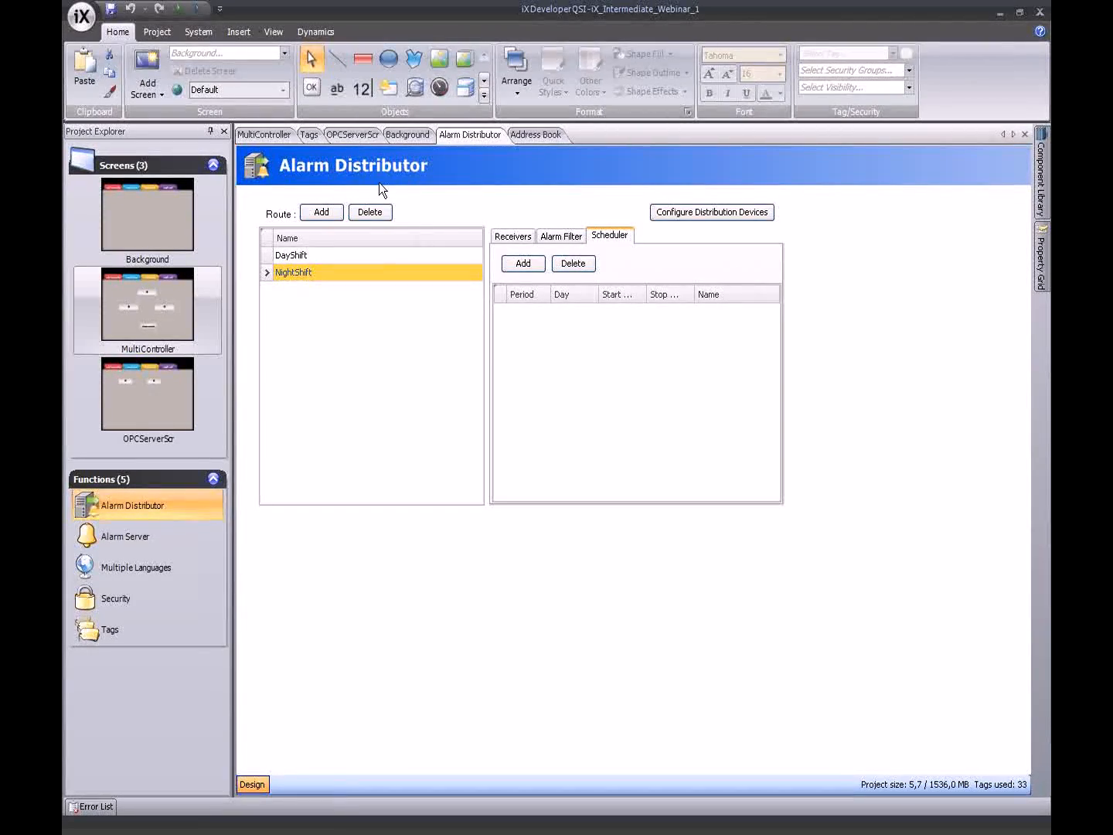
- Add a weekly Tuesday schedule entry to the DayShift route
click(342, 254)
click(517, 263)
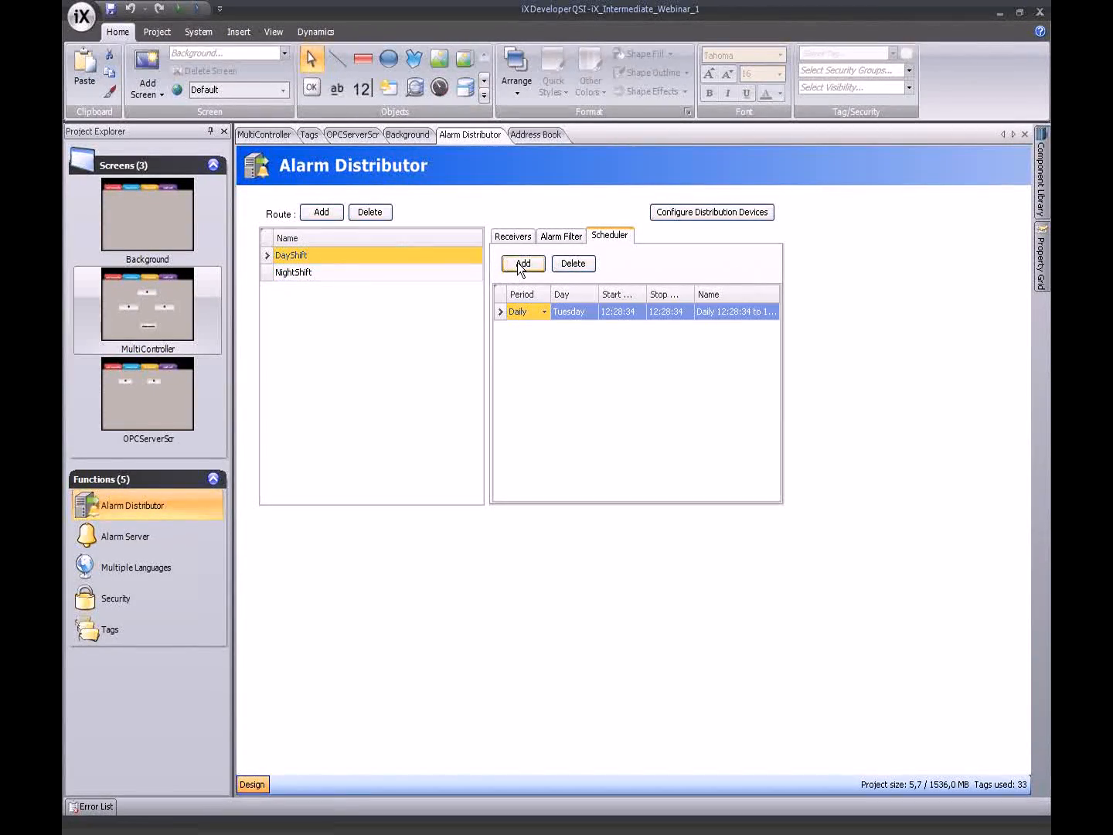
click(545, 310)
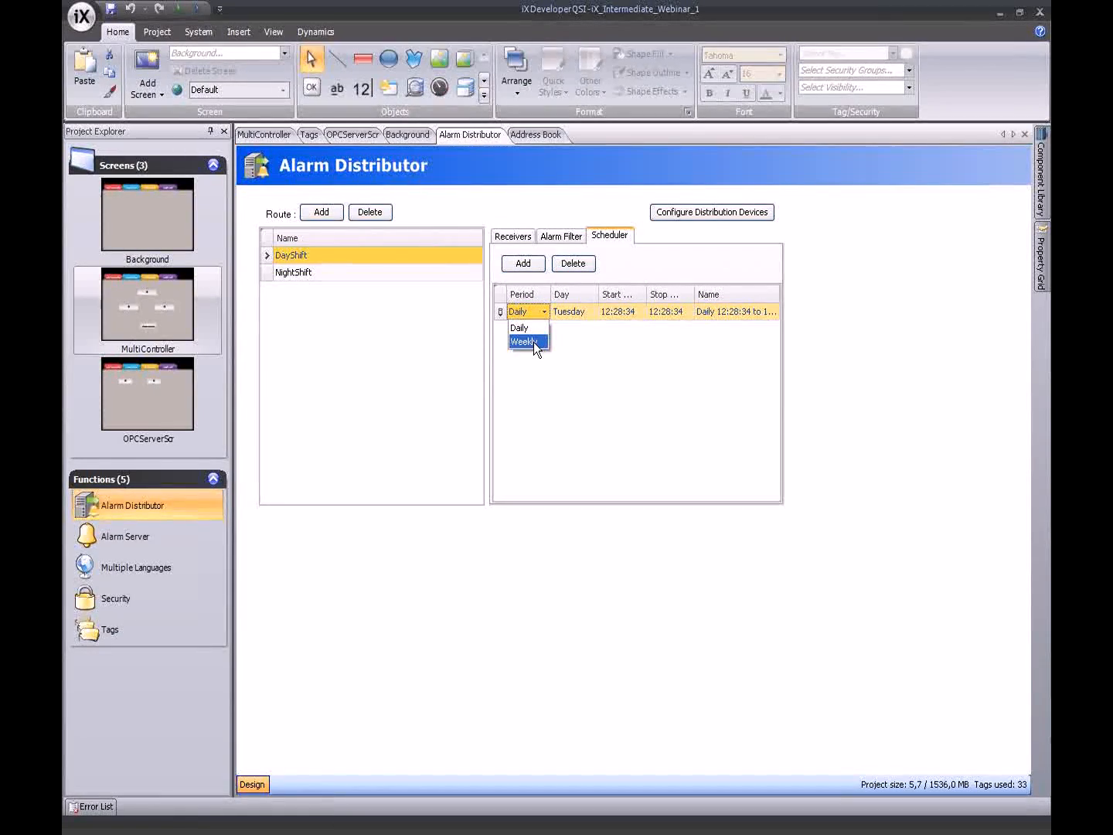
click(532, 342)
click(588, 312)
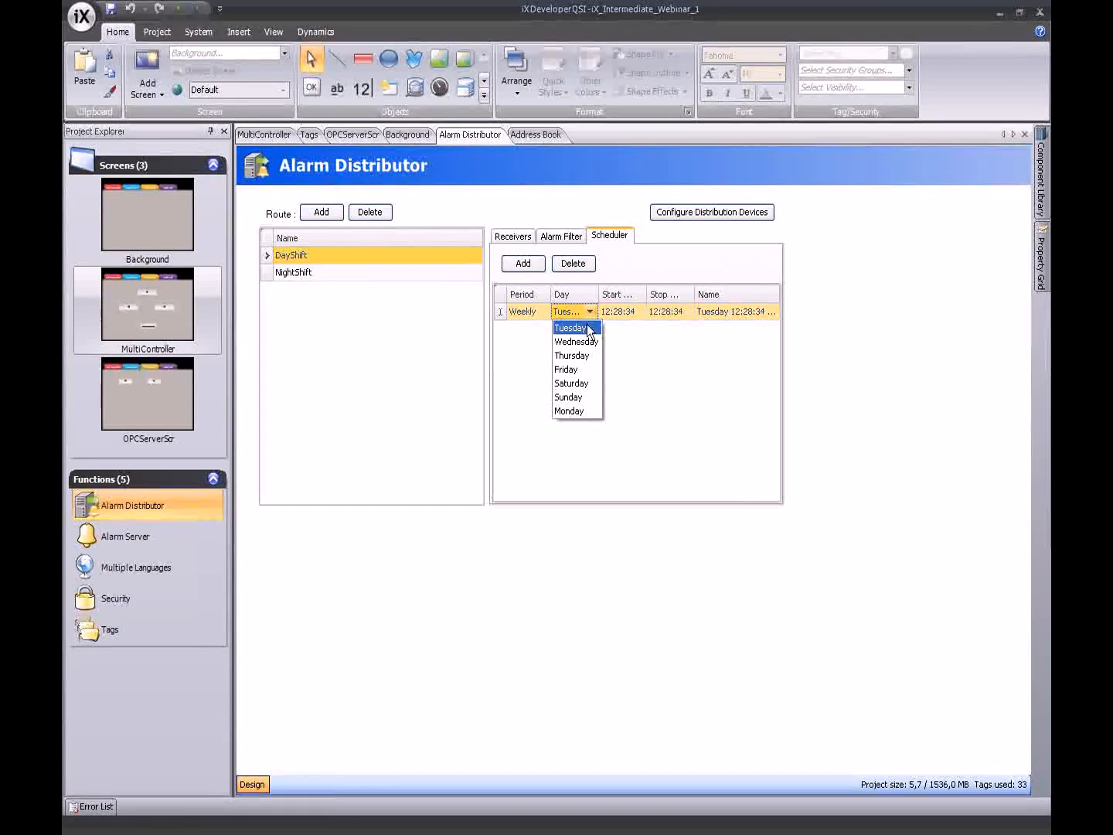
click(595, 312)
- Set the DayShift entry's start time to 06:00:00 and its stop time to 19:00
click(635, 311)
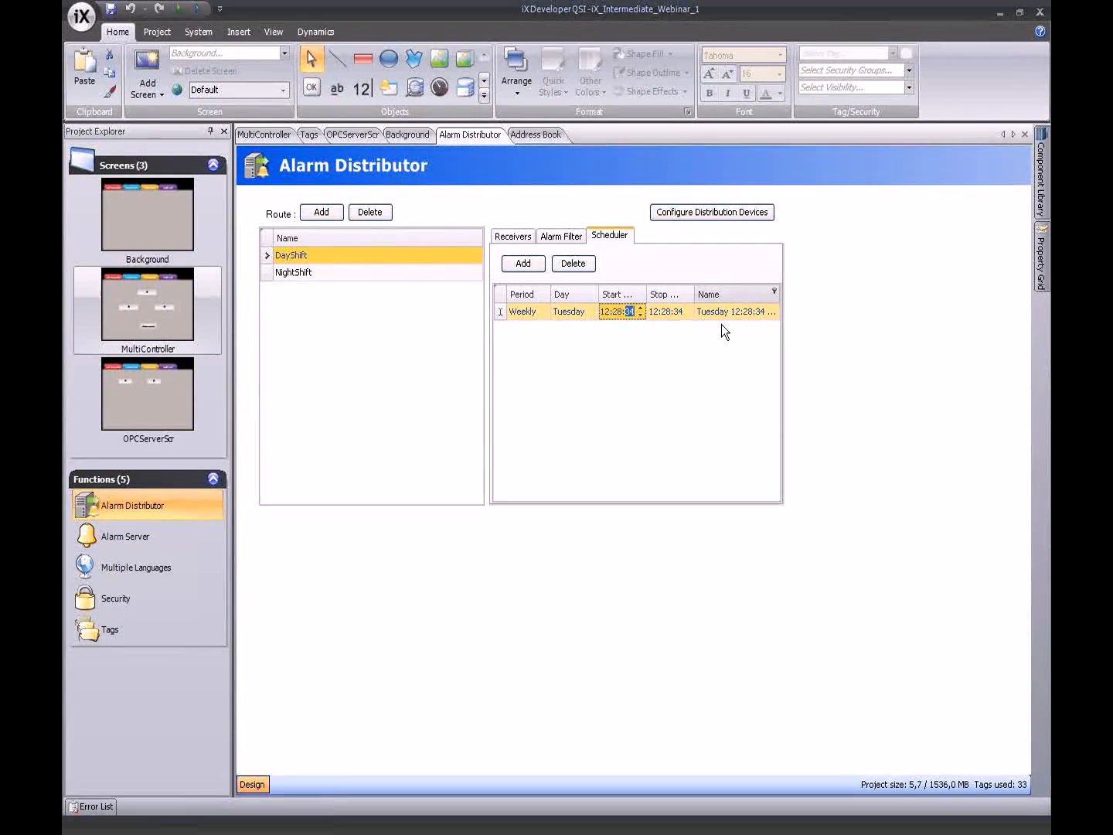
key(Left)
key(Left)
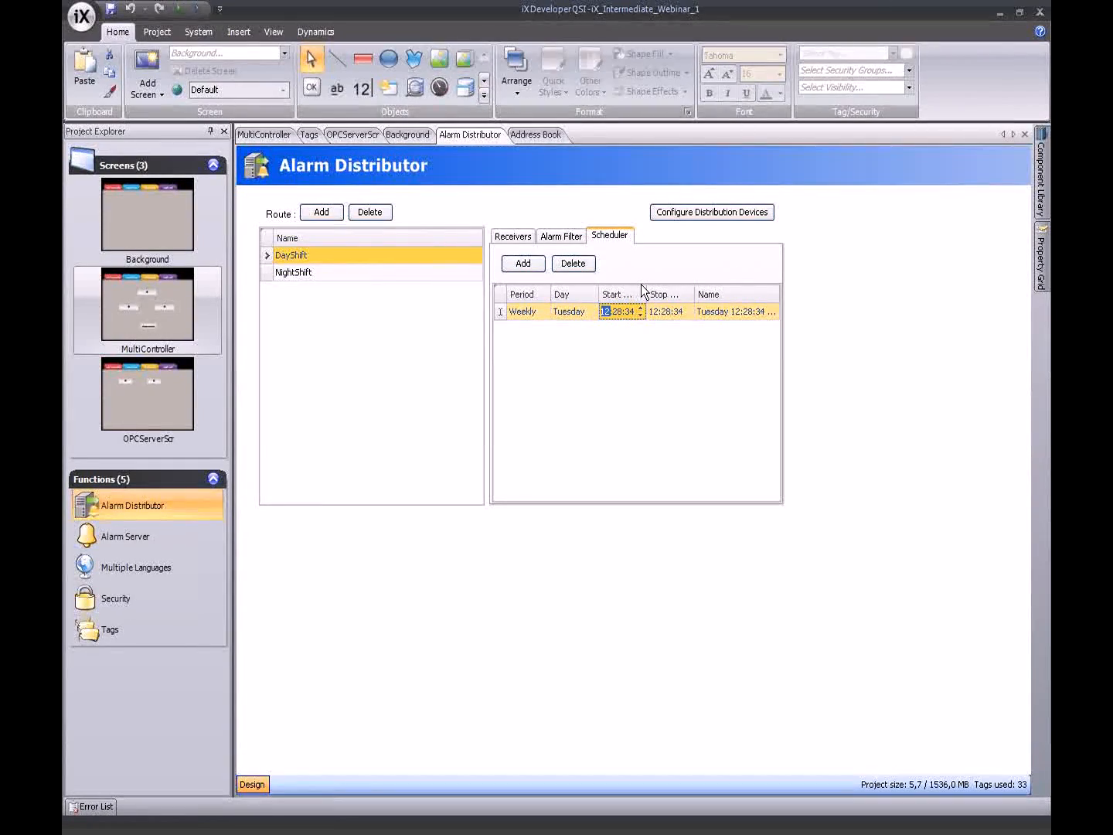
text(6)
key(Right)
text(0)
key(Right)
text(0)
click(657, 312)
text(19:)
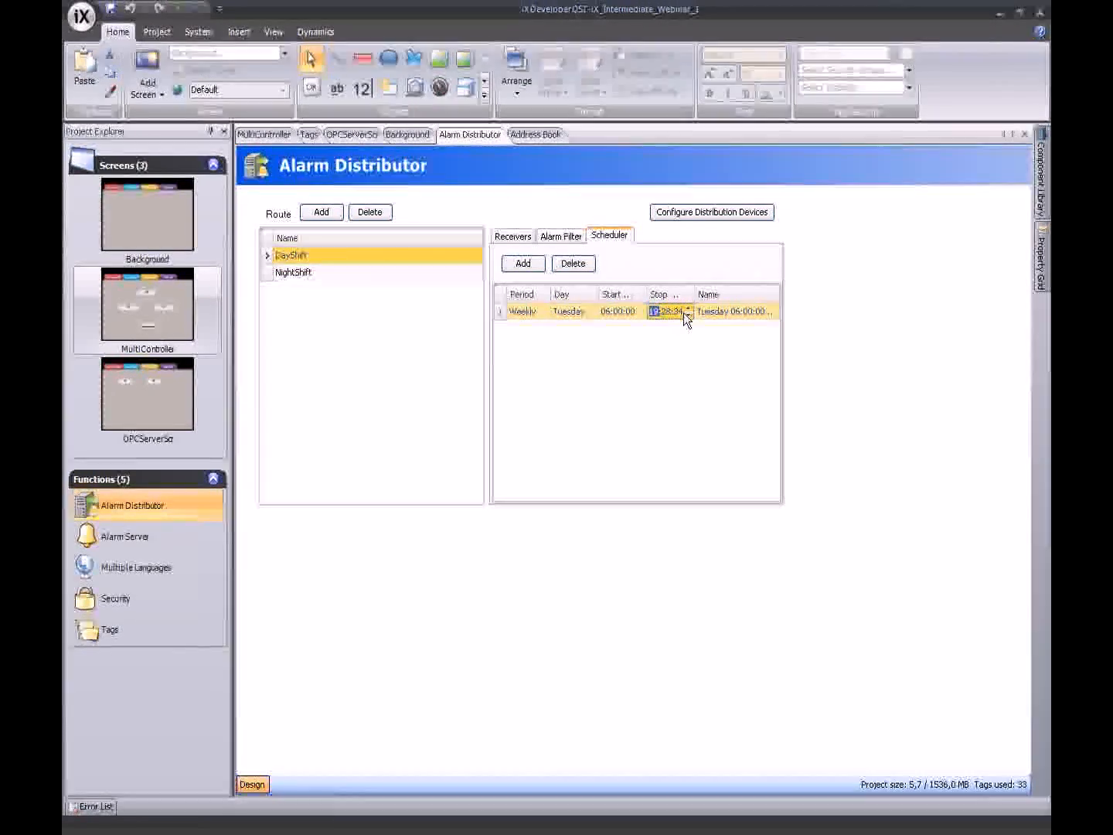
text(00)
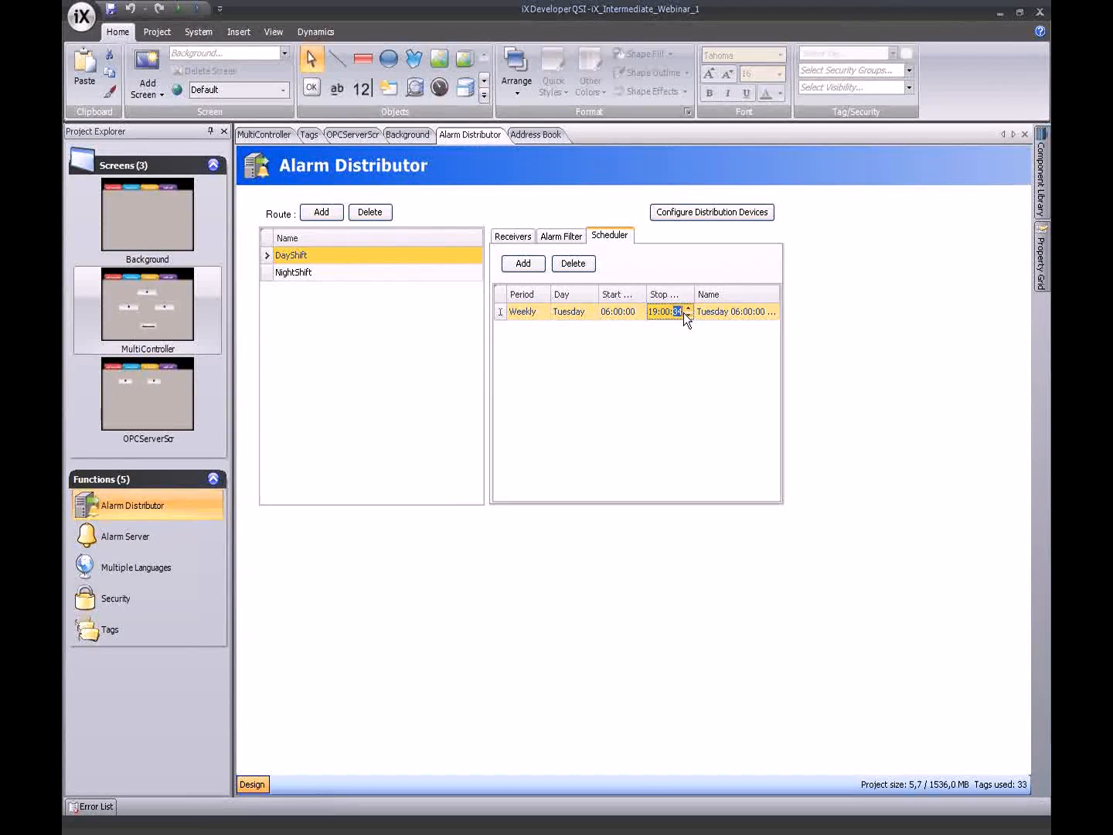
click(687, 341)
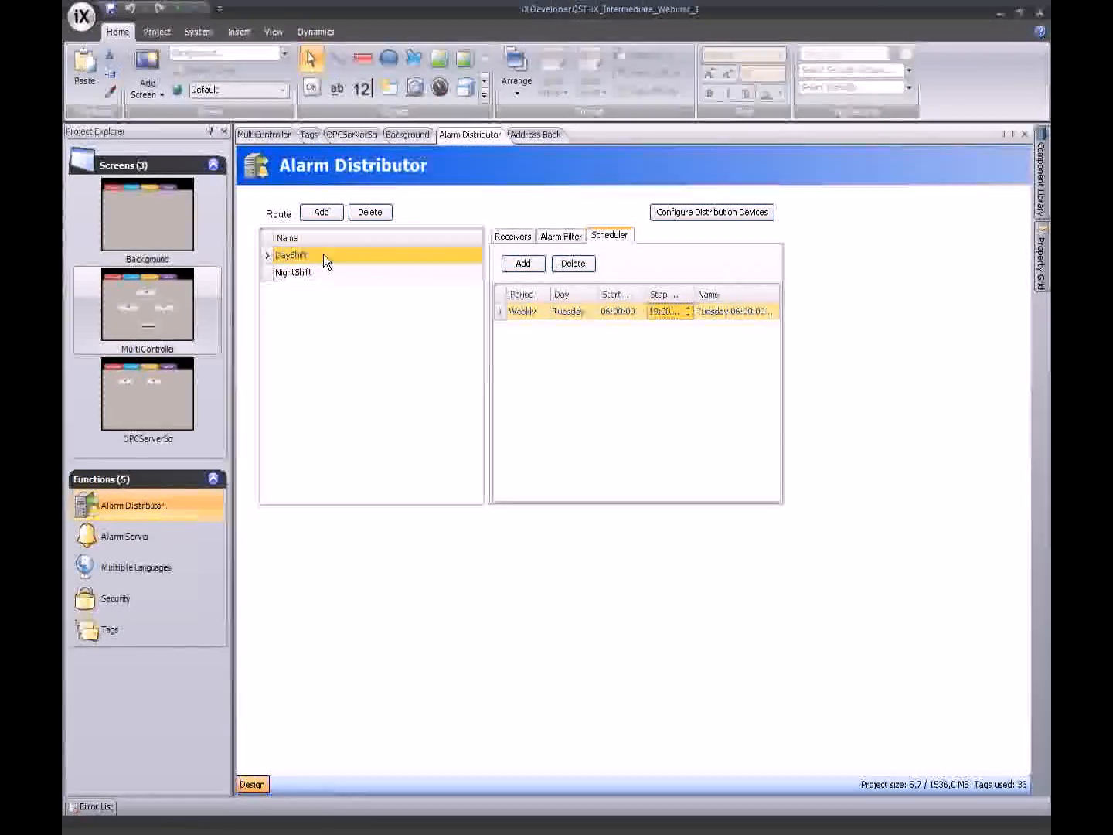
click(302, 275)
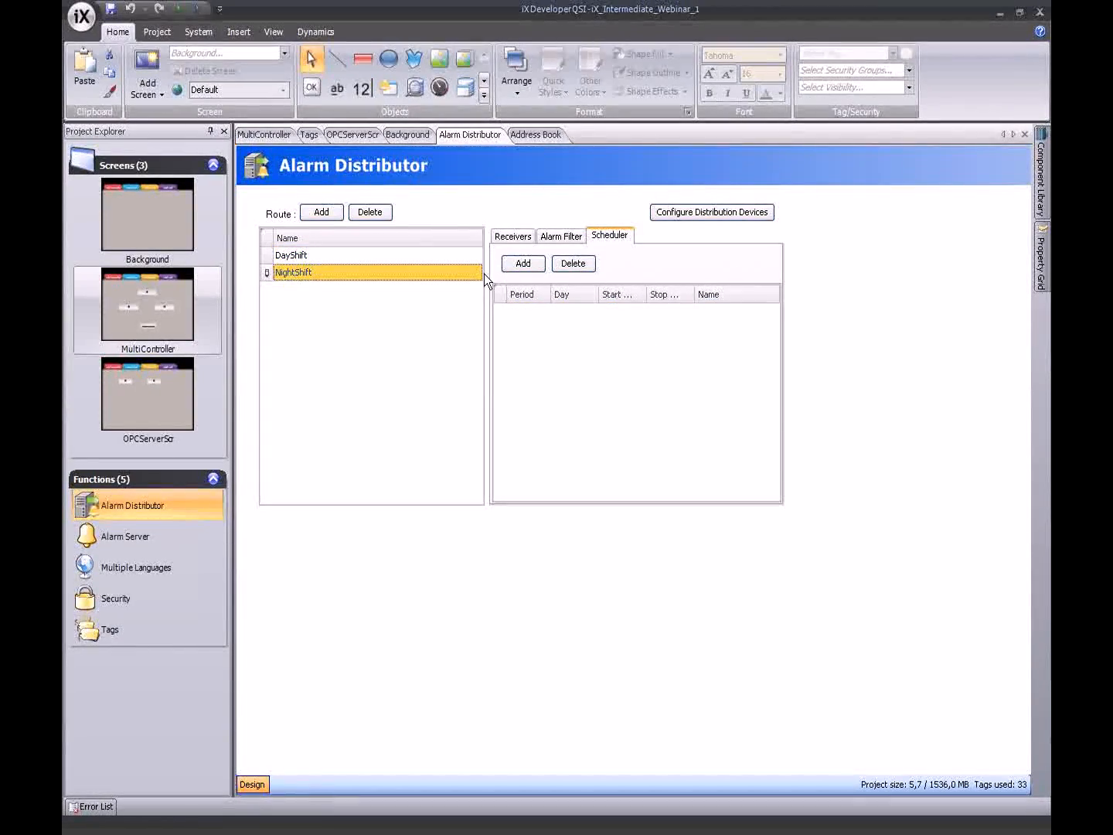
- Add a weekly NightShift schedule entry starting at 19:00:00 and stopping at 04:00
click(543, 267)
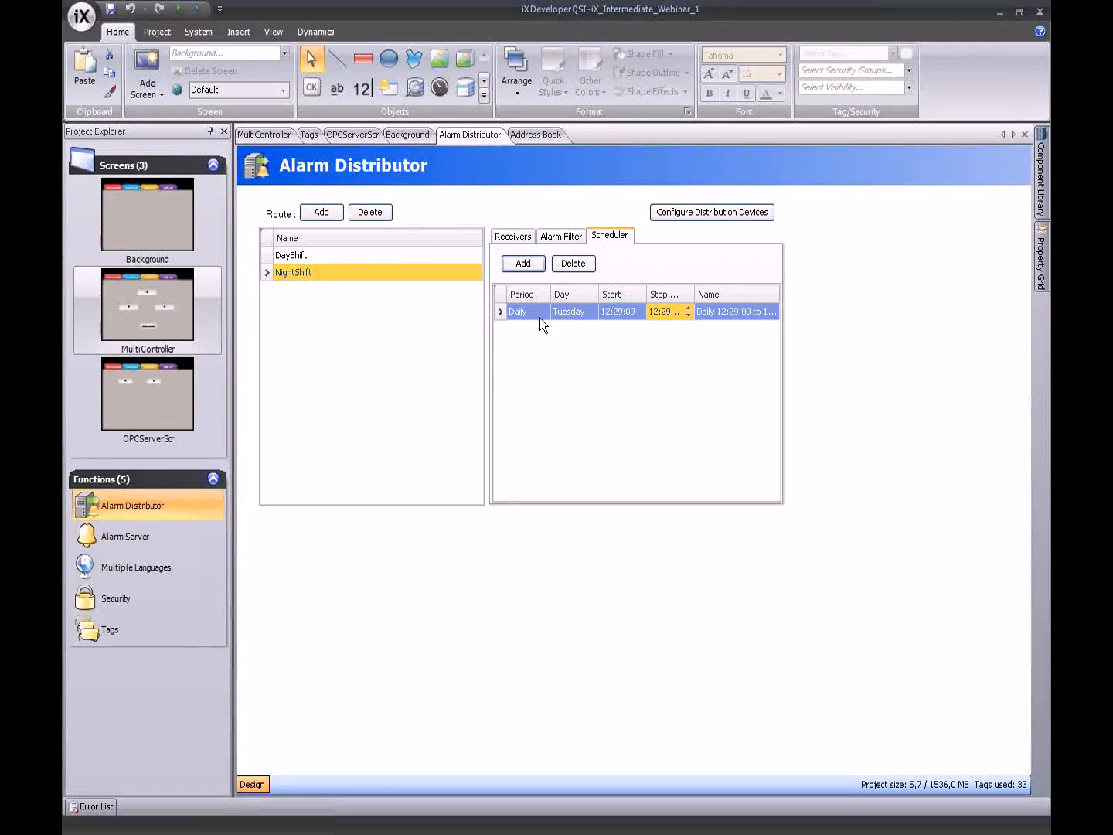
click(619, 309)
text(19)
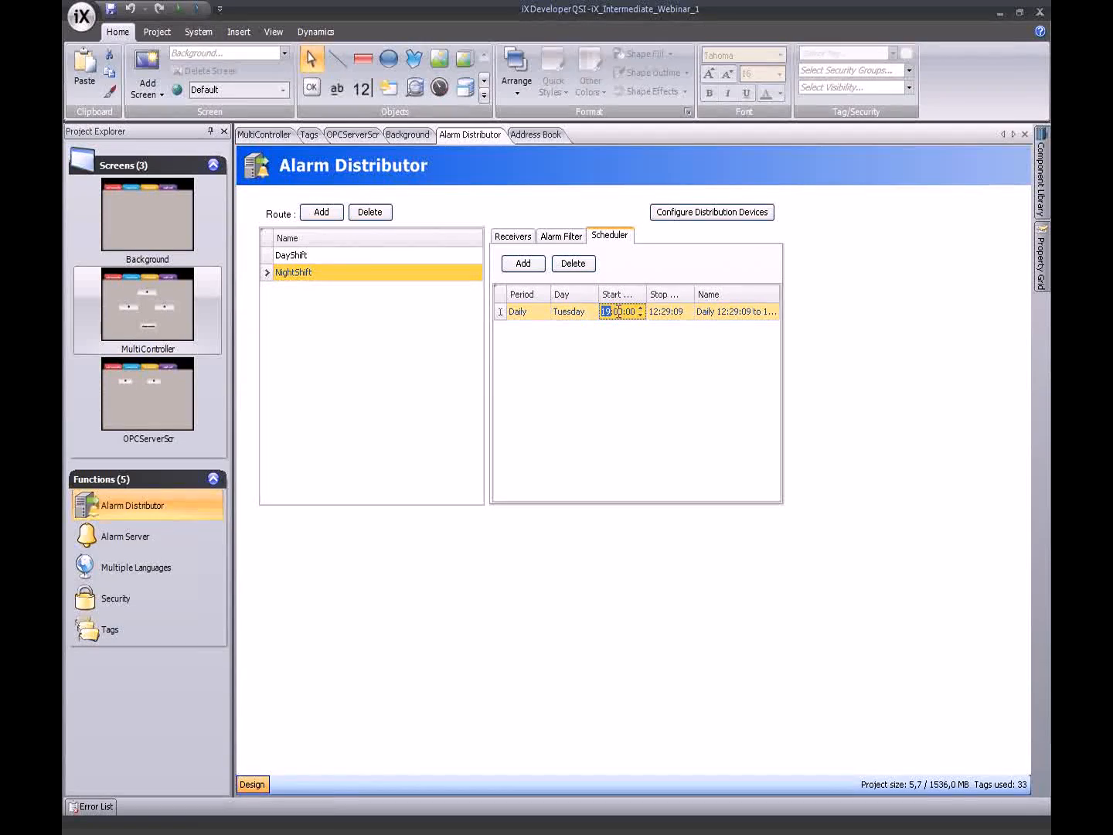
click(544, 315)
click(525, 342)
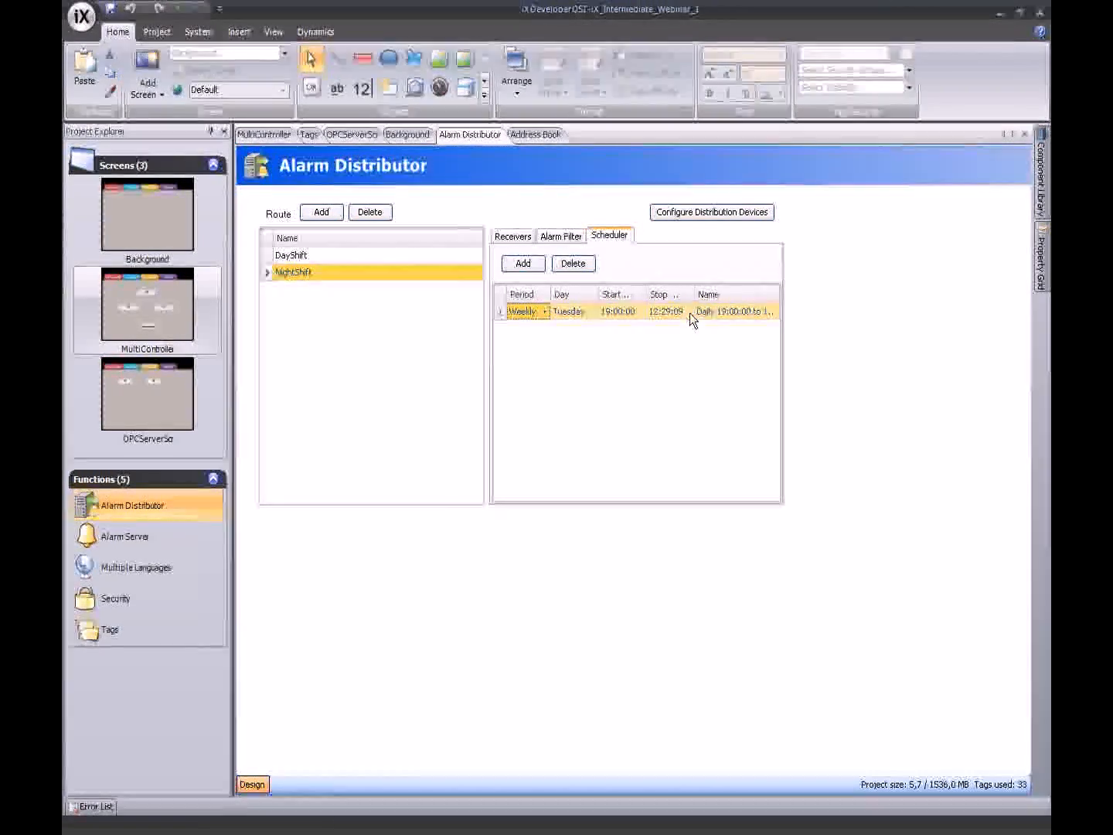
click(689, 312)
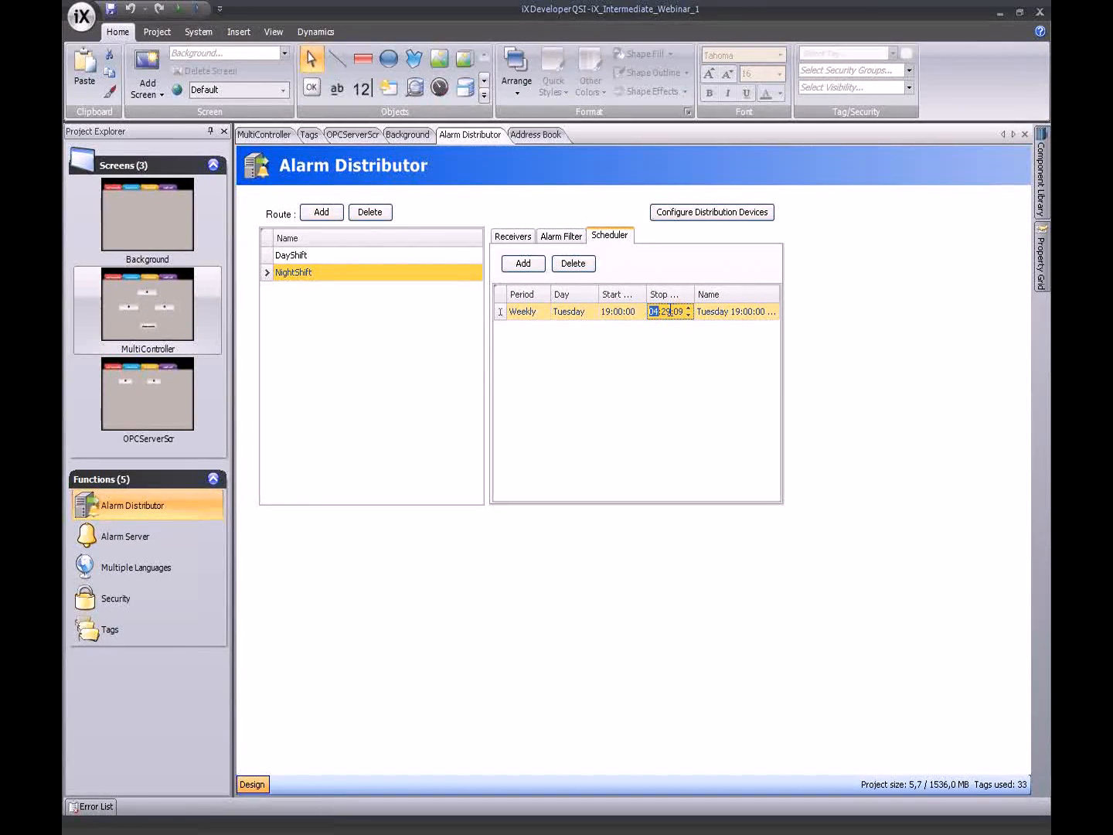
text(4:)
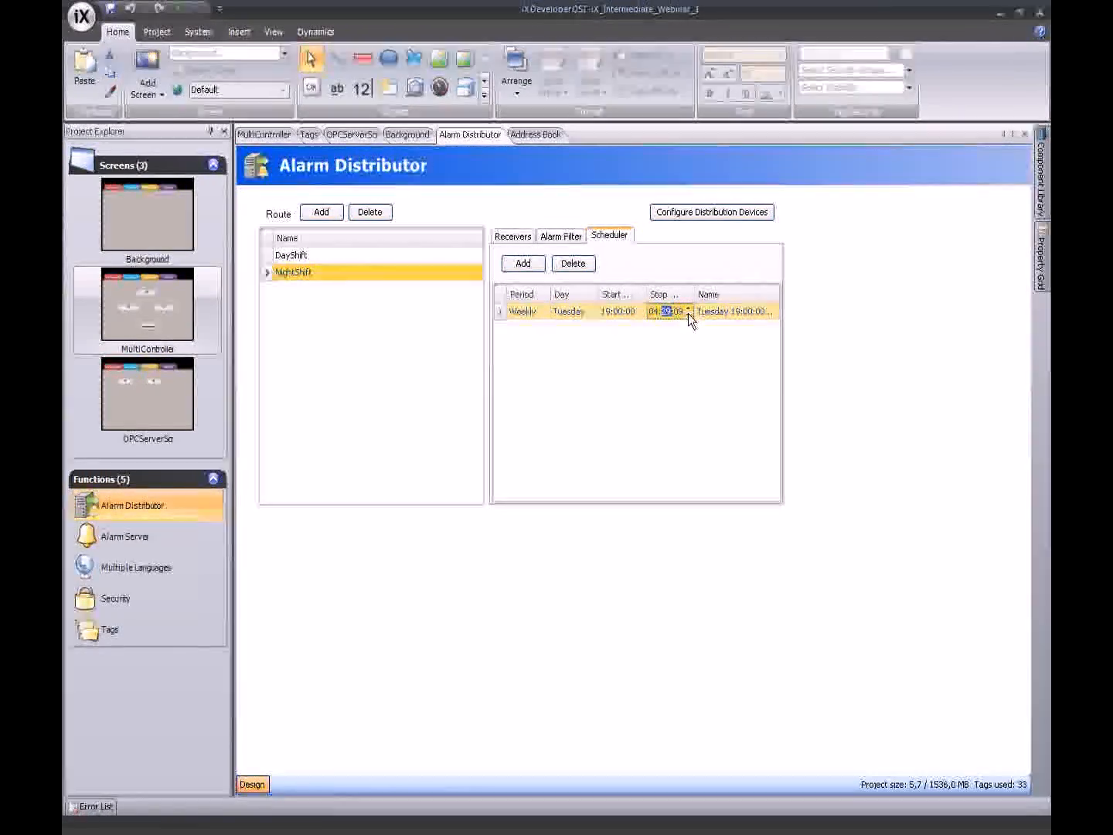
text(0...)
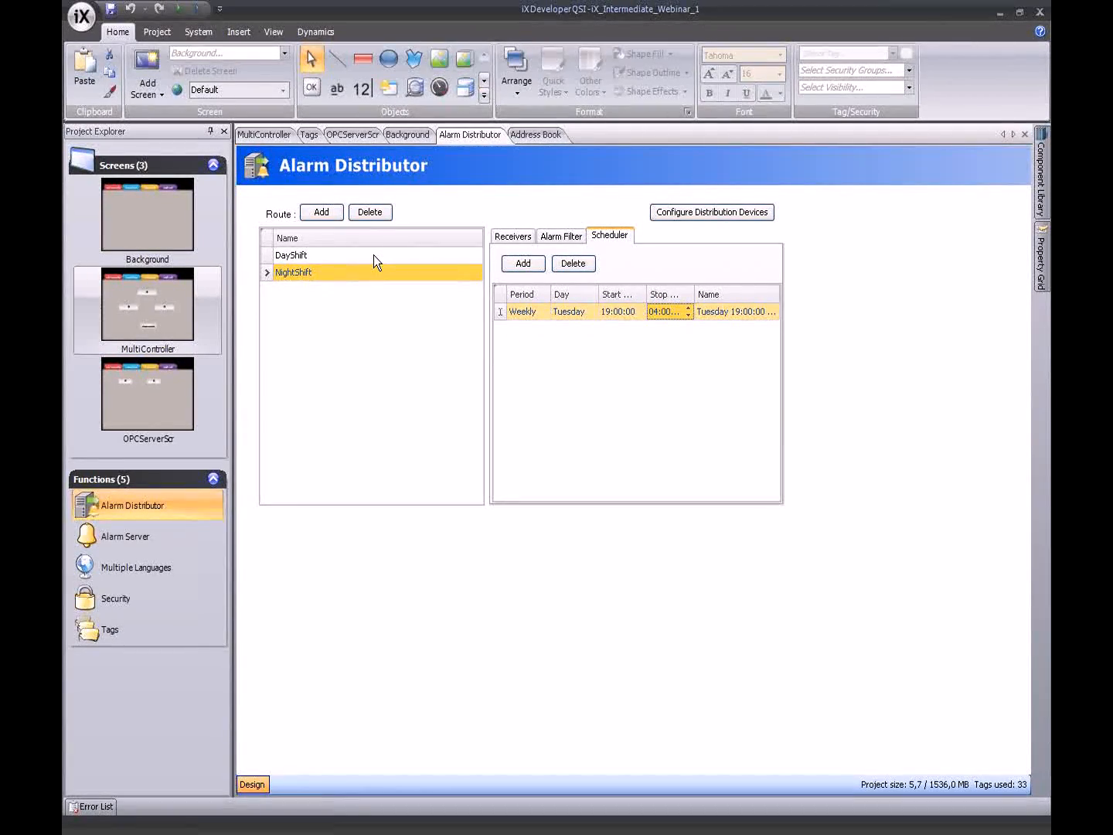
- Set the Email Device's From Name to iXPanel123 and enter the sender e-mail address
click(707, 212)
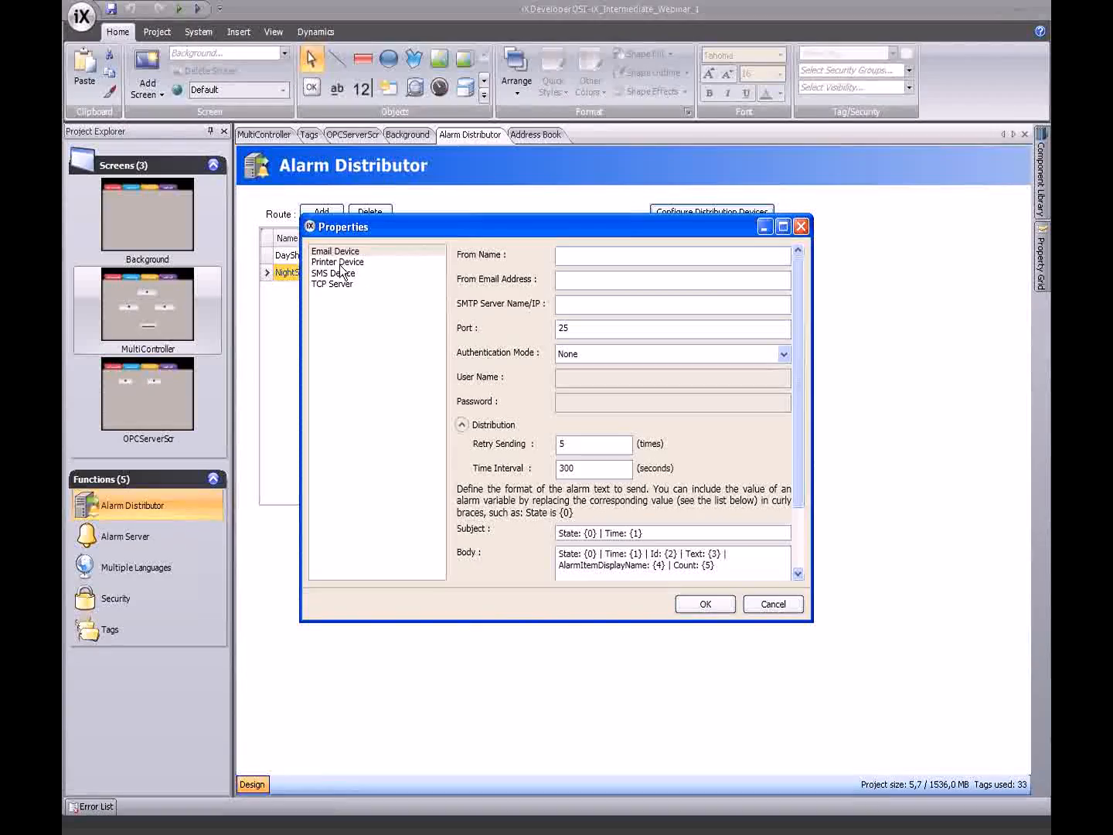
click(319, 252)
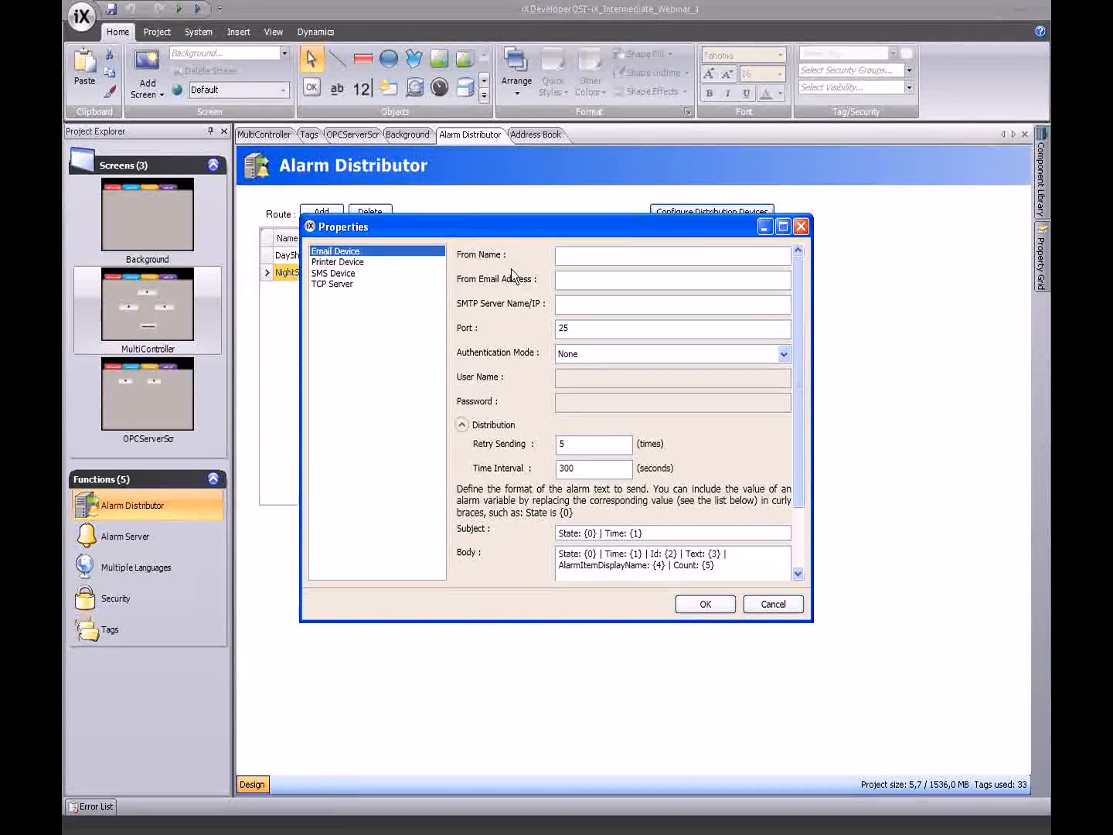
click(594, 254)
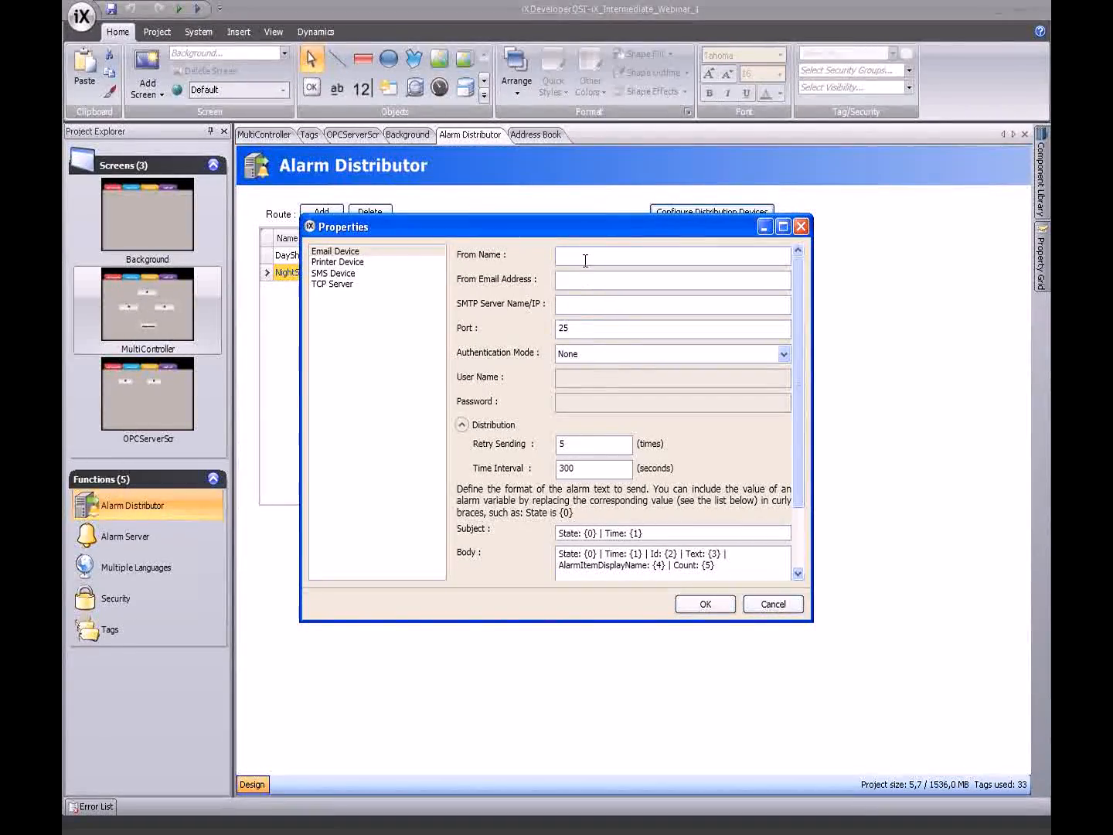
text(xPaiXPa)
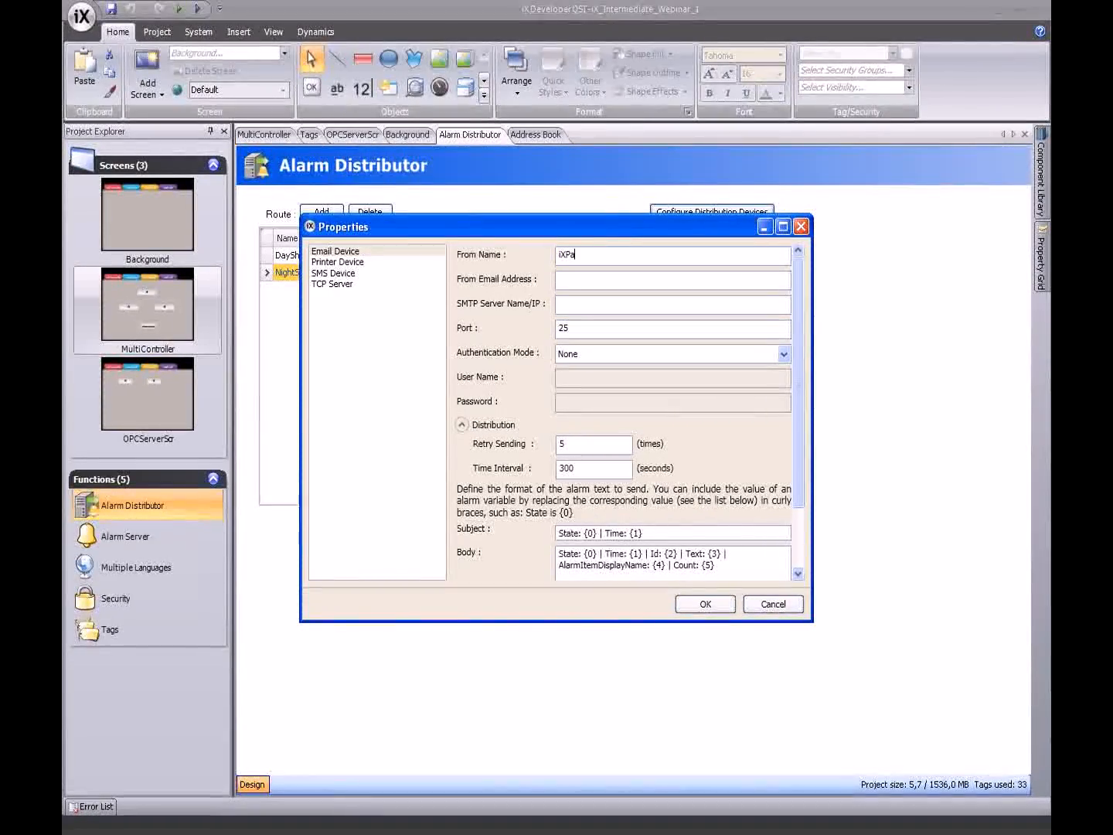
text(nel10)
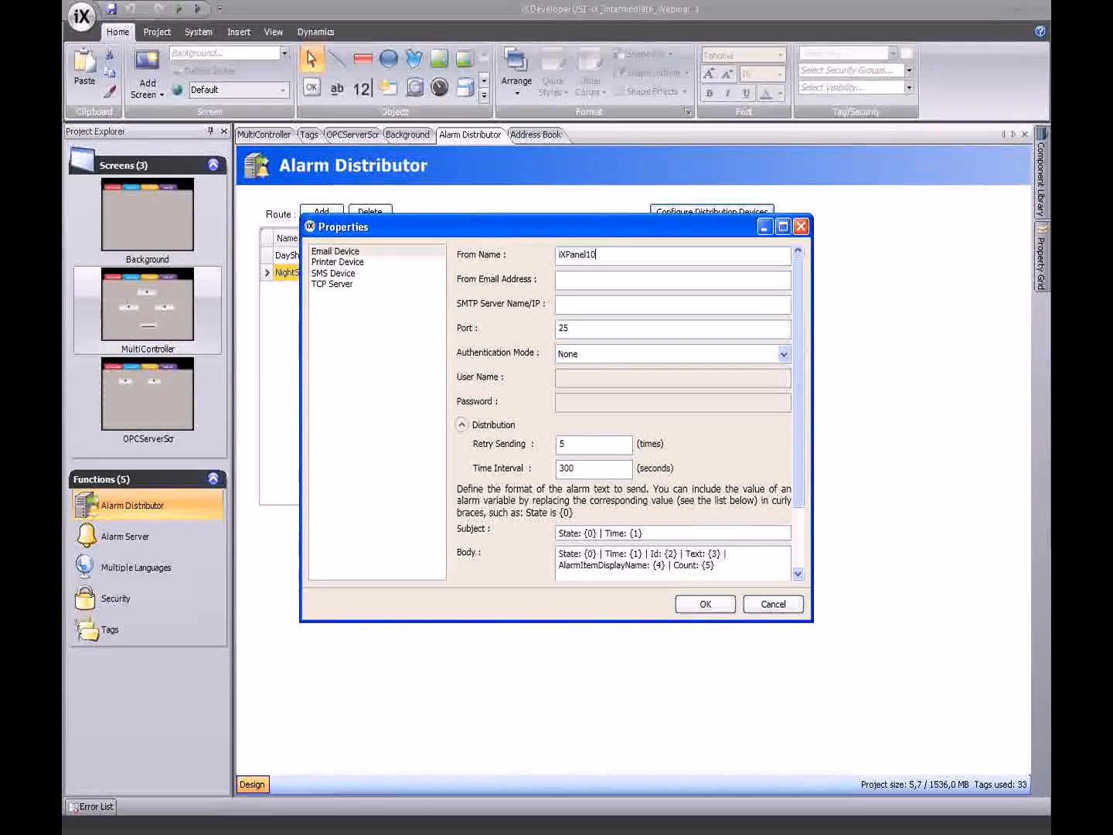
key(BackSpace)
text(13adm)
key(BackSpace)
key(BackSpace)
key(BackSpace)
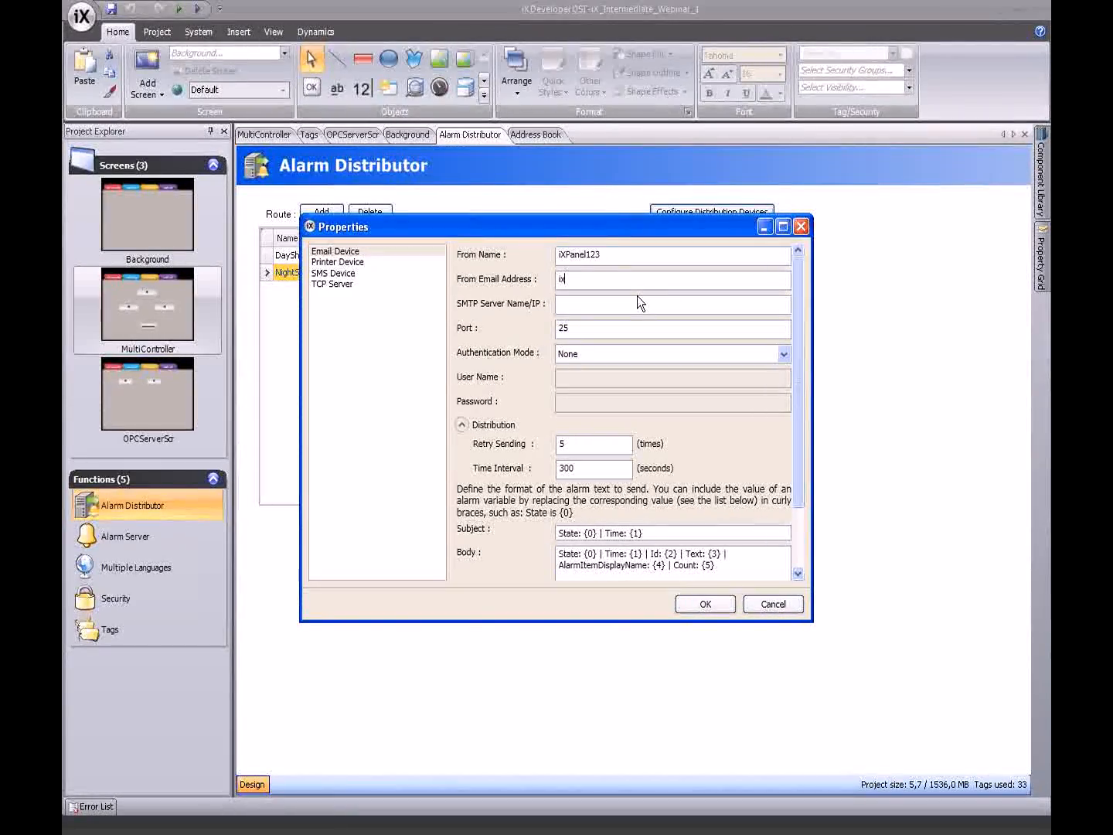
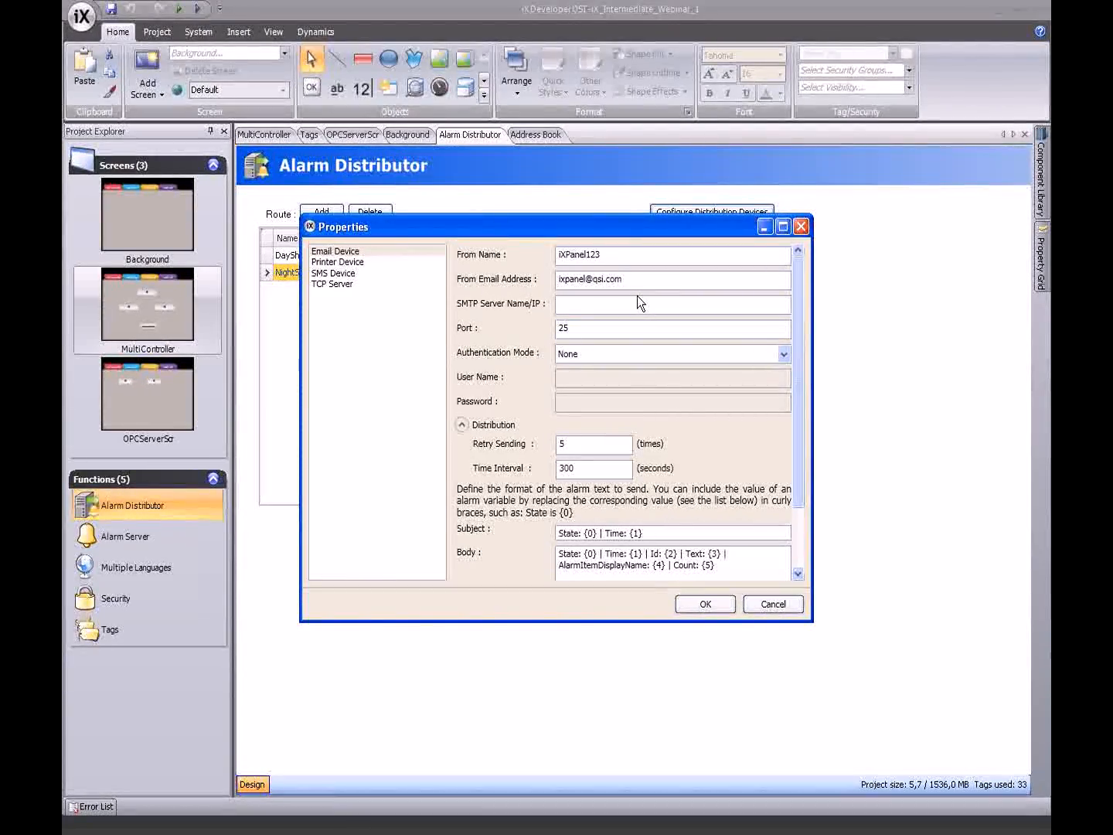
- Append the line 'This is an alarm from the iX Panel' to the email Body template
click(631, 308)
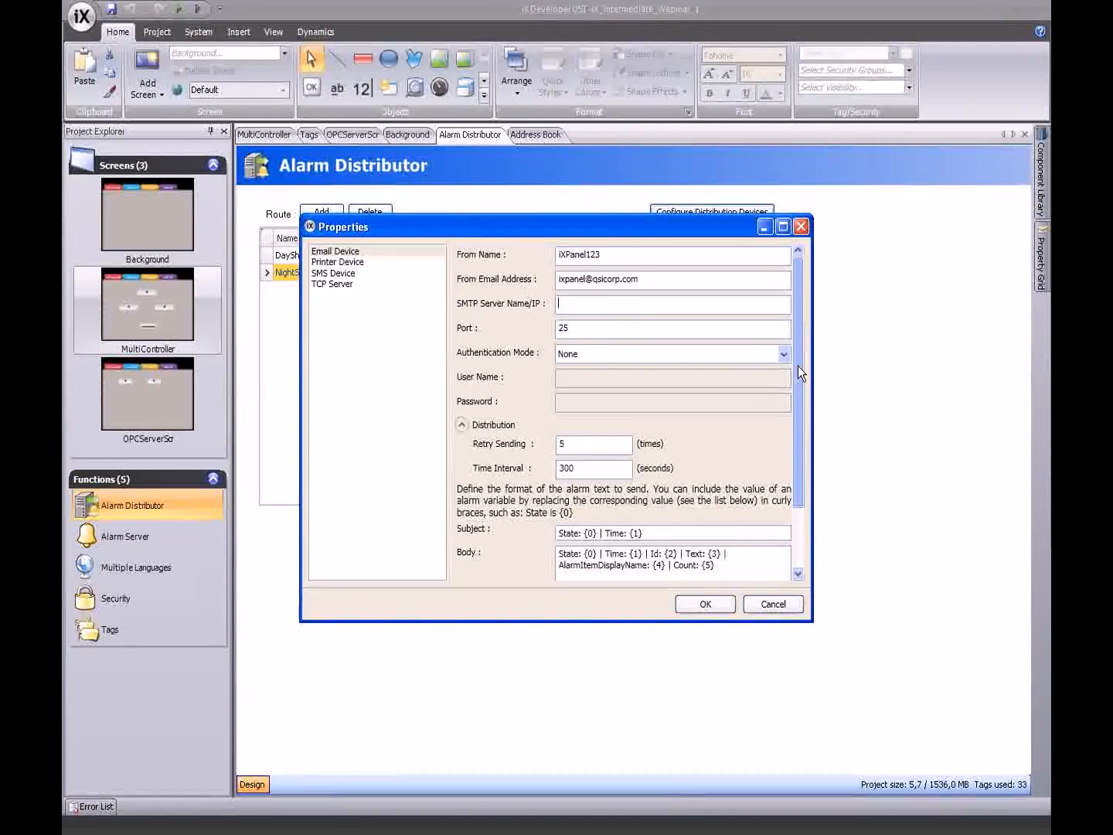
drag(797, 366, 798, 445)
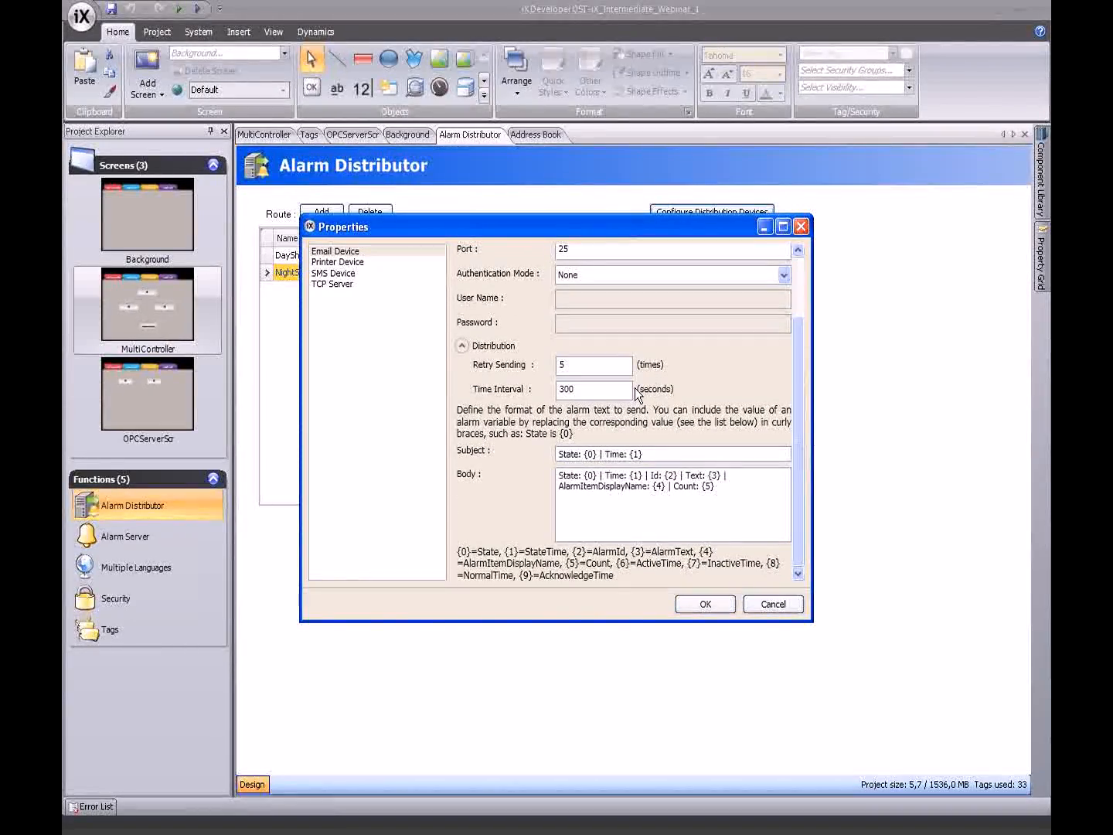
click(645, 454)
click(608, 455)
click(723, 477)
key(Return)
key(Return)
text(das)
key(BackSpace)
key(BackSpace)
key(BackSpace)
text(This is an alarm from)
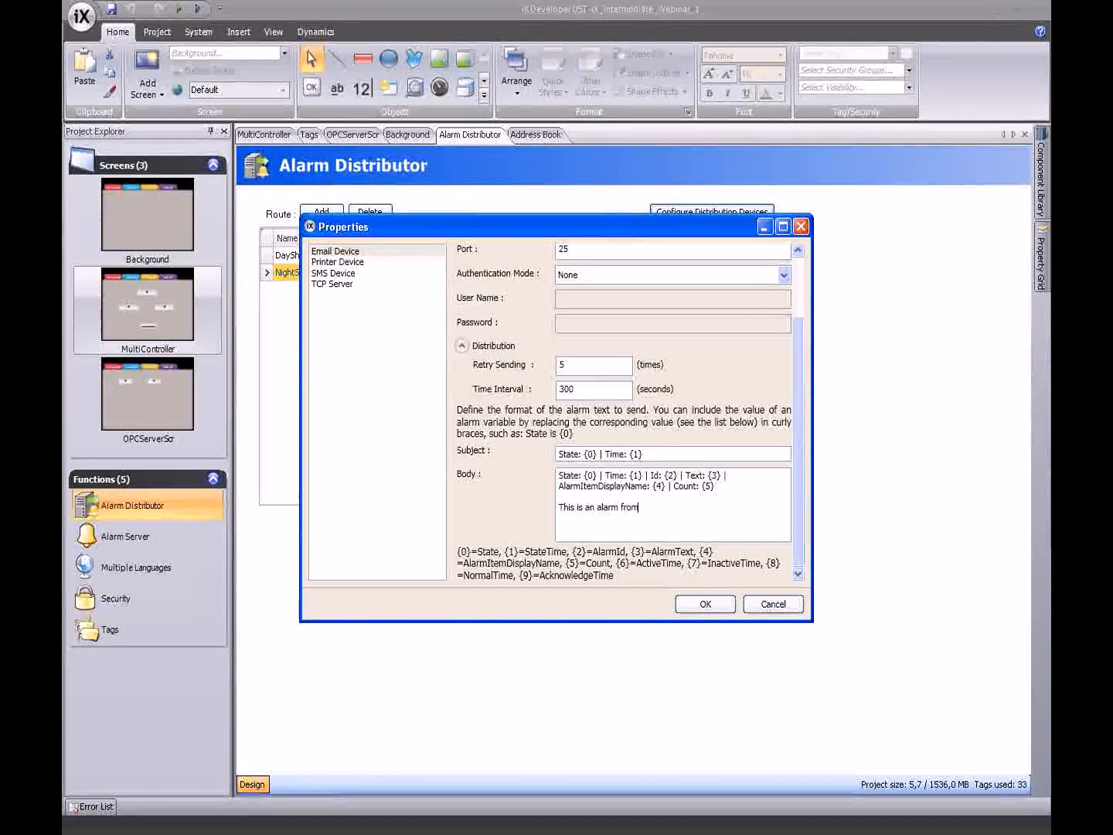
text( the )
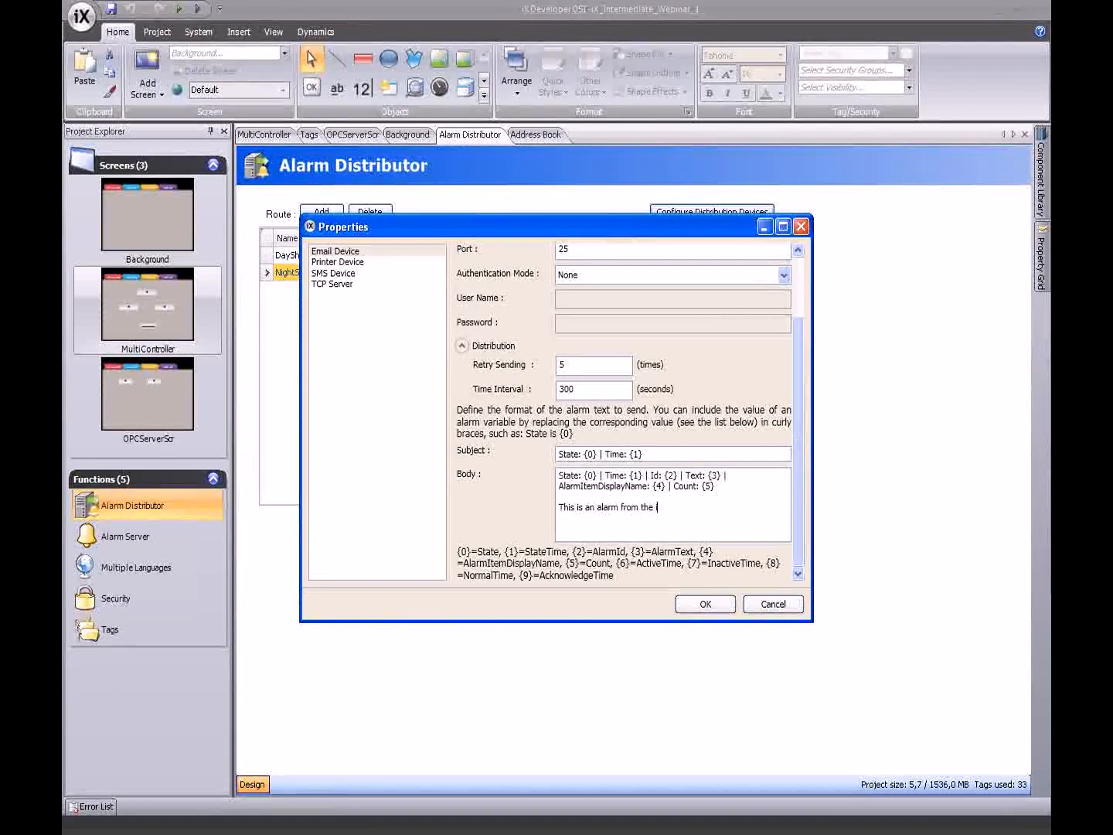
text(iX Panel)
- Keep the Printer Device on the USB connector and PCLINKJET type, then review its remaining settings
click(369, 262)
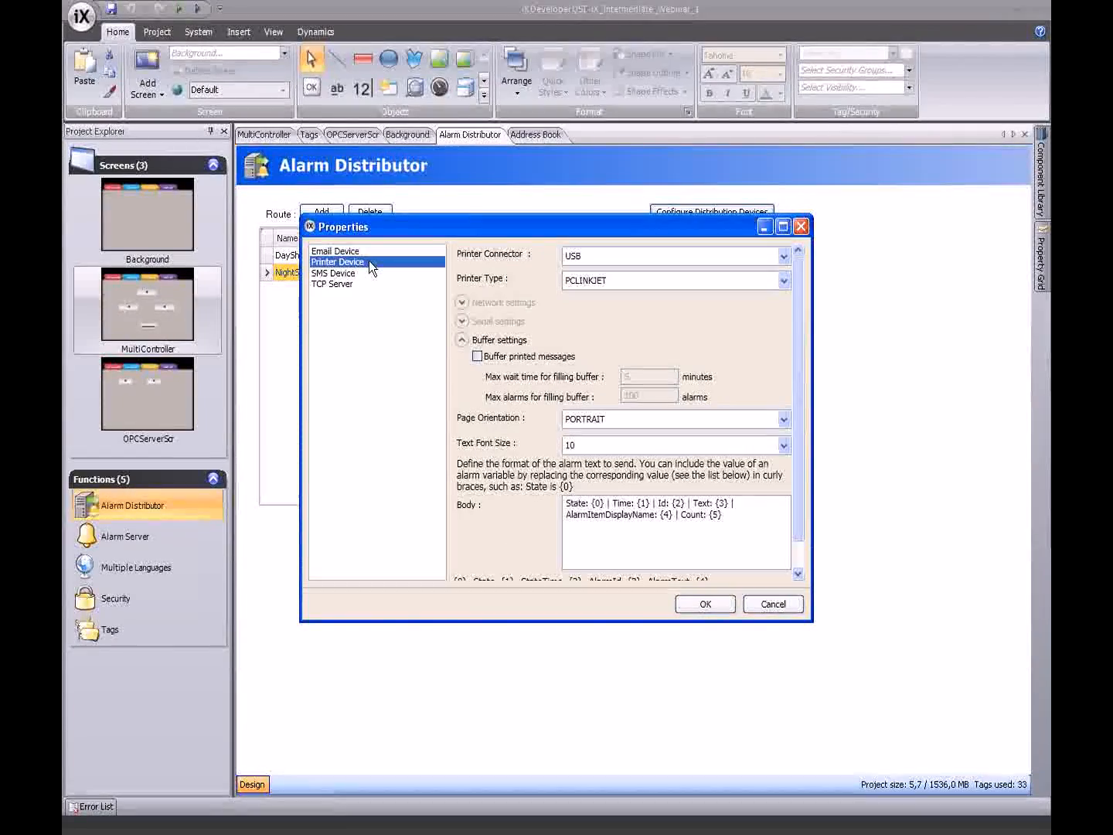
click(653, 256)
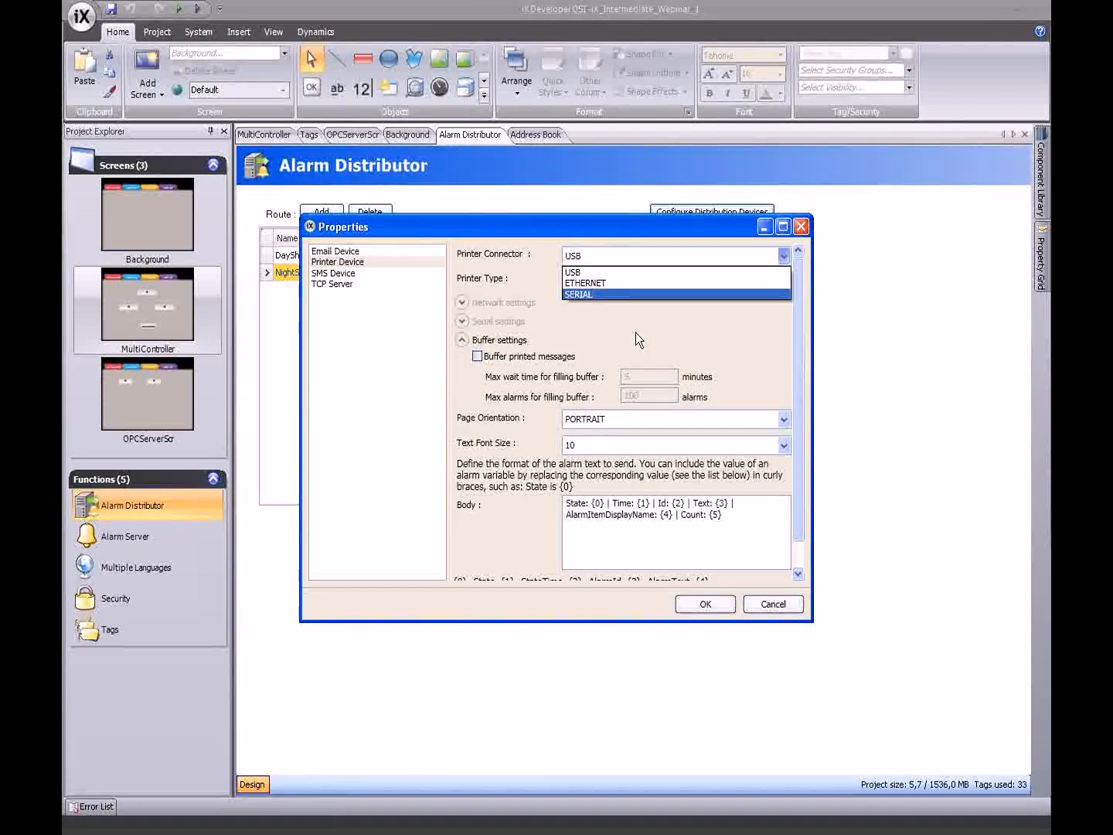
click(615, 311)
click(584, 277)
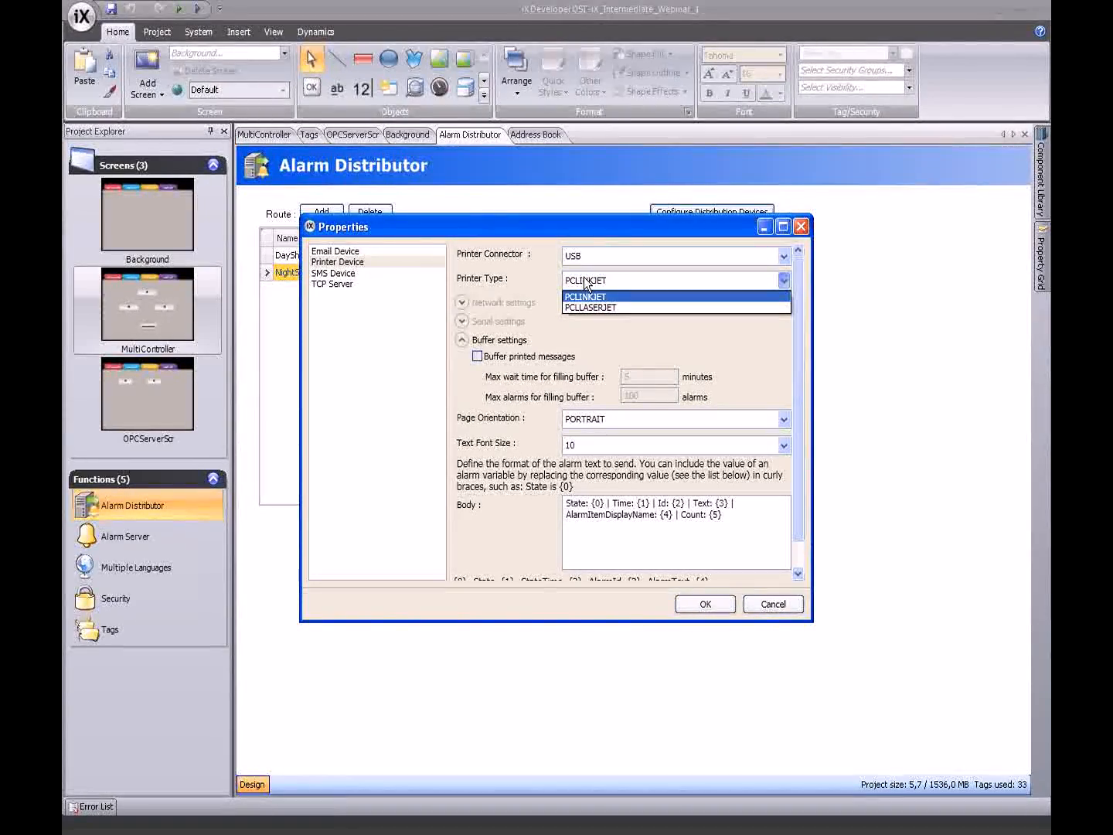
click(641, 346)
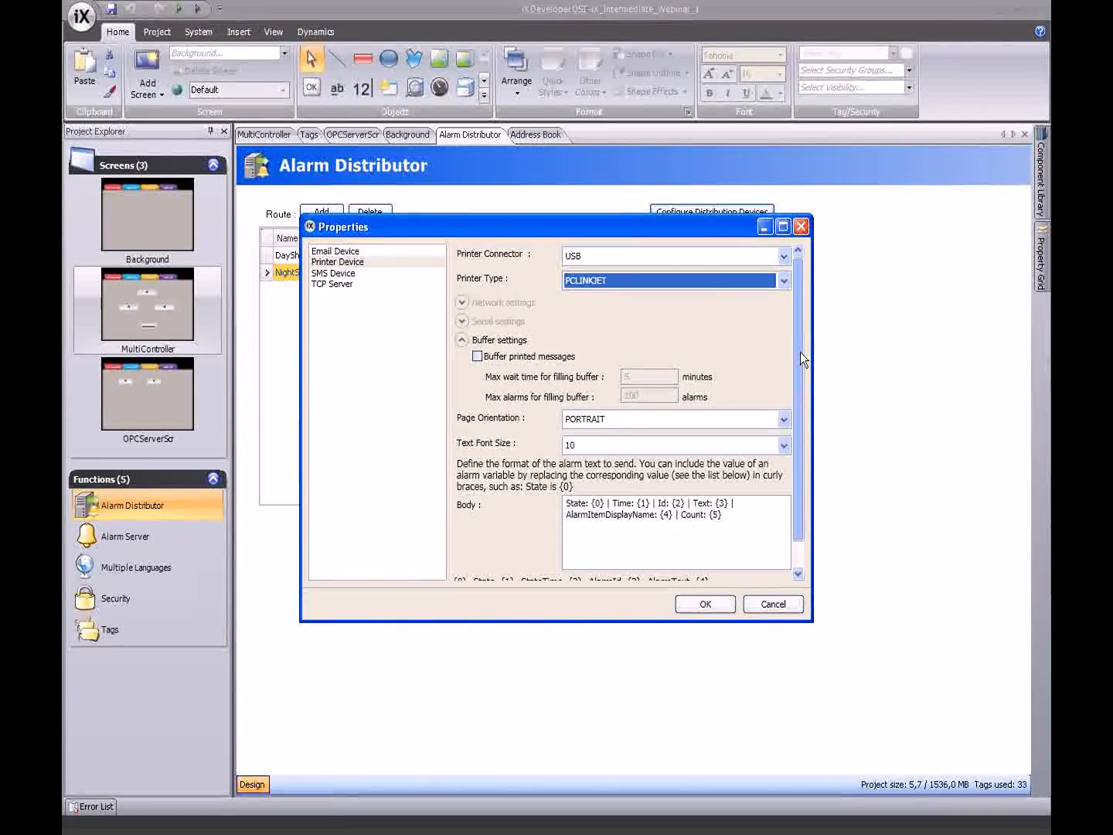
scroll(800, 351, down, 3)
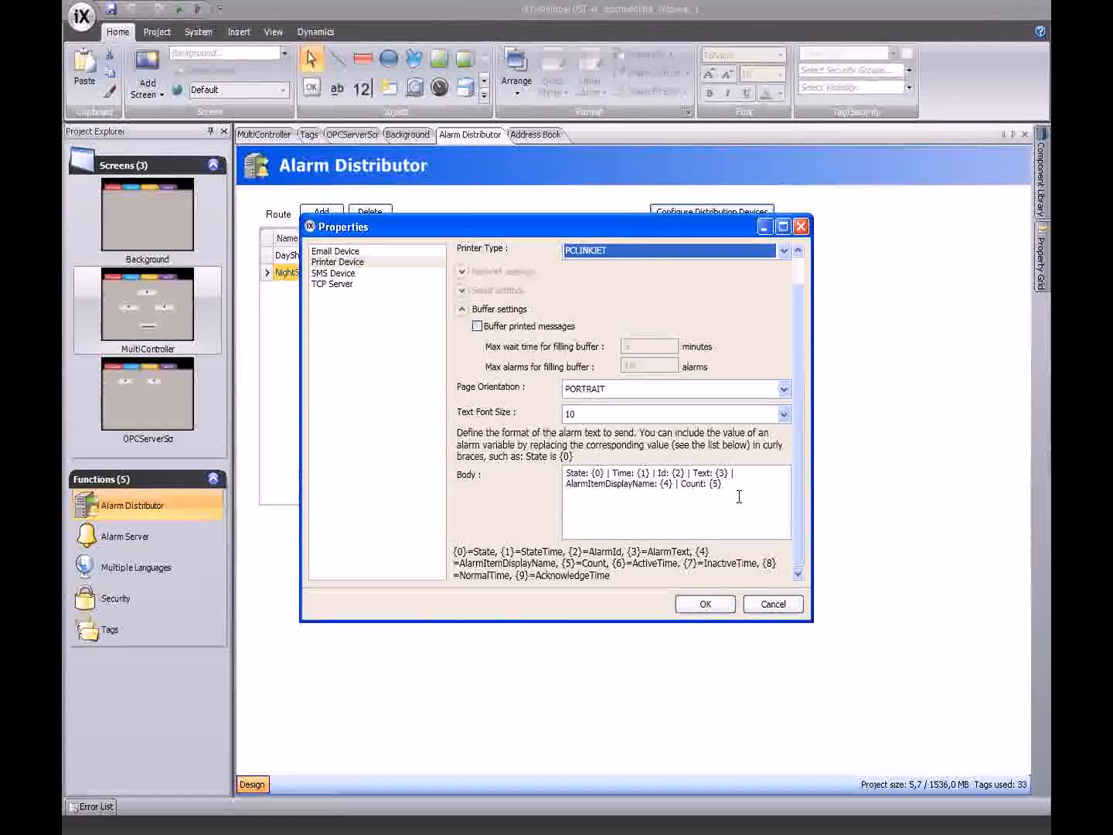
- Check the SMS device's web SMS base URL, then view TCP Server settings on port 13000
click(331, 275)
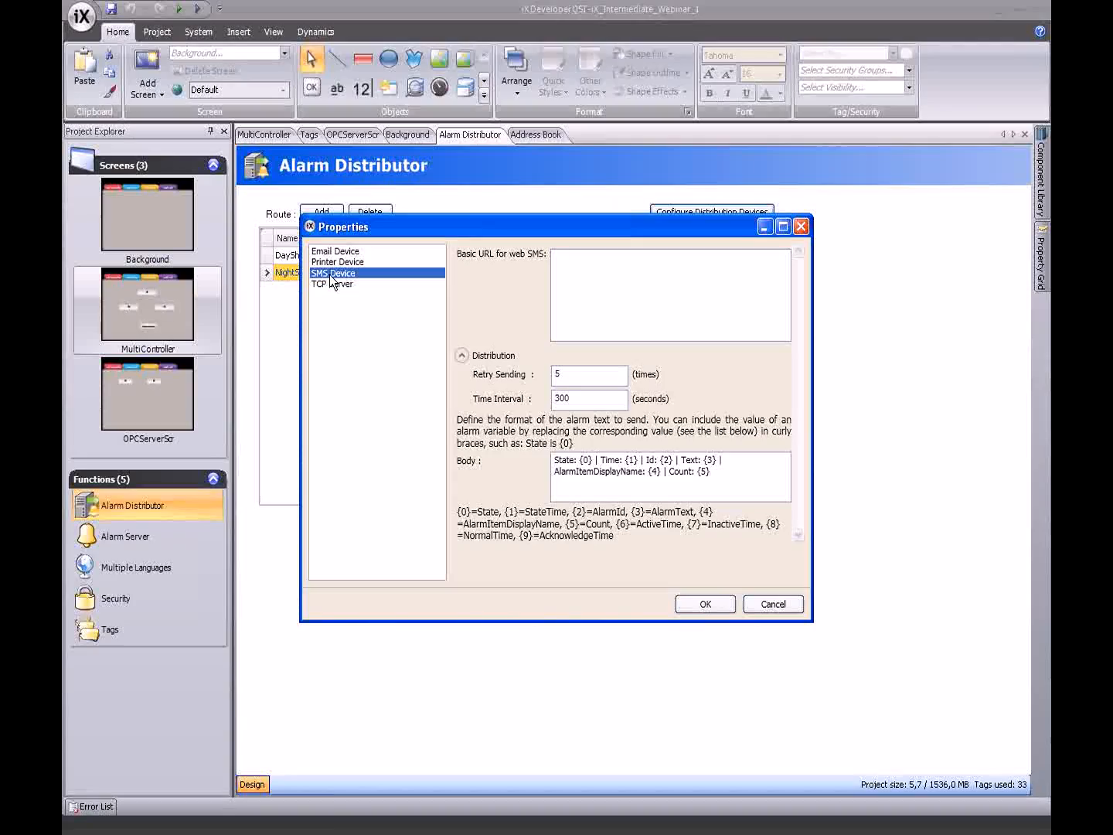
click(614, 294)
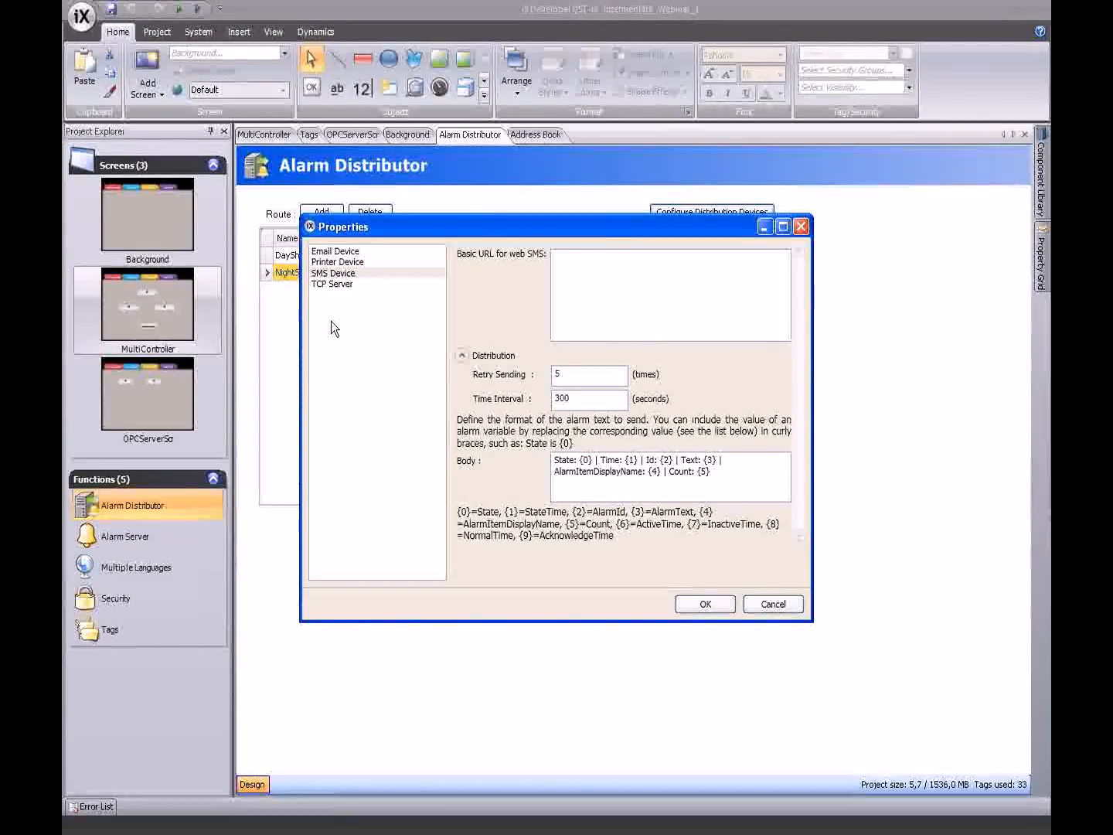
click(331, 285)
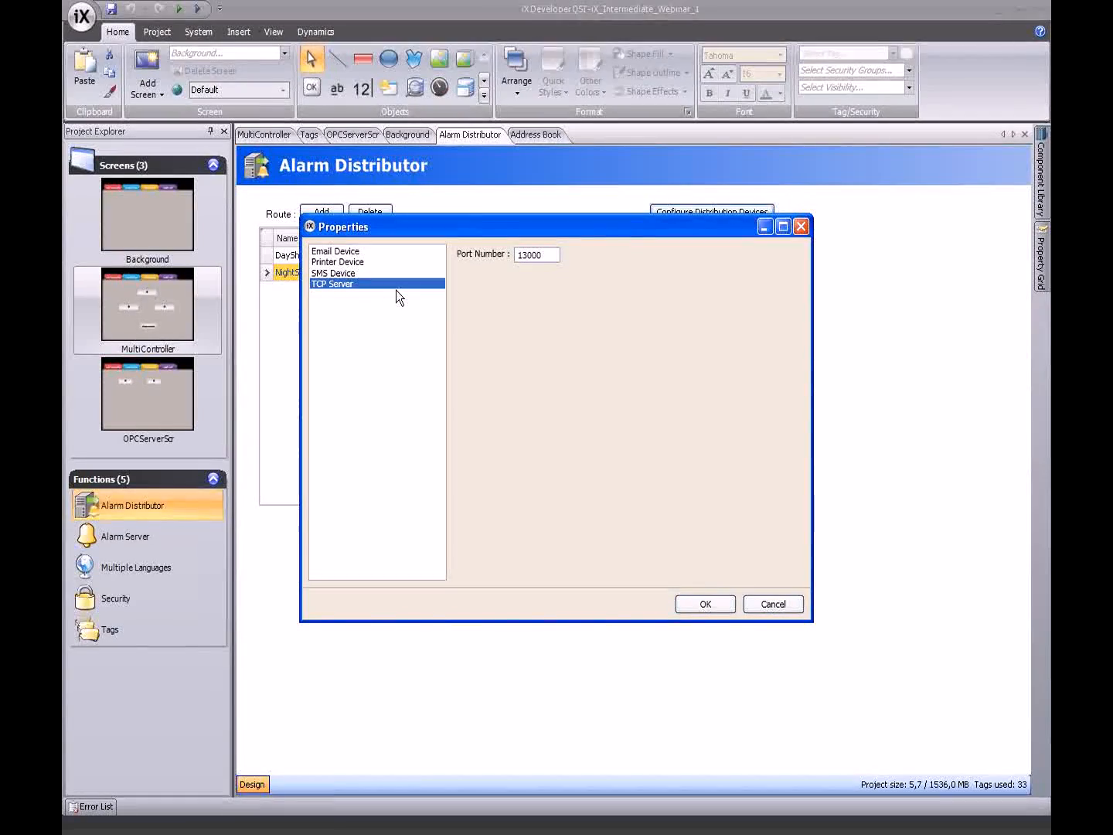
- Confirm the distribution device settings with OK to return to the Alarm Distributor
click(700, 603)
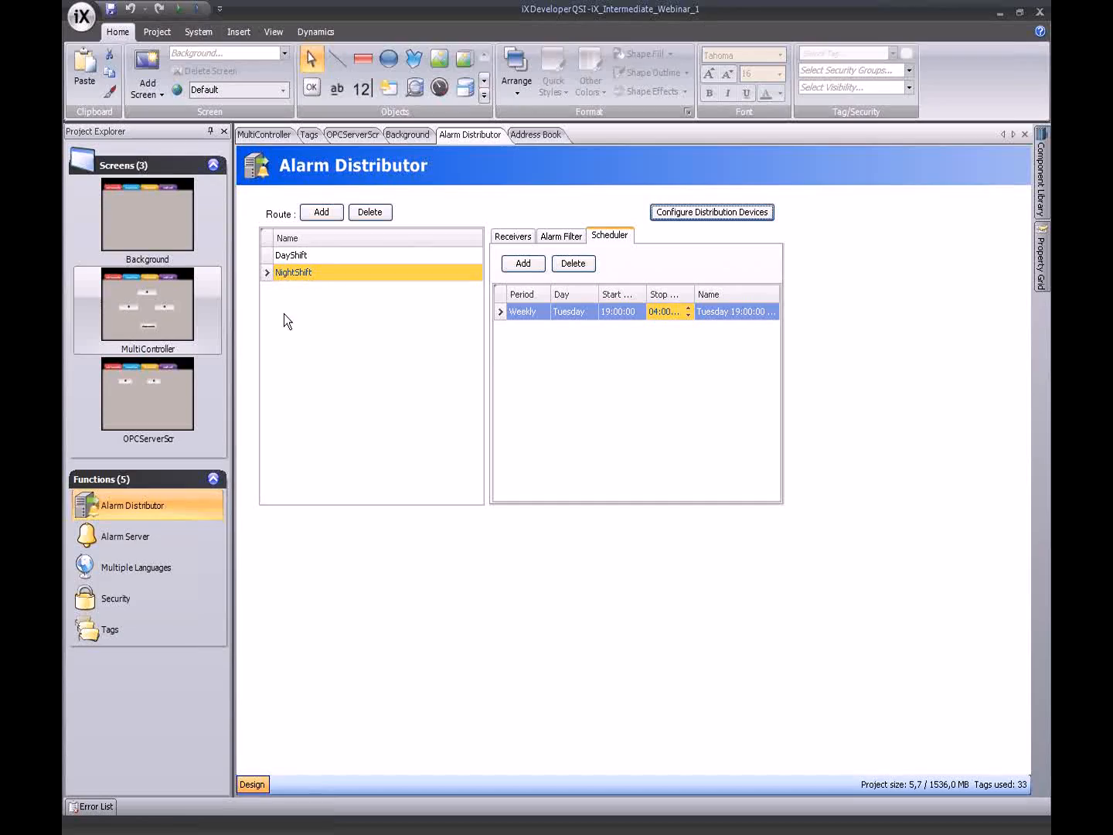
- Inspect the DayShift route's SMS receiver, then advance the presentation to the Audit trail slide
click(267, 255)
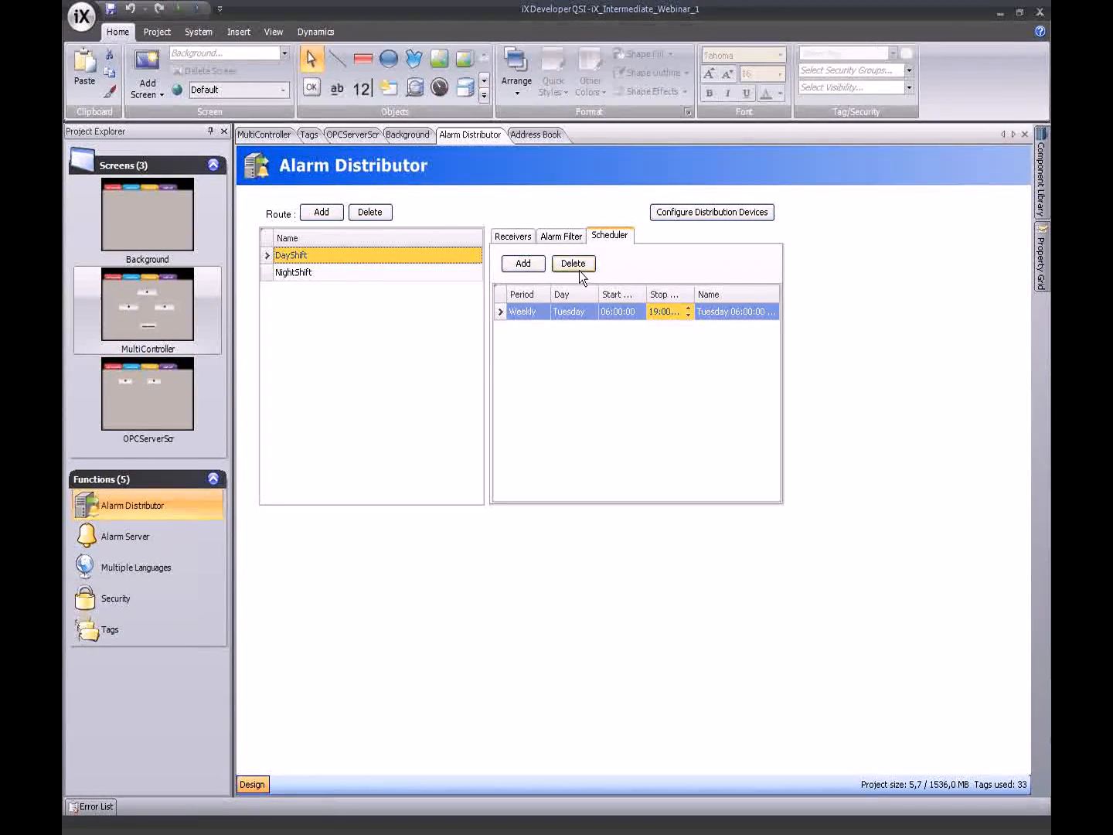
click(513, 236)
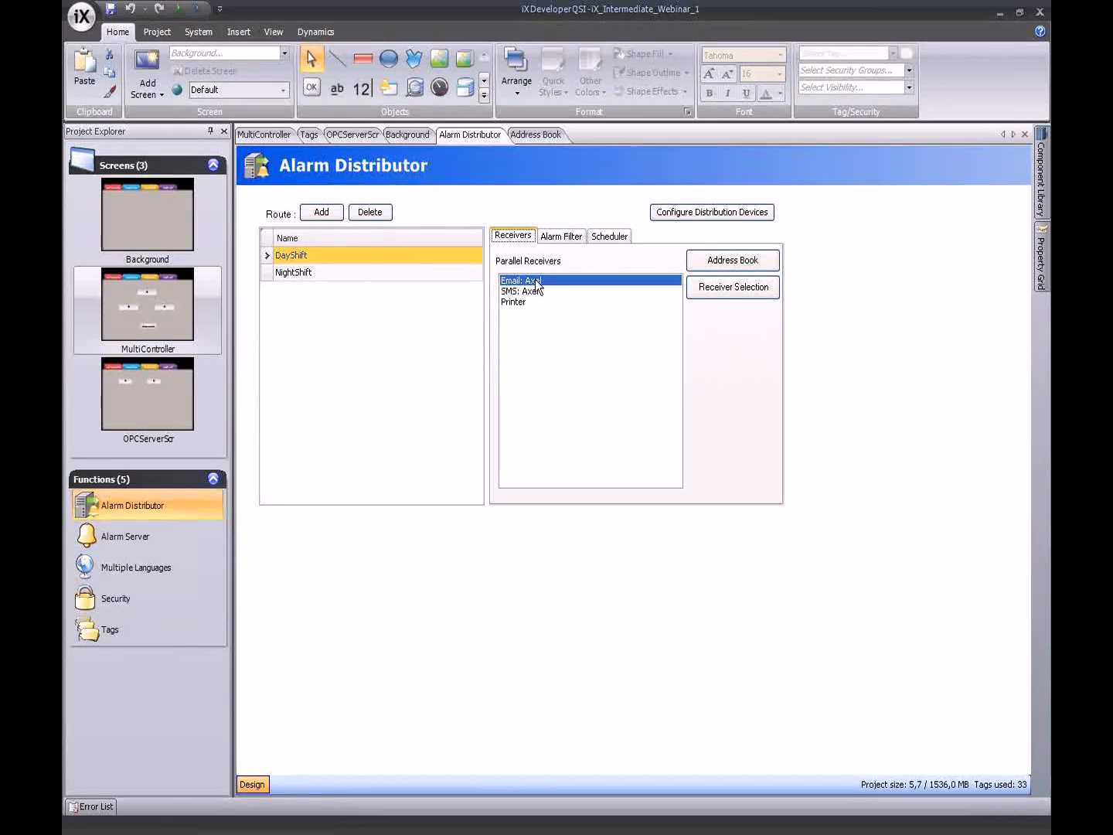
click(535, 292)
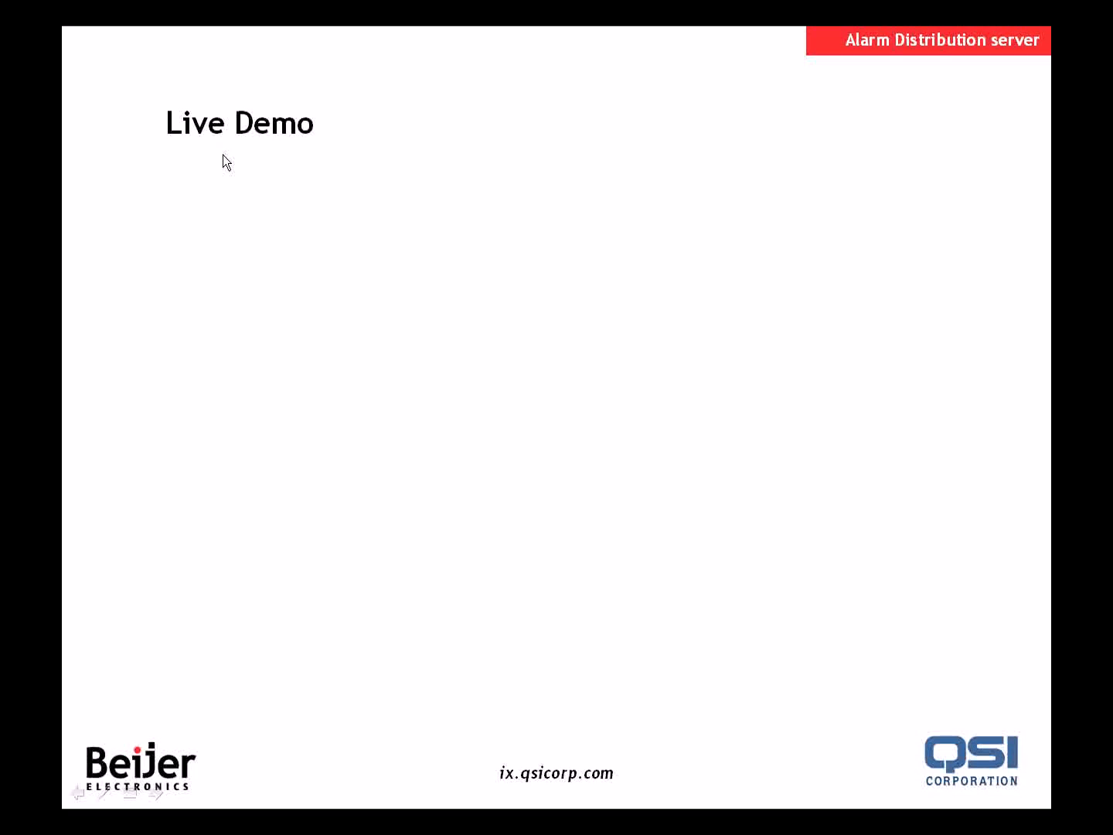
click(222, 154)
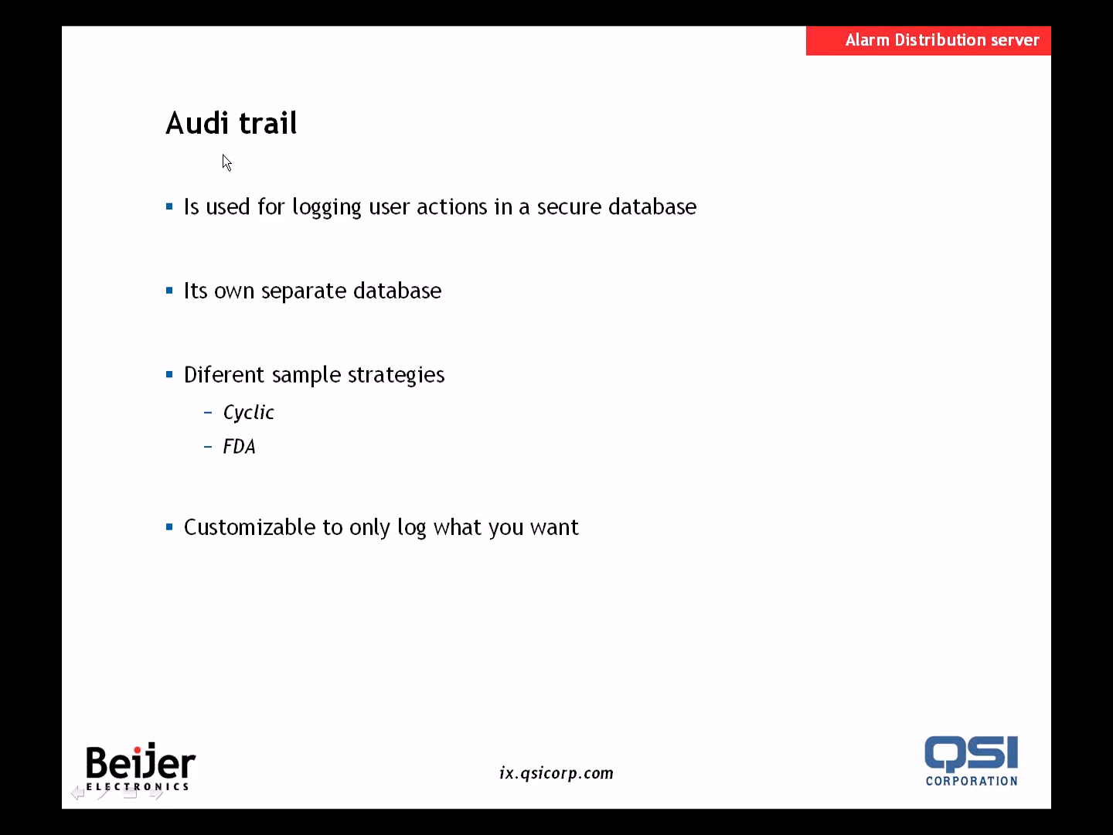
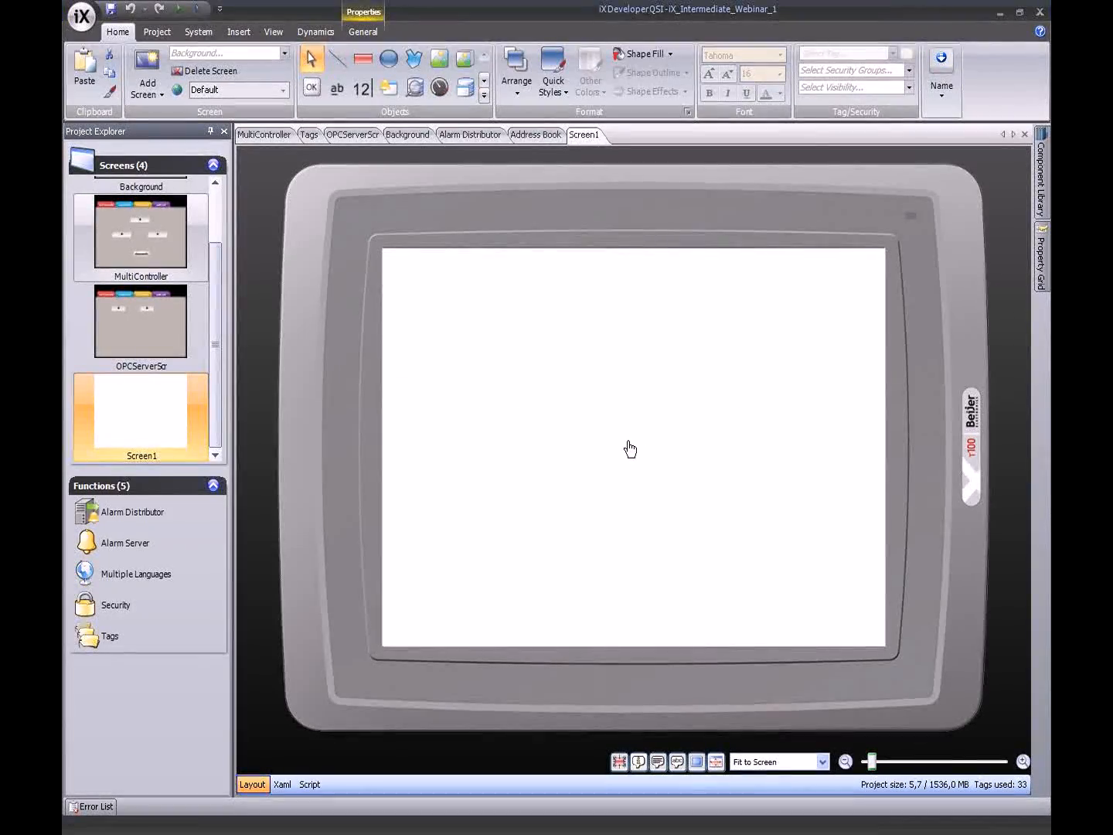
- Set Background as AuditScr's background screen
click(253, 57)
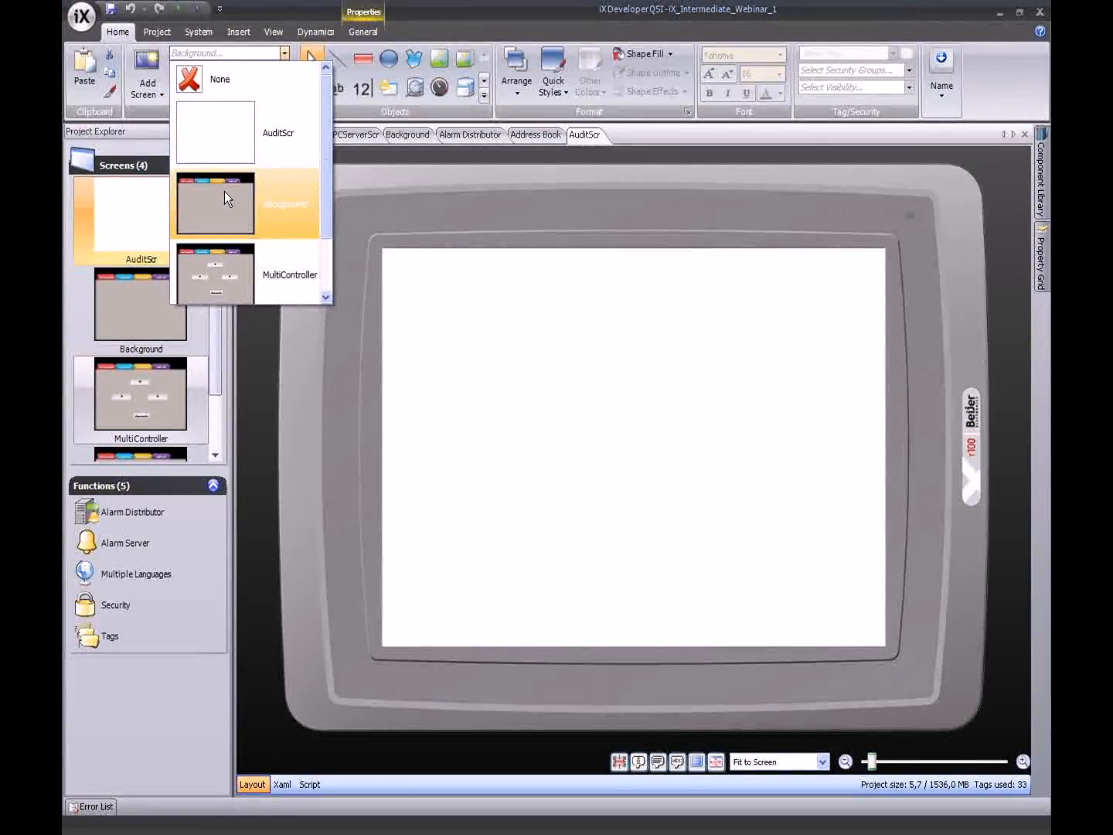
click(224, 191)
double_click(158, 317)
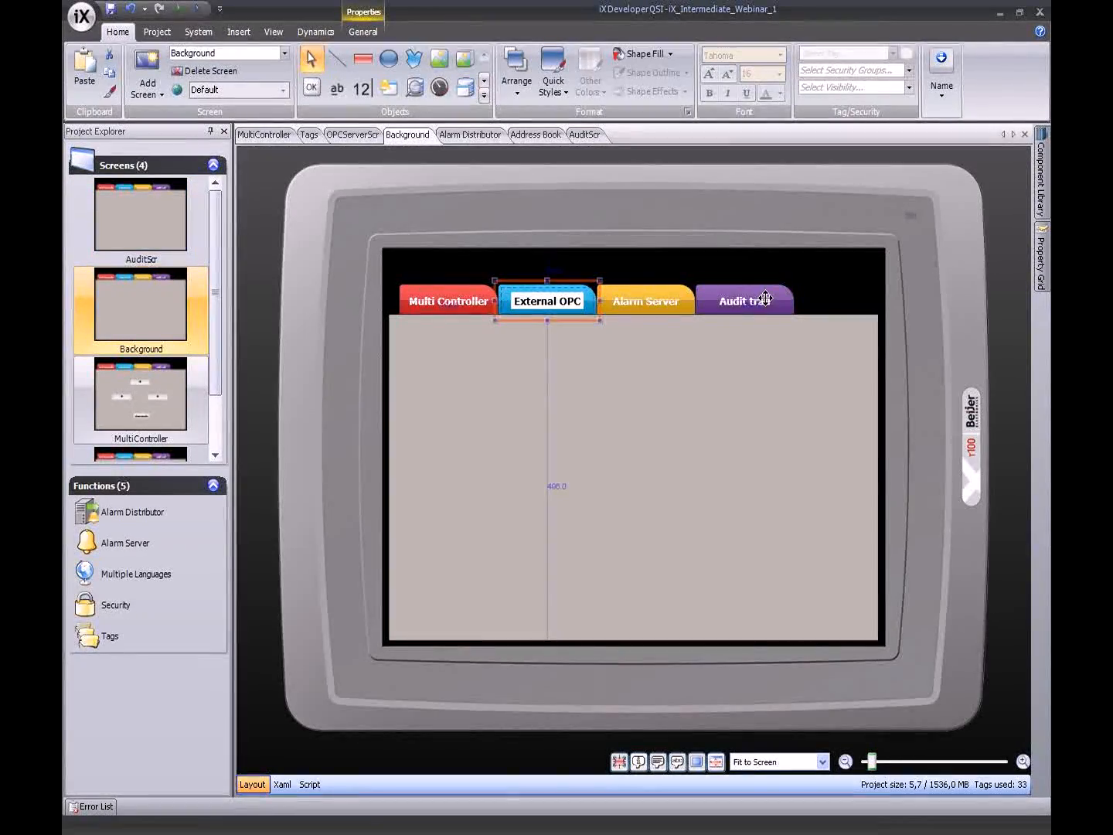
- Give the Background screen's Audit trail tab a Click action that shows AuditScr
double_click(767, 300)
click(407, 32)
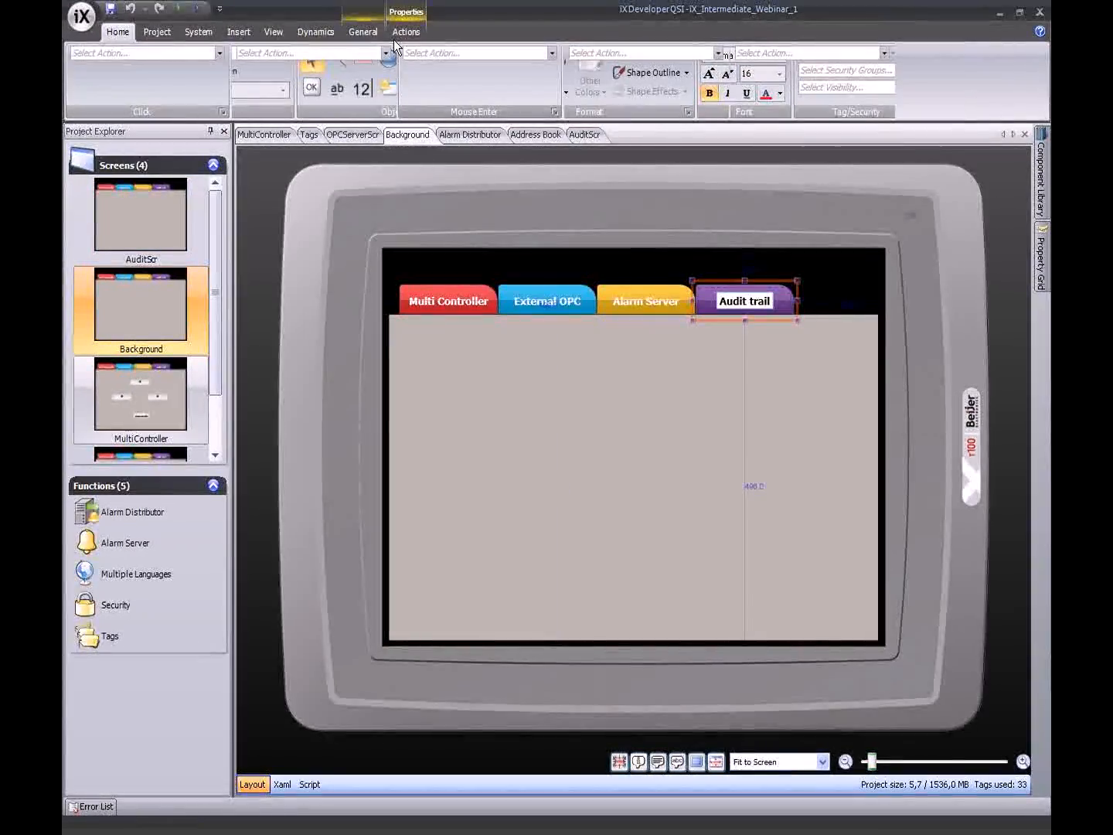
click(207, 55)
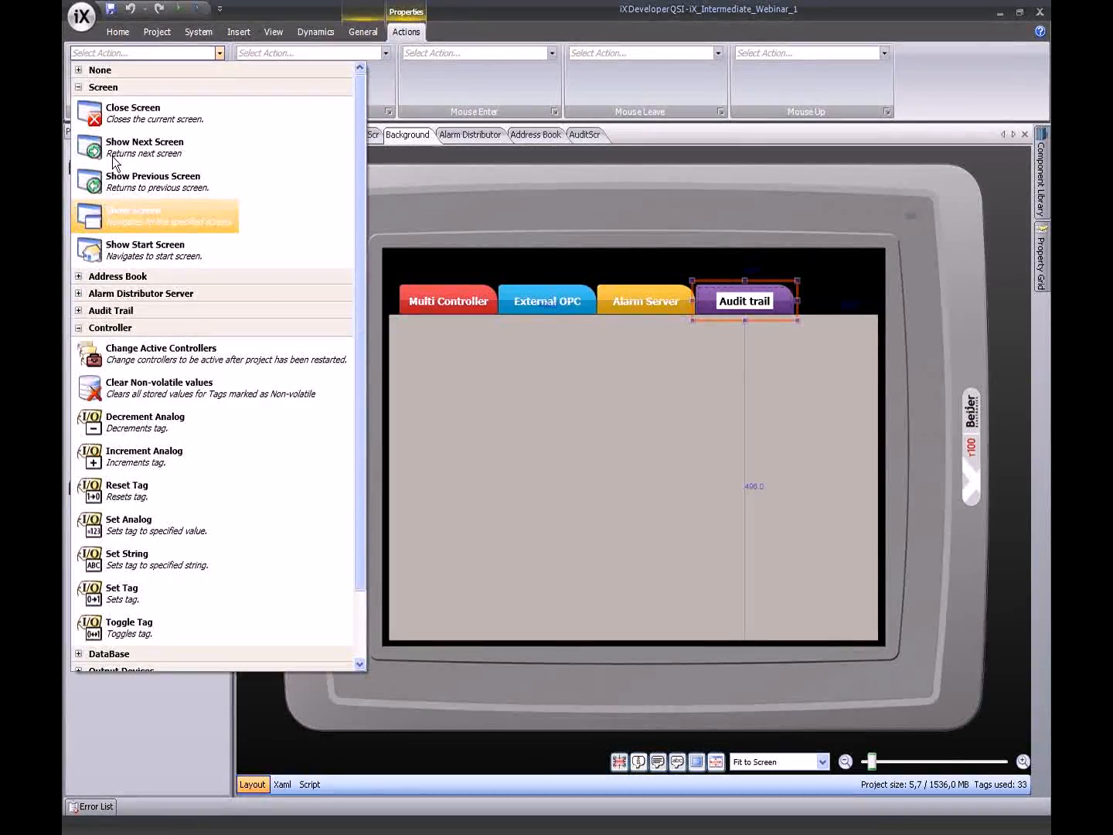
click(116, 215)
click(122, 72)
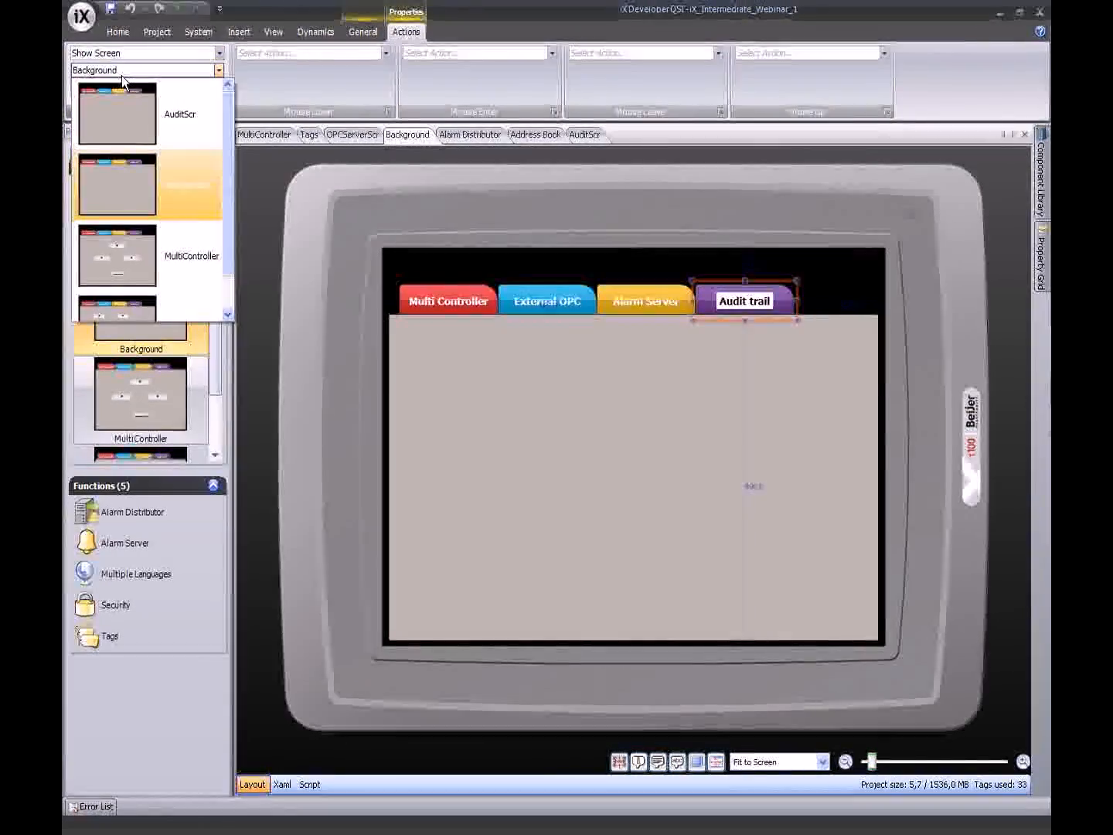
click(118, 120)
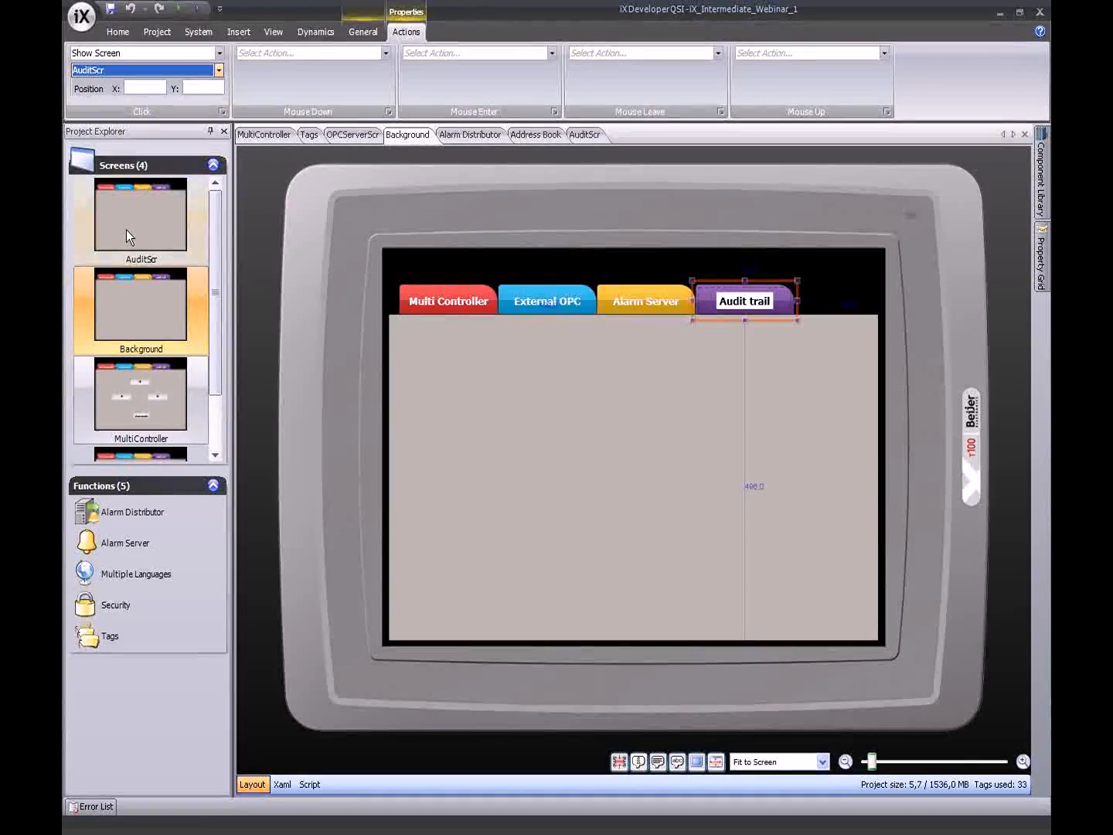
- Open the AuditScr screen for editing
click(165, 241)
double_click(165, 237)
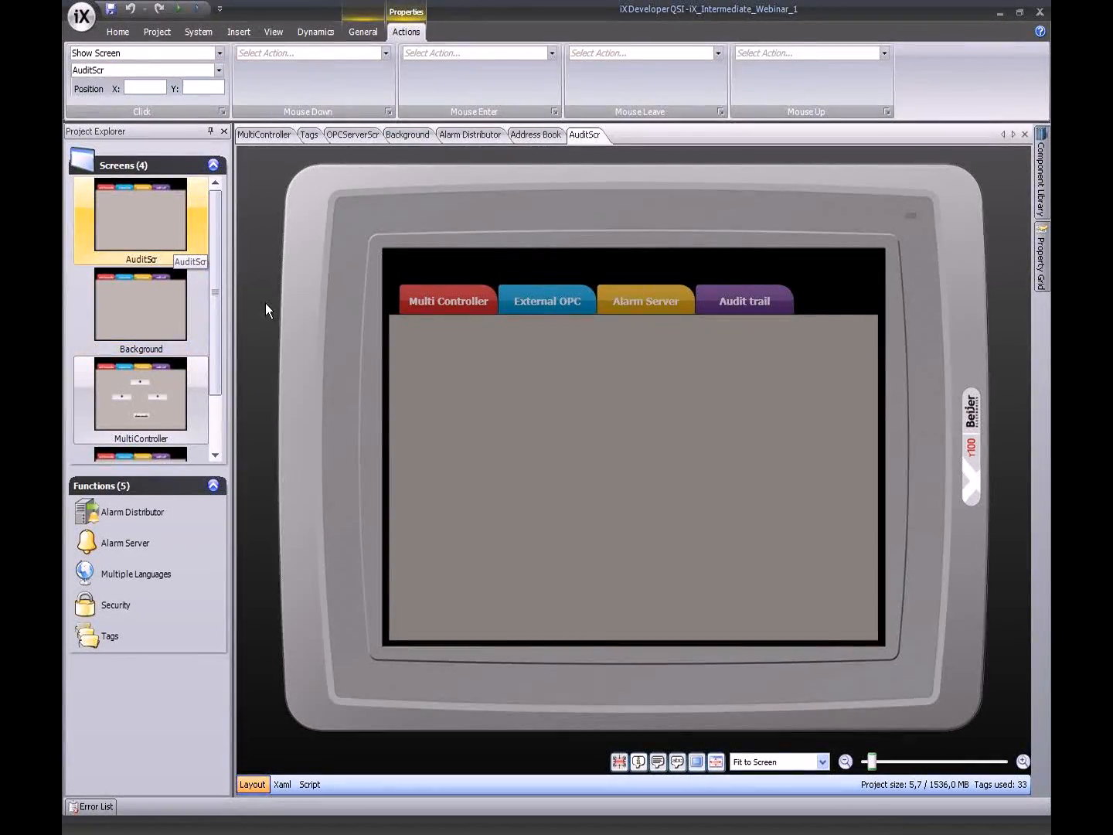
click(137, 517)
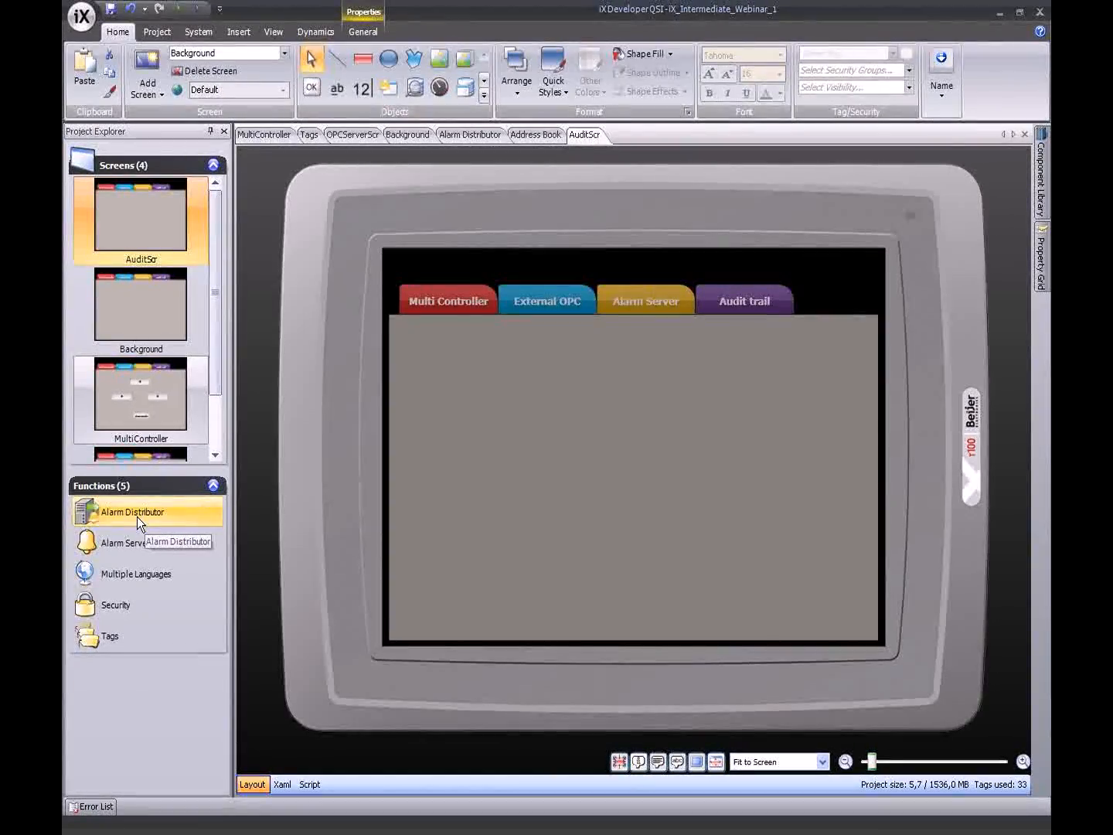
- Add an Audit Trail function to the project from Project Explorer
right_click(128, 670)
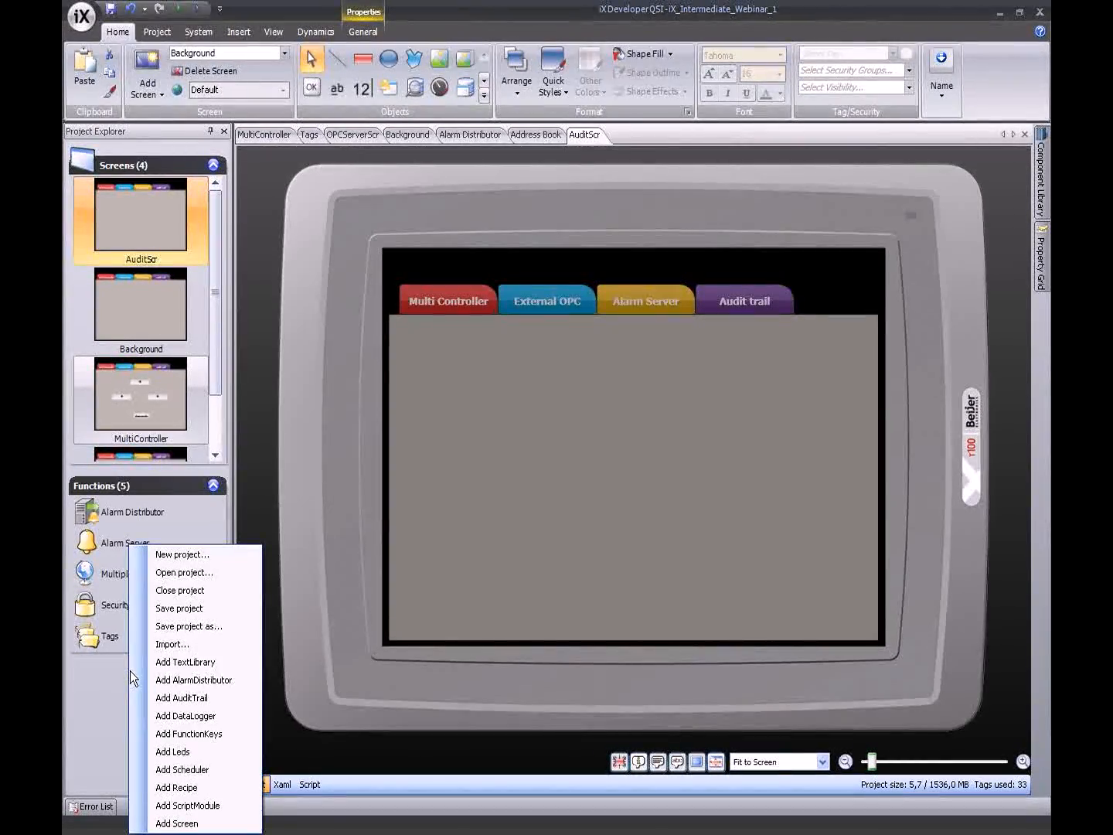
click(198, 698)
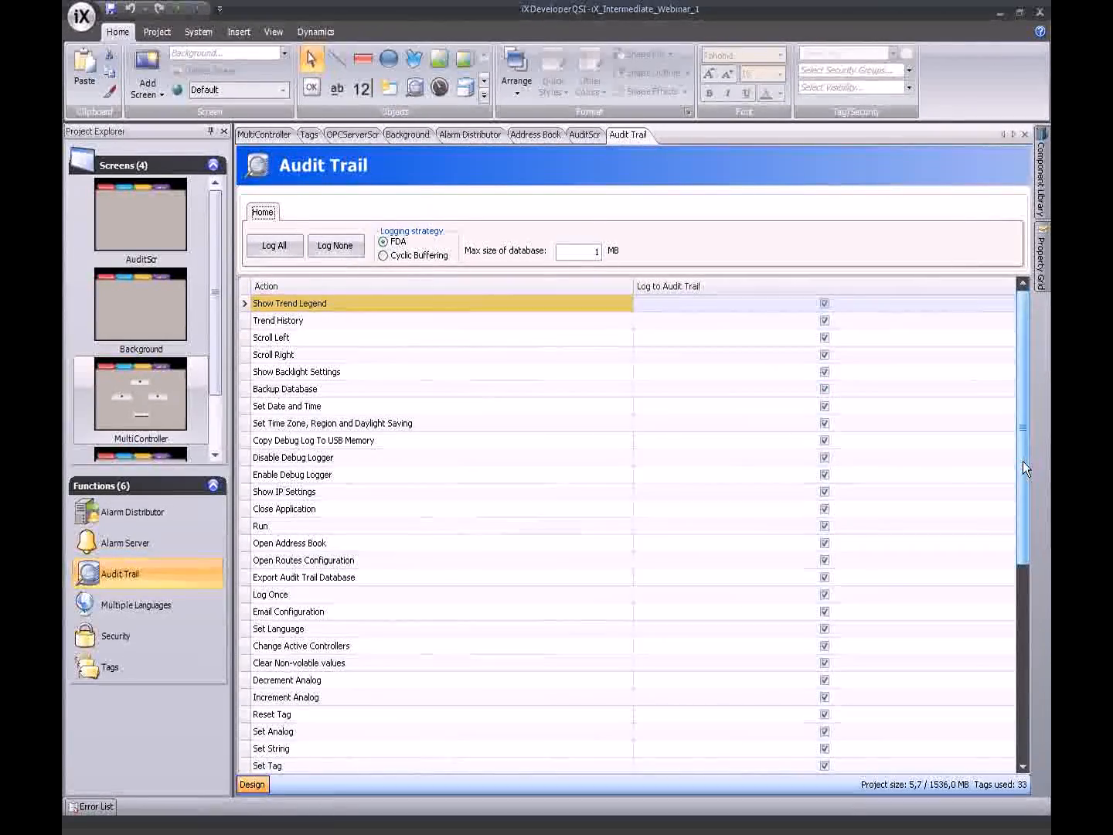
drag(1023, 463, 1030, 614)
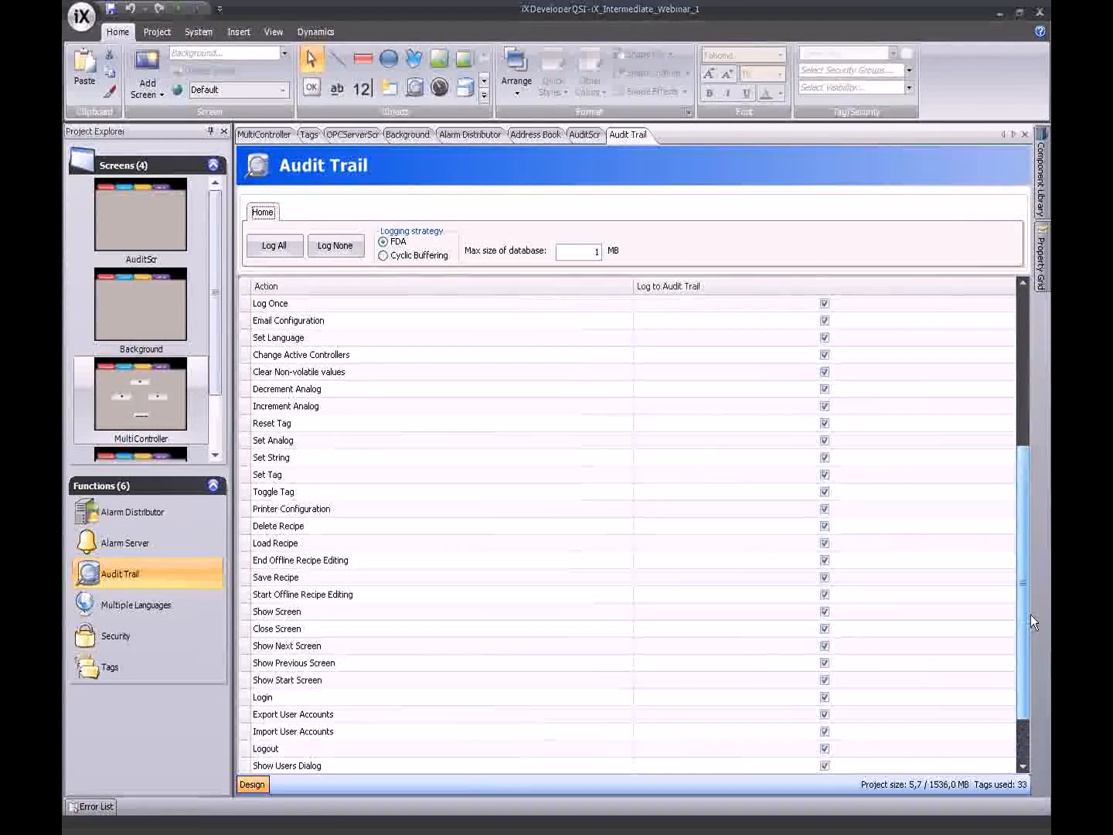
click(824, 354)
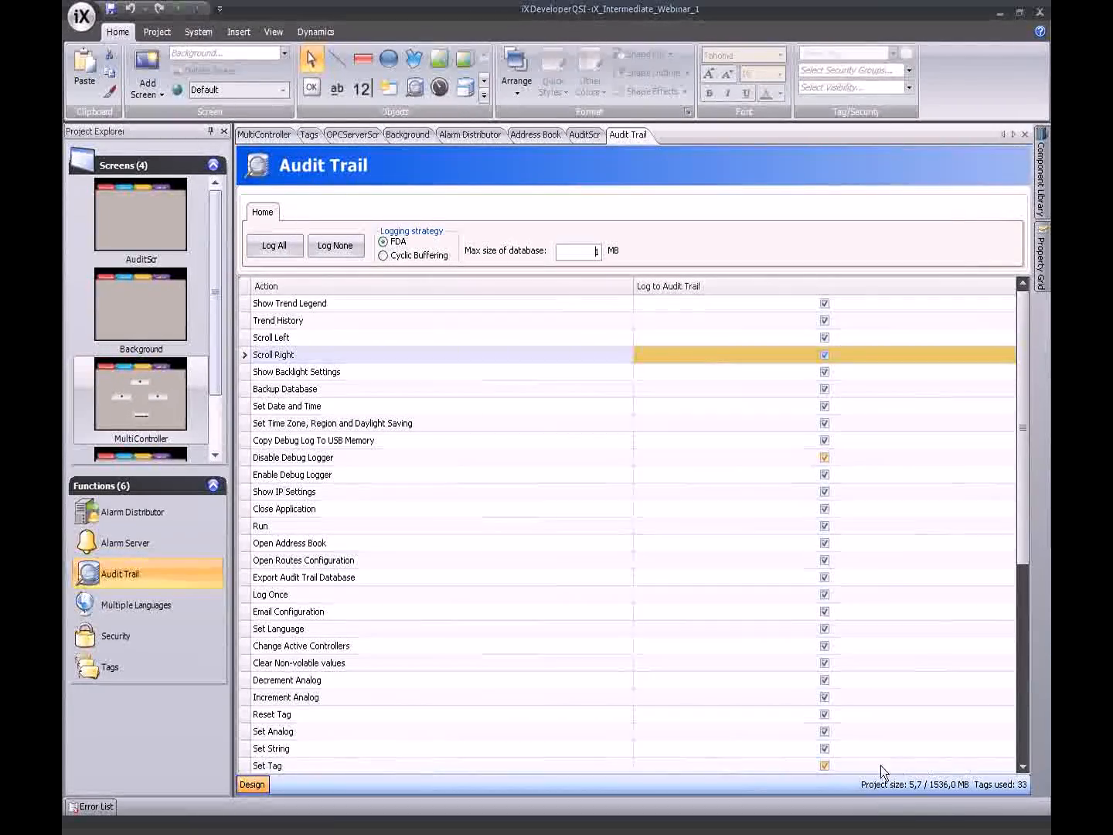
mouse_move(935, 785)
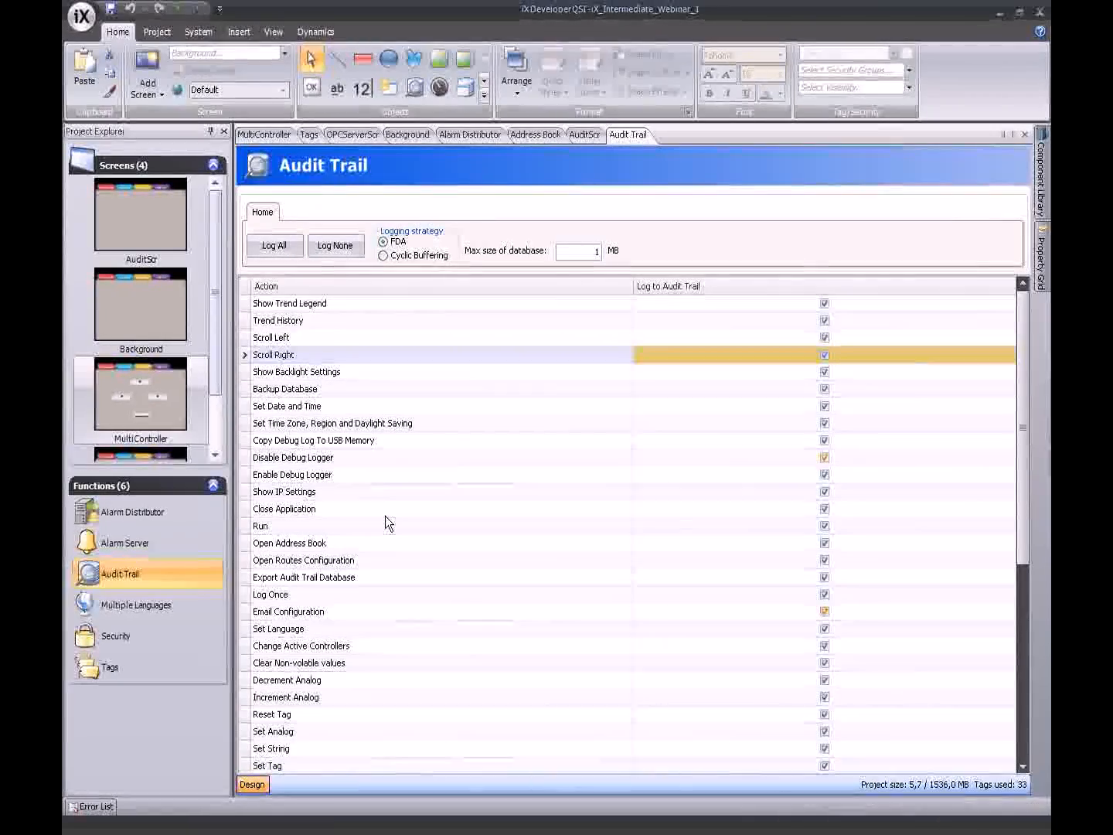
drag(212, 352, 219, 389)
scroll(210, 309, up, 2)
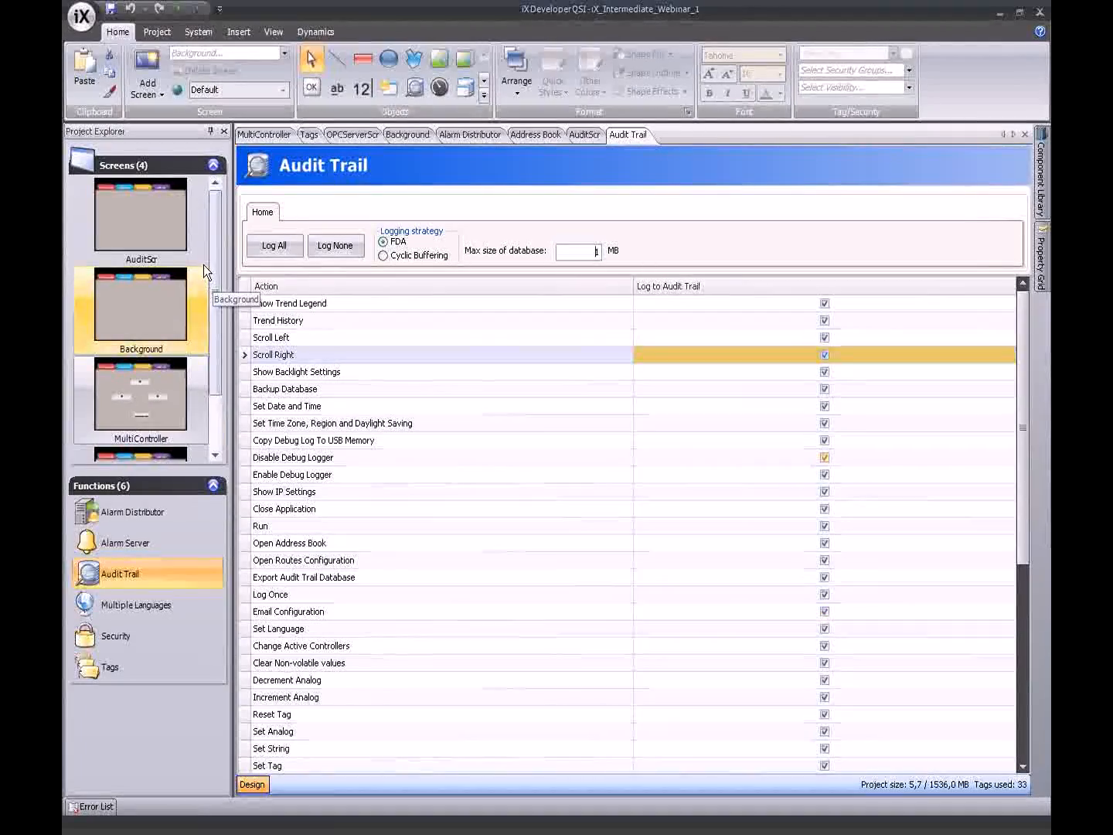
- Open the Tags page, showing the Others columns and hiding Data Exchange
click(167, 662)
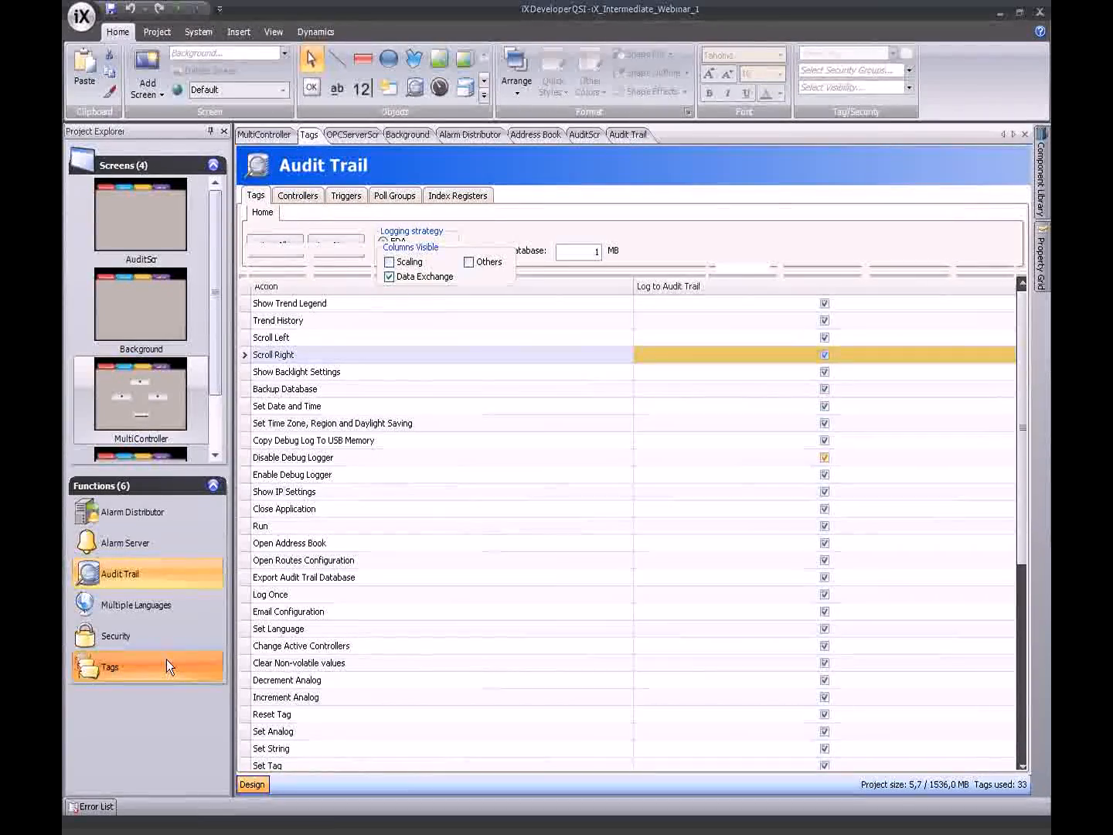
click(469, 261)
click(388, 276)
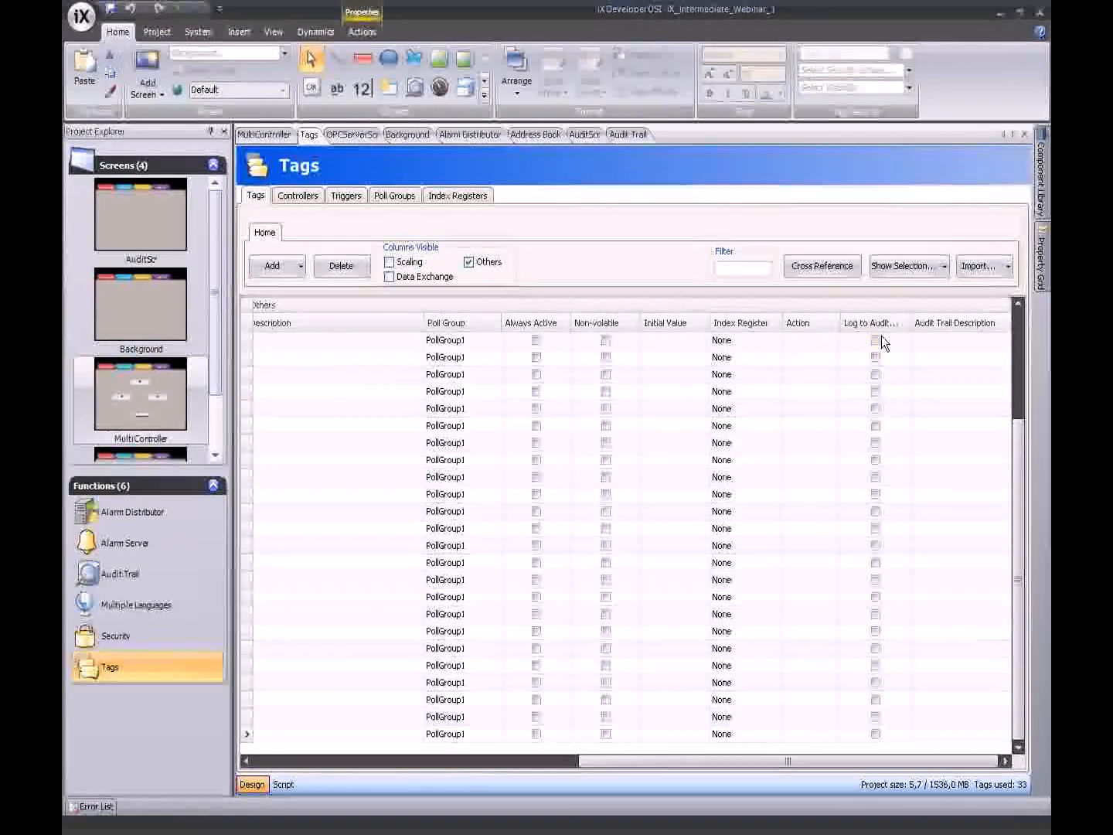
- Tick Log to Audit Trail for the first 14 tags
click(876, 340)
click(877, 358)
click(876, 358)
click(876, 374)
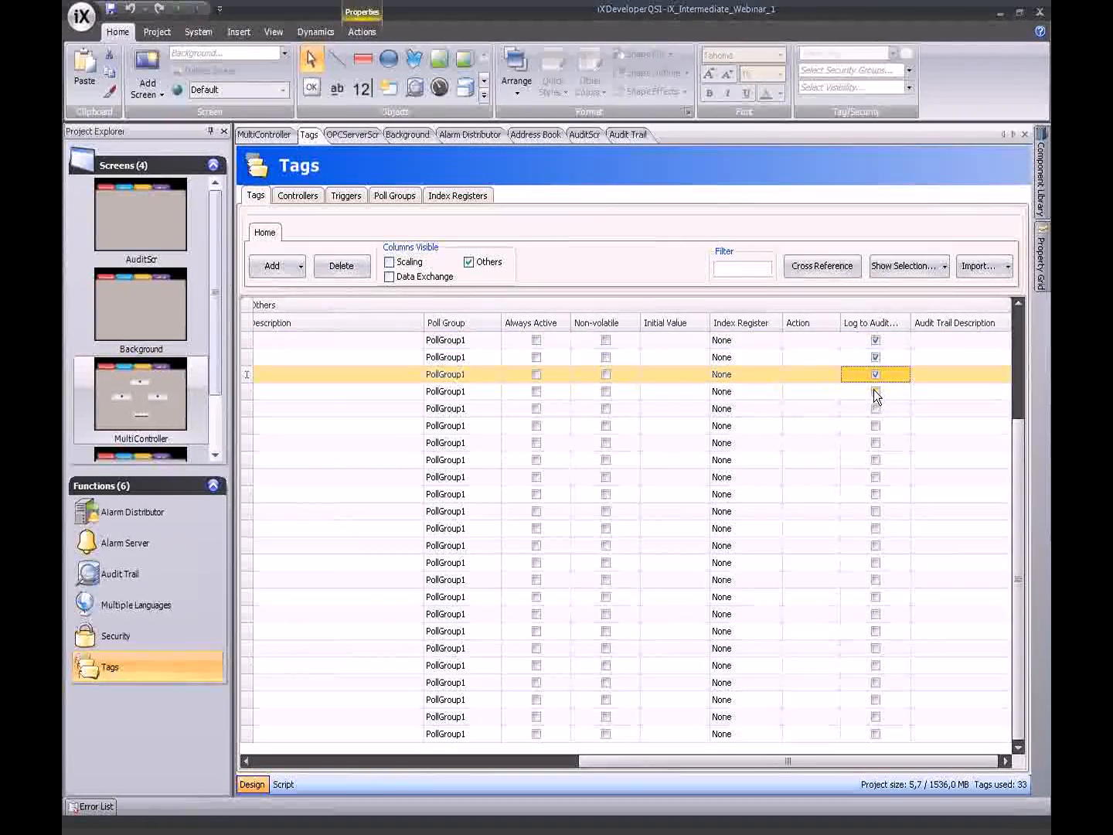
click(876, 391)
click(877, 408)
click(877, 426)
click(877, 442)
click(877, 460)
click(877, 476)
click(877, 494)
click(877, 512)
click(877, 528)
click(877, 545)
click(876, 562)
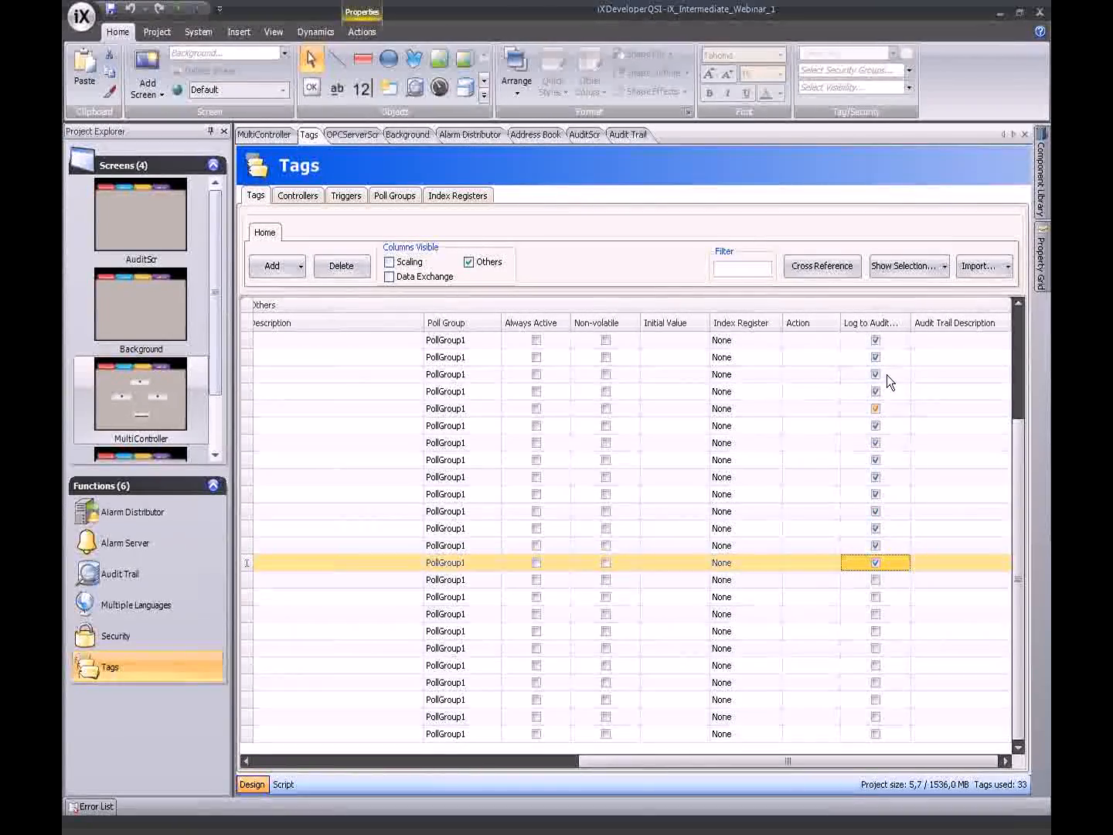
- Look through the first tag's audit trail description options, then close them
click(1003, 340)
double_click(969, 341)
click(348, 263)
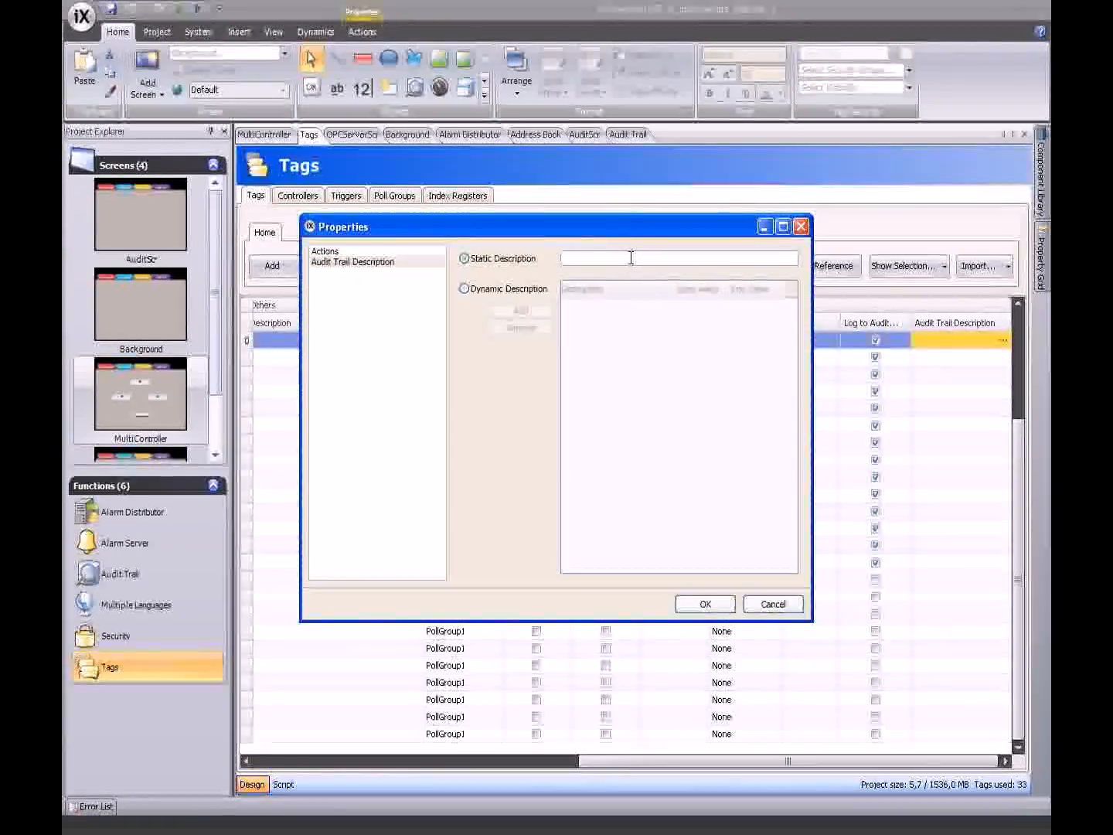
click(631, 257)
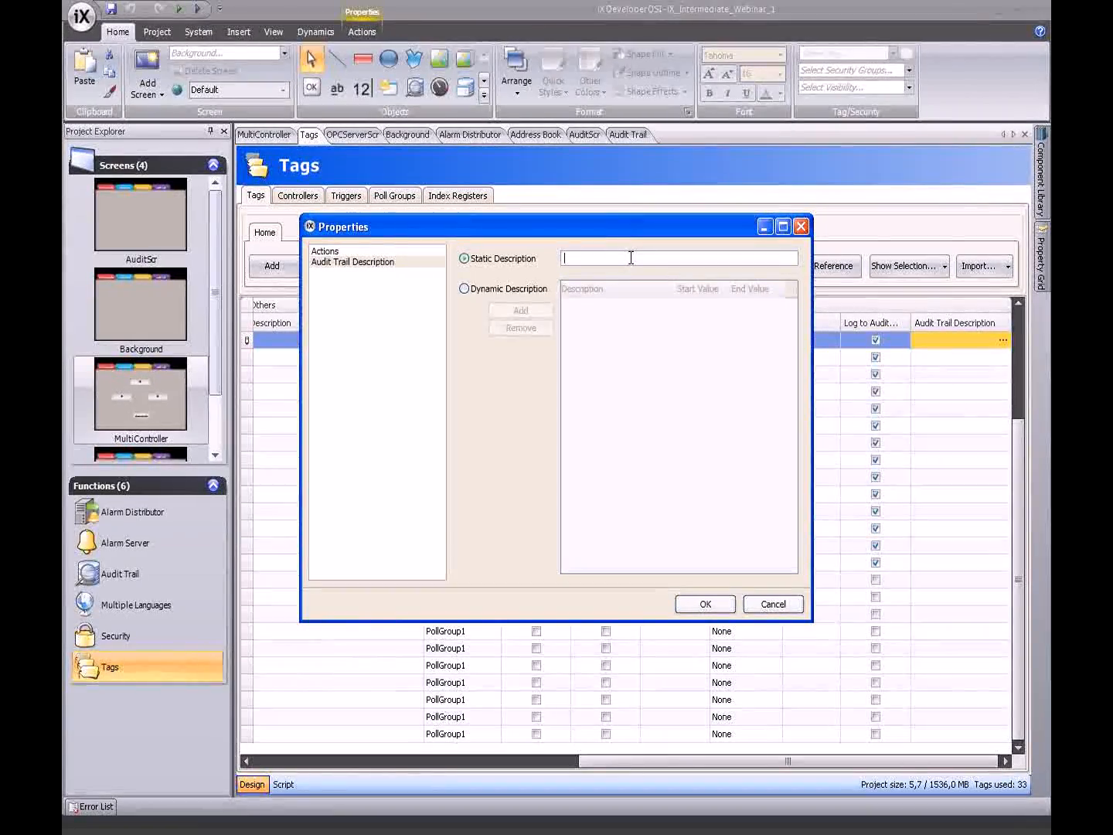
click(782, 603)
- Re-tick Log to Audit Trail for the tags from the third row down
drag(1016, 466, 877, 341)
click(876, 374)
click(876, 407)
click(876, 392)
click(877, 425)
click(877, 442)
click(877, 459)
click(877, 477)
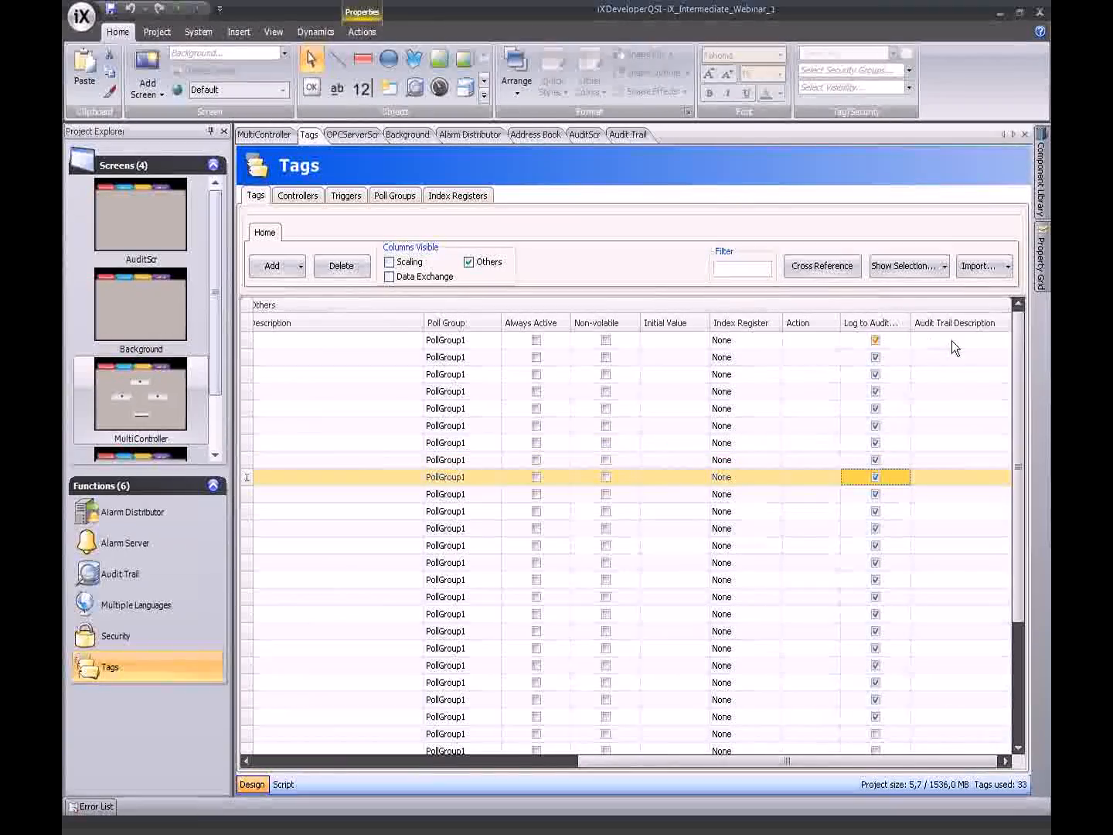
- Give the first tag the static audit description 'Motor is to hot.'
click(984, 340)
click(1003, 341)
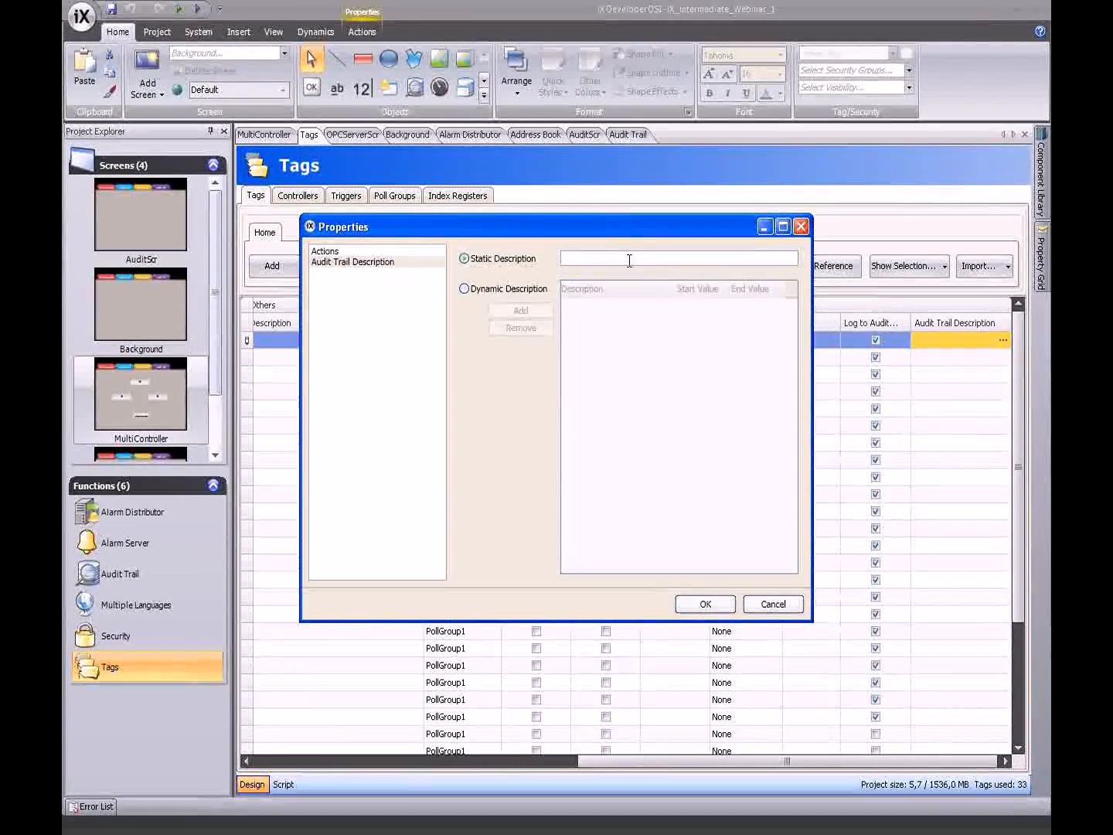
text(Mot)
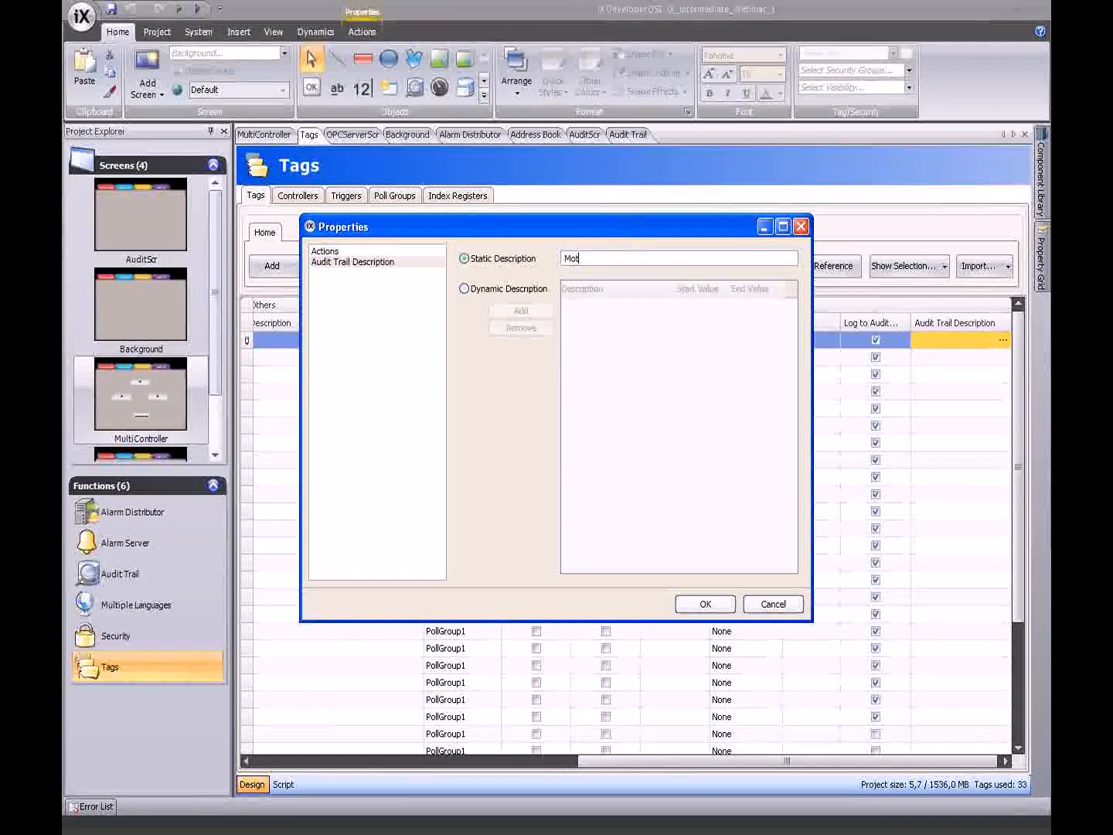
text(or is to hot.)
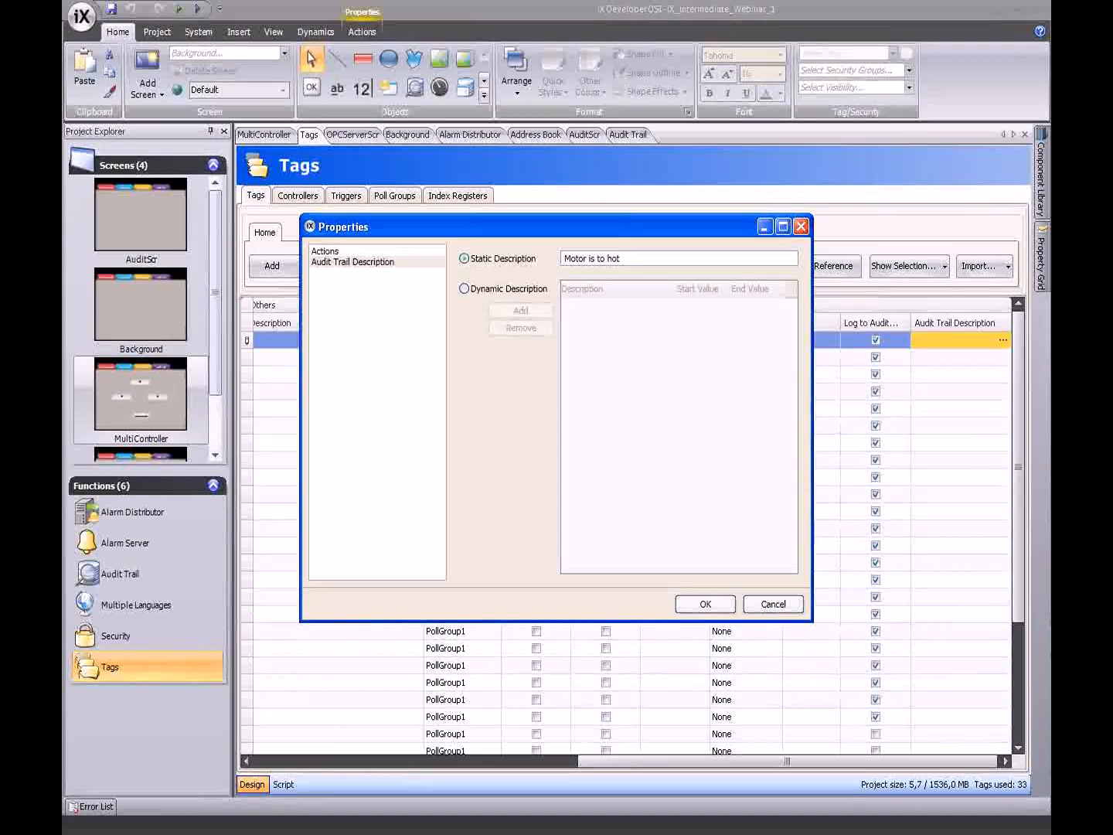
click(722, 606)
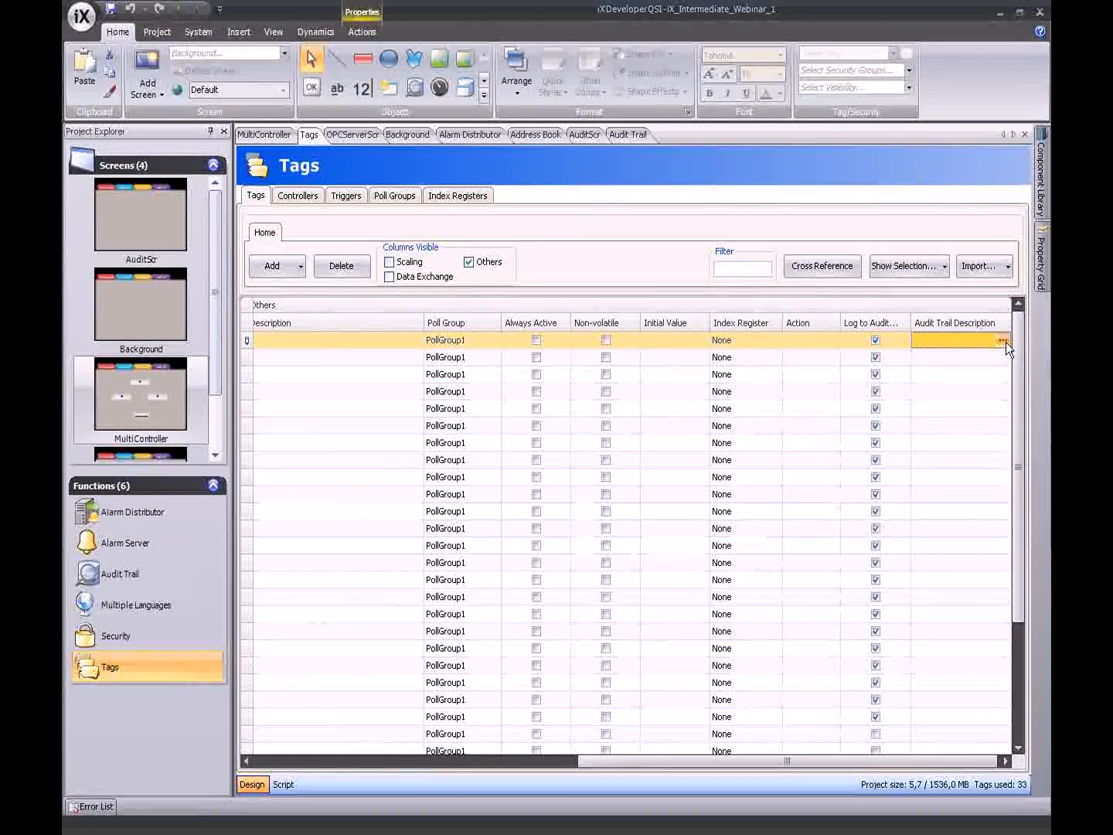
- Try a dynamic description, then revert to the static description and confirm
click(1004, 342)
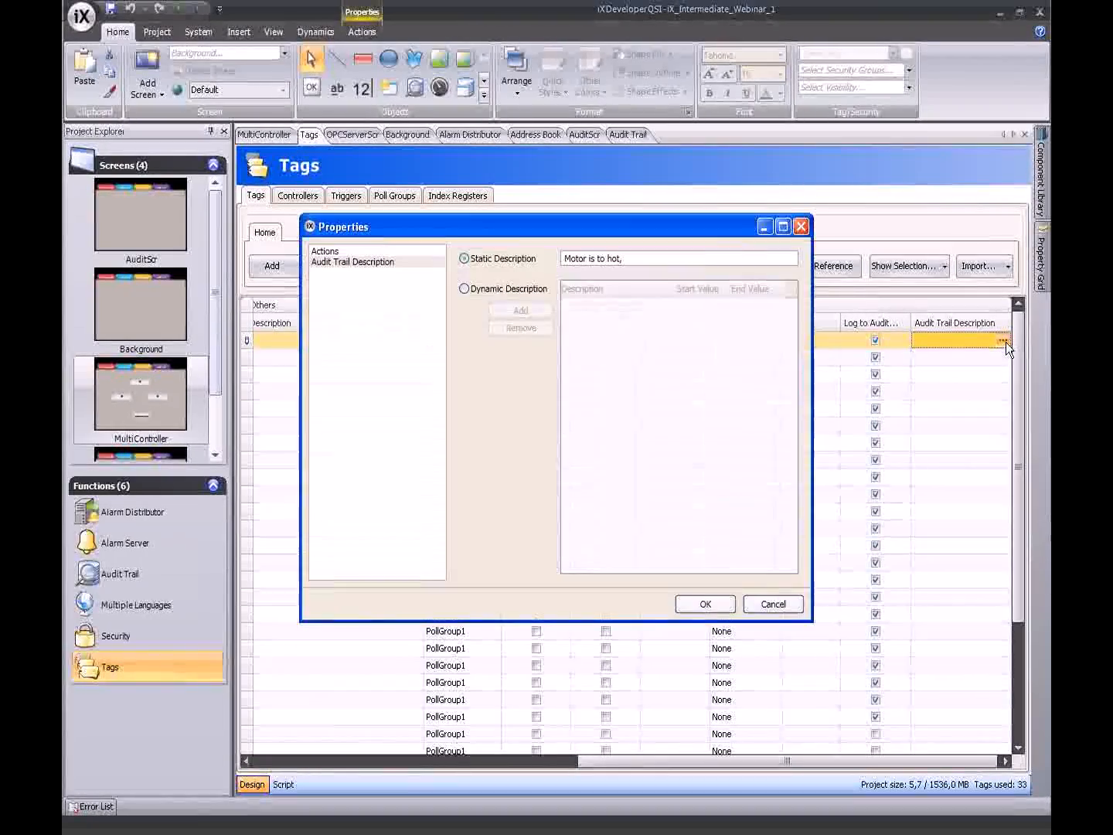
click(464, 290)
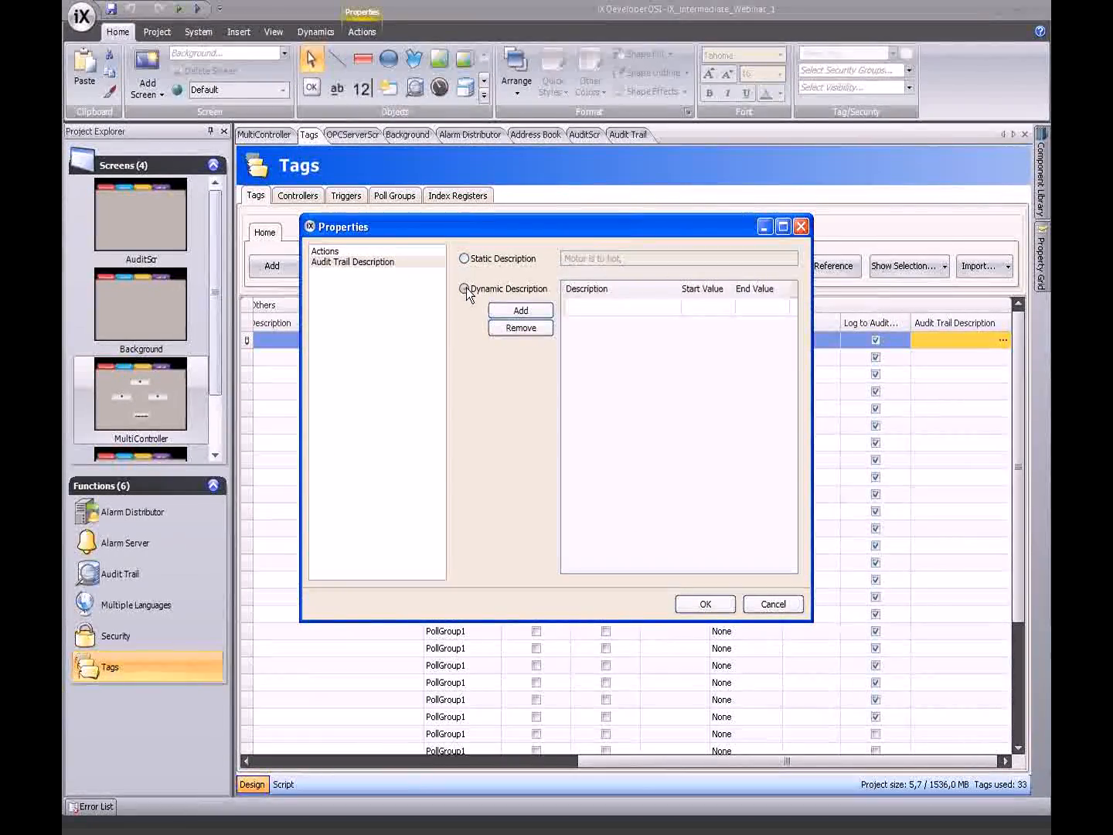
click(606, 309)
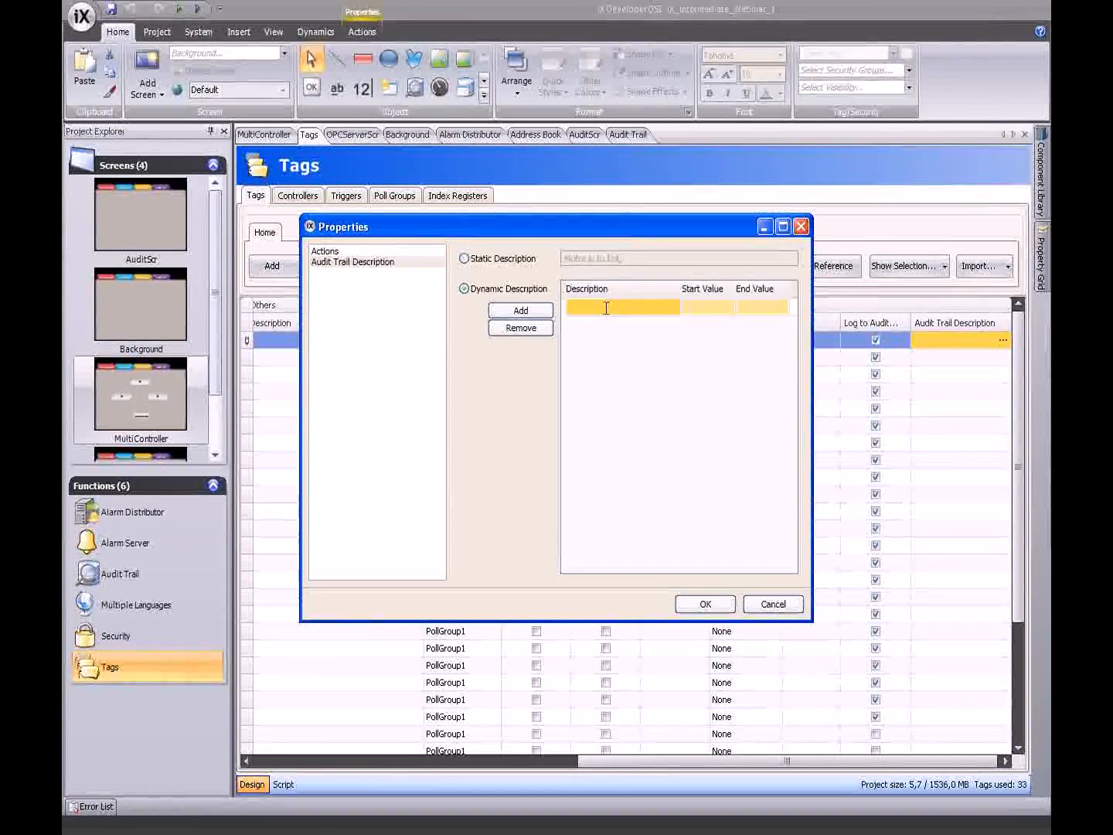
click(605, 309)
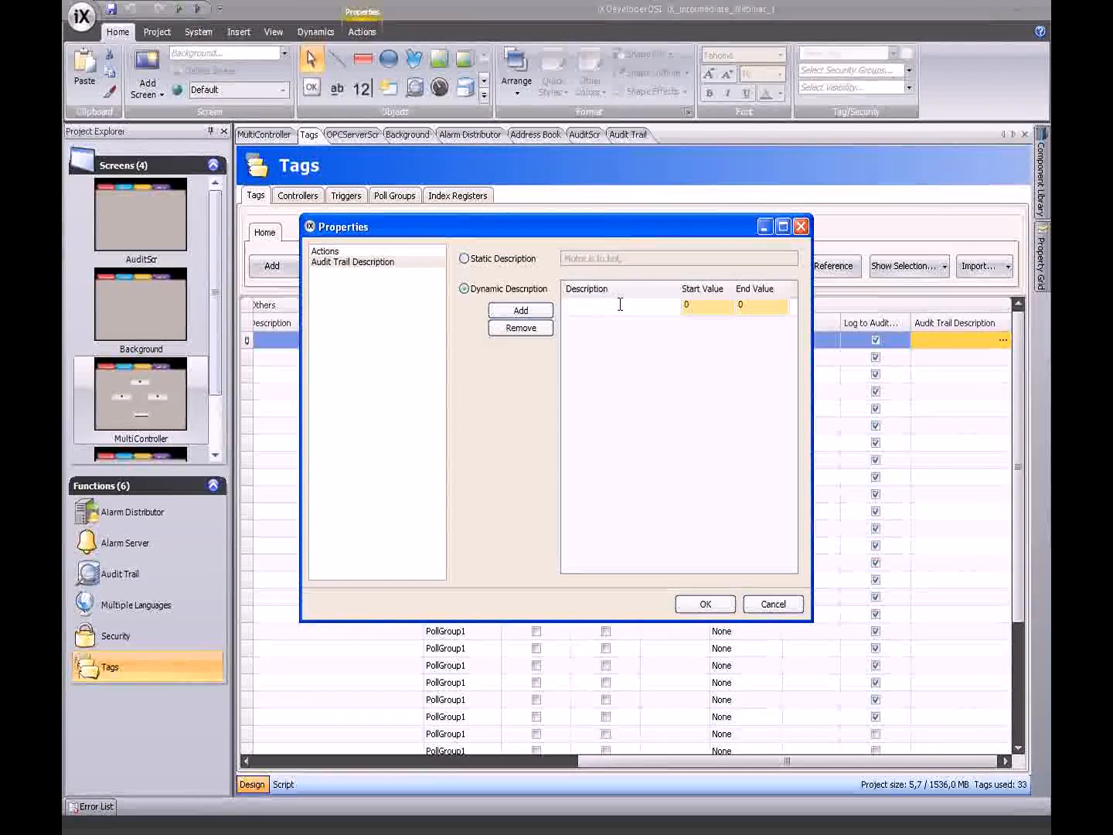
click(464, 259)
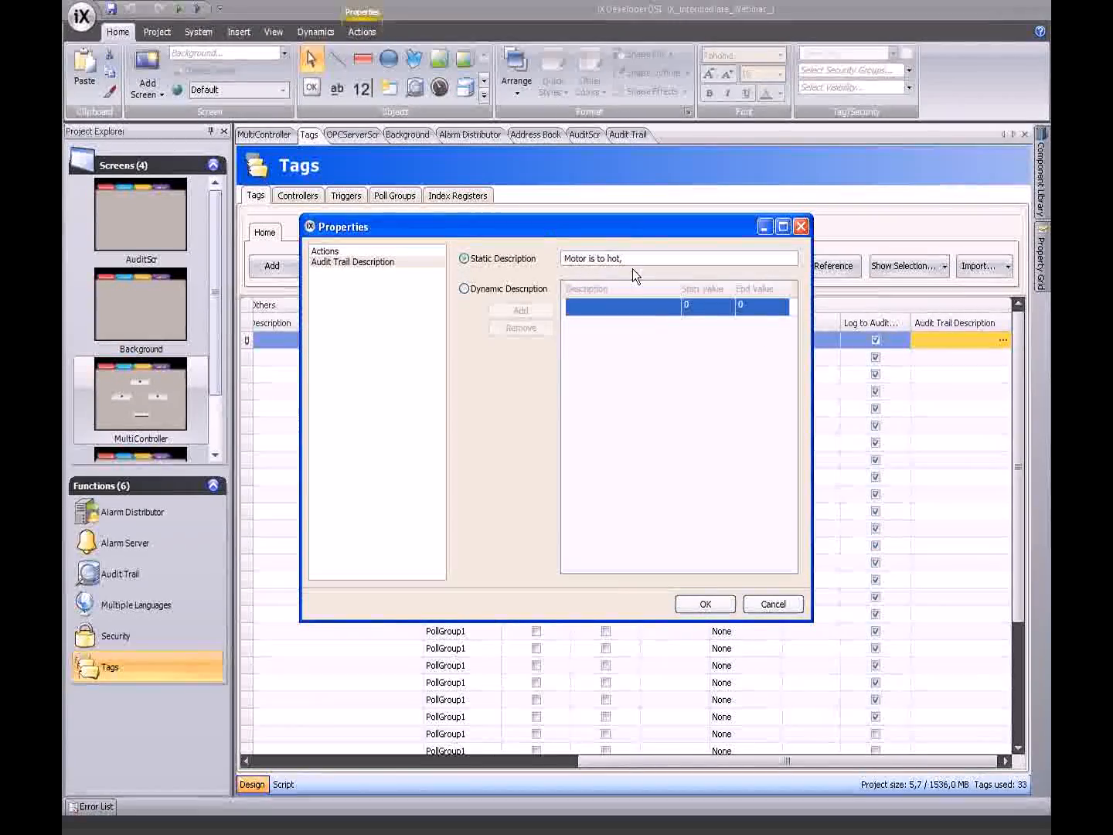
click(699, 597)
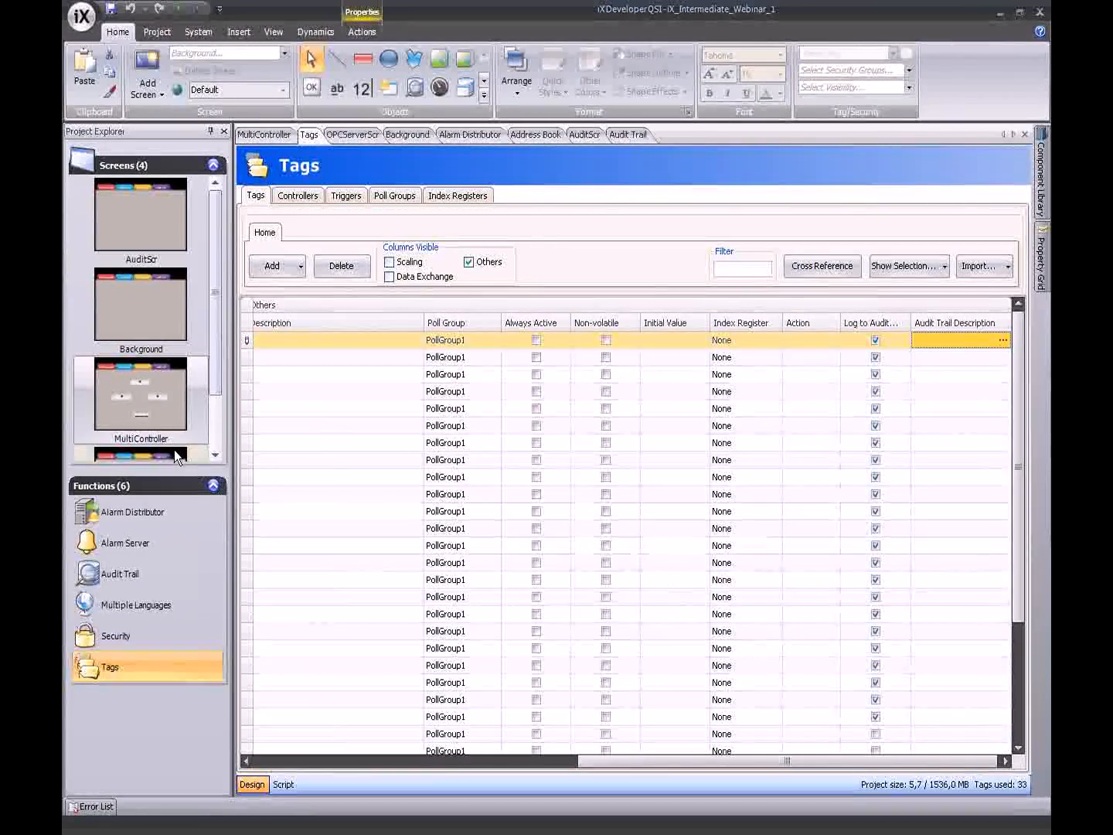
- Select the AuditScr thumbnail, then bring up the project's Security settings
click(161, 234)
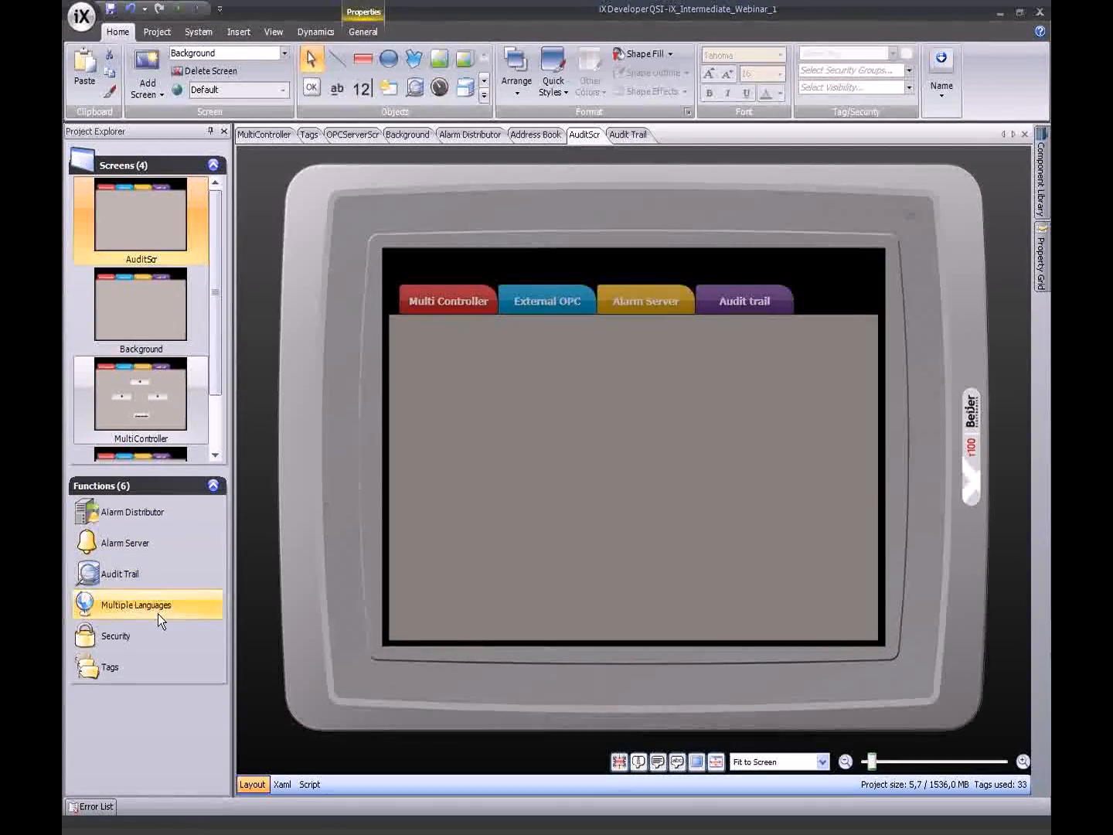
click(149, 637)
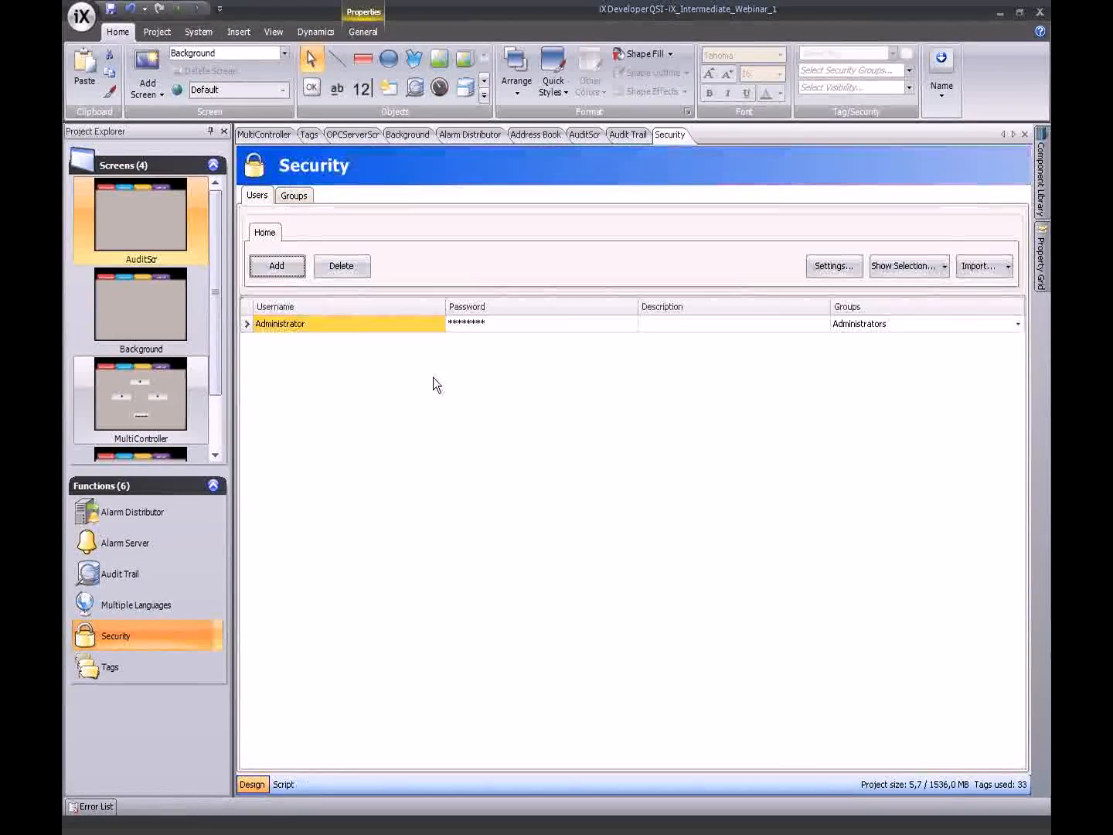
- Create a second user with a username and password, assigned to the Operators group
click(353, 340)
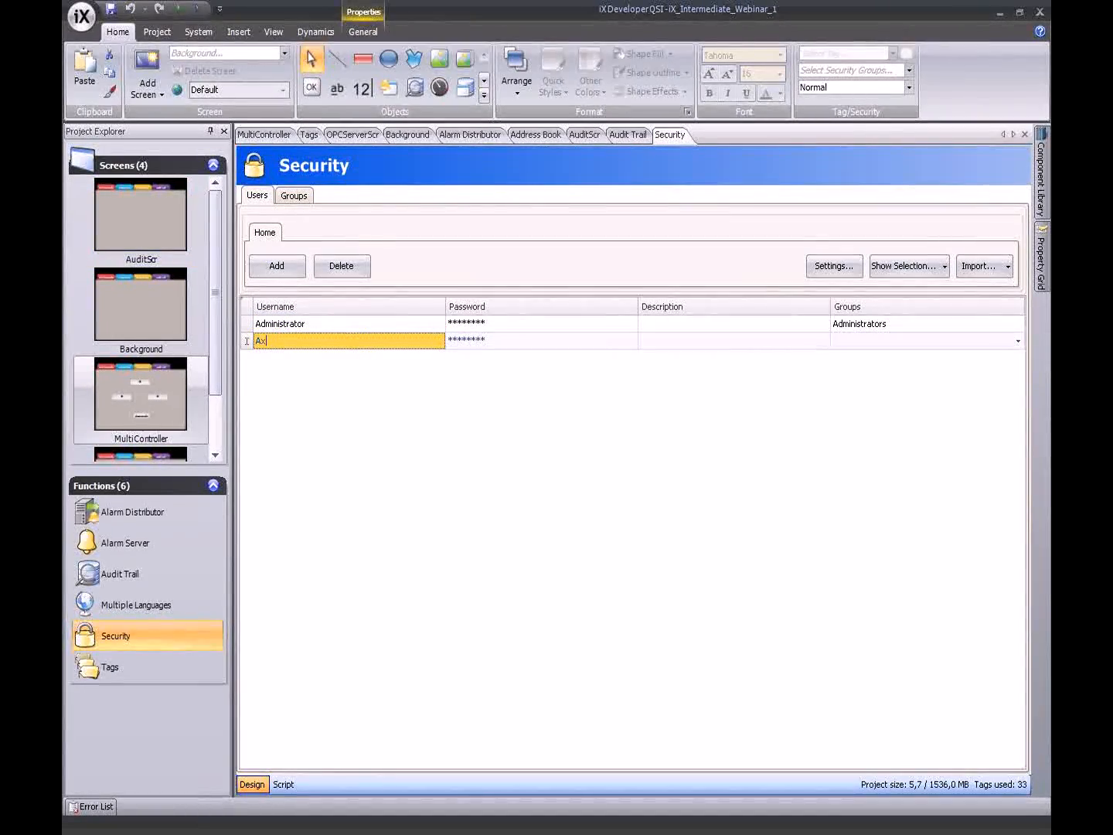
click(488, 338)
click(486, 324)
text(1)
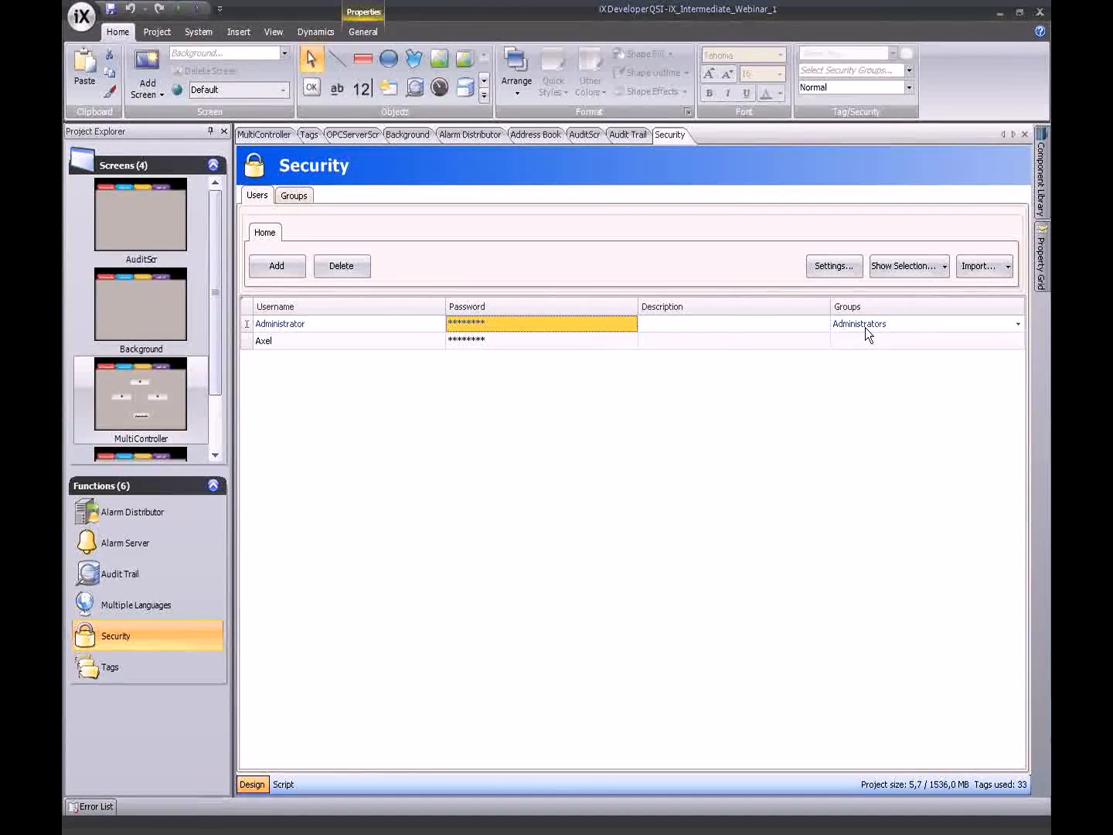
click(889, 346)
click(842, 370)
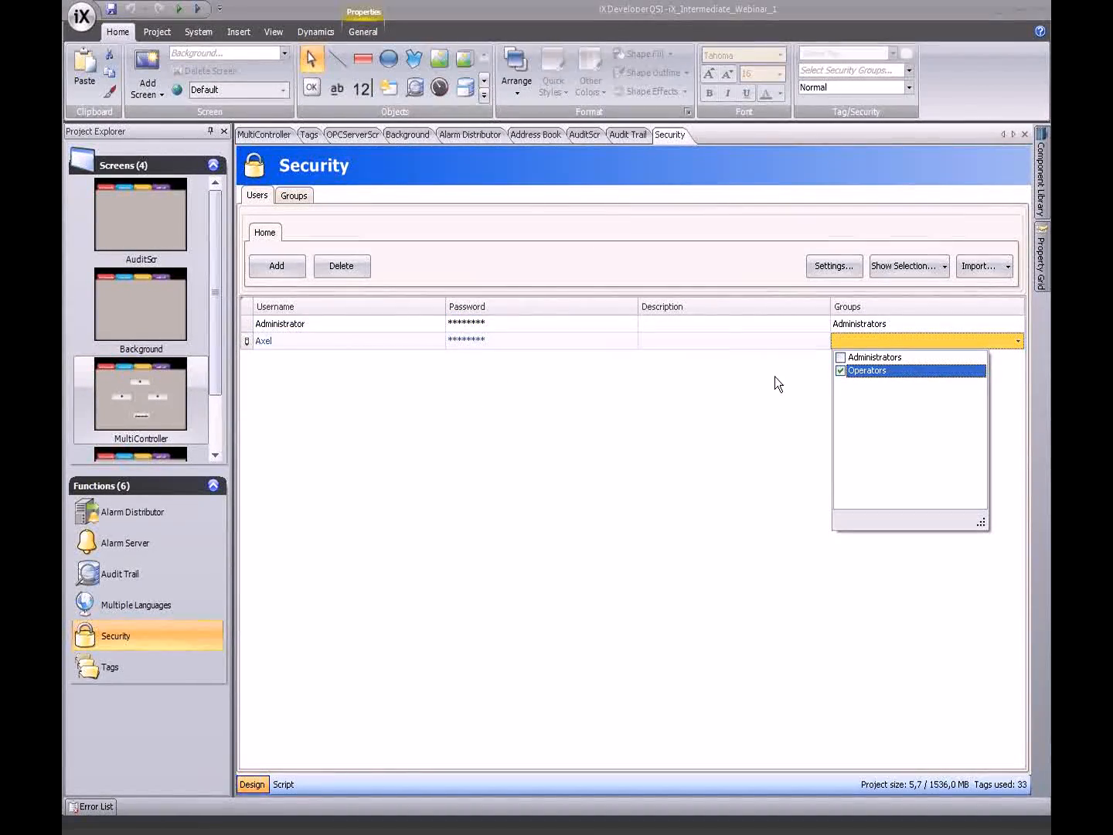
click(711, 384)
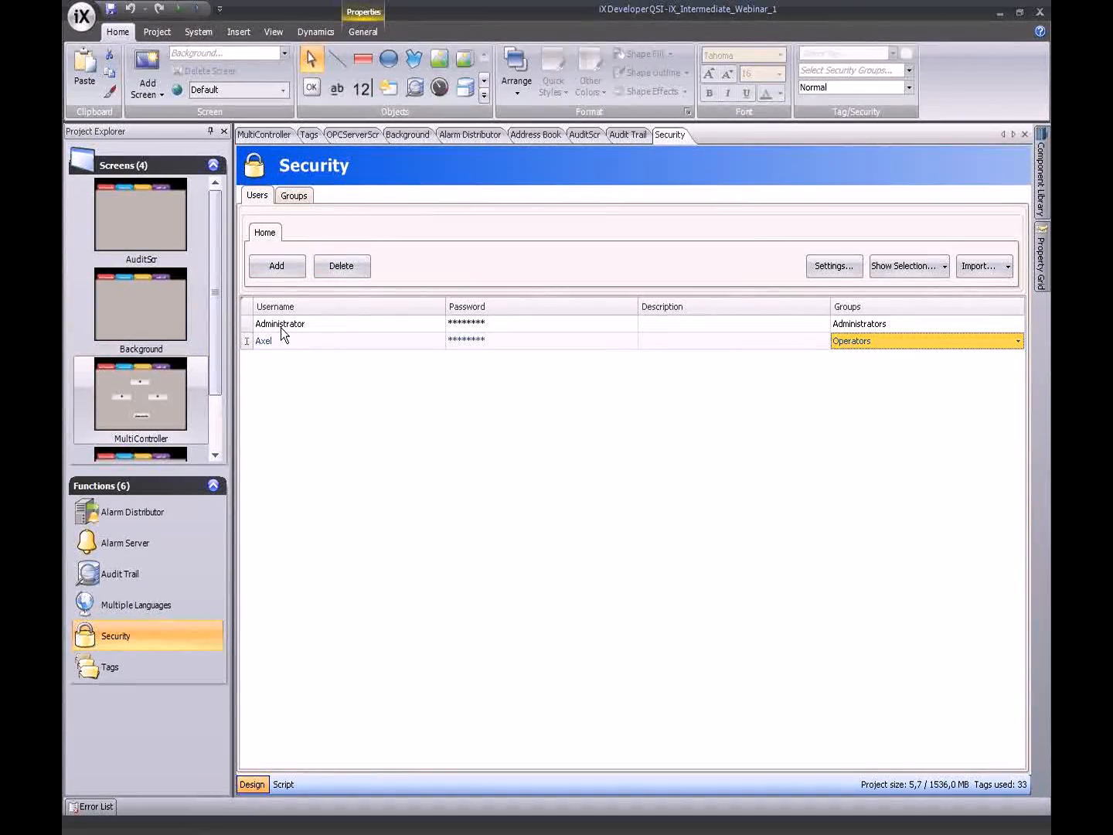
double_click(164, 244)
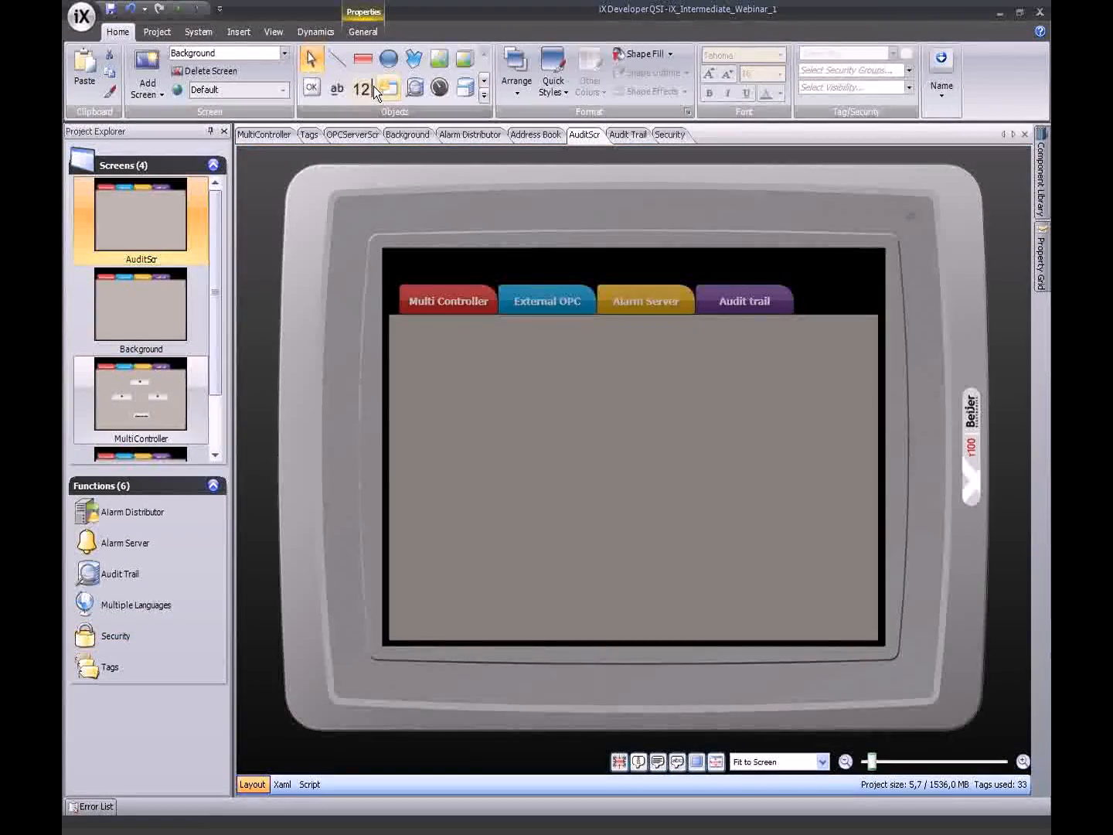
- Place a Login button near the bottom left of AuditScr
click(312, 87)
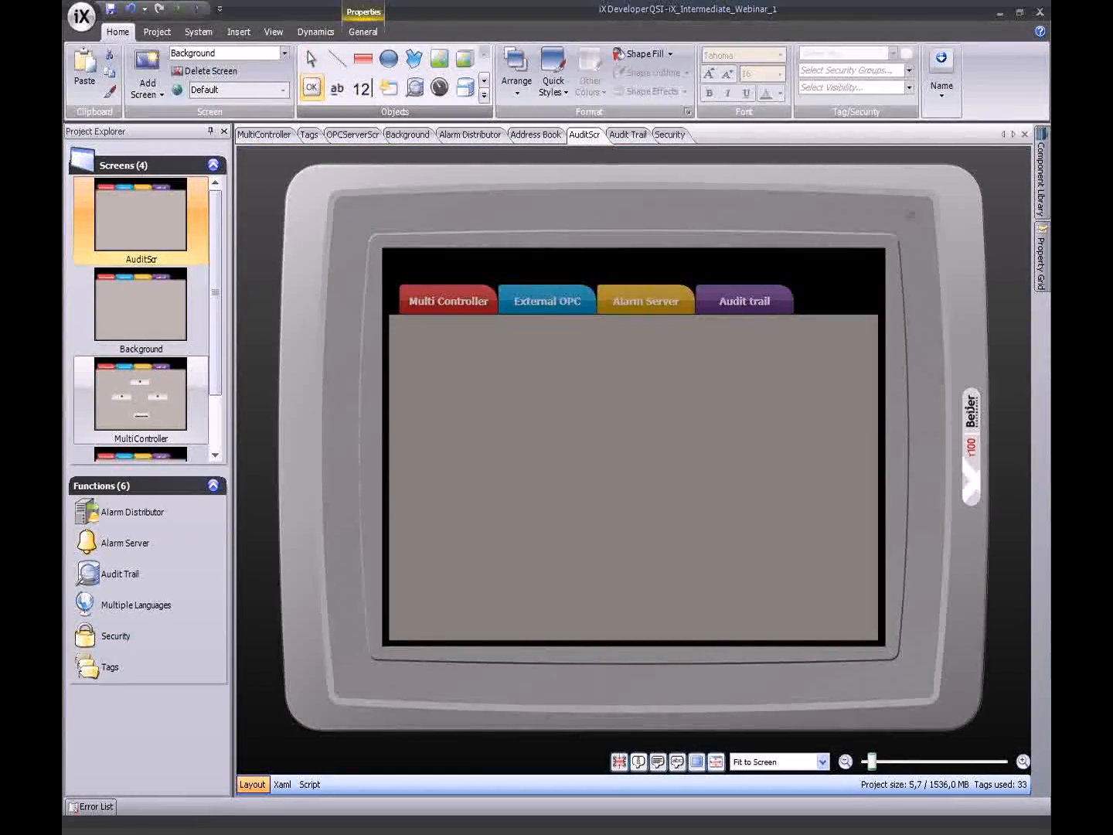
click(522, 516)
text(Login)
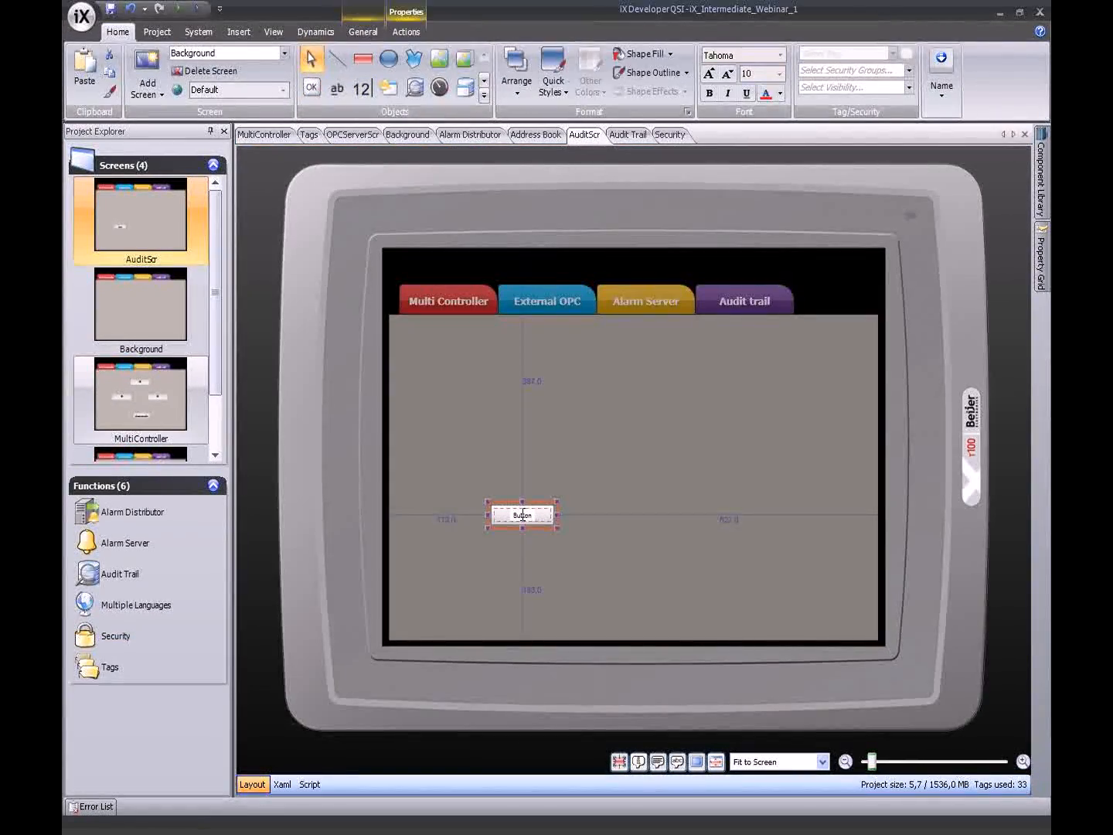
click(491, 484)
drag(504, 521, 441, 584)
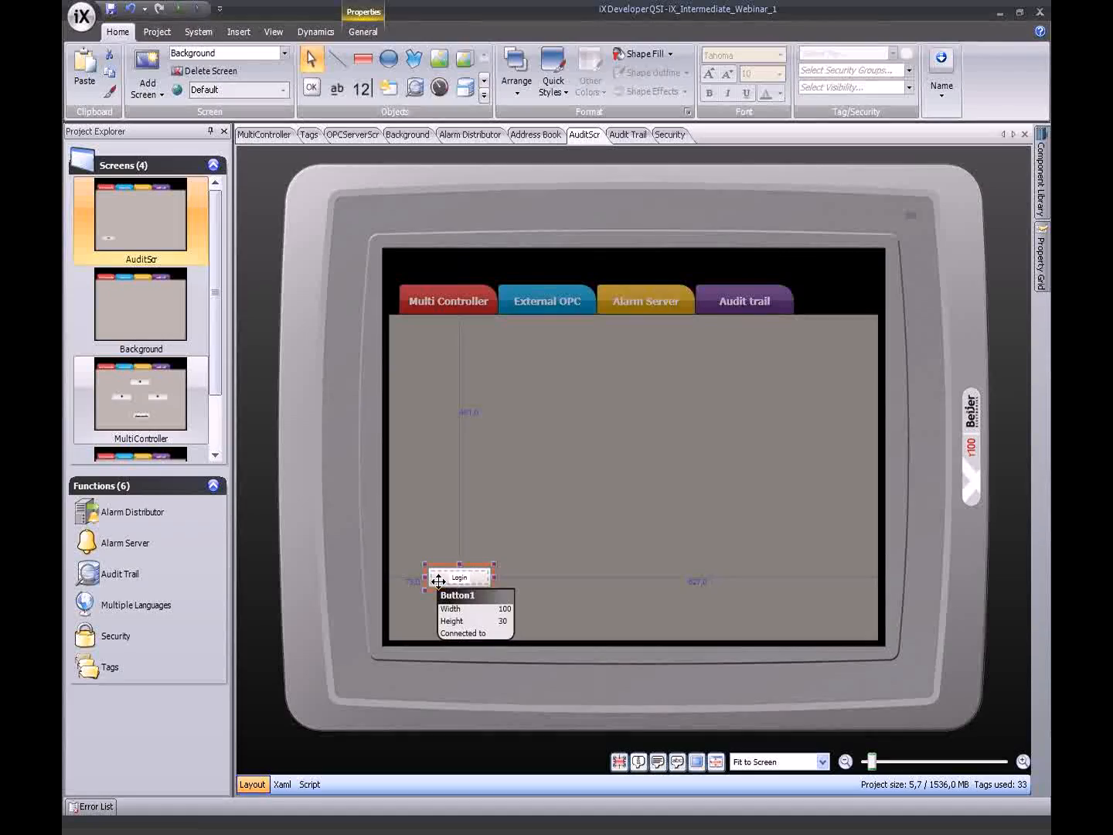
- Copy the Login button to its right and relabel the copy Logout
mouse_move(569, 574)
mouse_down()
mouse_move(581, 510)
mouse_move(567, 581)
mouse_move(551, 582)
mouse_up()
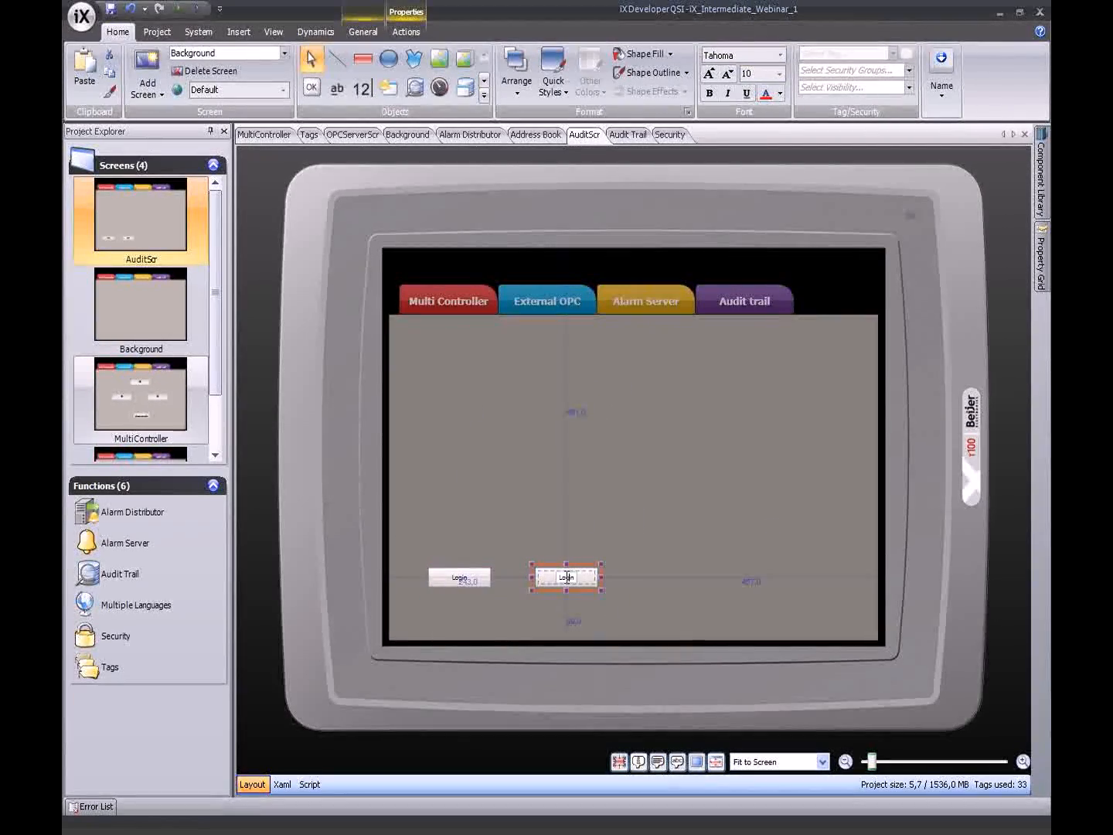
double_click(566, 577)
key(BackSpace)
key(BackSpace)
key(BackSpace)
text(gout)
- Place a numeric field connected to Tag1 just above the Login button
click(362, 89)
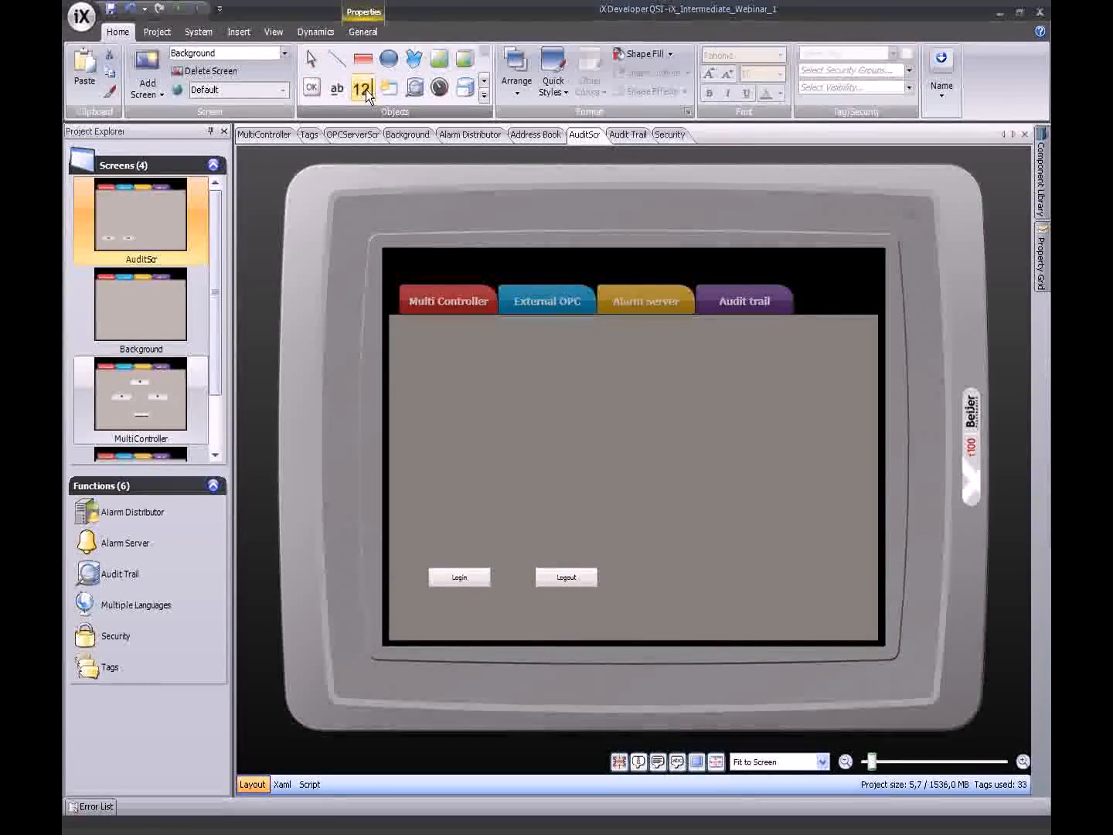
click(444, 358)
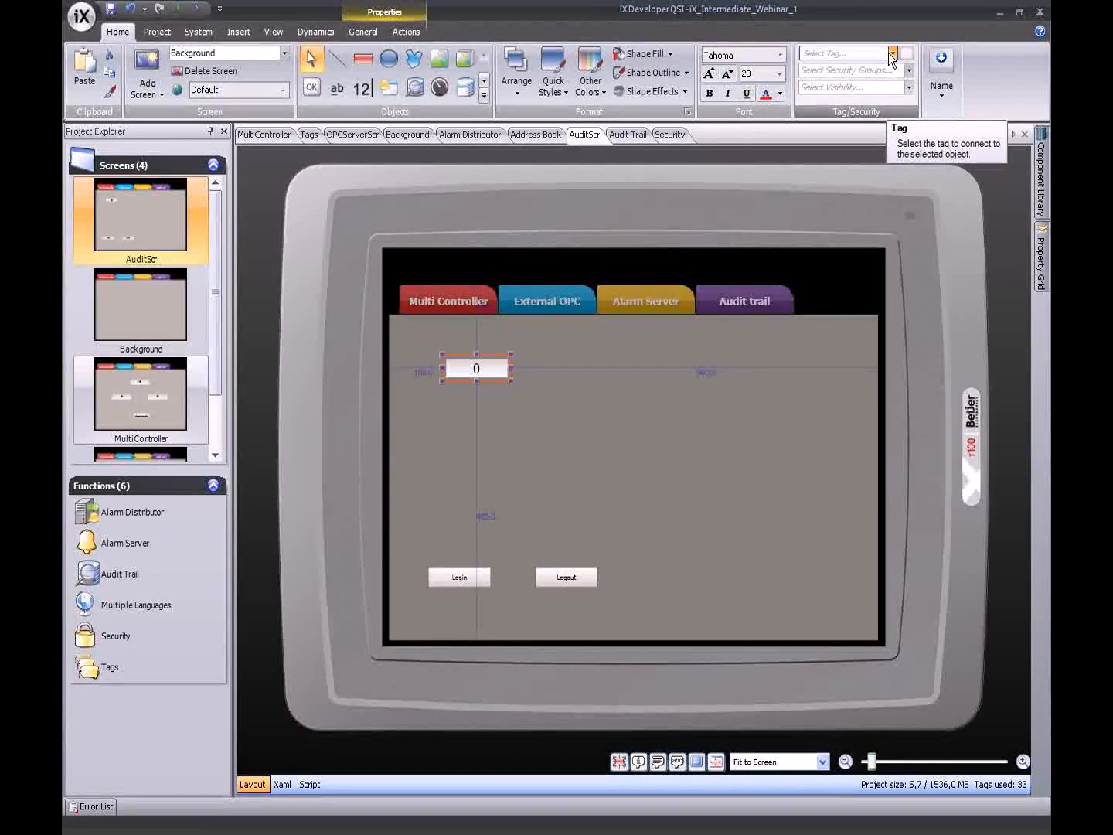
click(893, 55)
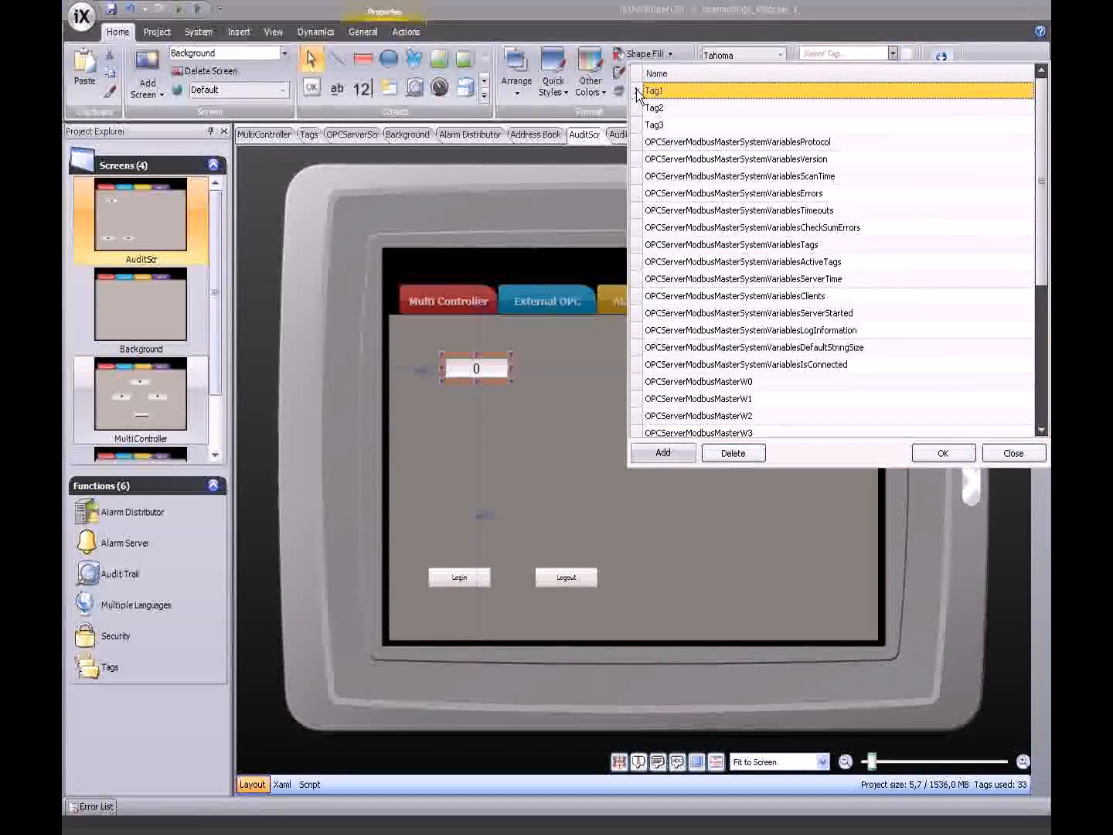
double_click(636, 89)
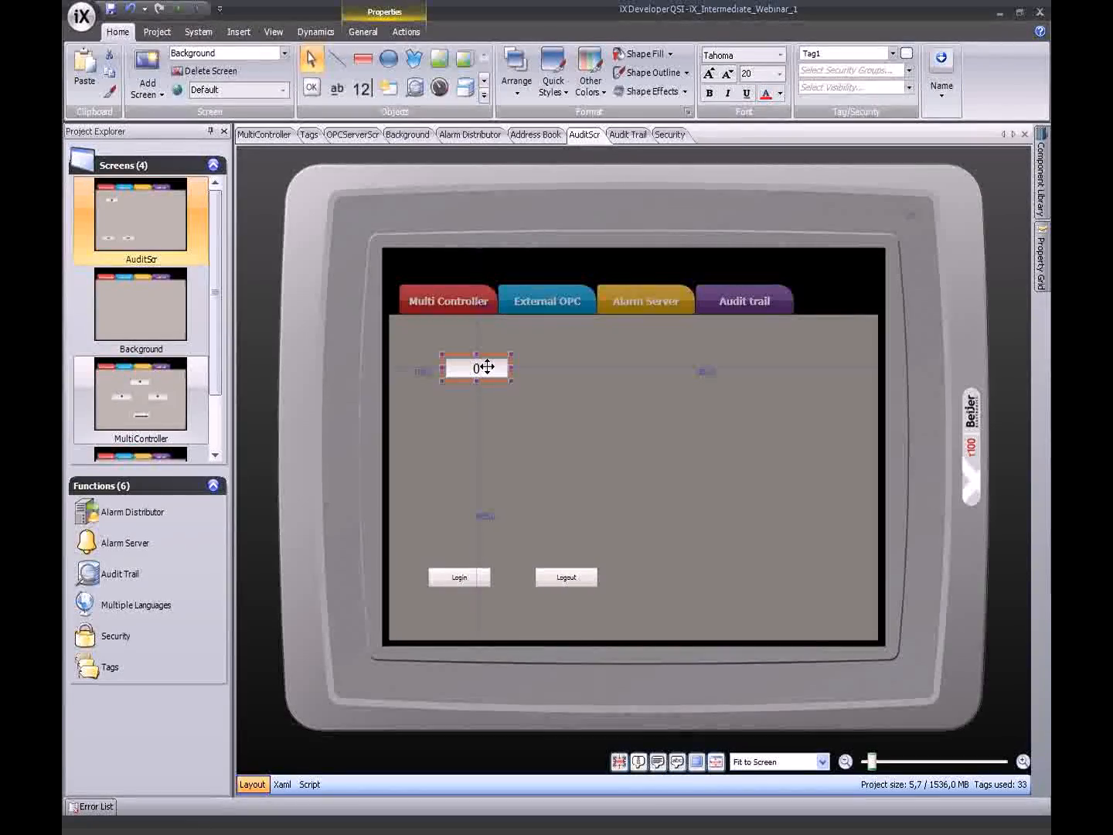
drag(485, 367, 465, 473)
click(564, 479)
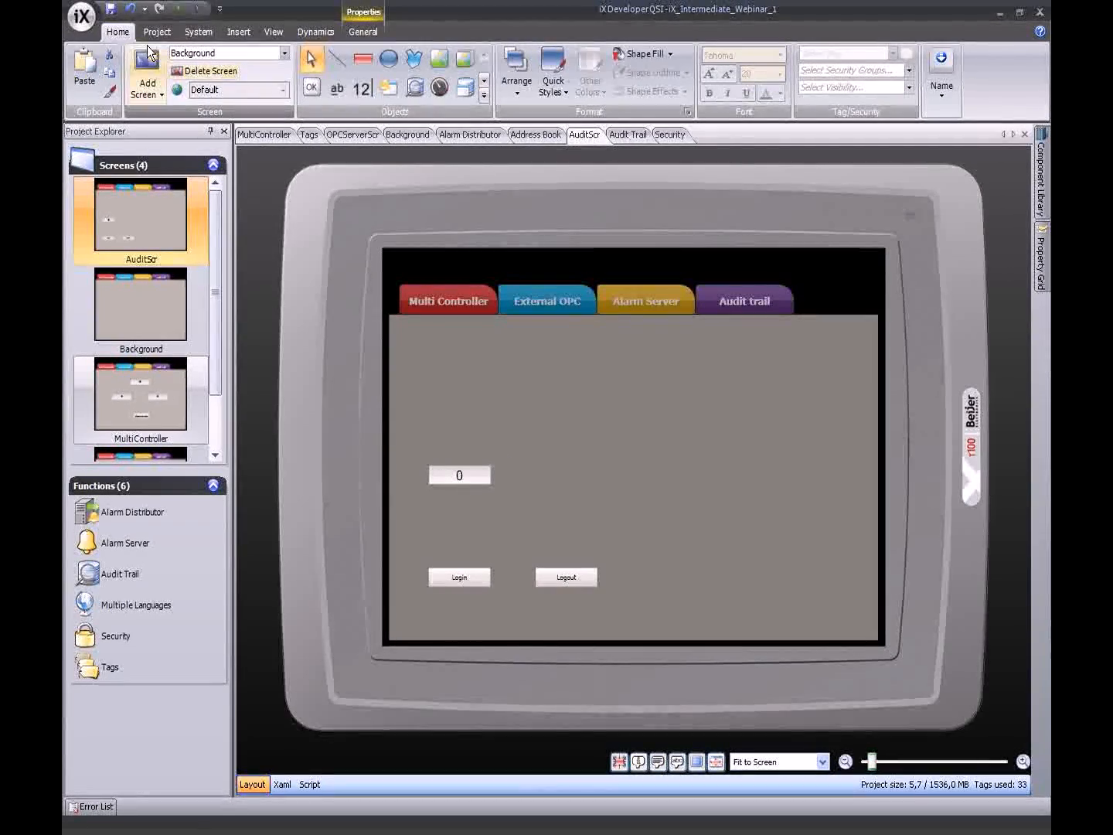
- Add a new screen and draw an audit trail viewer table across it
click(143, 64)
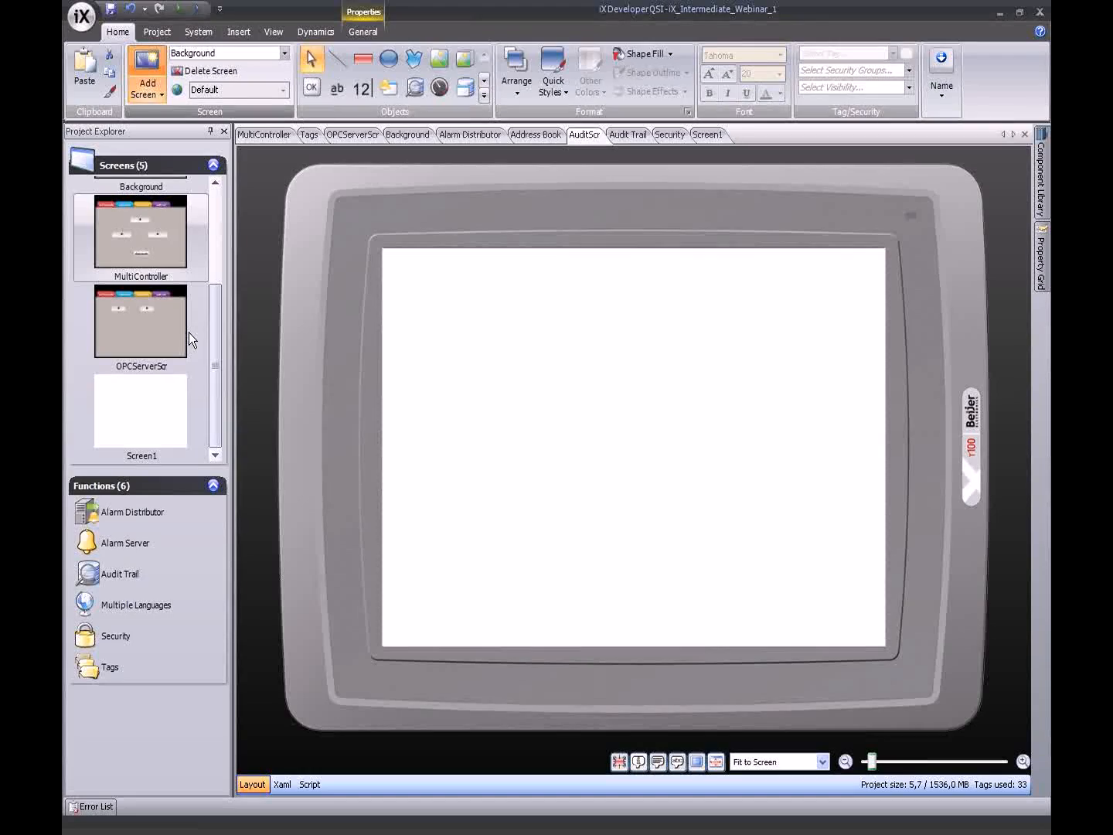
click(365, 31)
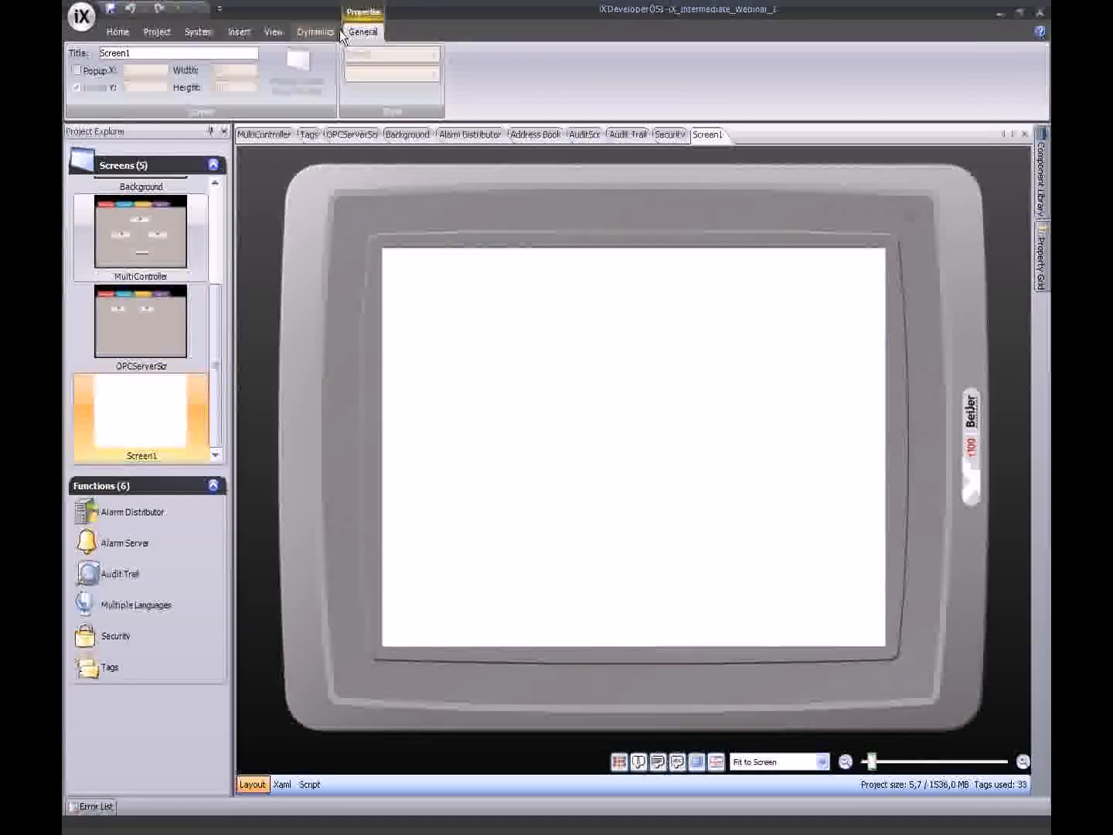
click(312, 32)
click(118, 32)
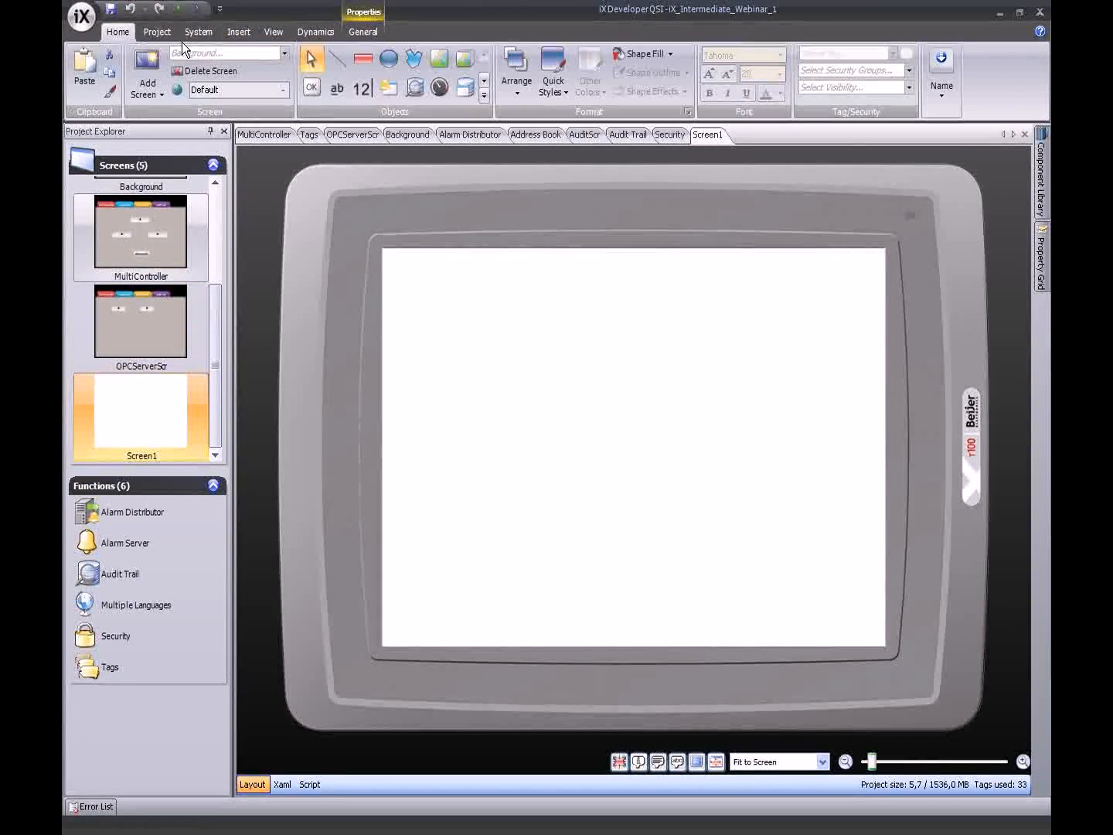
click(485, 95)
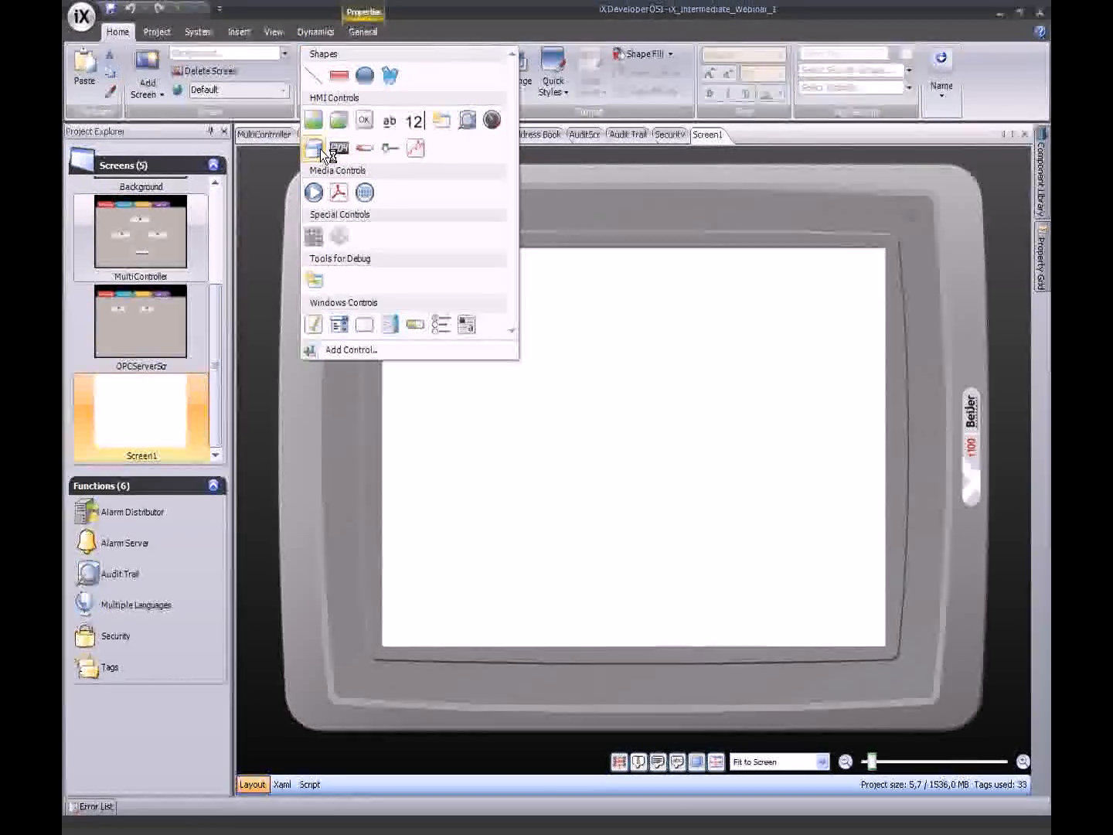
click(462, 124)
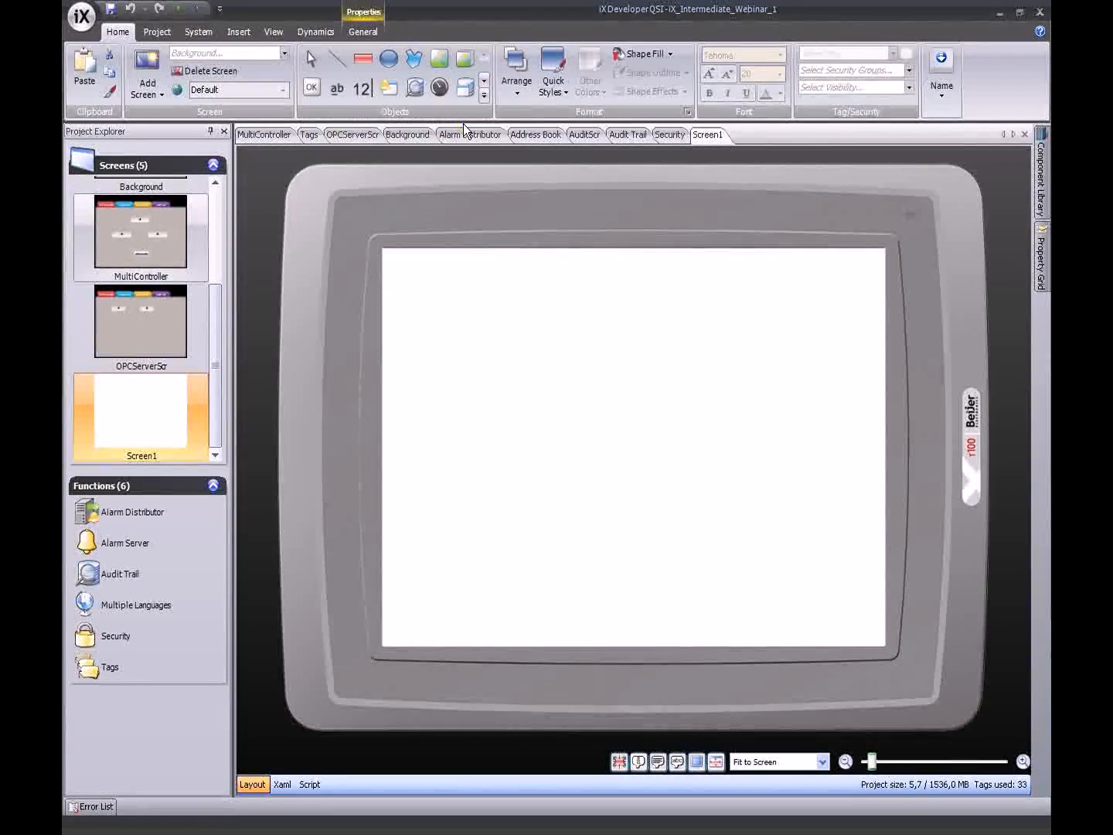
mouse_move(396, 261)
mouse_down()
mouse_move(552, 410)
mouse_move(873, 606)
mouse_up()
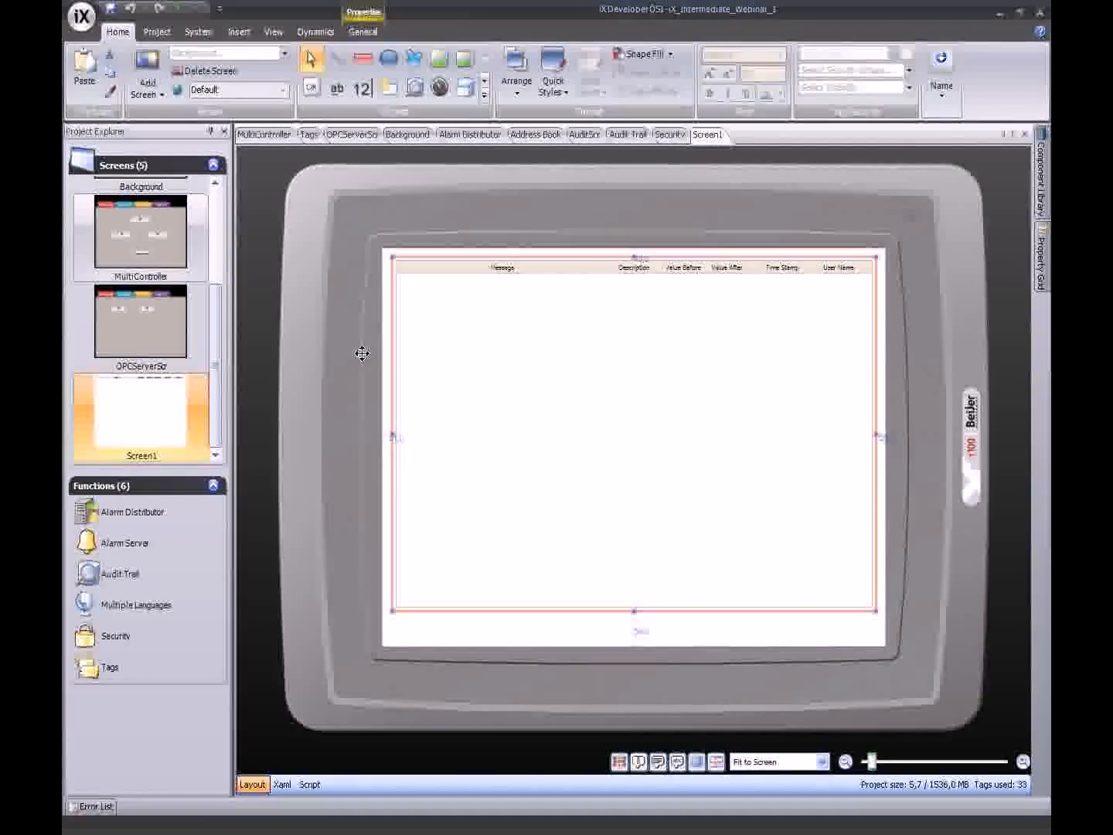
- Add a button at Screen1's lower right whose Click action shows AuditScr
click(311, 86)
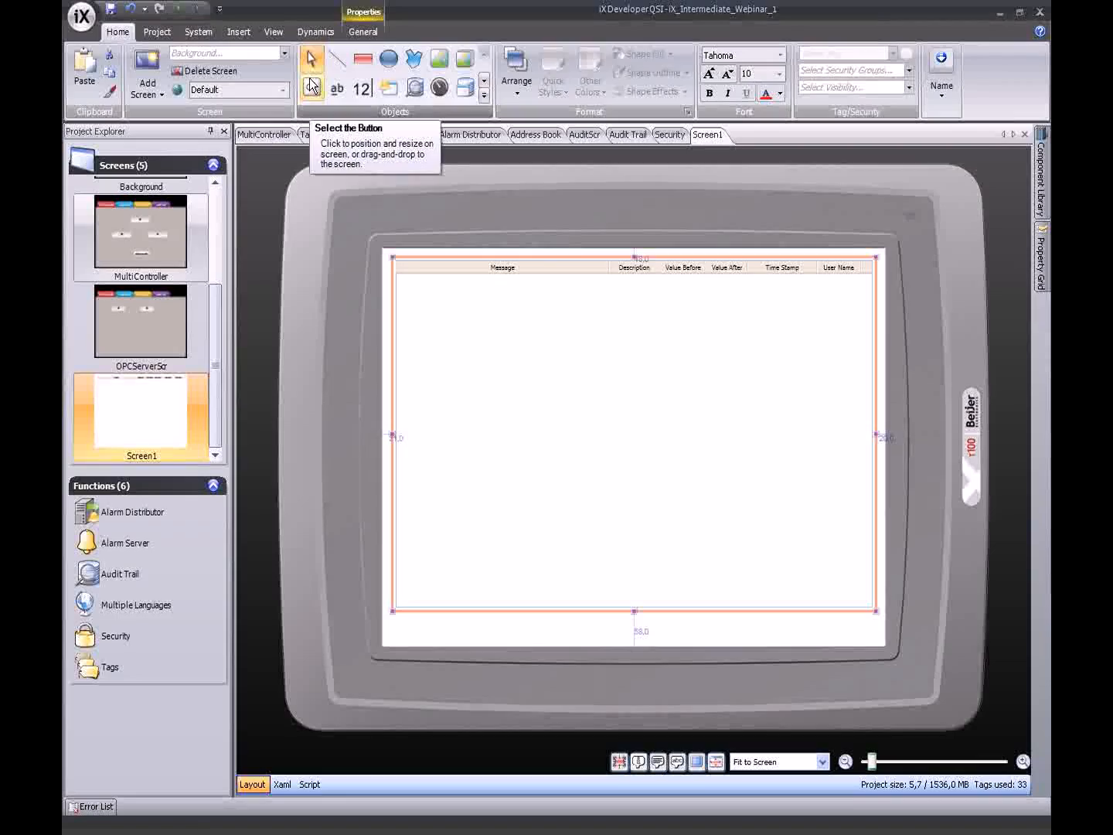
click(831, 622)
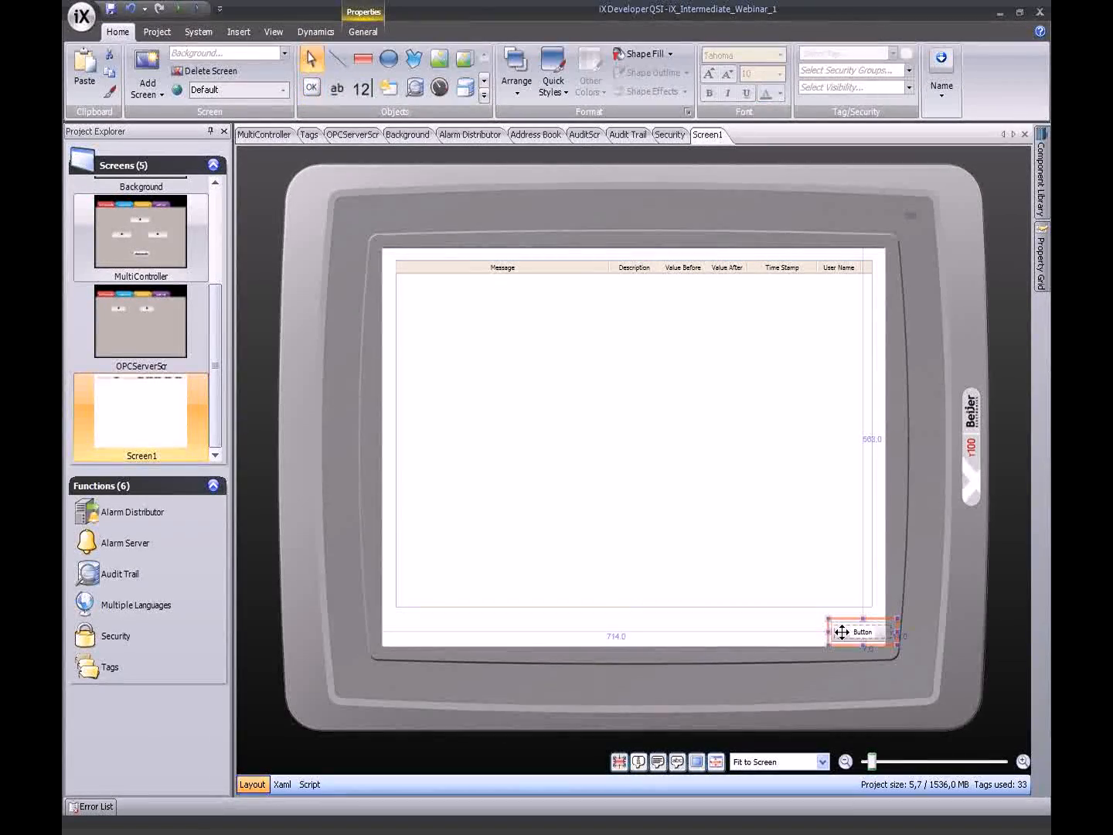
drag(840, 644, 821, 630)
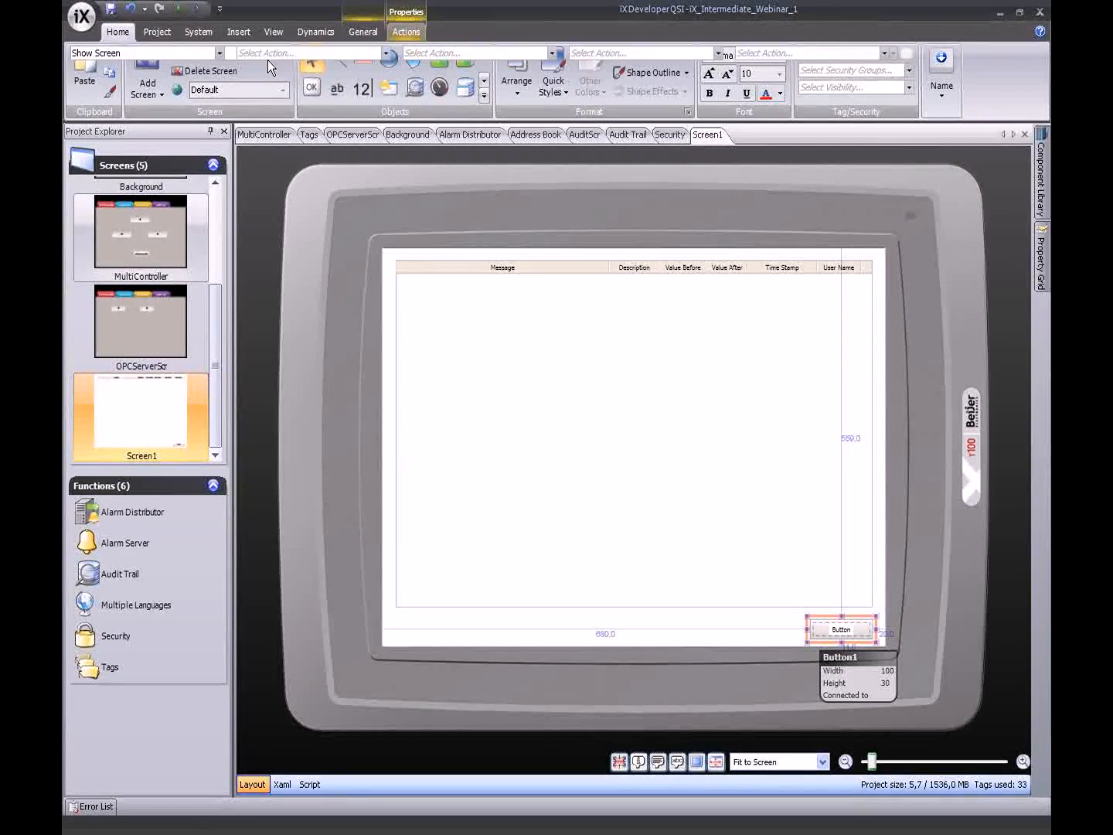
click(205, 55)
click(179, 70)
click(104, 104)
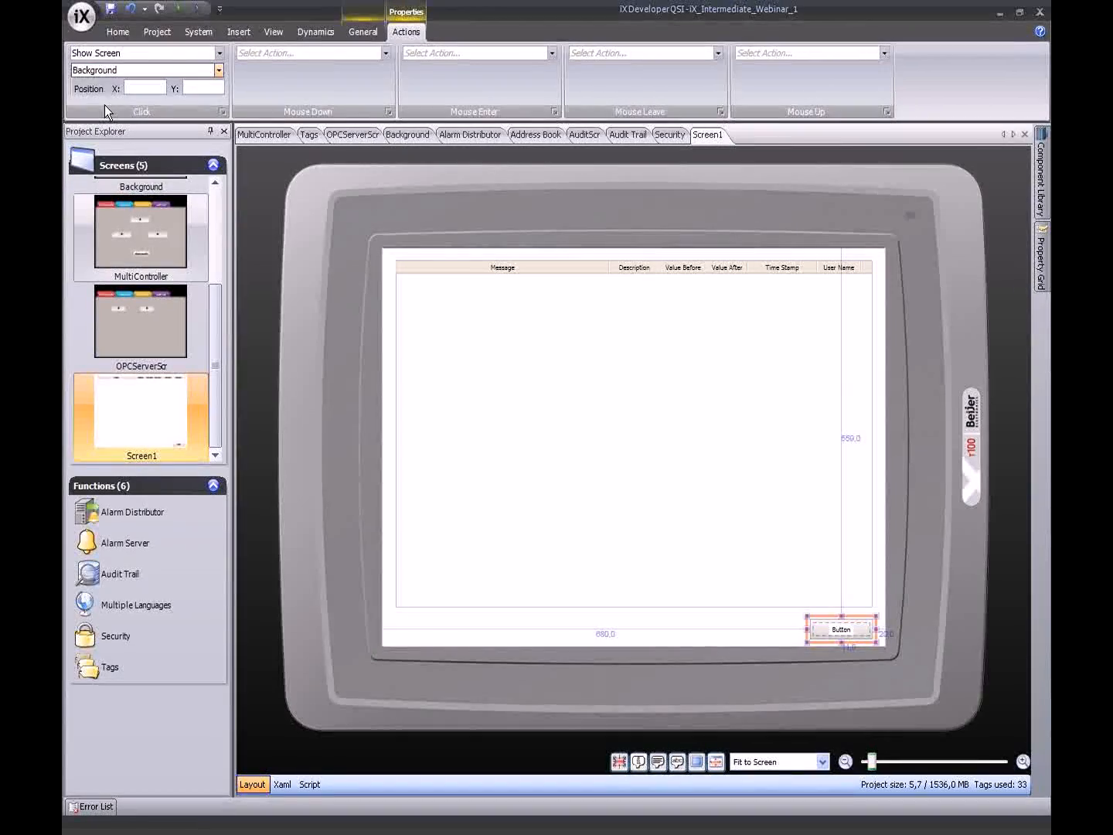
double_click(167, 242)
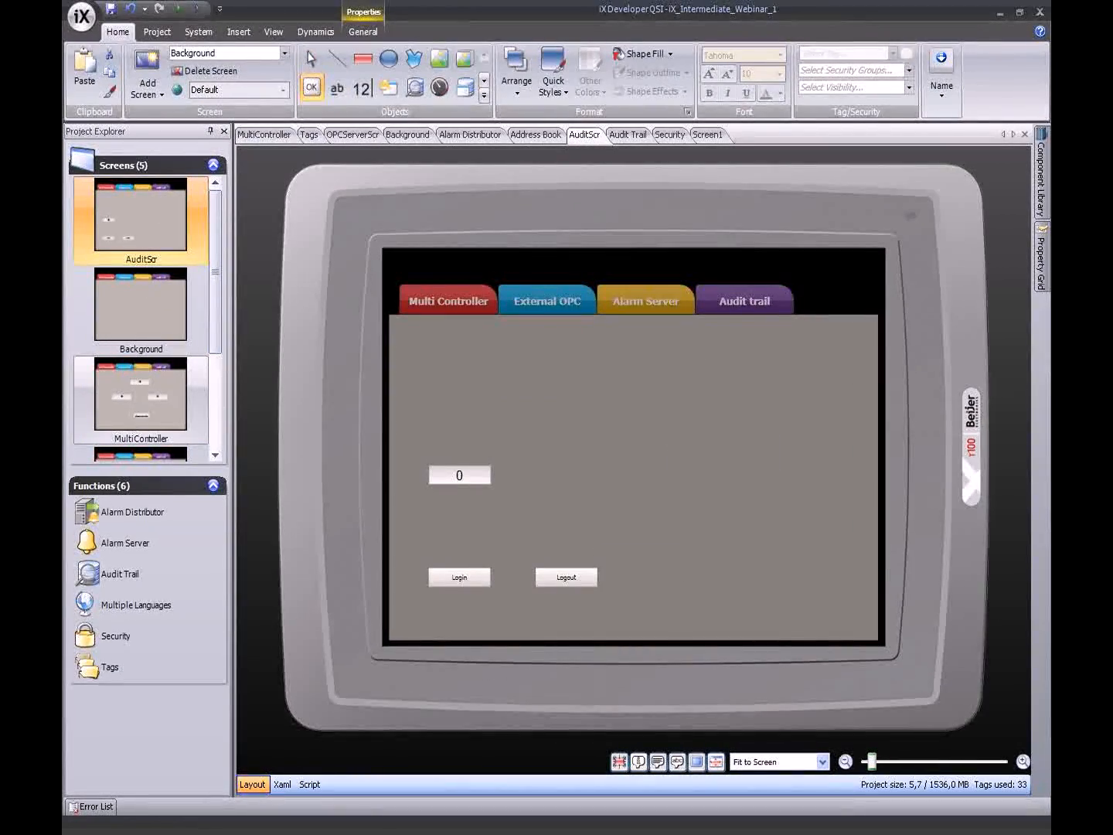
- Draw an Audit button at AuditScr's bottom right that shows Screen1 on click
drag(809, 602, 876, 624)
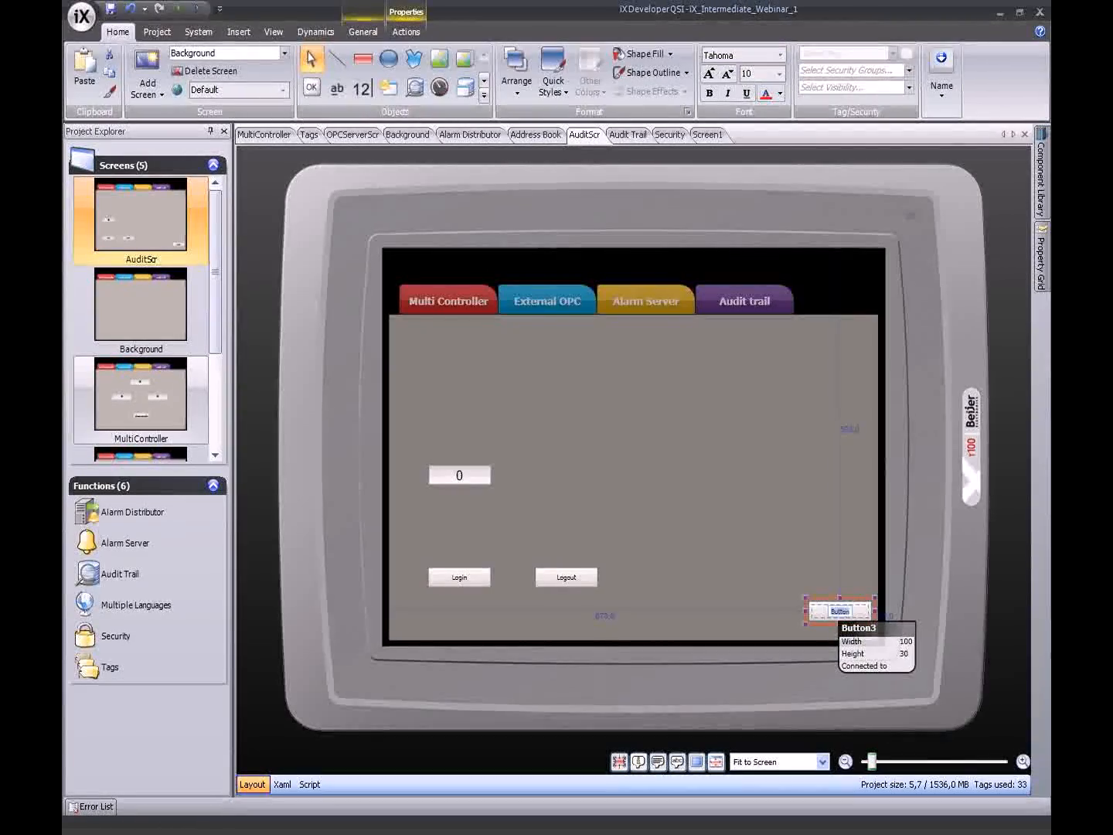
double_click(847, 612)
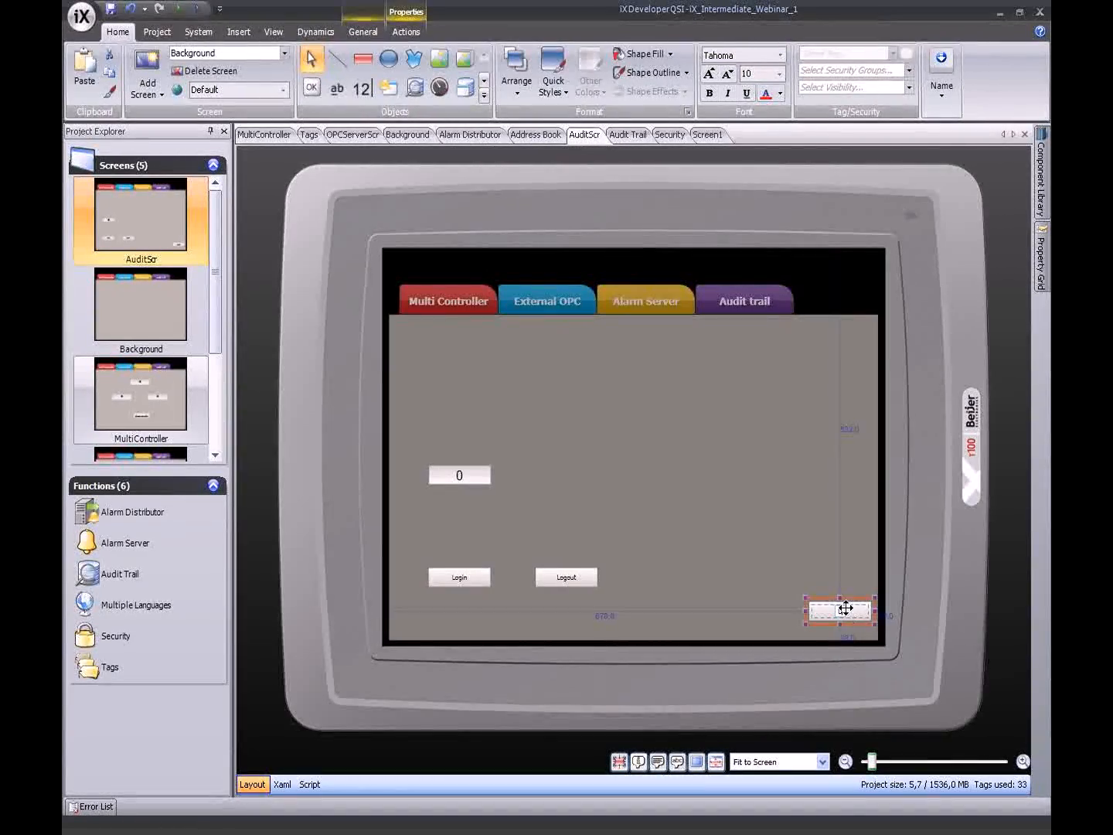
text(Audit)
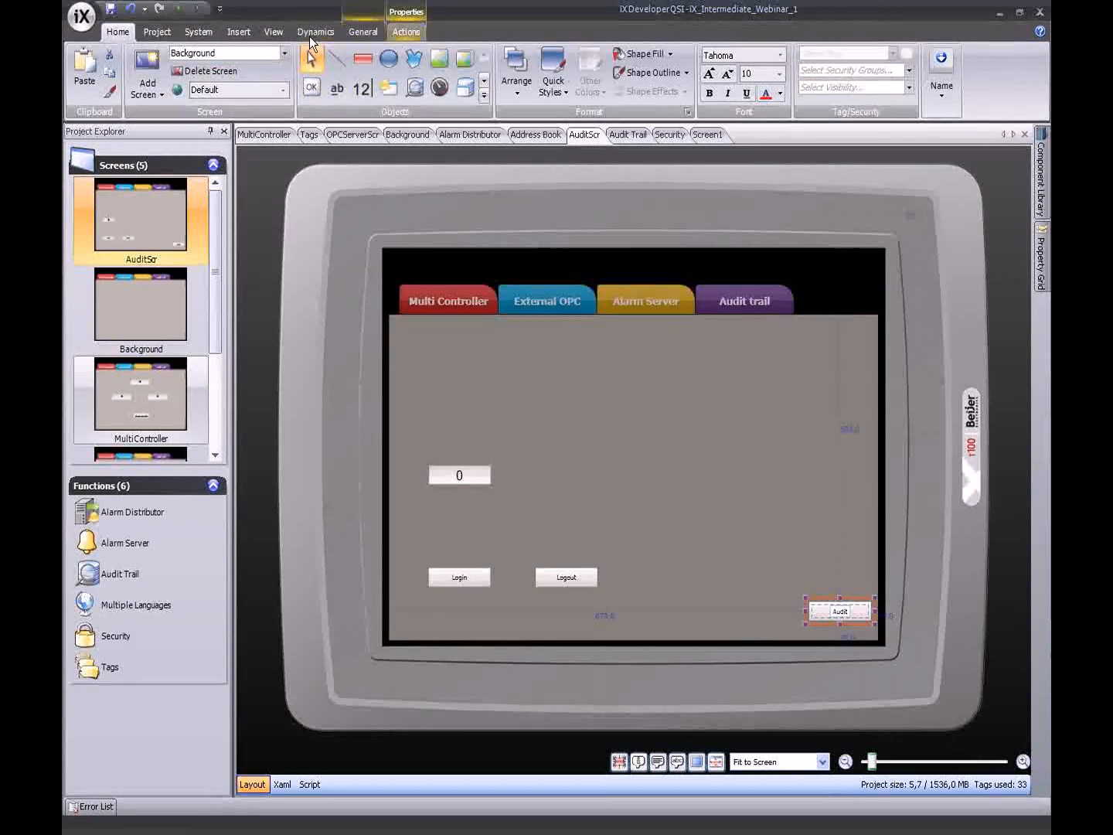
scroll(210, 58, down, 7)
click(216, 53)
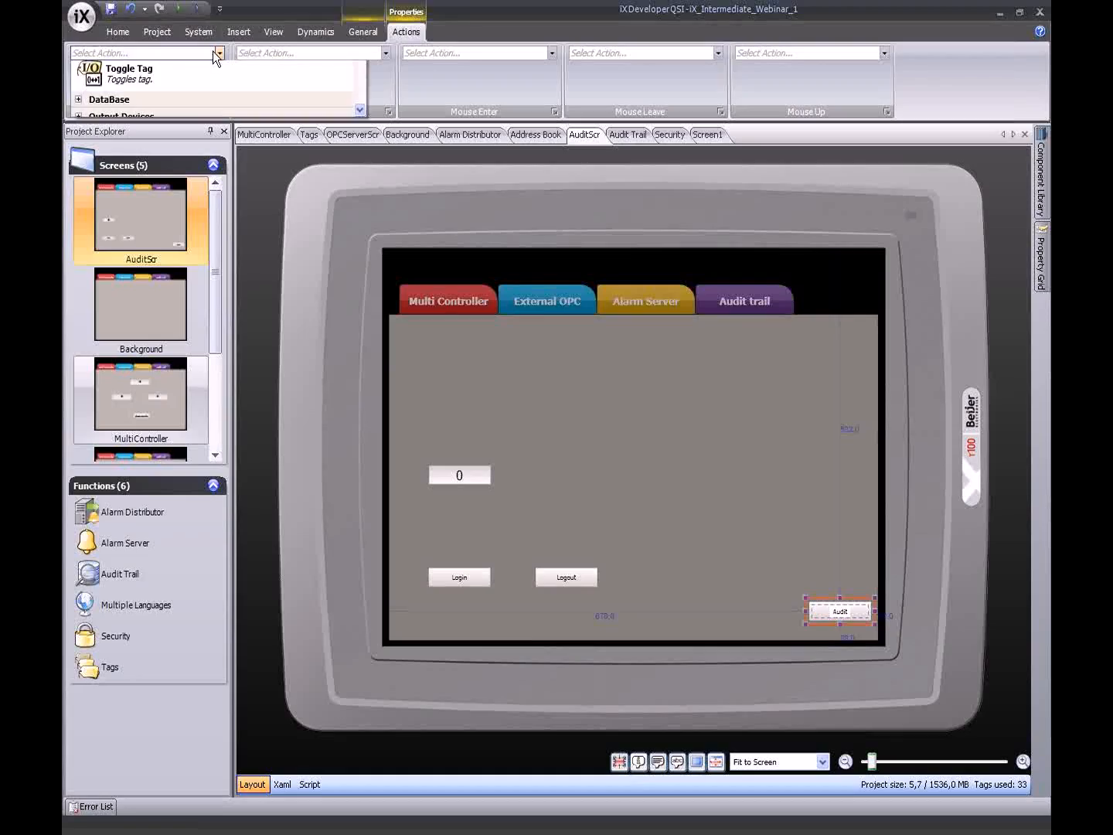
click(155, 214)
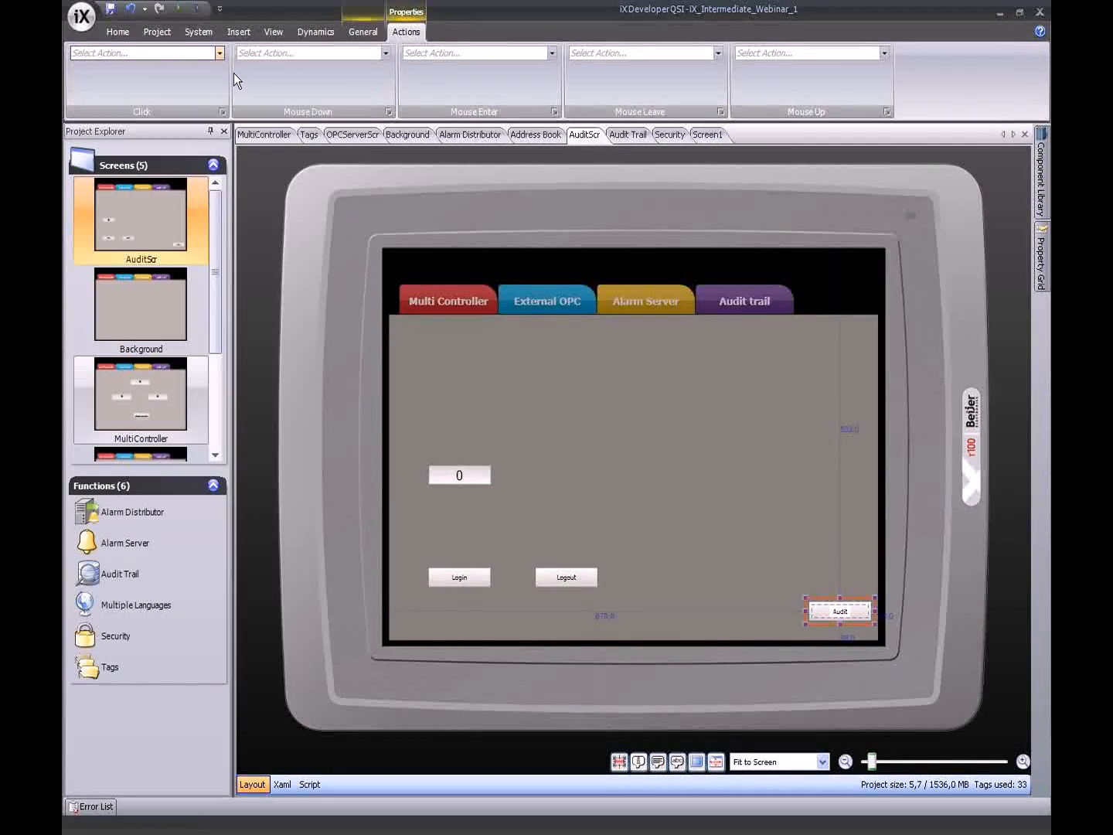
click(219, 71)
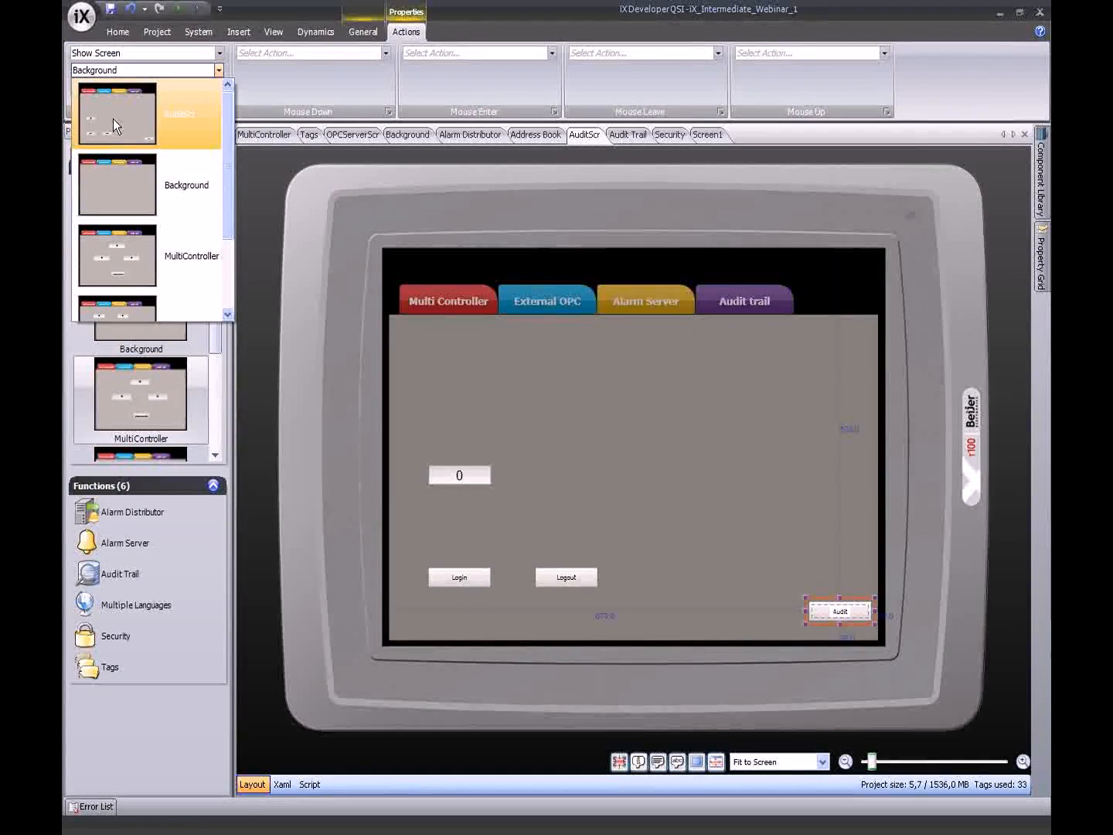
scroll(214, 164, down, 3)
click(215, 288)
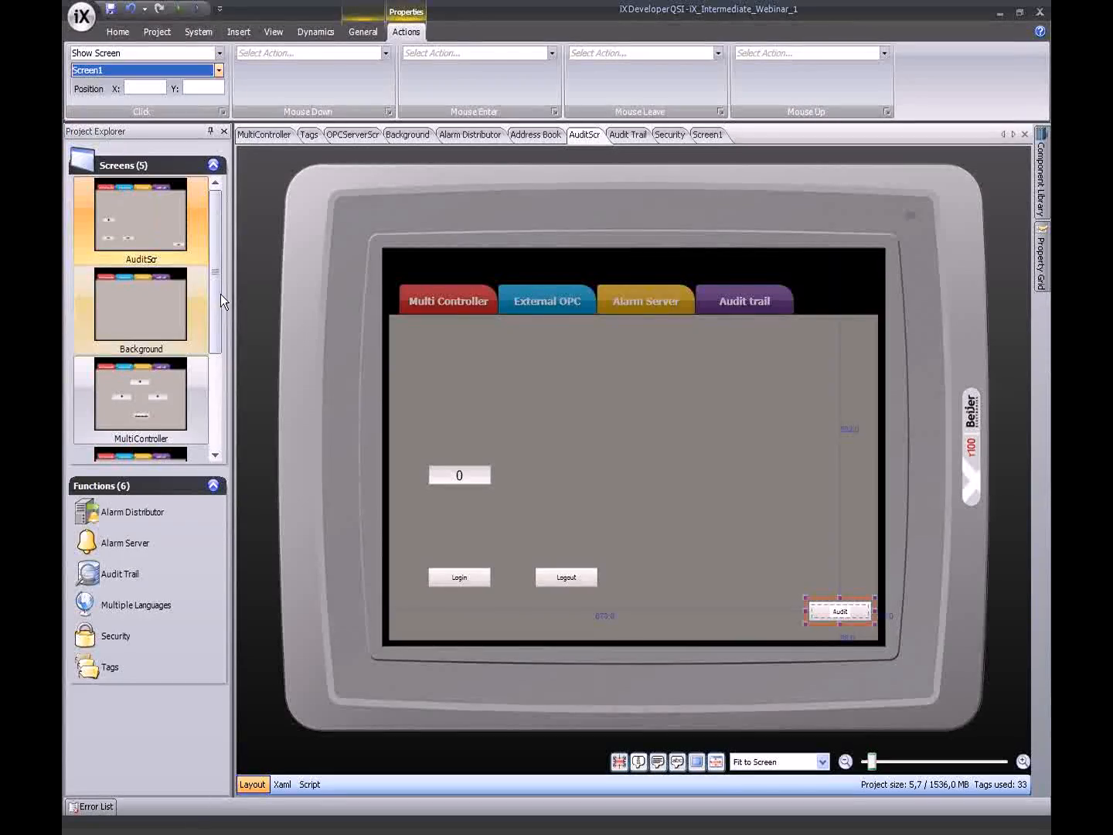
click(591, 397)
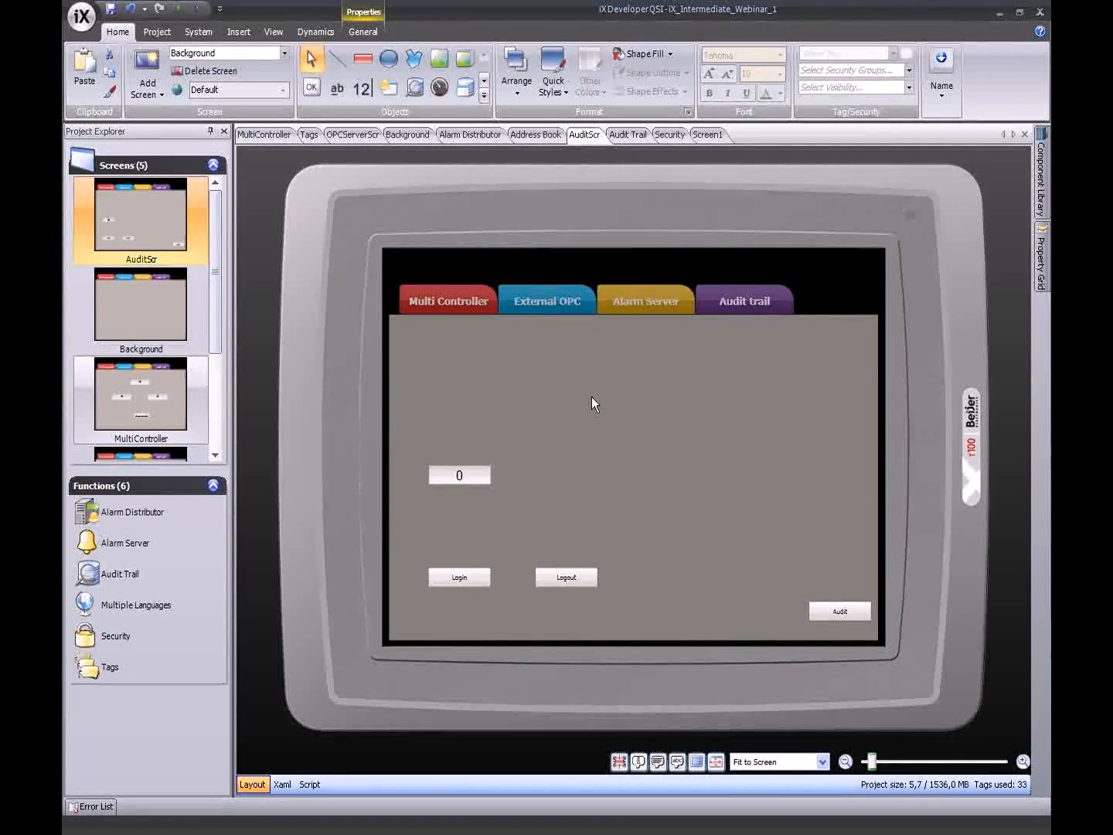
- Place another button near the centre of AuditScr
click(490, 471)
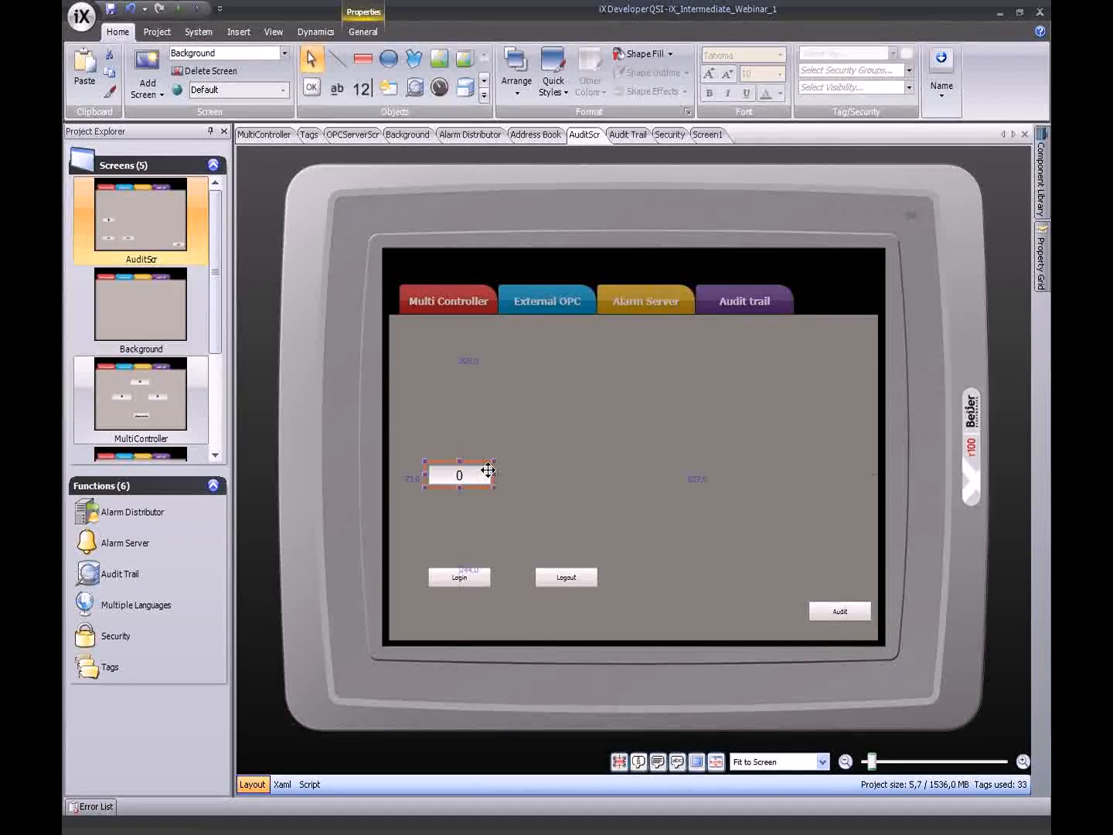
click(487, 428)
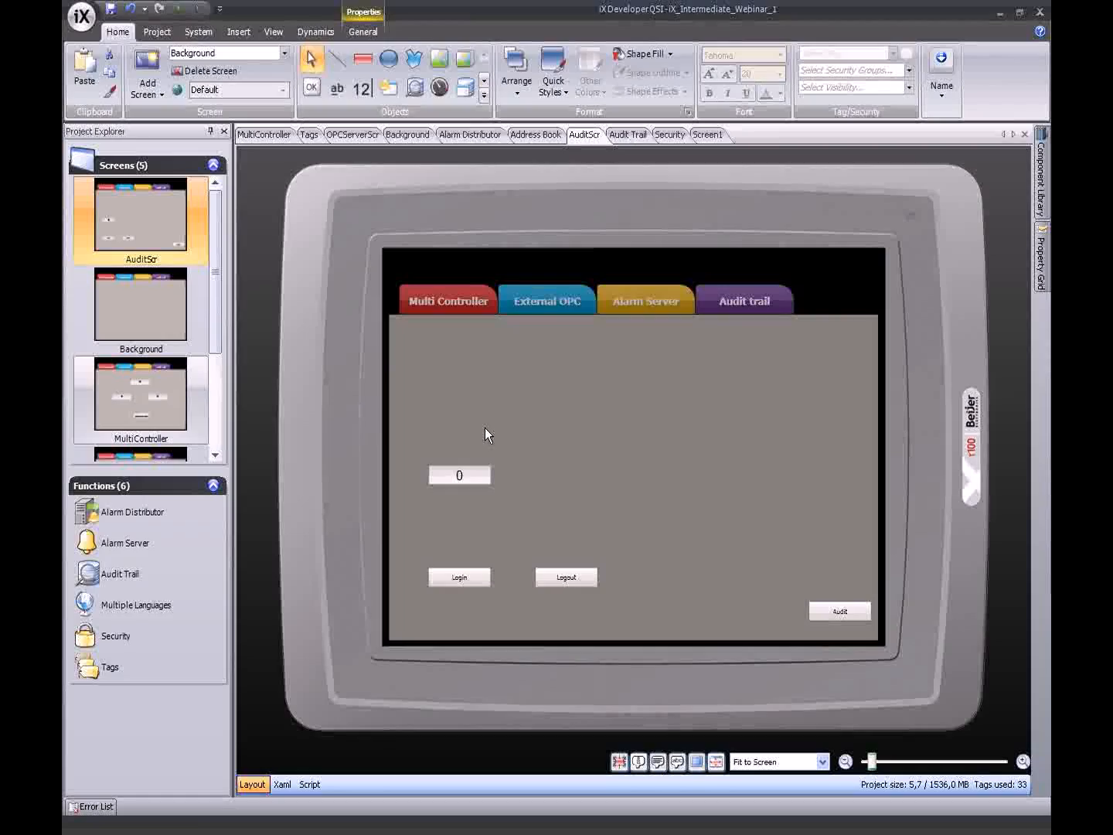
click(312, 87)
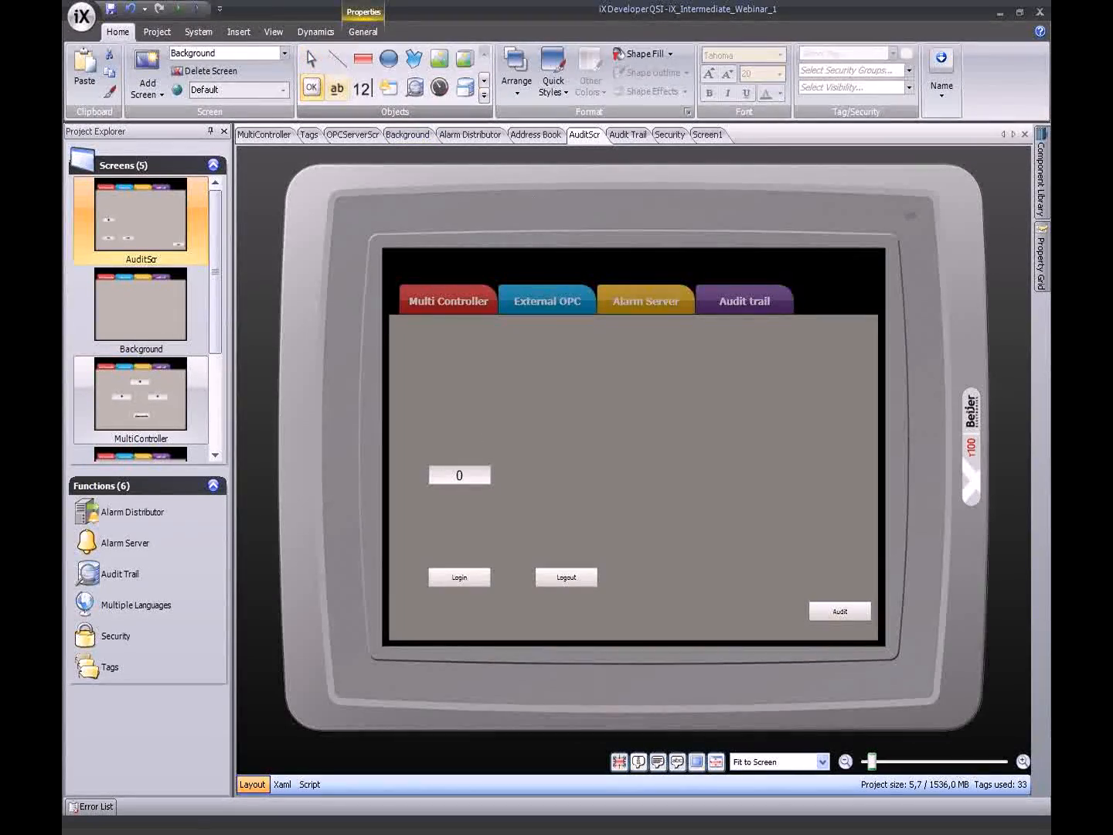
click(728, 422)
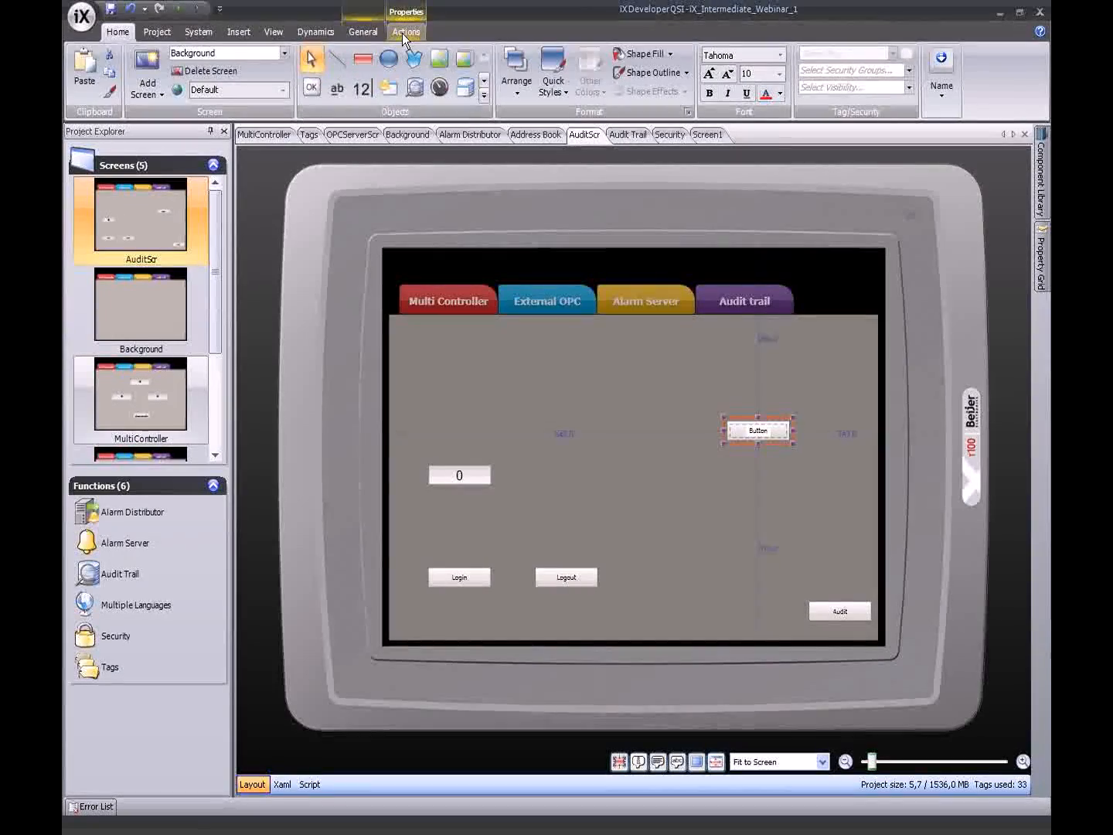
- Set the new centre button's Click action to Audit Trail > Export Audit Trail Database
click(401, 33)
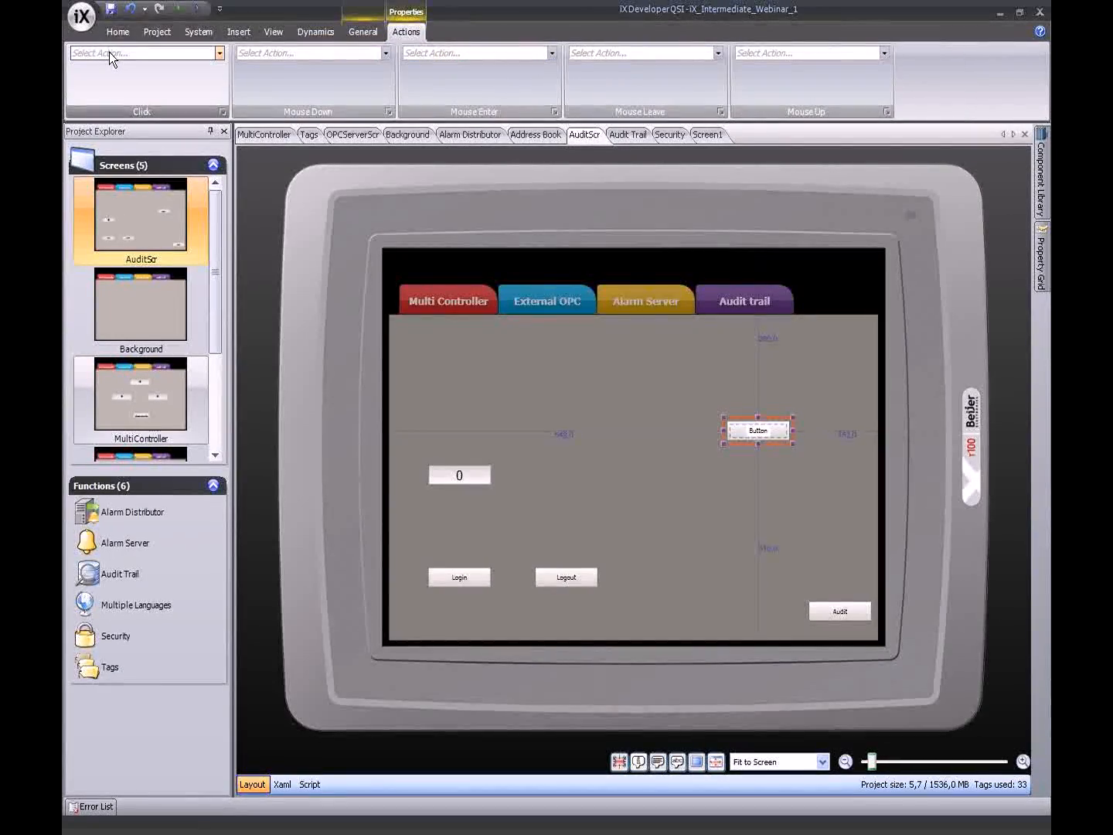
click(109, 52)
click(78, 86)
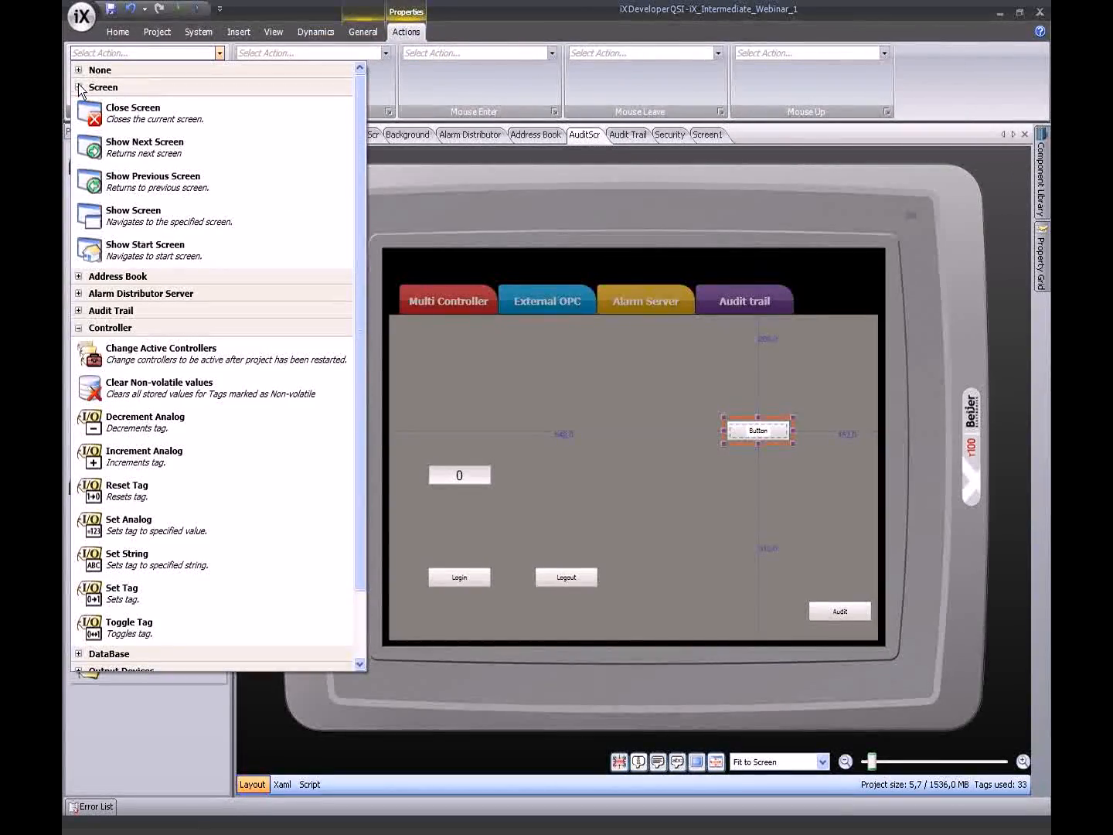
click(78, 87)
click(79, 140)
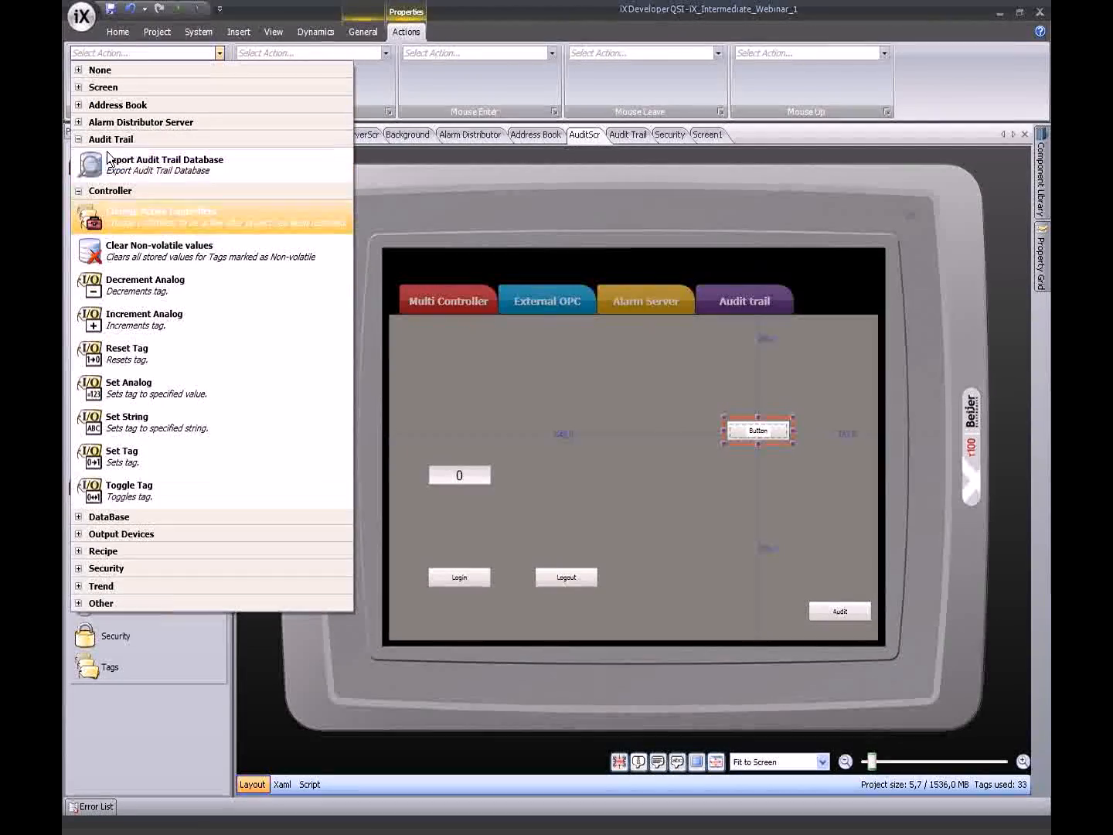
click(177, 162)
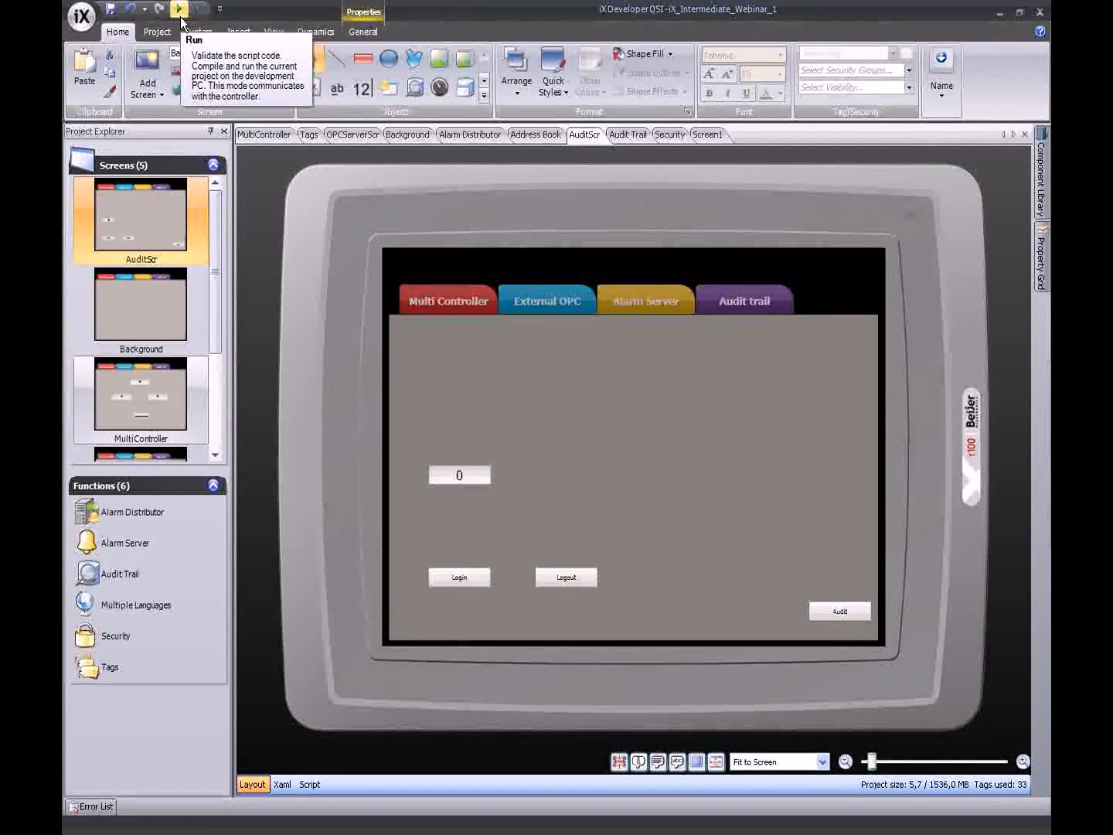
- Run the project, view the Audit trail screen in the simulator, then close the simulator
click(183, 12)
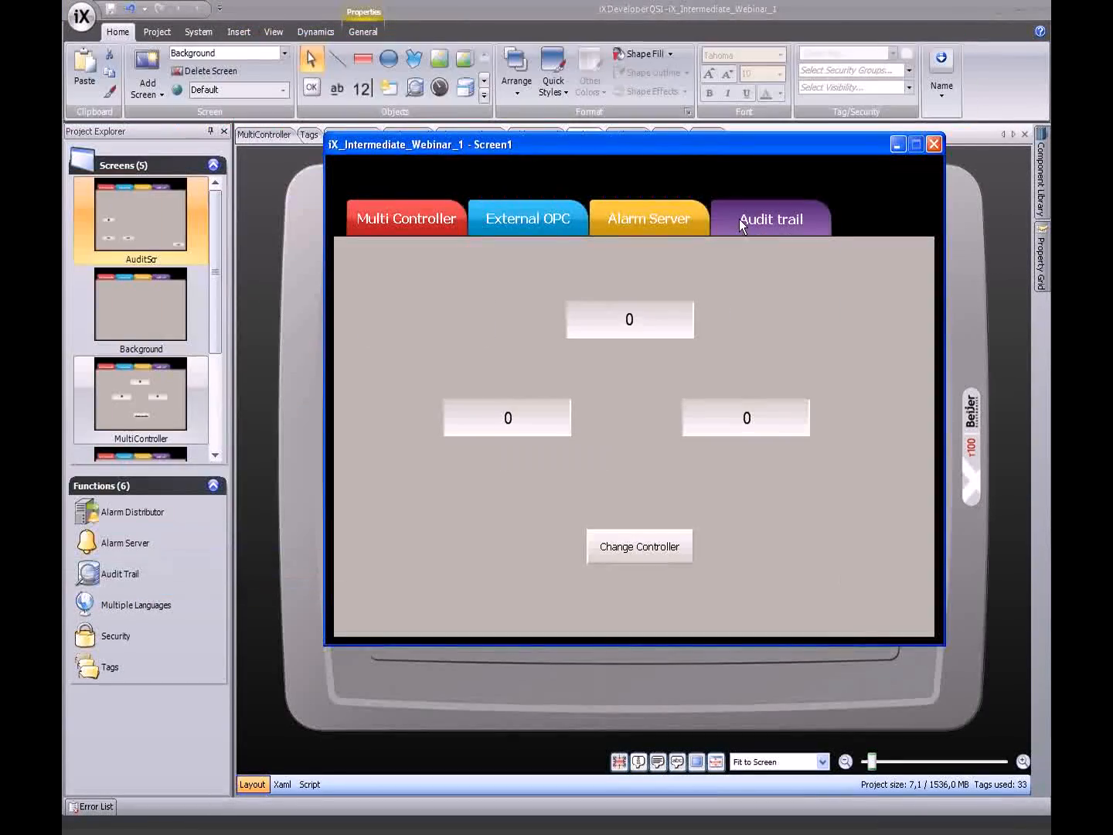
click(740, 220)
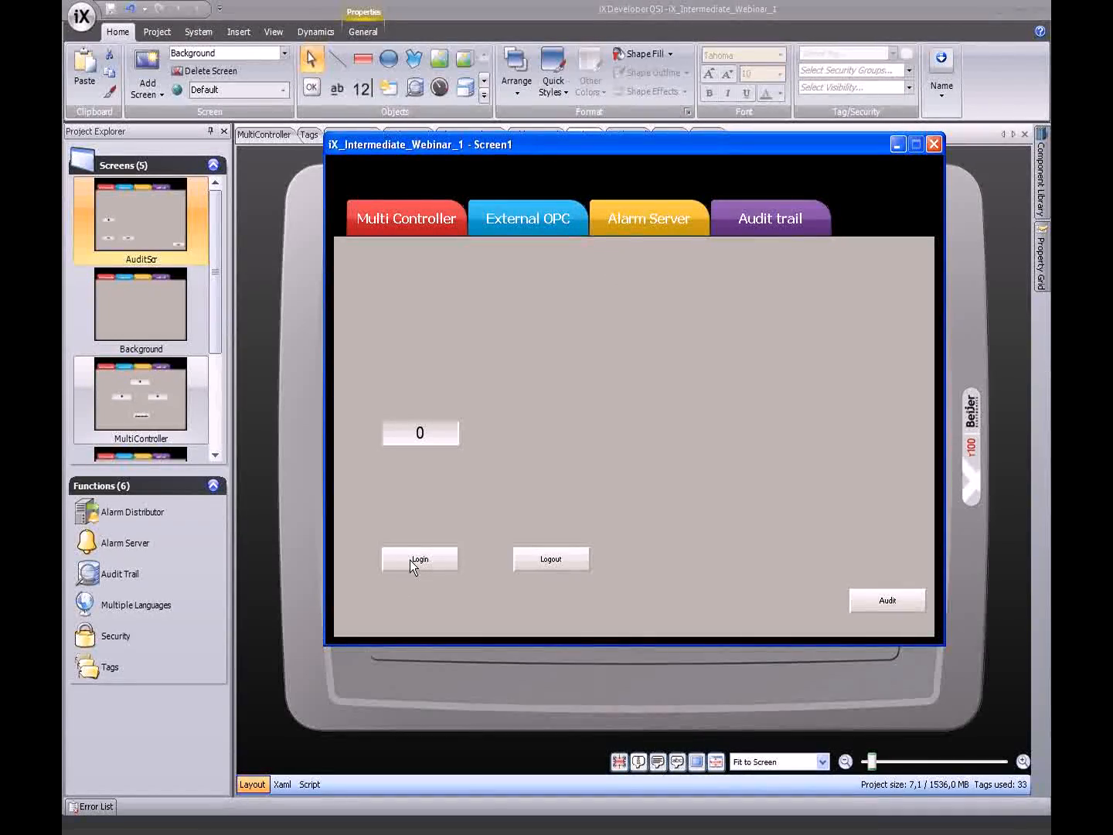
click(934, 145)
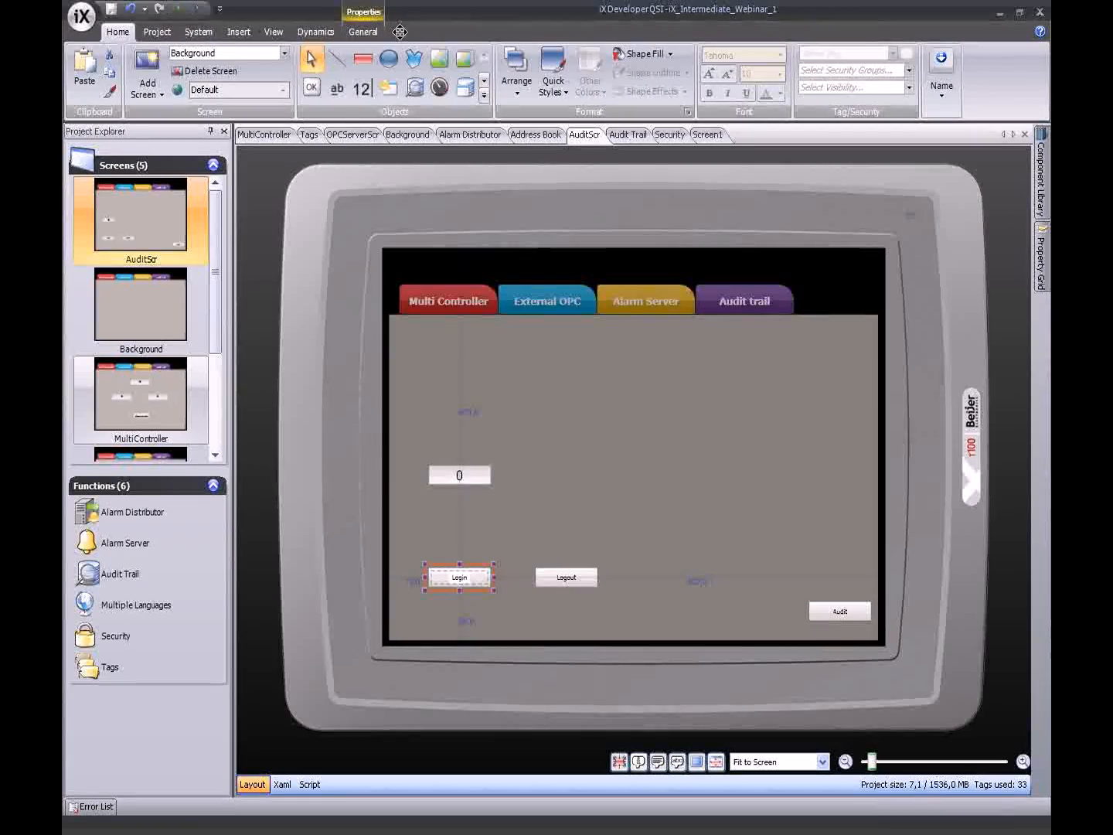
- Set the Login button's Click action to Security > Login
click(411, 32)
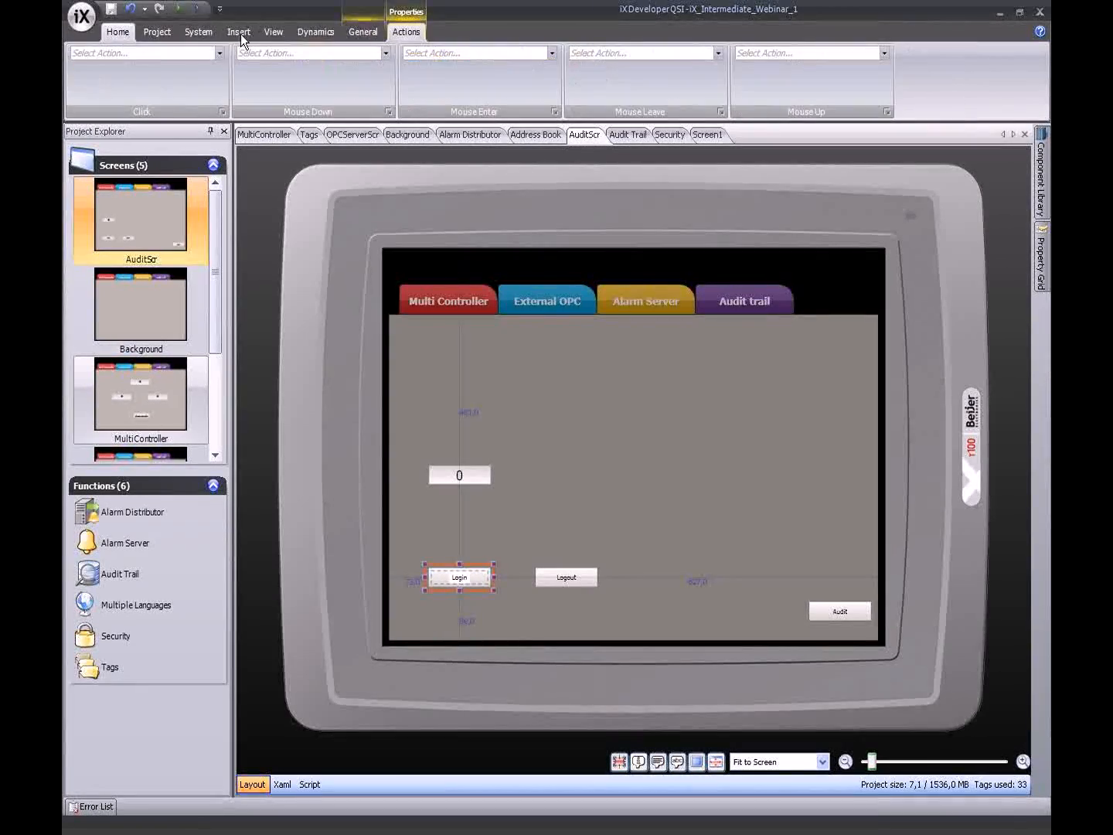
click(218, 53)
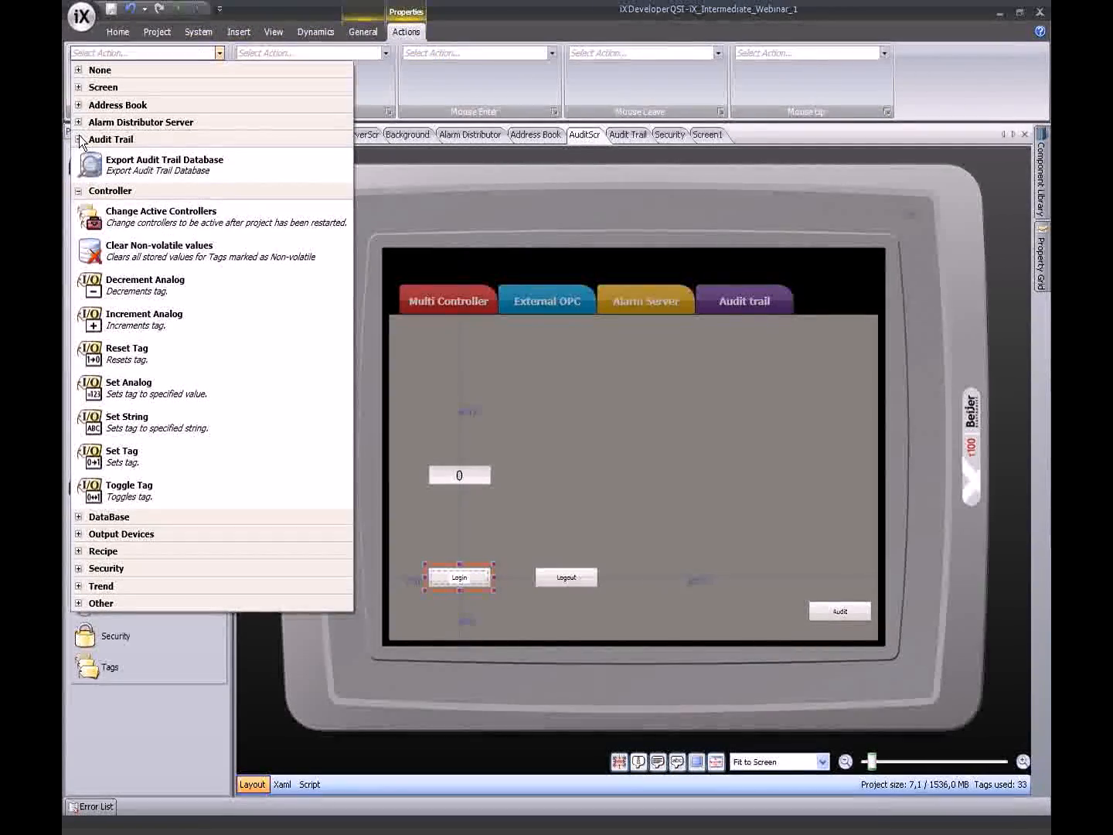
click(79, 140)
click(78, 157)
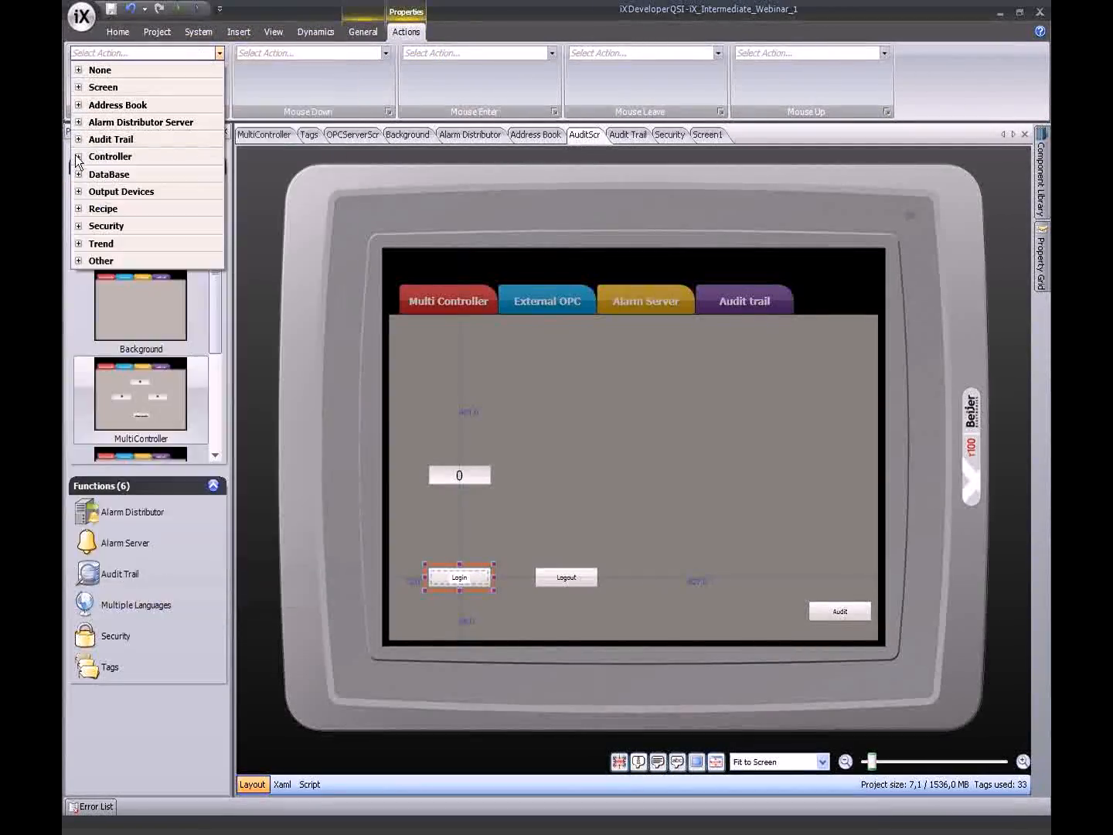
click(78, 225)
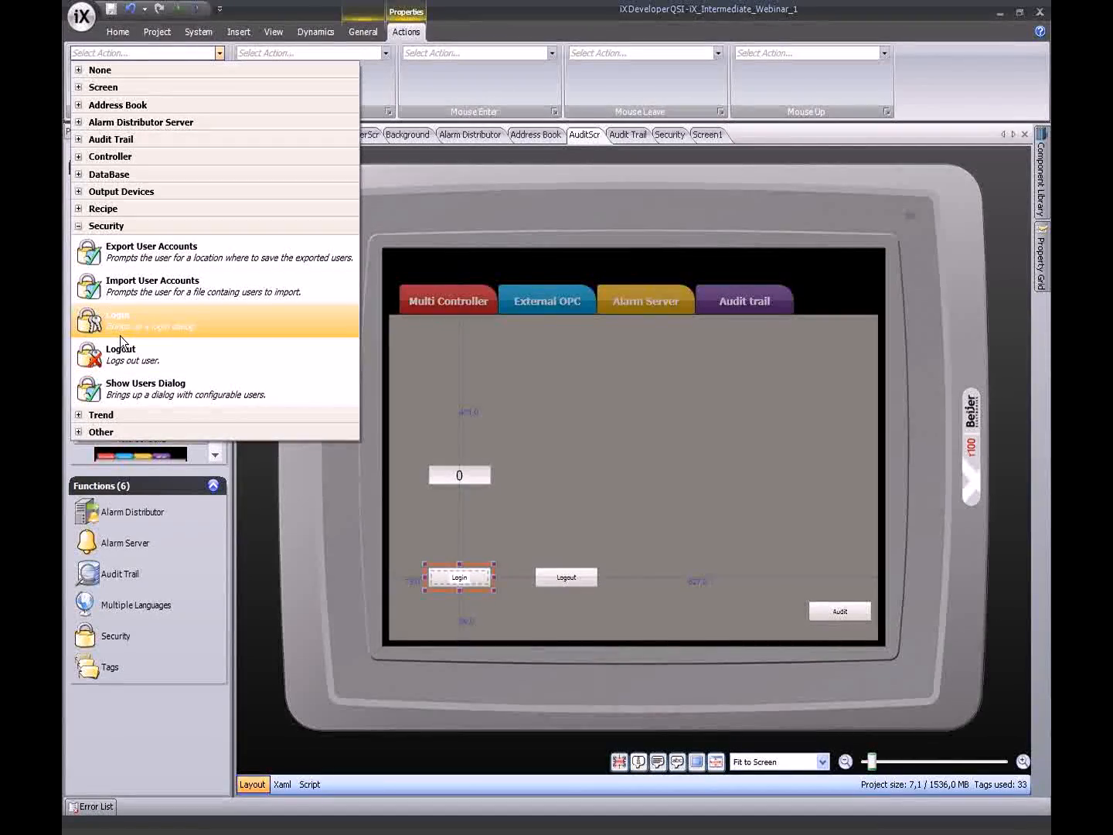
click(120, 328)
- Set the Logout button's Click action to Logout and start a test run
click(551, 577)
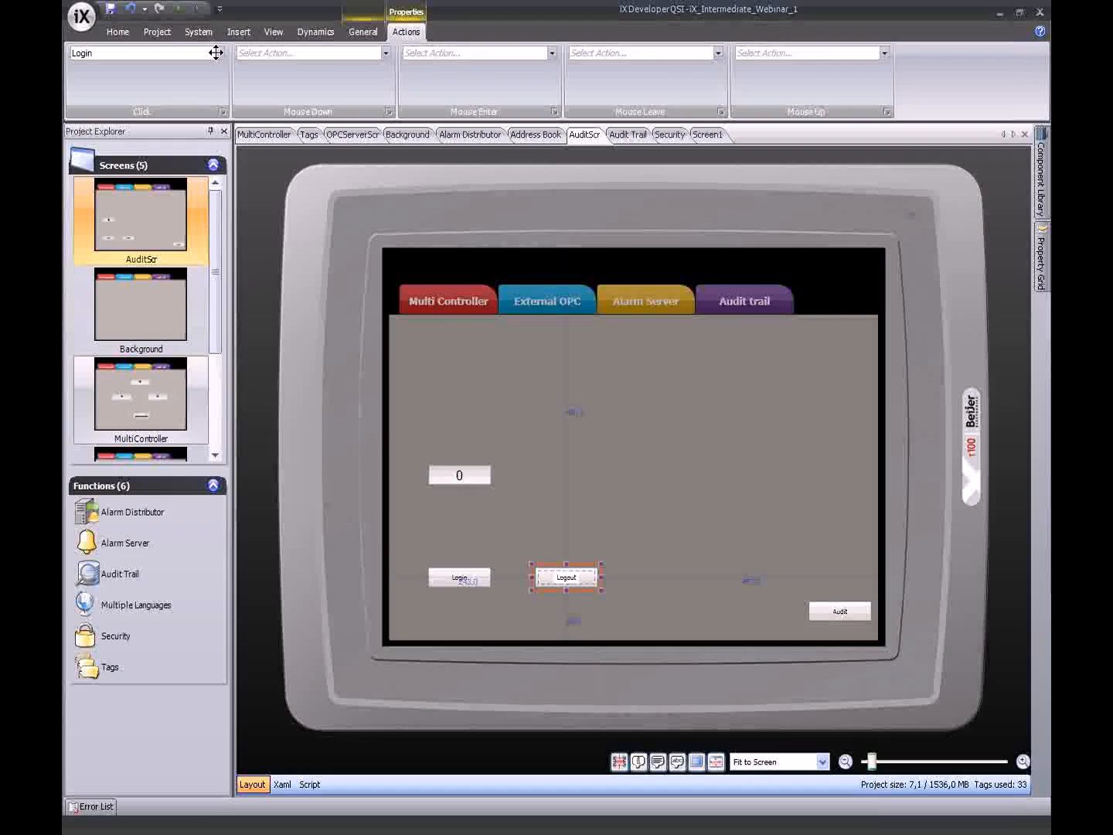
click(217, 58)
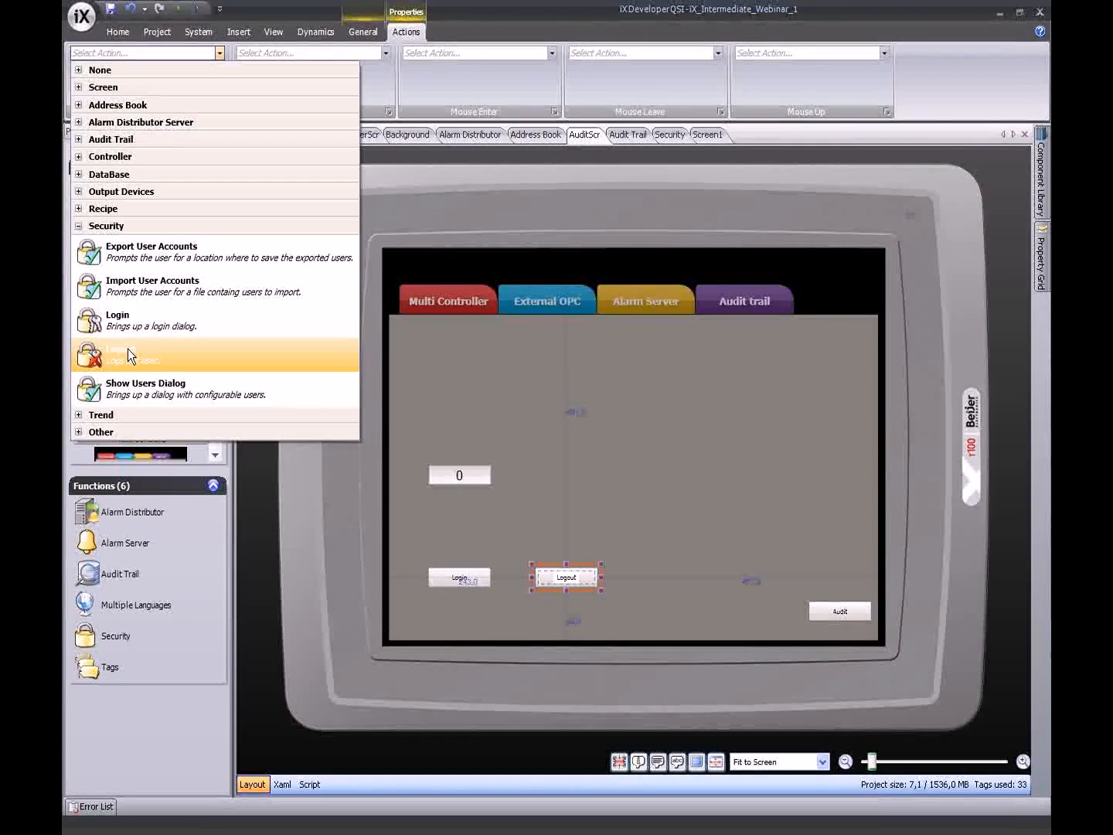
click(128, 348)
click(185, 9)
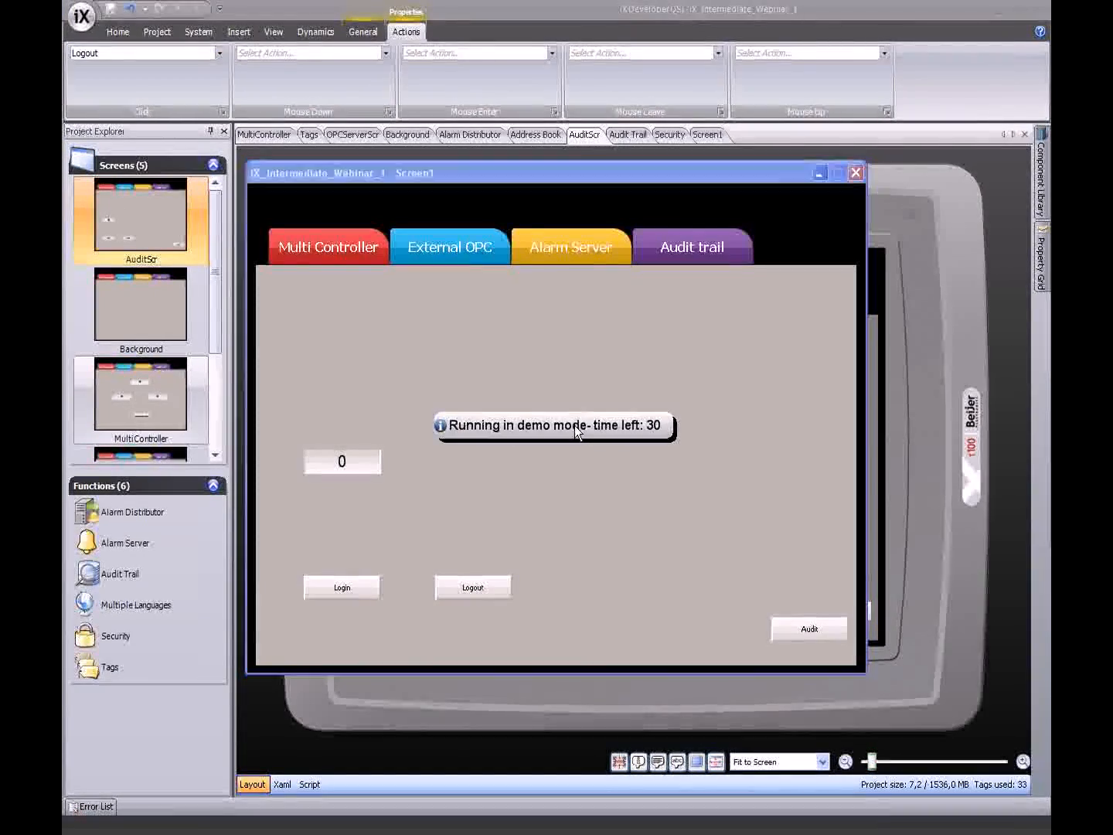
- Log in to the running app with a user's password and set the value field to 98
click(354, 589)
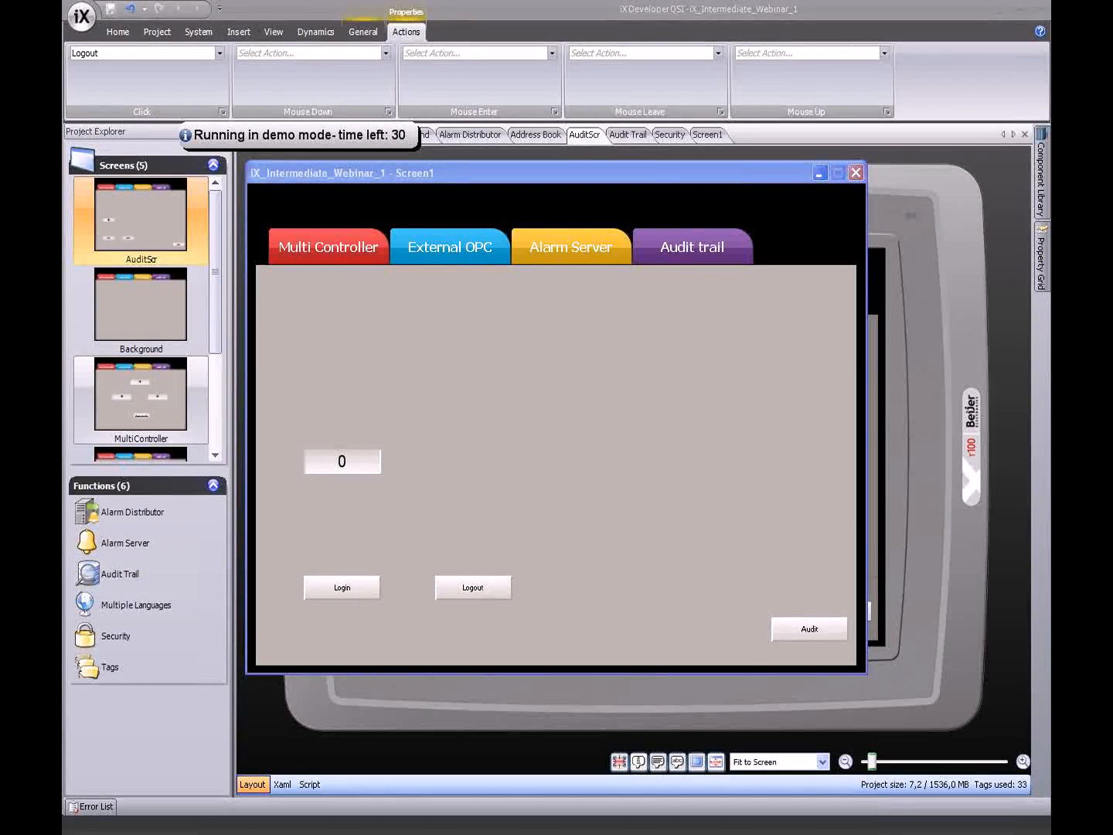
click(600, 378)
click(571, 406)
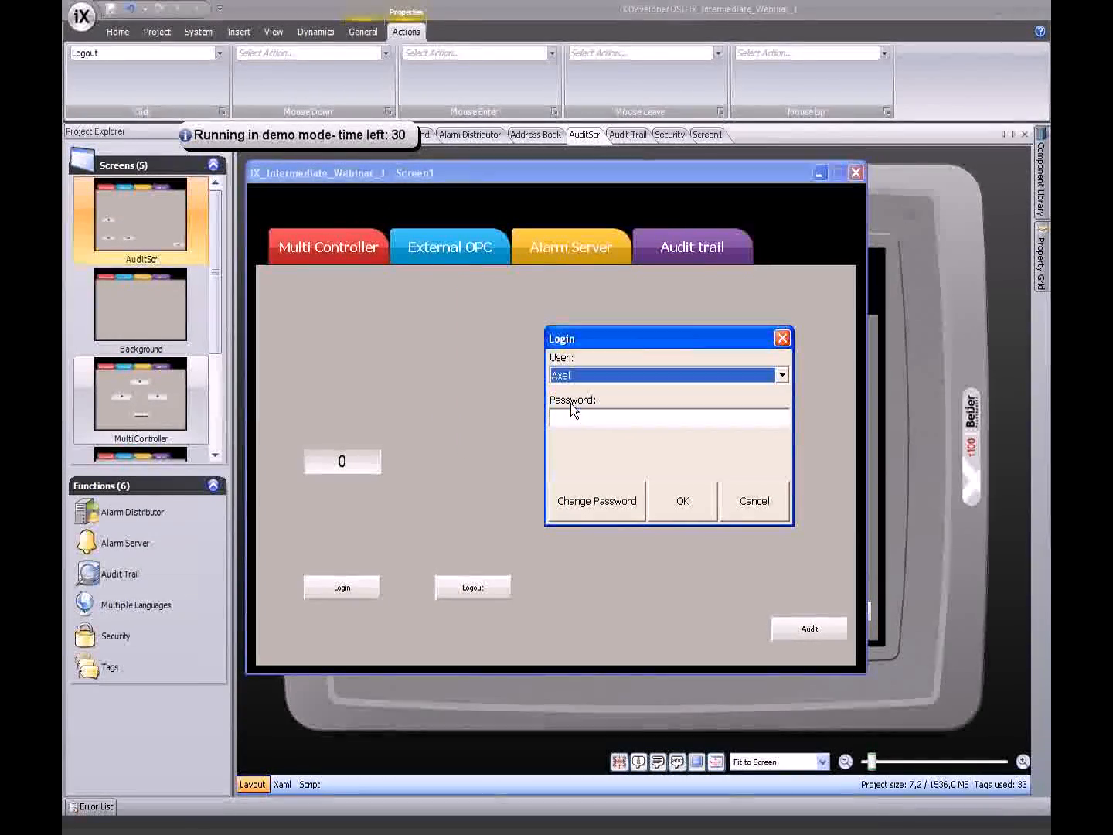
click(610, 421)
text(1)
click(692, 504)
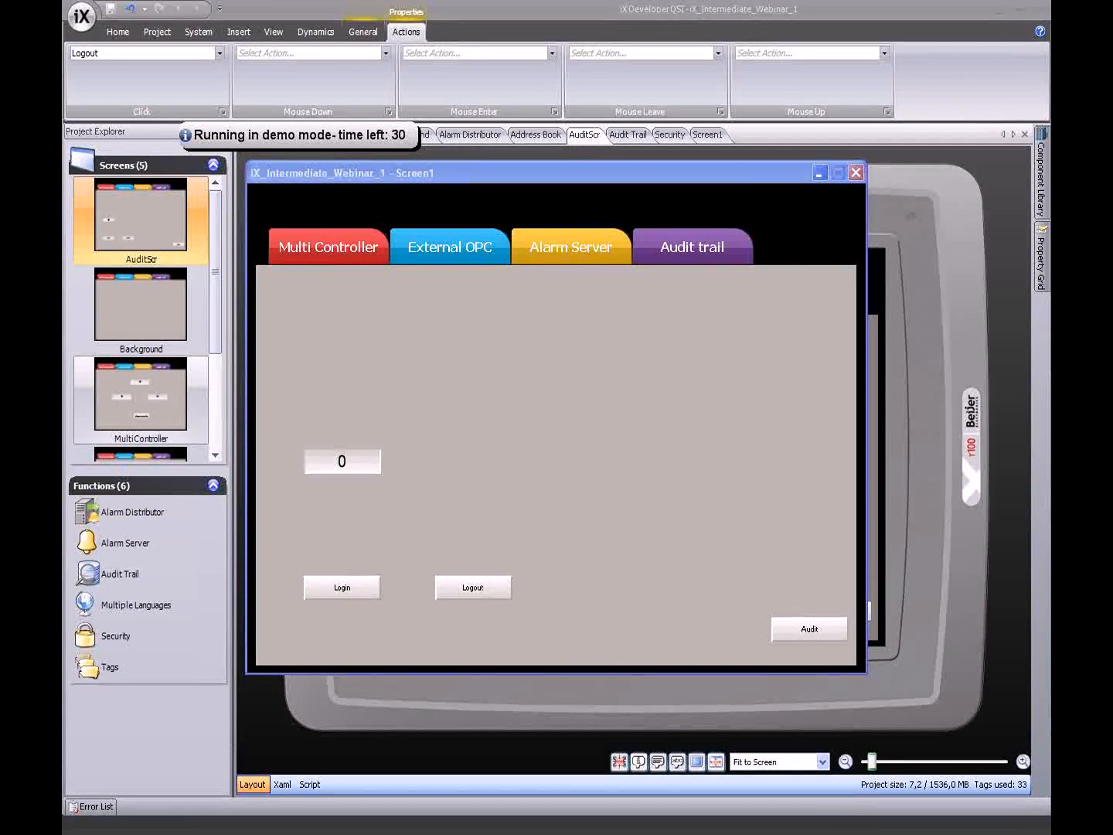
click(344, 456)
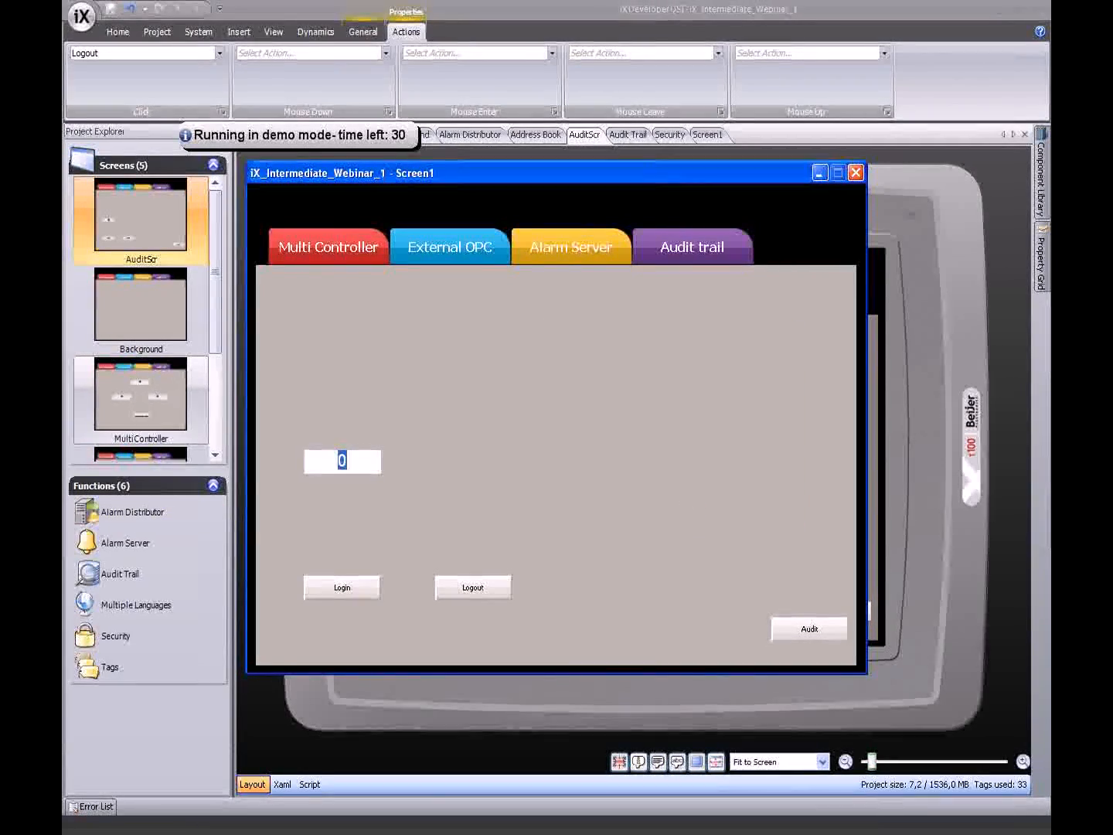
key(Return)
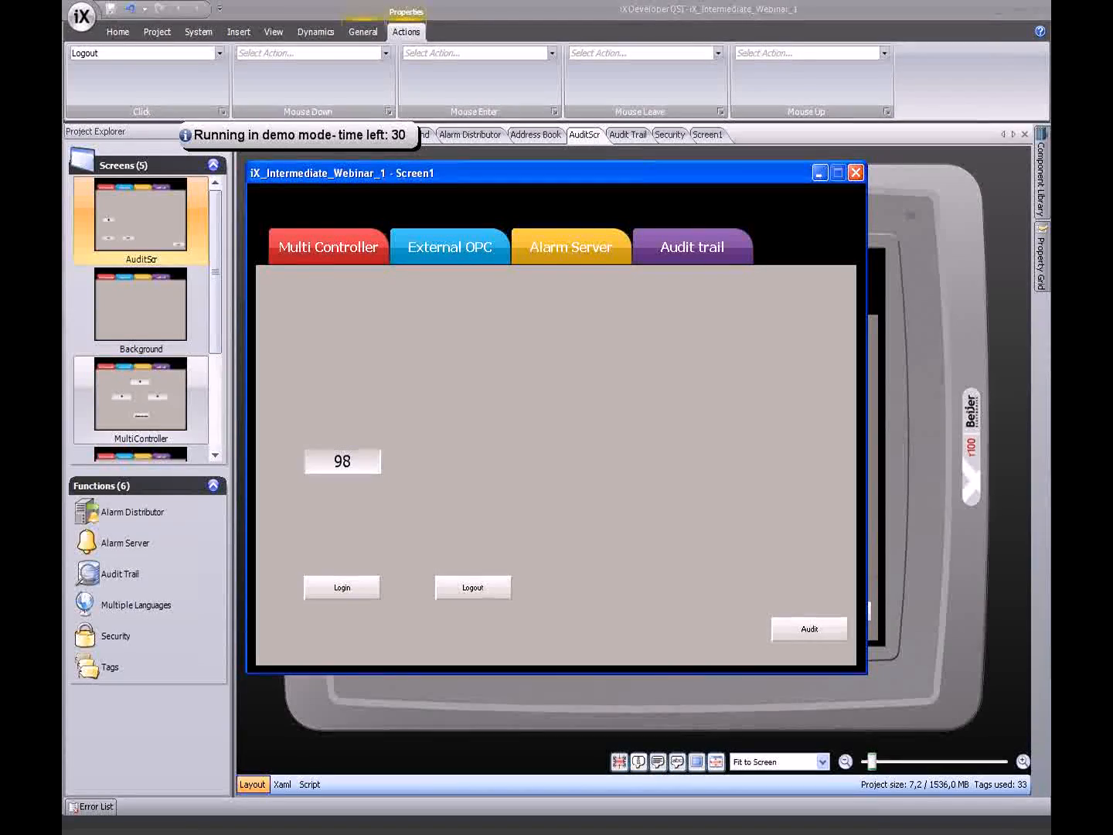
- Log out, log back in as Administrator, and change the value field to 52
click(451, 588)
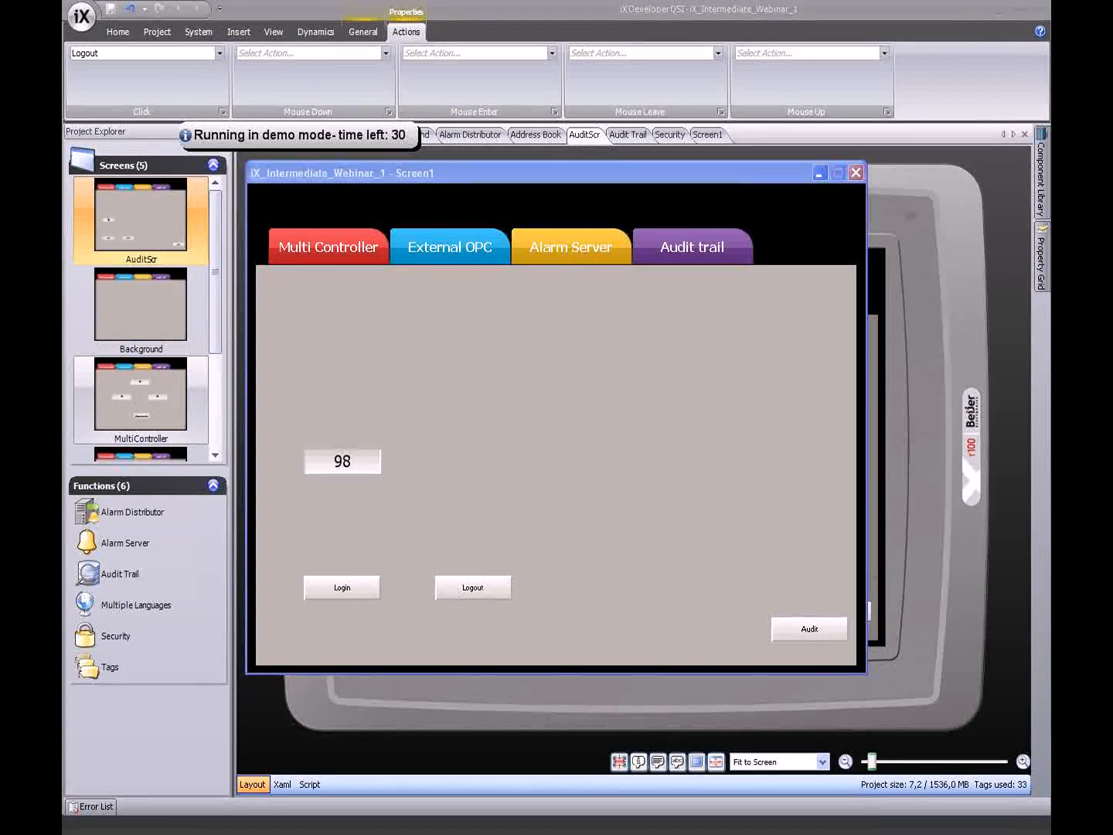
click(348, 588)
click(594, 414)
click(675, 505)
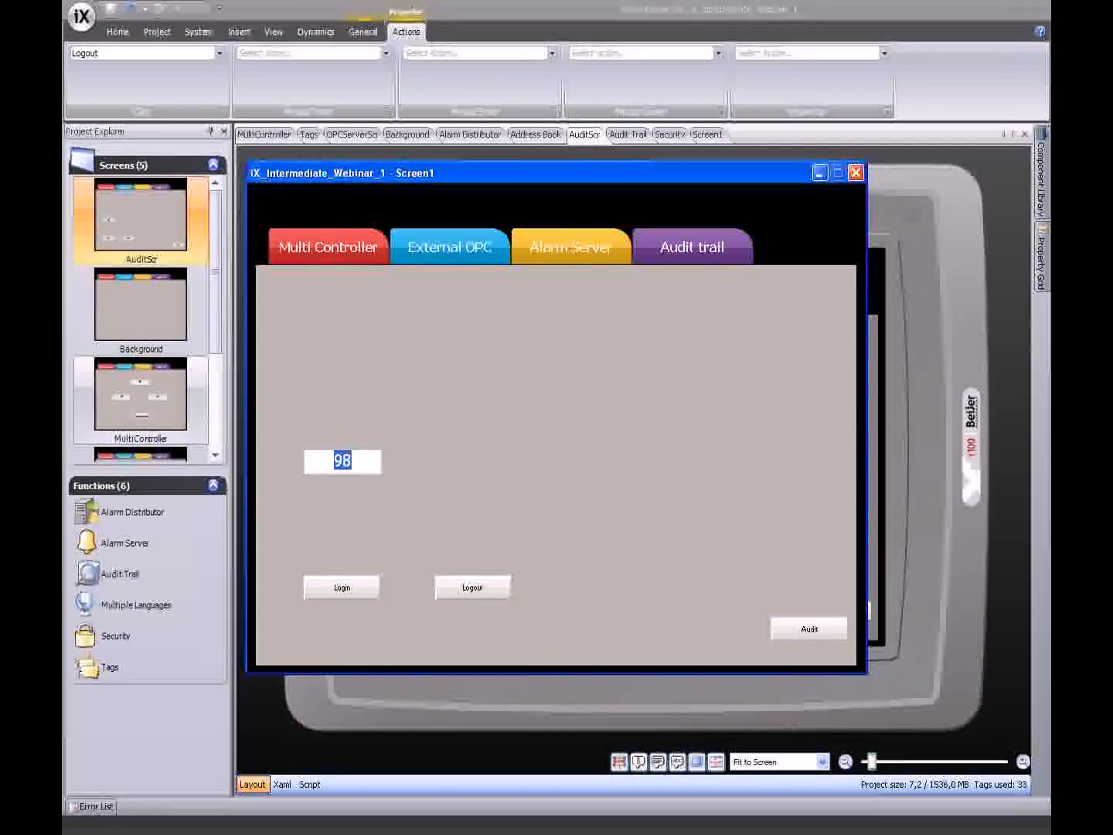
text(52)
key(Escape)
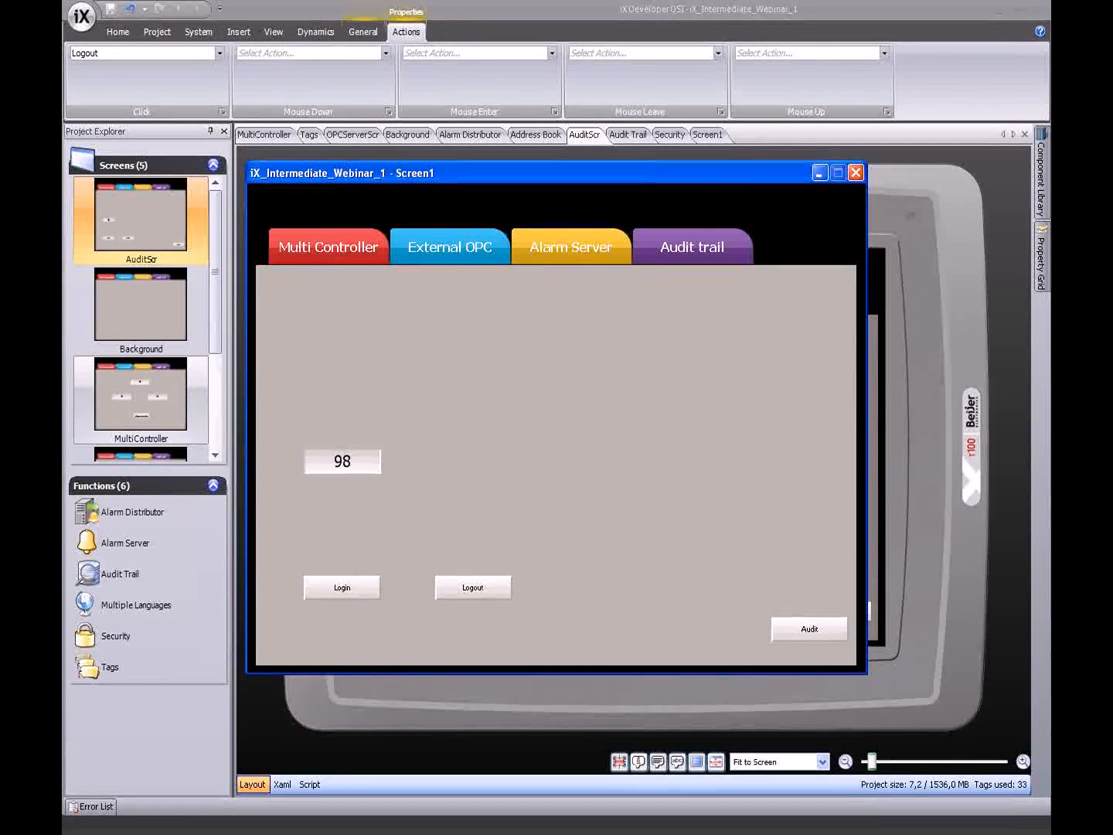
- Bring up the login prompt again, cancel it, and open the audit trail screen
click(348, 586)
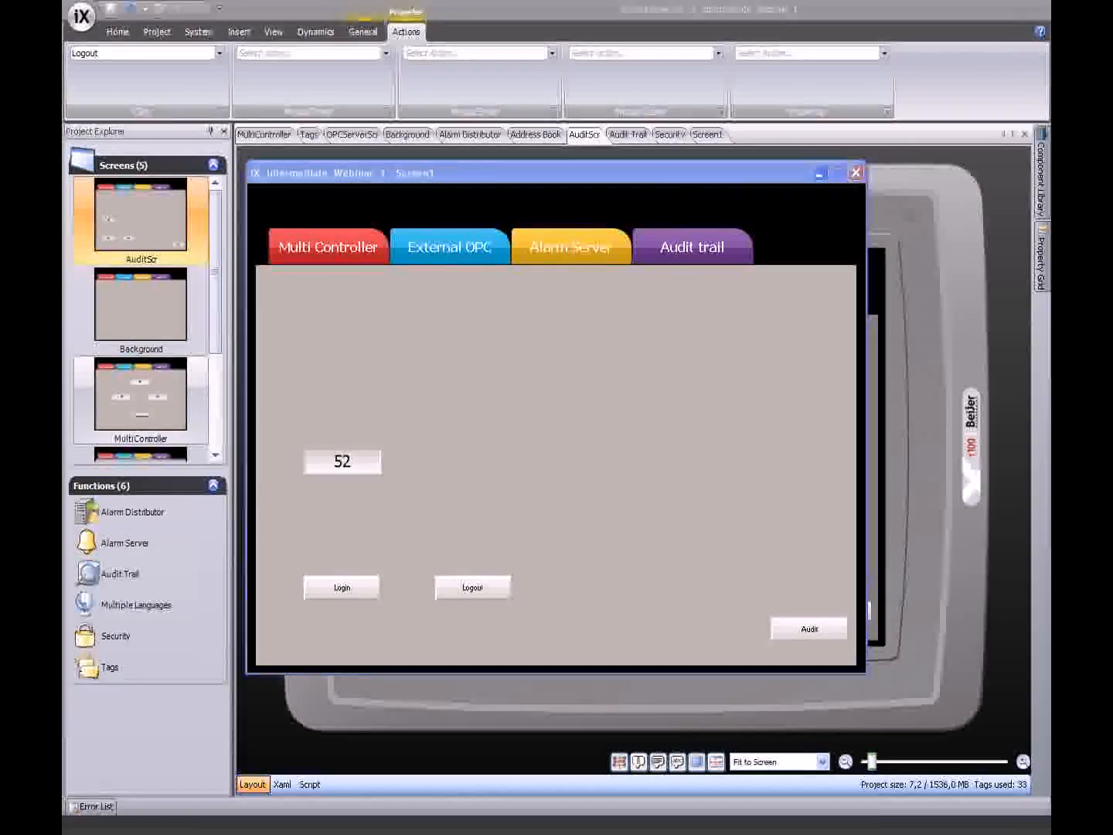
click(602, 366)
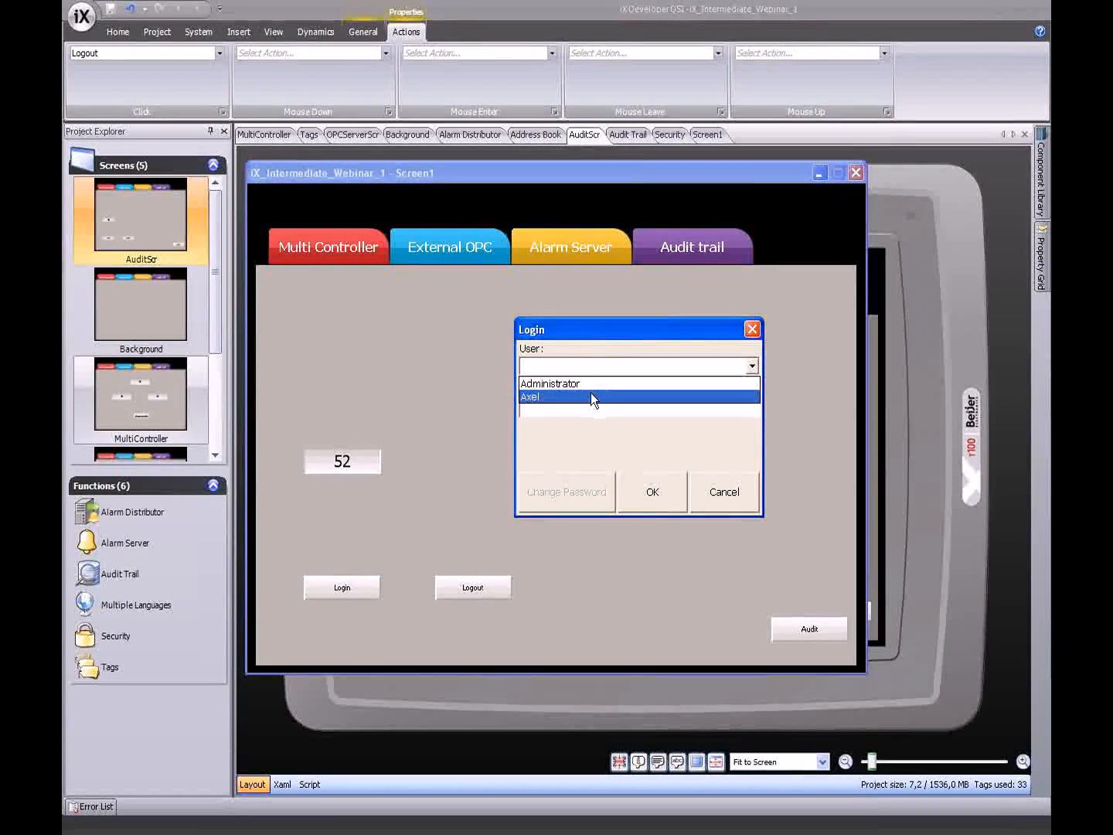
click(594, 396)
click(582, 407)
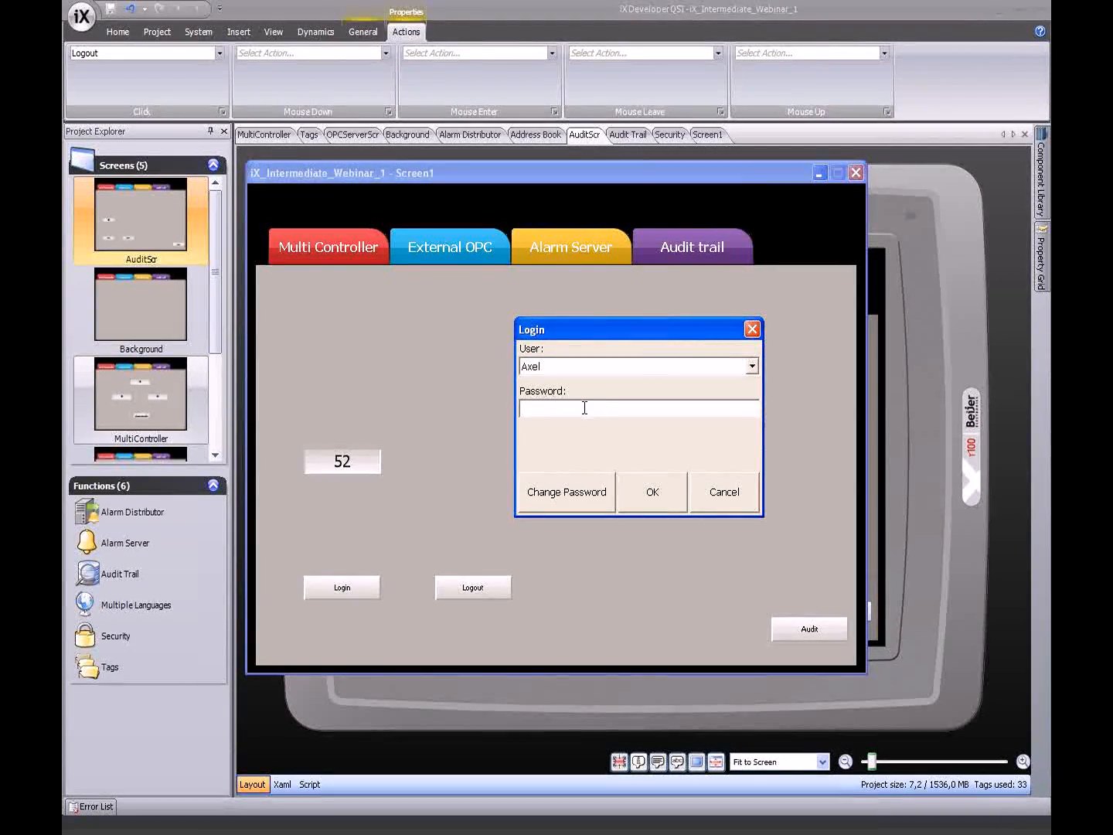
click(658, 498)
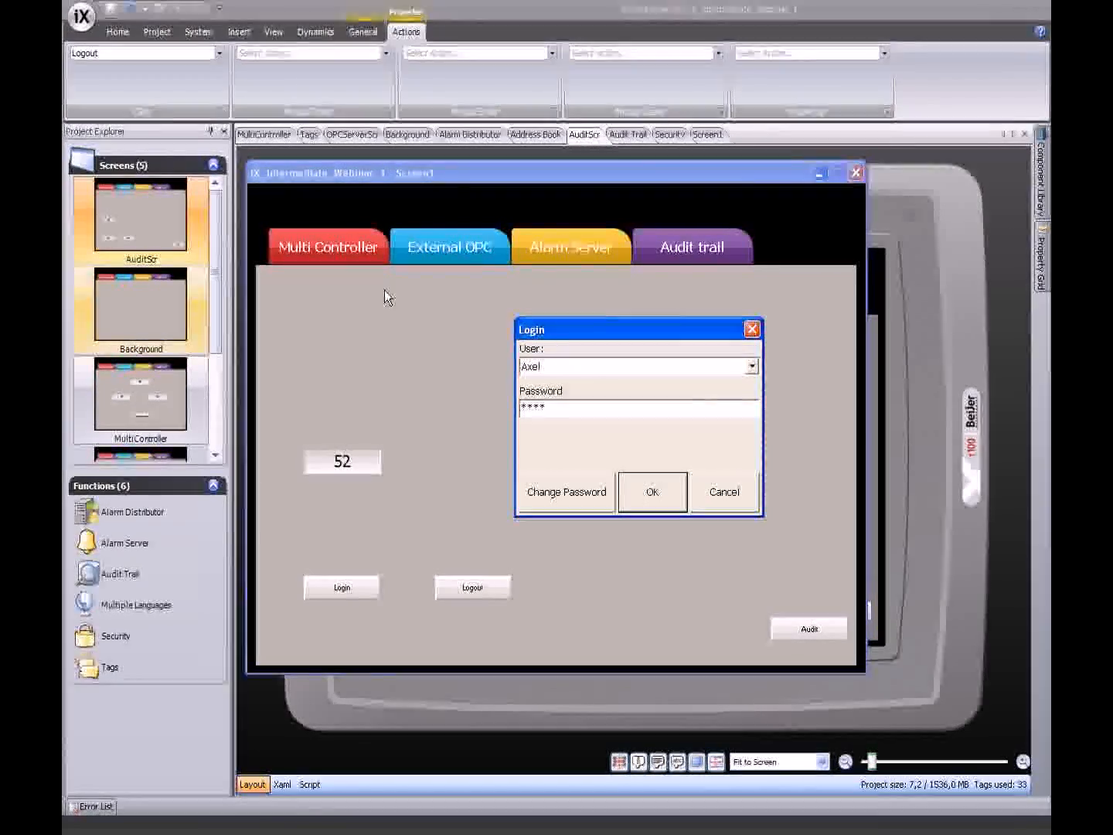
click(709, 486)
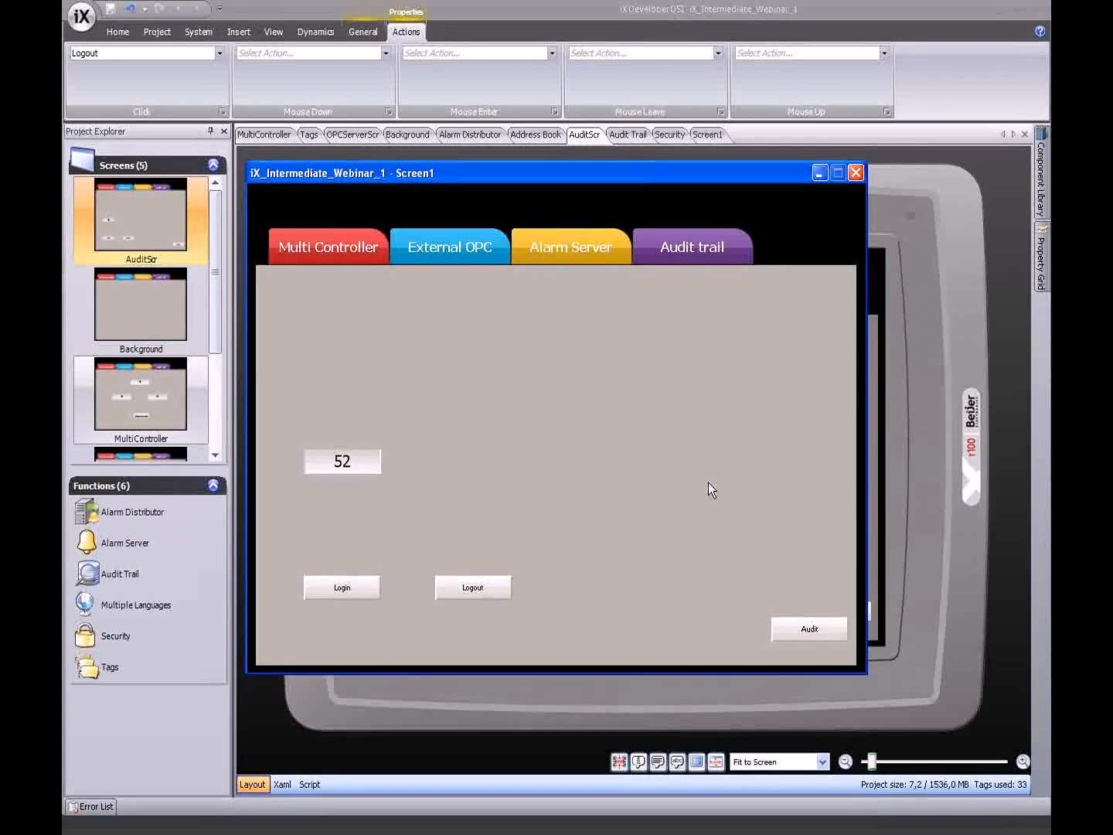
click(789, 629)
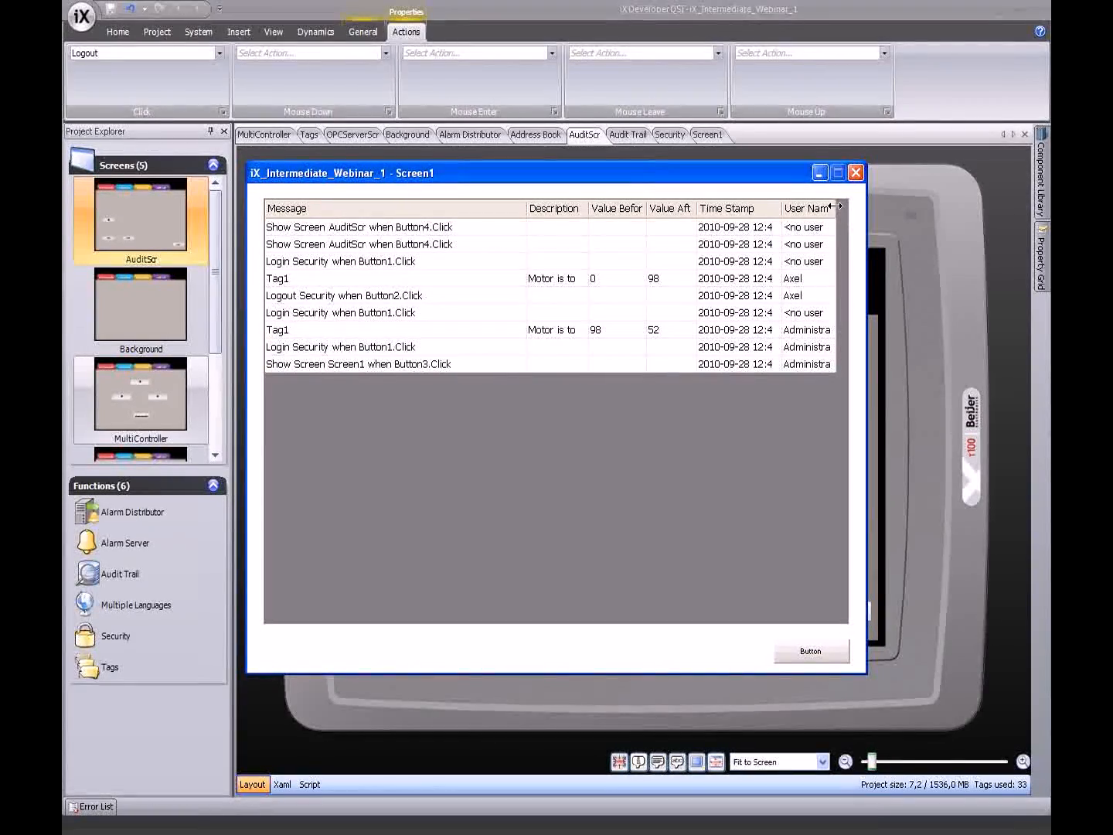
- Resize the audit log's User Name and Message columns, close the test window, and advance to Resources
drag(837, 208, 849, 208)
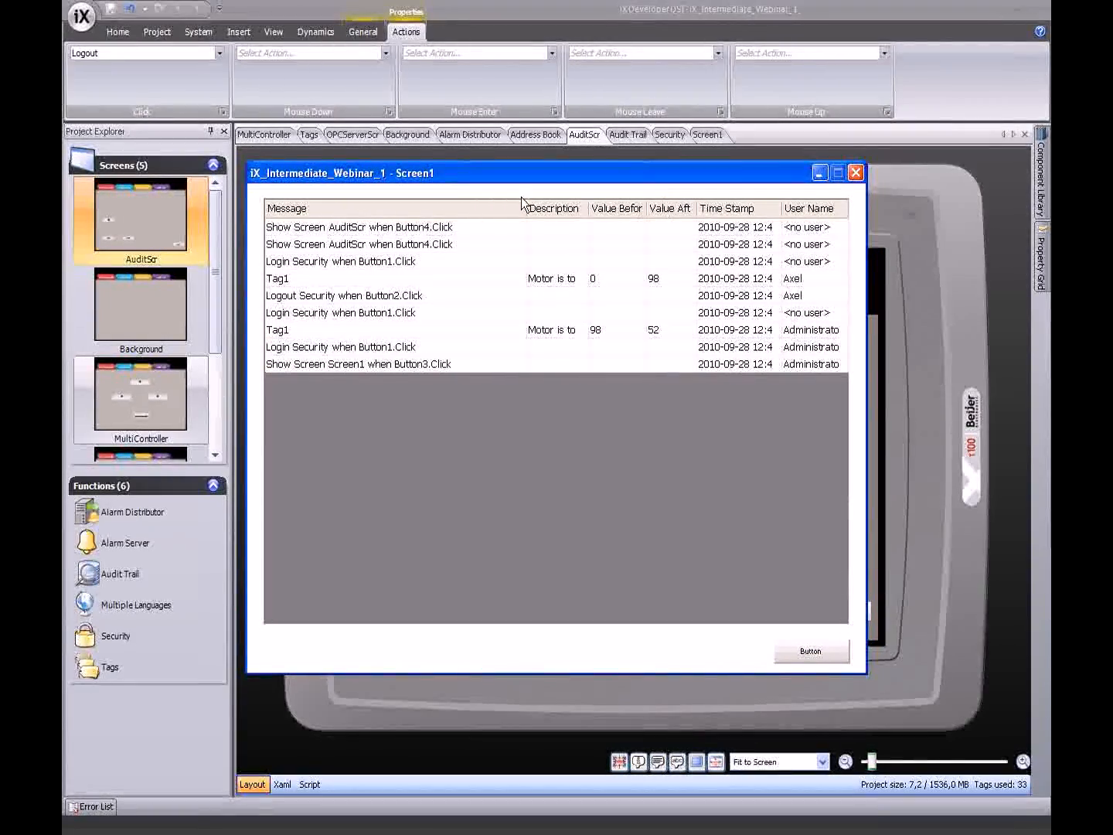
drag(523, 207, 469, 207)
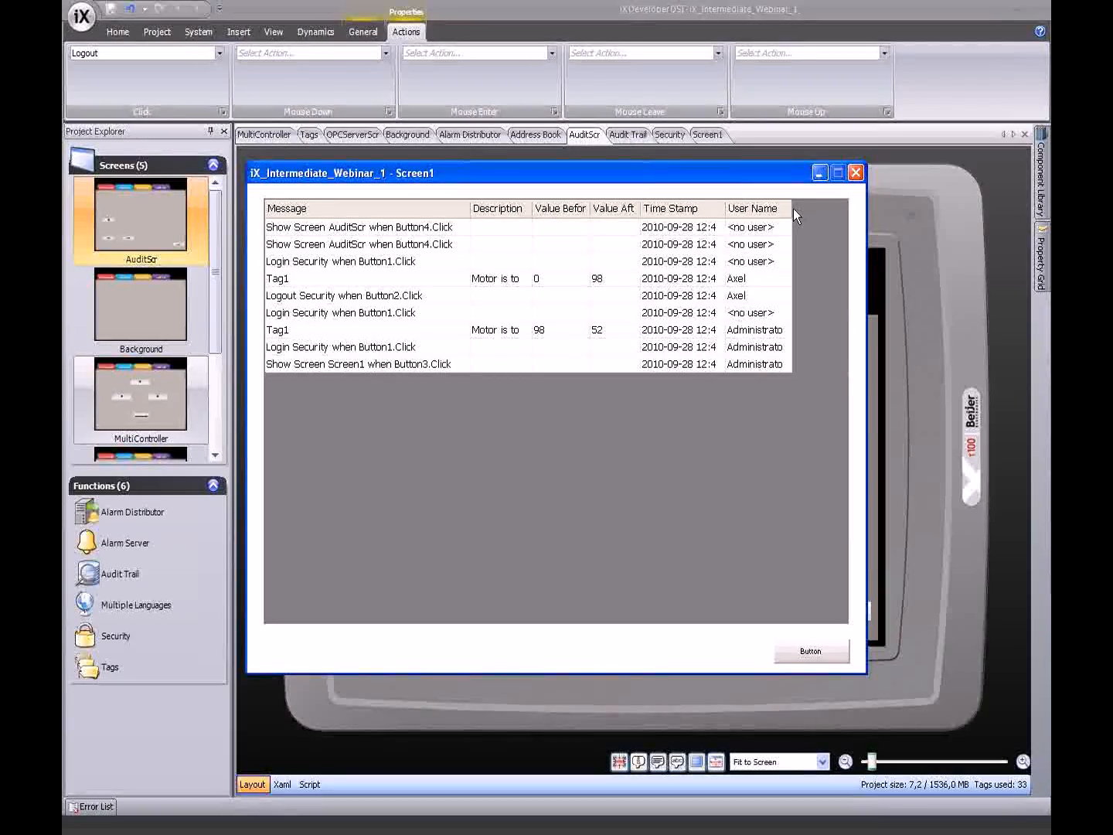
double_click(793, 207)
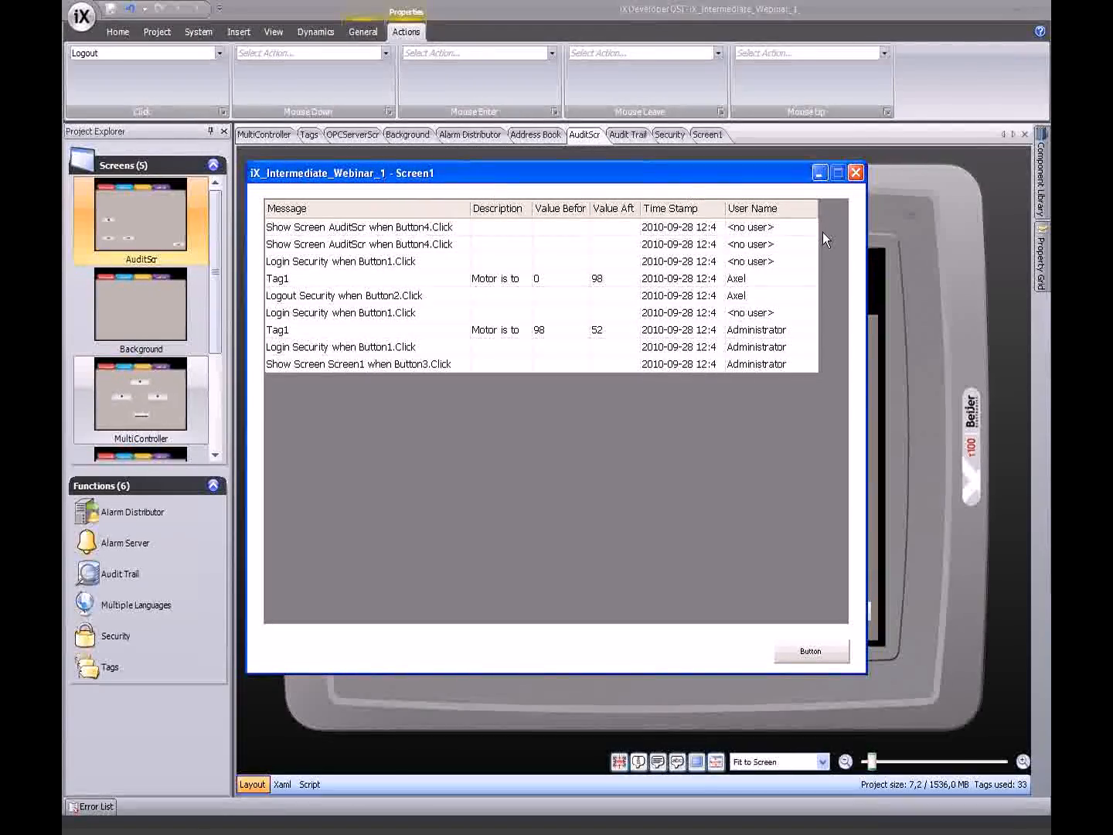
click(856, 171)
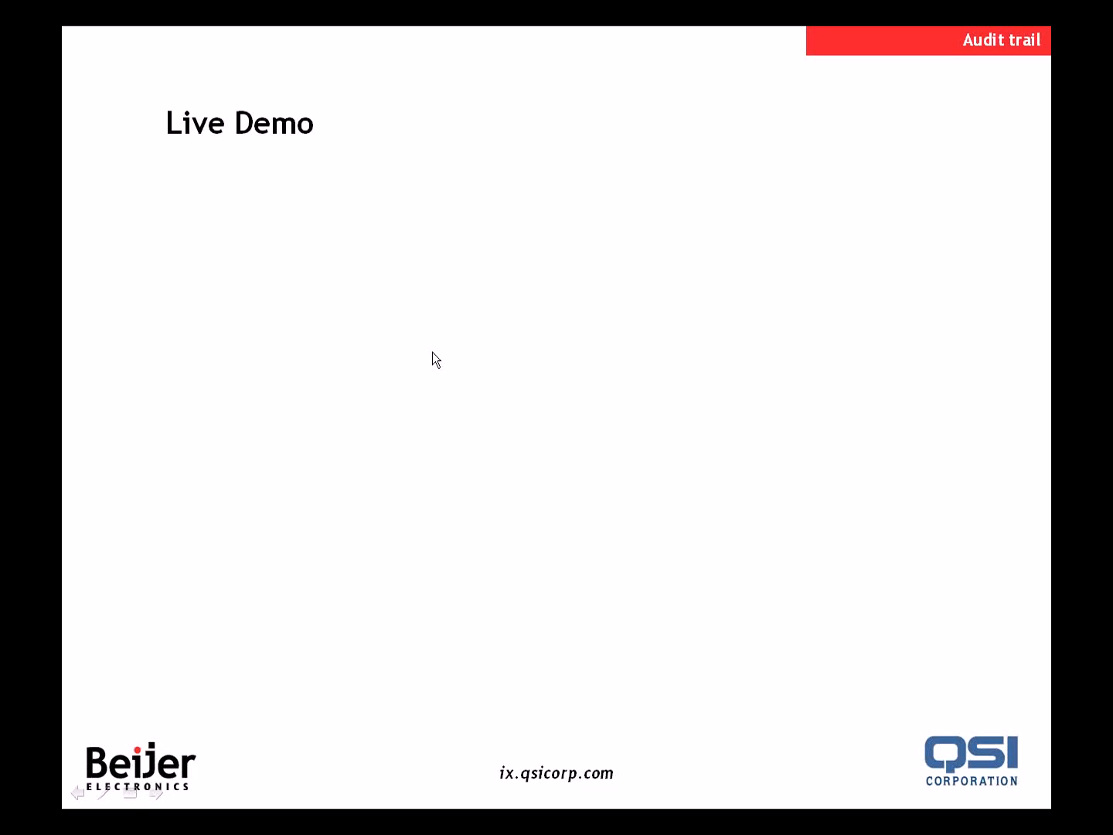
click(433, 352)
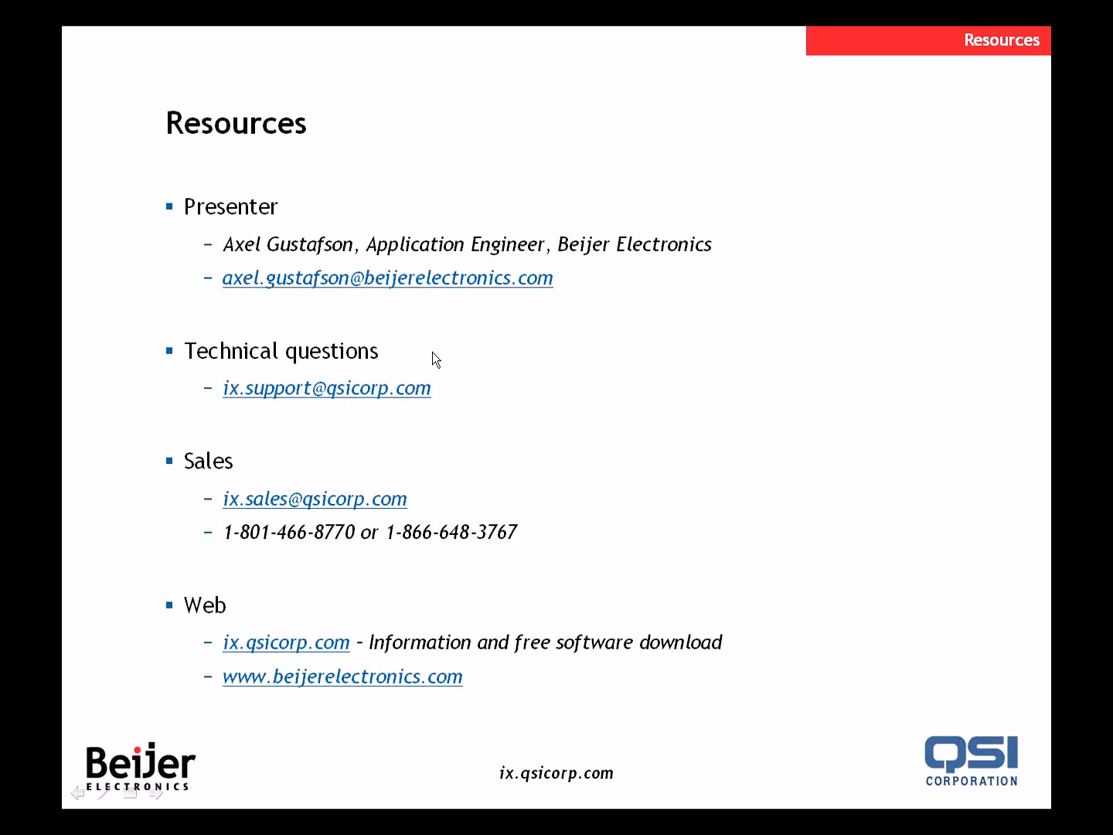